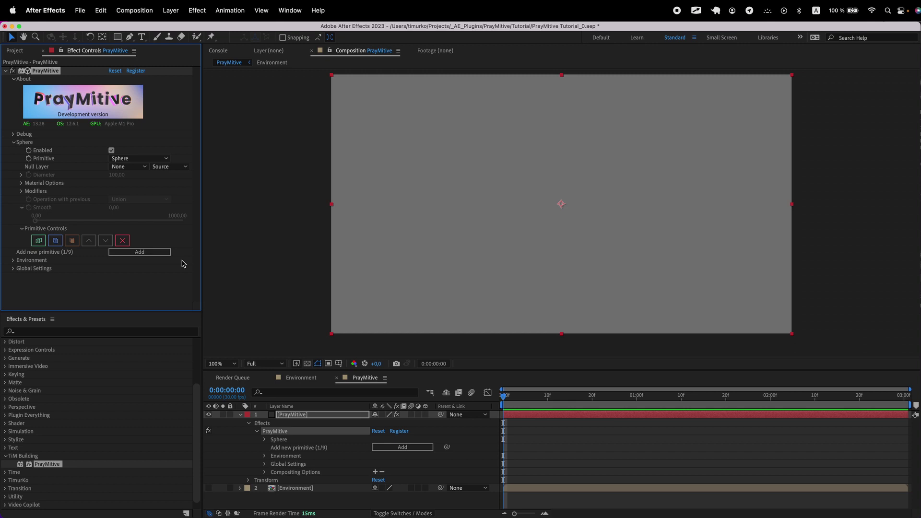
Add a null object to the PrayMitive composition and make it a 3D layer.
click(171, 10)
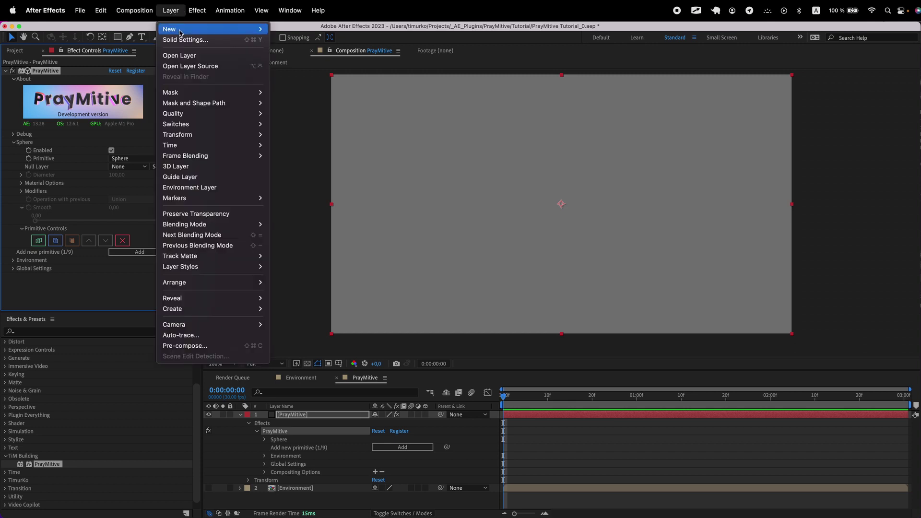
mouse_move(192, 29)
click(325, 71)
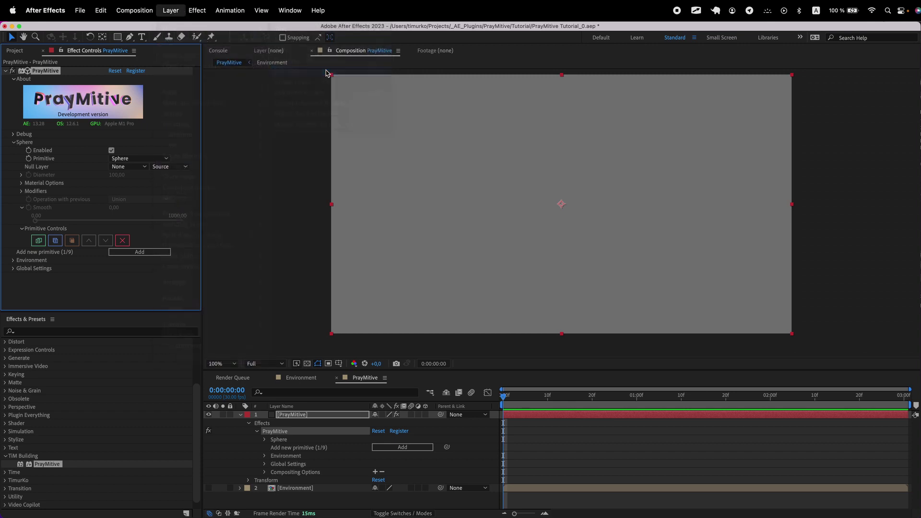
click(425, 415)
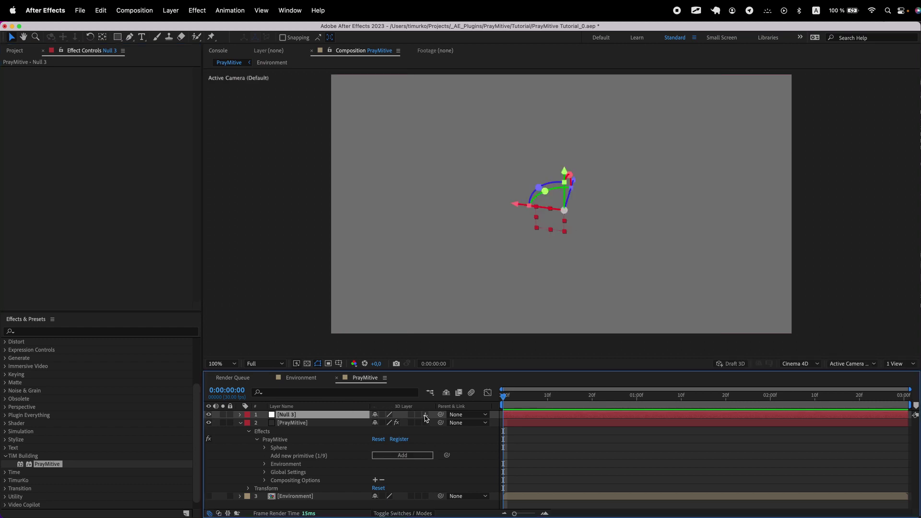
Rename the new null layer as Primitive #1.
click(332, 415)
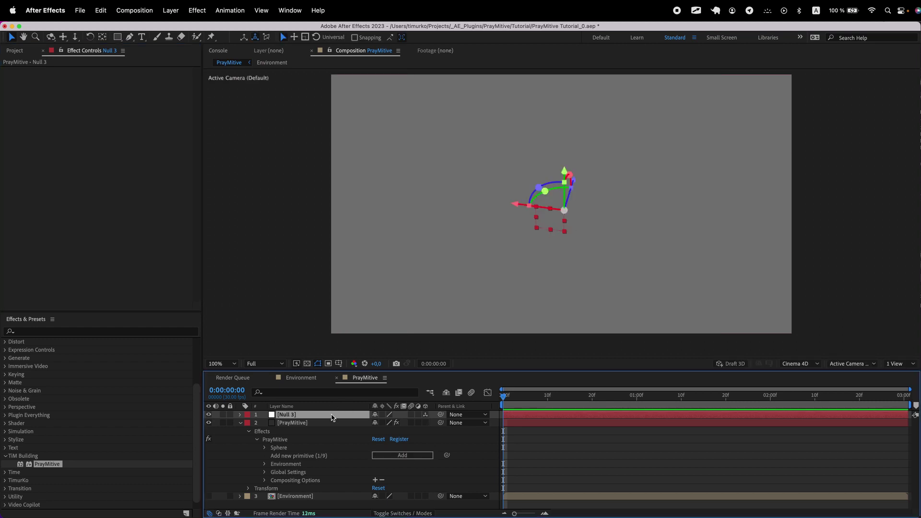
key(Return)
text(Primitive )
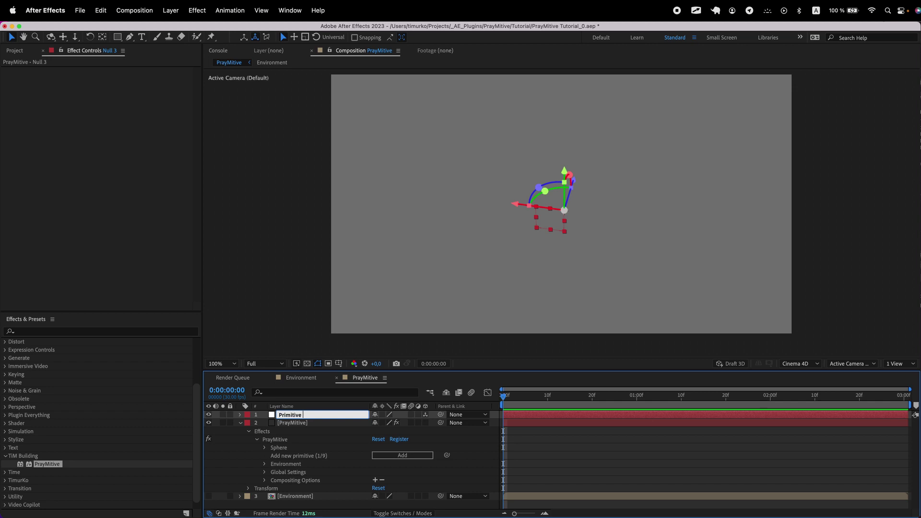
text(#1)
key(Return)
Assign Primitive #1 as the null layer of the sphere in the PrayMitive effect.
click(306, 424)
click(132, 165)
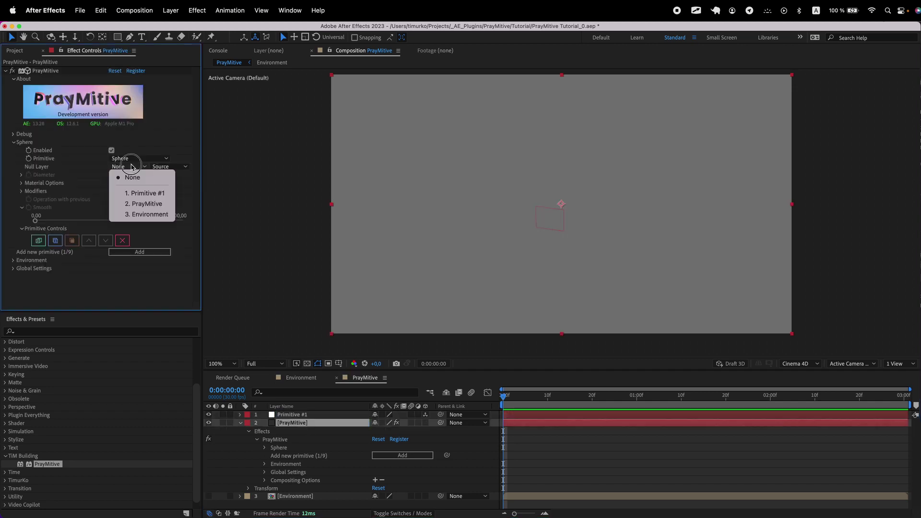
click(144, 193)
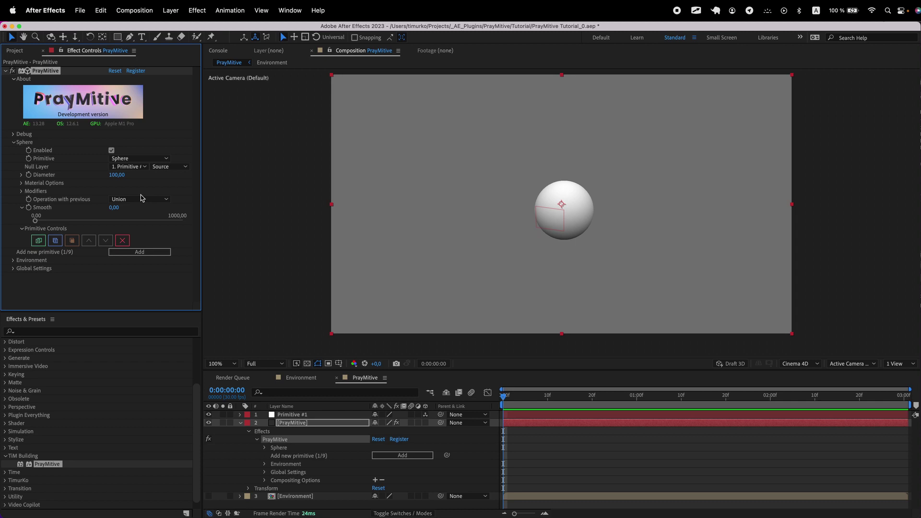
Try the PrayMitive layer as the sphere's null layer and switch back to Primitive #1.
click(143, 170)
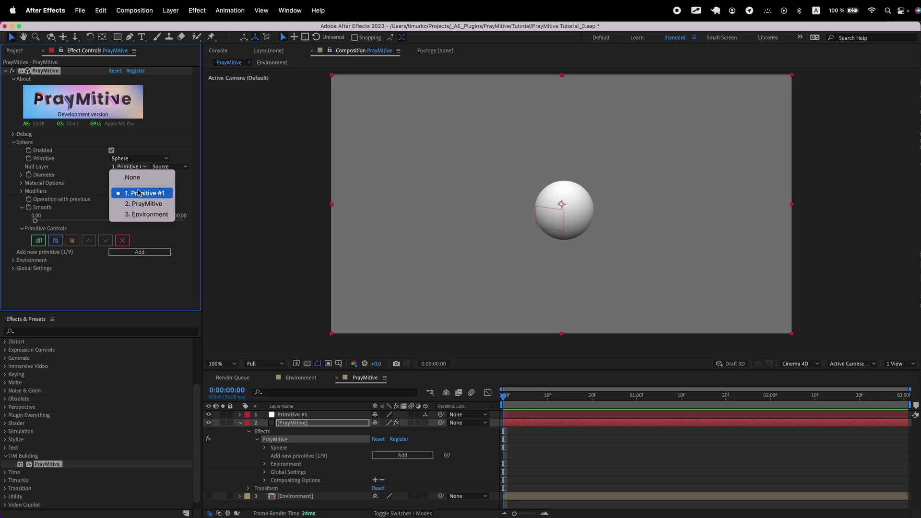
click(137, 204)
click(141, 169)
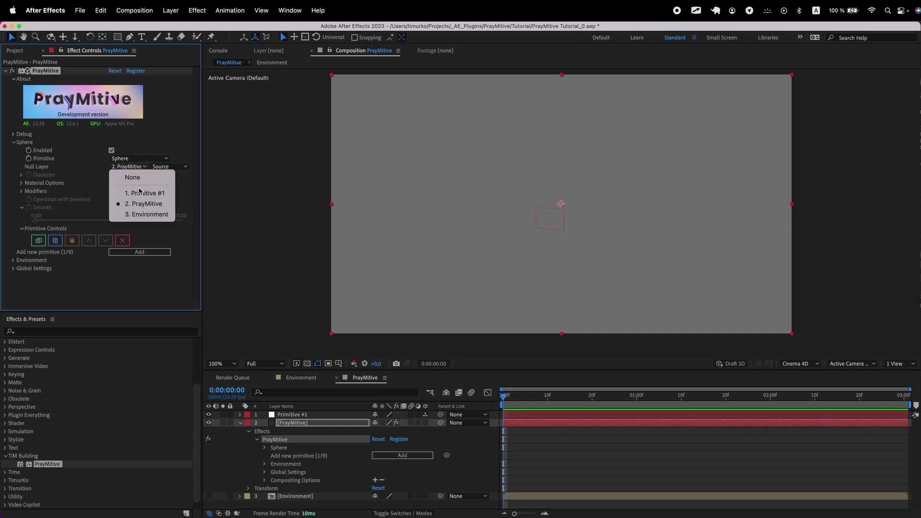
click(120, 194)
Set the sphere's diameter to 360 and look through its material options and modifiers.
drag(115, 178, 123, 179)
click(20, 184)
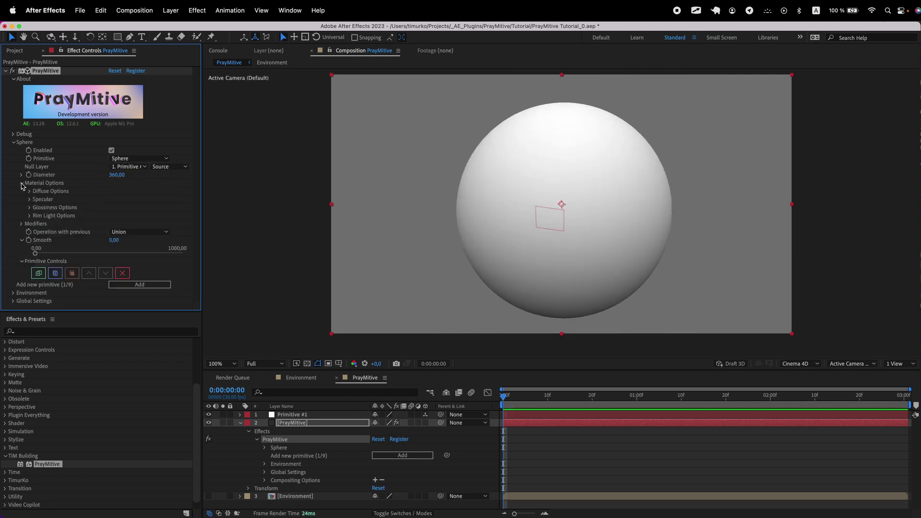
click(21, 184)
click(21, 191)
click(20, 192)
Expand the effect's Environment settings and inspect the bottom ambient light color without changing it.
click(13, 260)
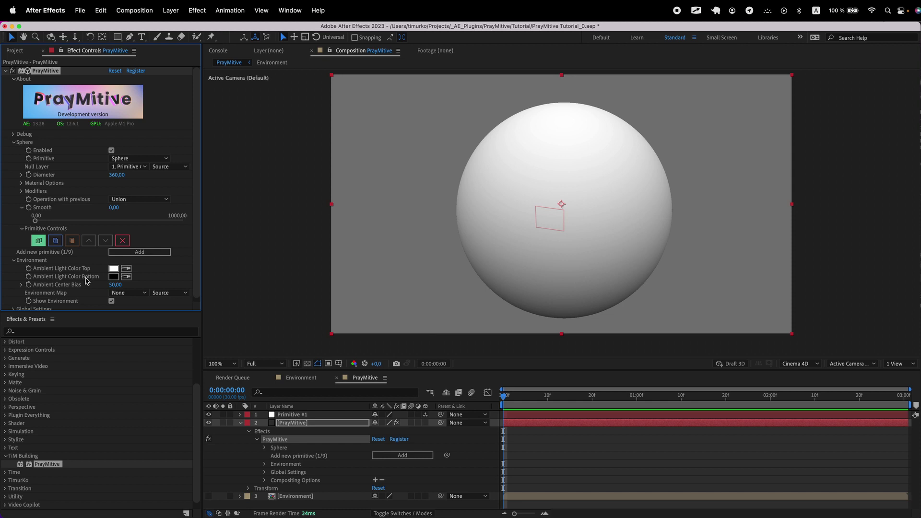
scroll(86, 281, down, 1)
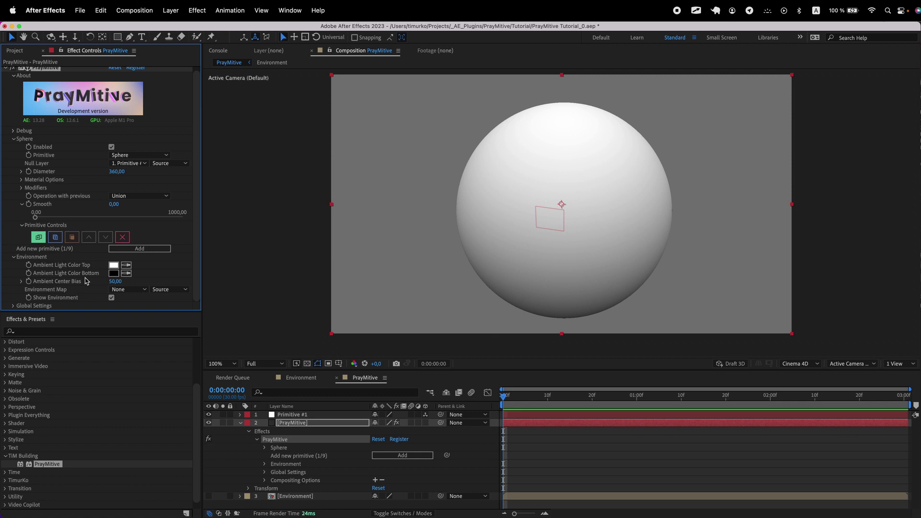
click(114, 273)
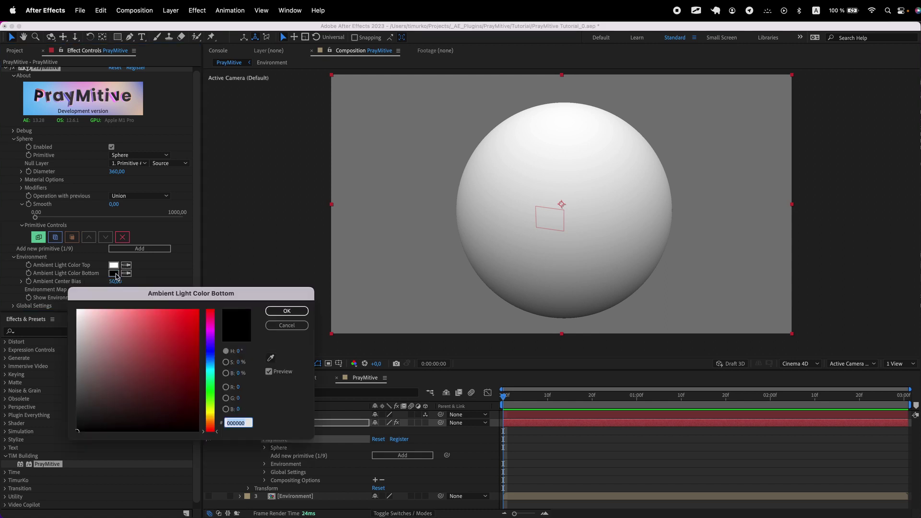
click(276, 328)
Set the top ambient light color to gray 878787 and the bottom one to dark gray 222222.
click(114, 265)
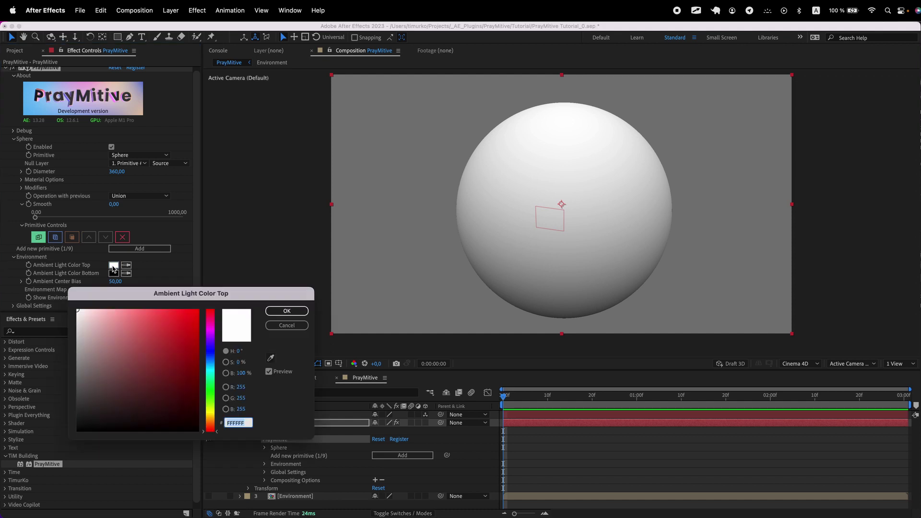
drag(96, 413, 72, 414)
click(287, 311)
click(113, 274)
click(287, 311)
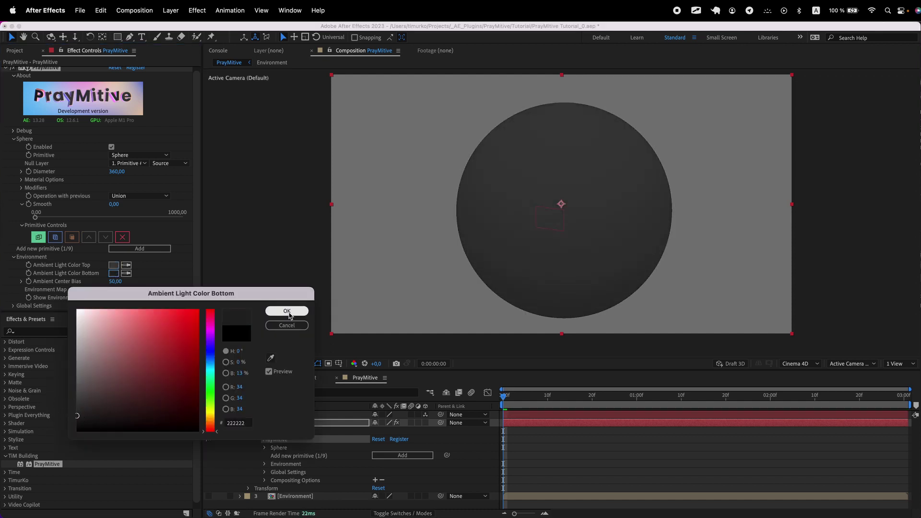
click(114, 264)
drag(111, 383, 90, 366)
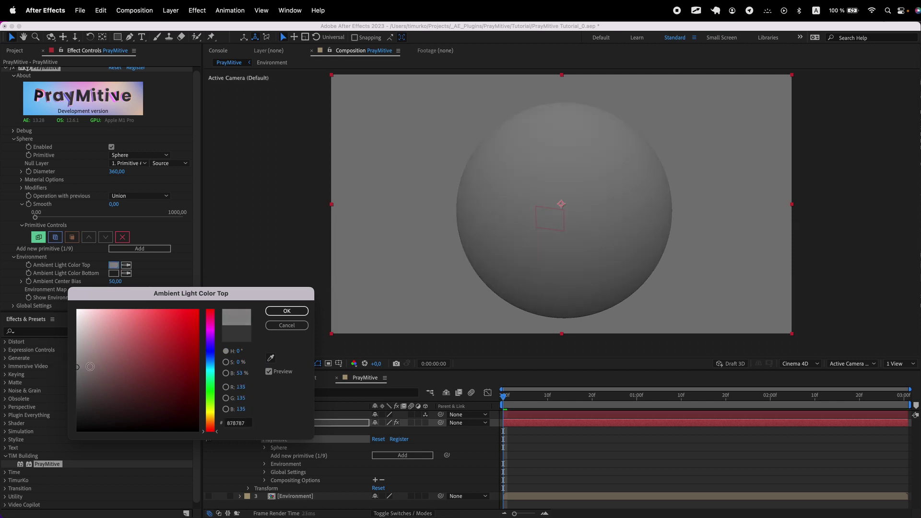
click(286, 311)
Try different Ambient Center Bias values and set it back to 50.
mouse_move(115, 283)
mouse_down()
mouse_move(126, 281)
mouse_move(105, 281)
mouse_up()
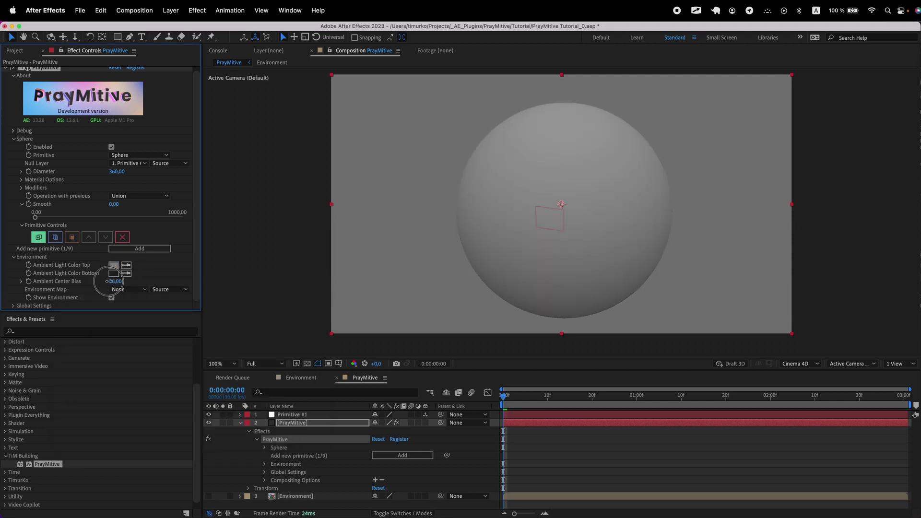
mouse_move(657, 211)
mouse_down()
mouse_move(468, 216)
mouse_move(553, 243)
mouse_move(699, 219)
mouse_move(533, 214)
mouse_up()
key(Escape)
drag(118, 283, 124, 281)
click(117, 283)
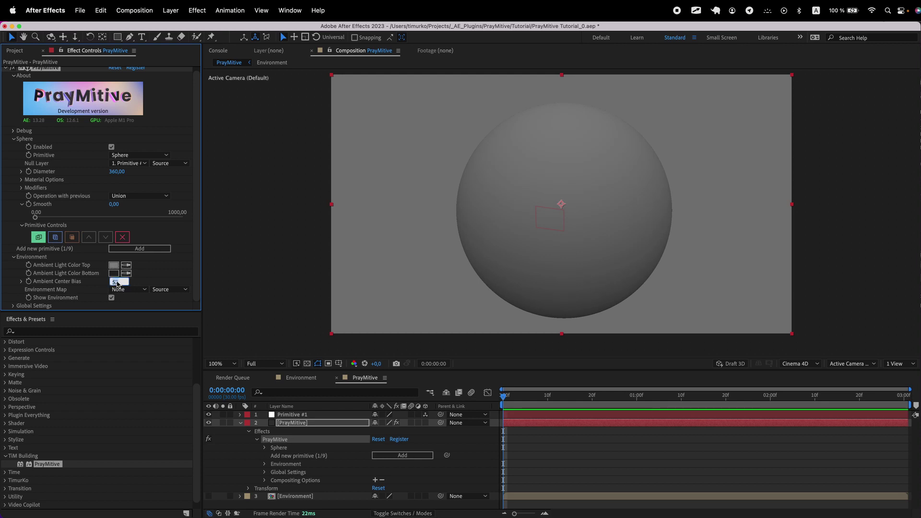
text(50)
Darken the top ambient light color to a dark gray and set the bottom one to 0E0E0E.
click(115, 265)
drag(79, 357, 74, 425)
click(288, 313)
click(114, 273)
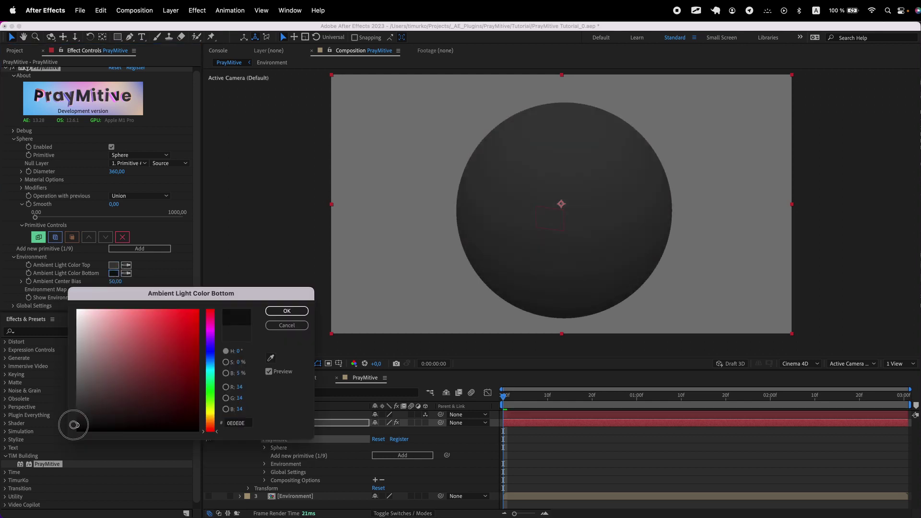
click(287, 311)
Add a point light named Point Light 1 with an intensity of 43%.
click(171, 10)
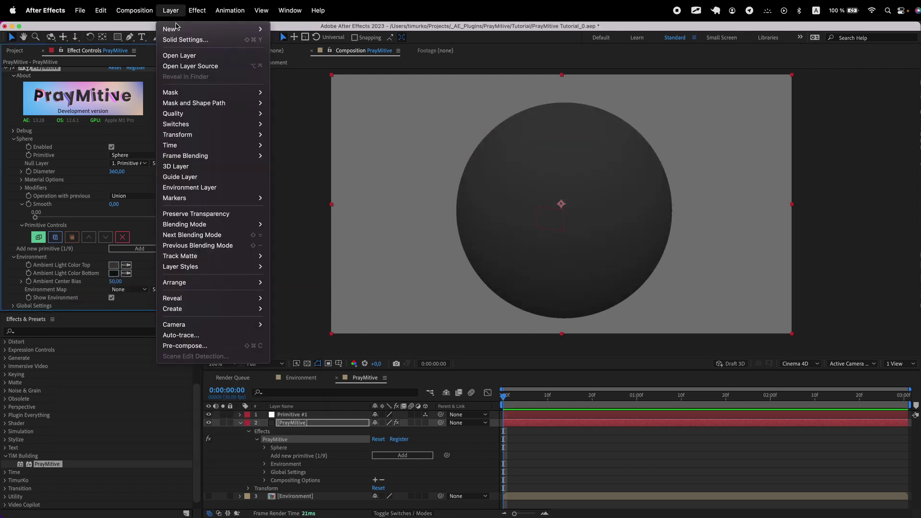
mouse_move(187, 29)
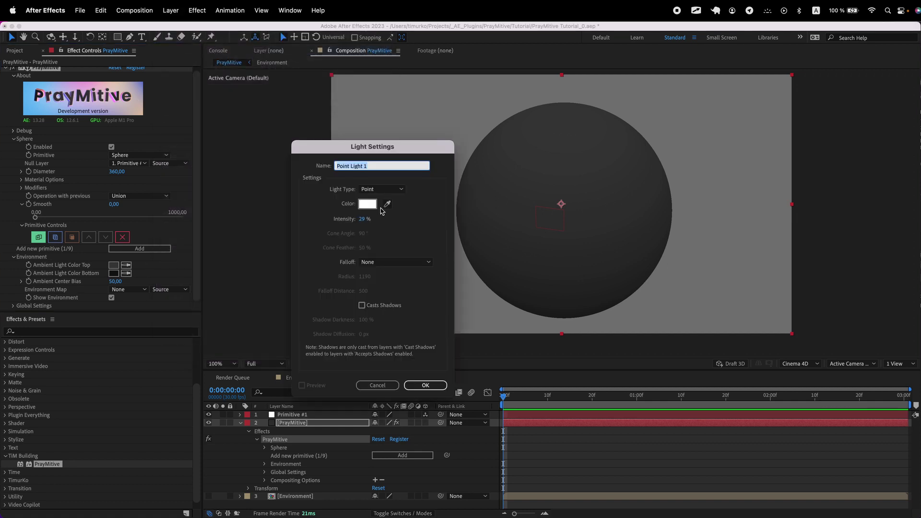
click(380, 190)
click(418, 222)
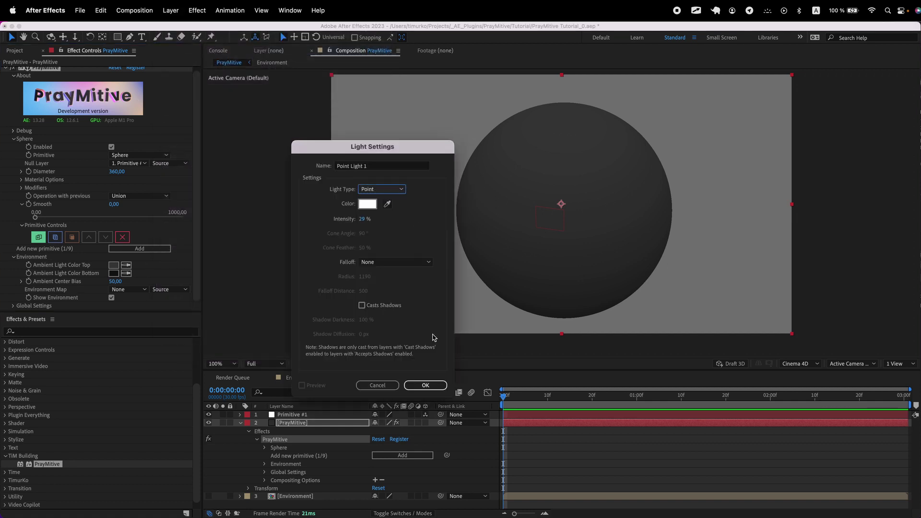
drag(366, 222, 373, 221)
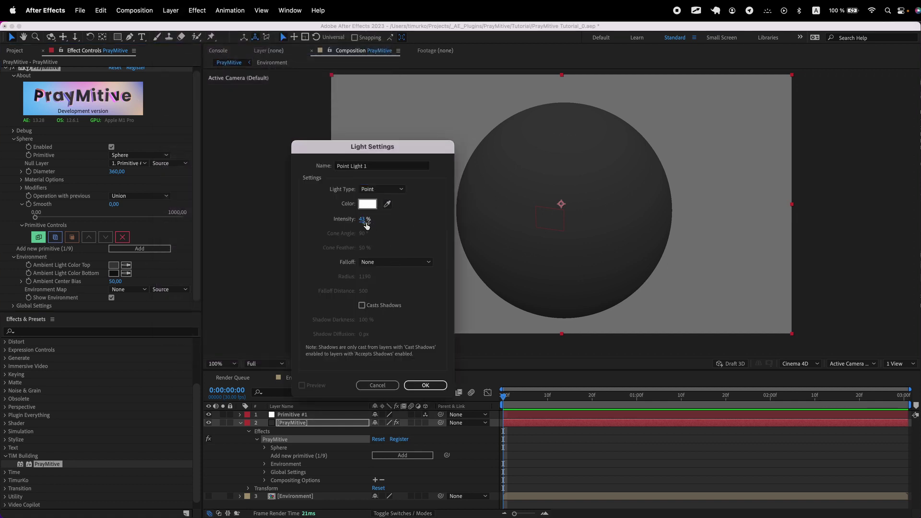
click(425, 386)
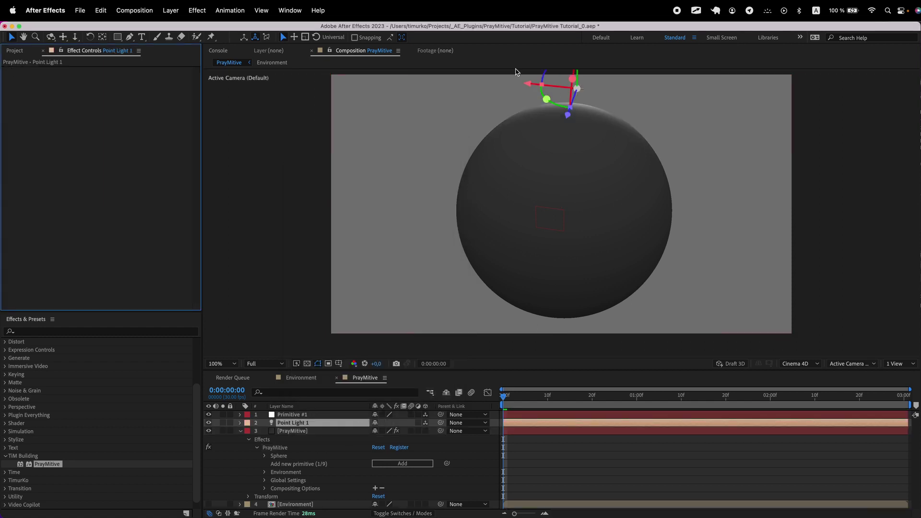
Add a new camera layer to the composition with its proposed settings.
click(171, 10)
mouse_move(169, 29)
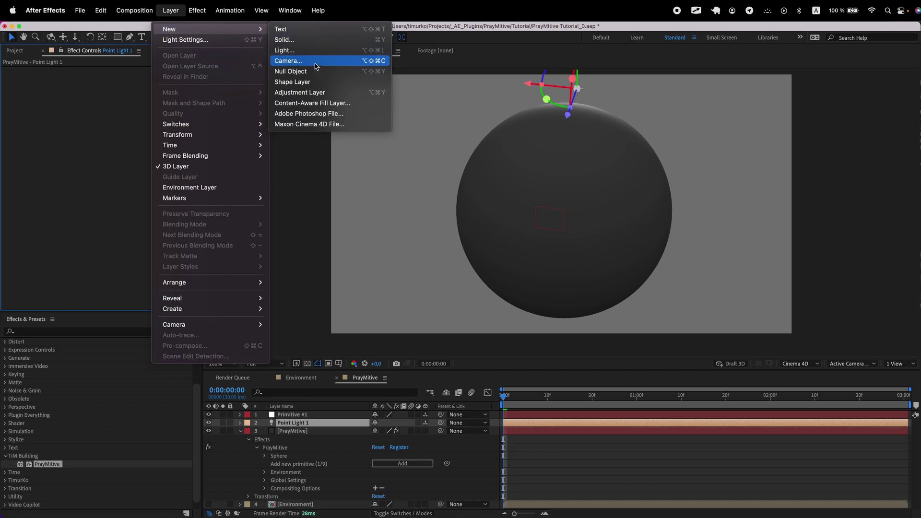
click(288, 61)
click(557, 384)
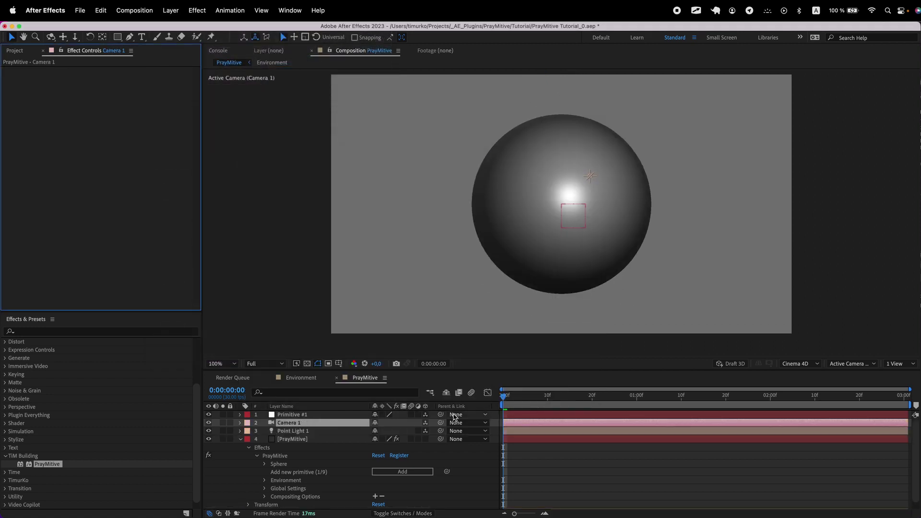
Hide Camera 1, orbit the default view around the sphere, and turn the camera's visibility back on.
click(241, 423)
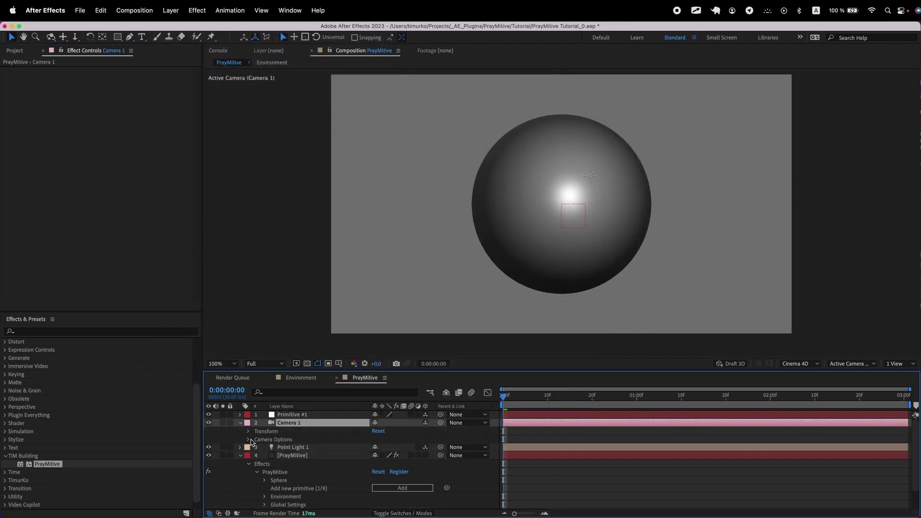
click(850, 364)
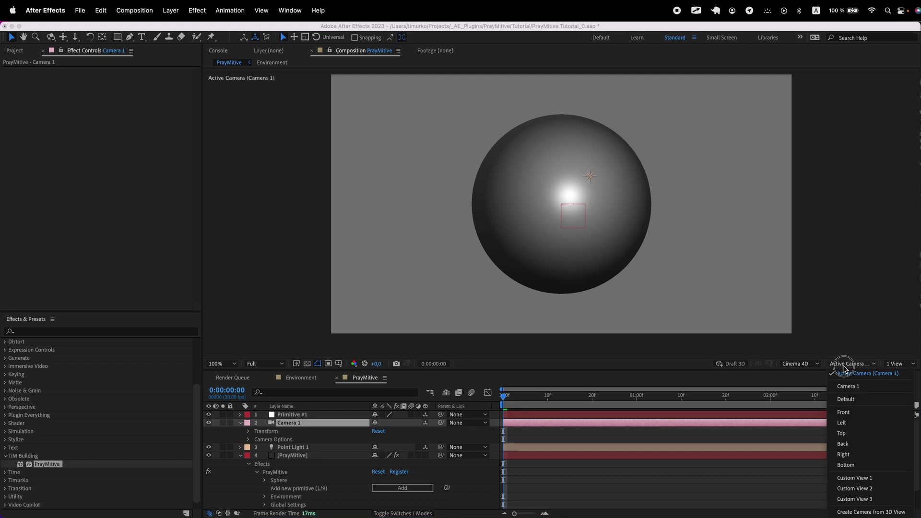
click(209, 423)
click(51, 38)
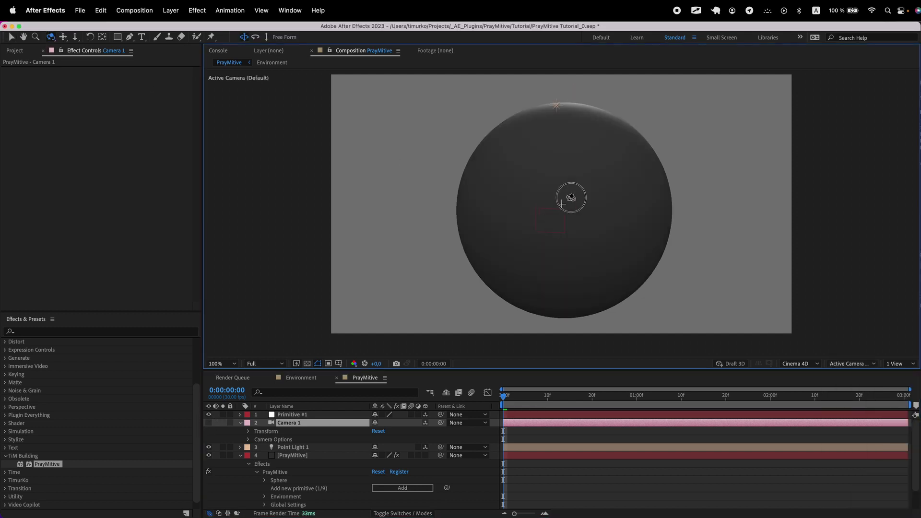
mouse_move(572, 200)
mouse_down()
mouse_move(674, 201)
mouse_move(524, 202)
mouse_move(521, 209)
mouse_up()
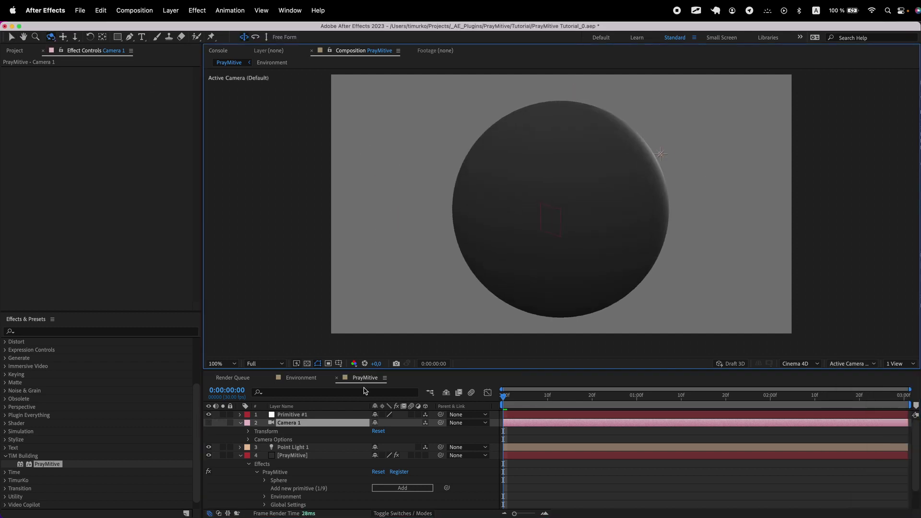
click(209, 423)
Switch the composition to the Top view and move Point Light 1 to the right side of the sphere.
click(852, 364)
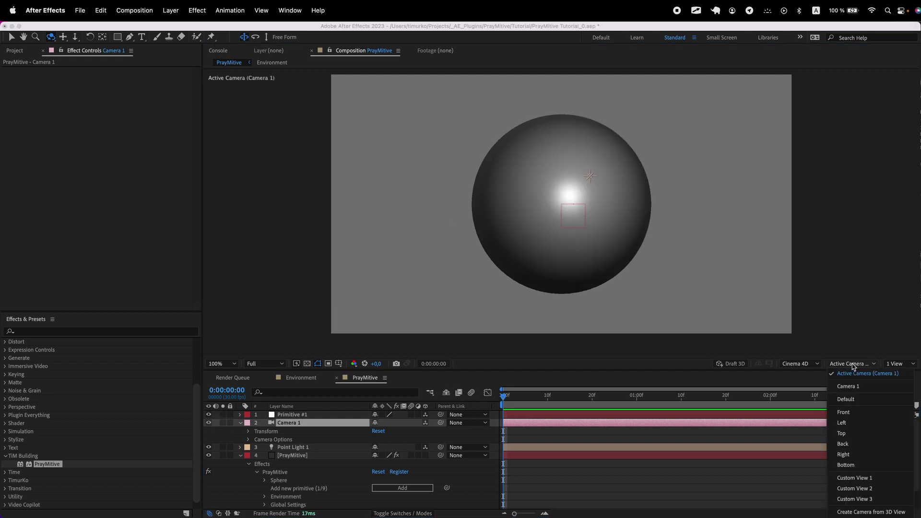
click(850, 433)
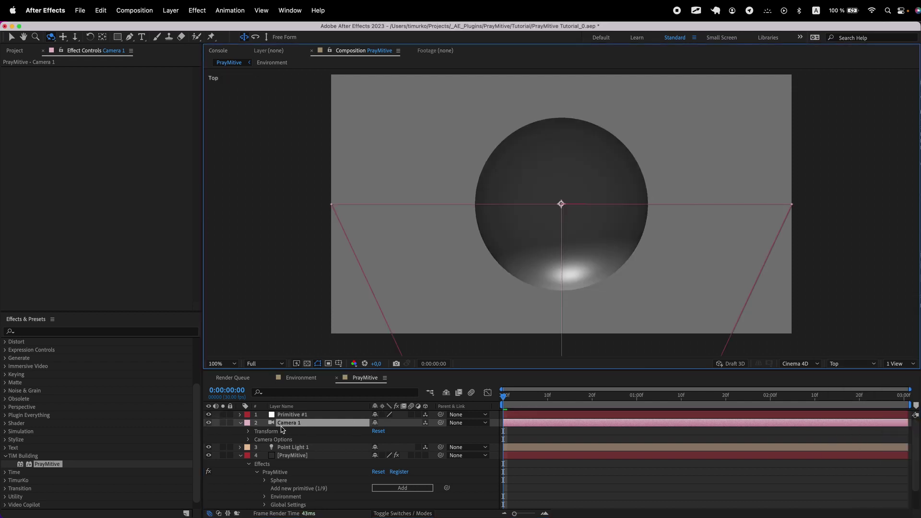
click(293, 447)
key(comma)
key(comma)
key(v)
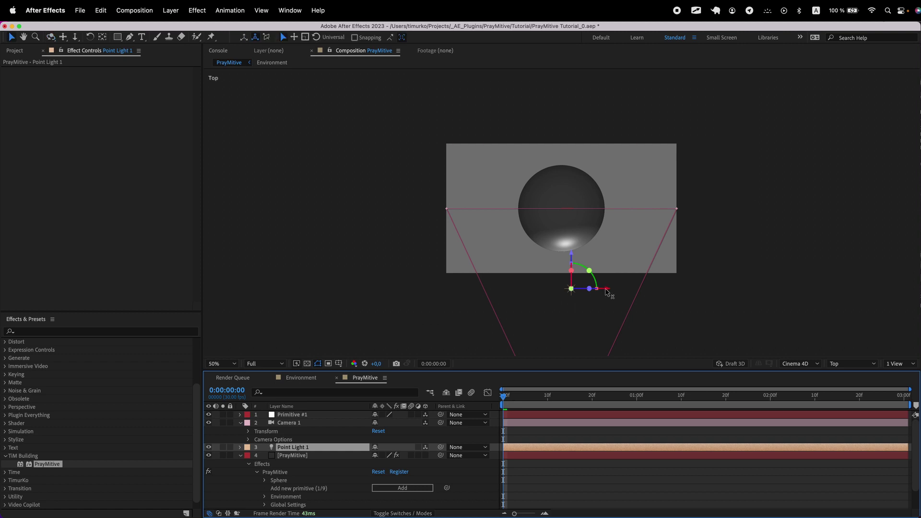
drag(608, 288, 677, 285)
drag(641, 256, 639, 191)
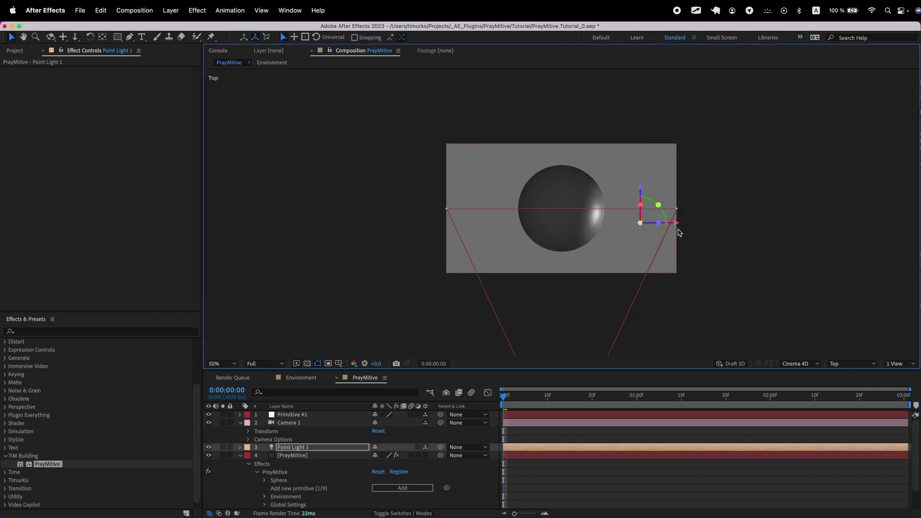
Duplicate the point light and place the copy to the left of and behind the sphere.
drag(677, 224, 485, 224)
key(super+d)
drag(450, 189, 451, 101)
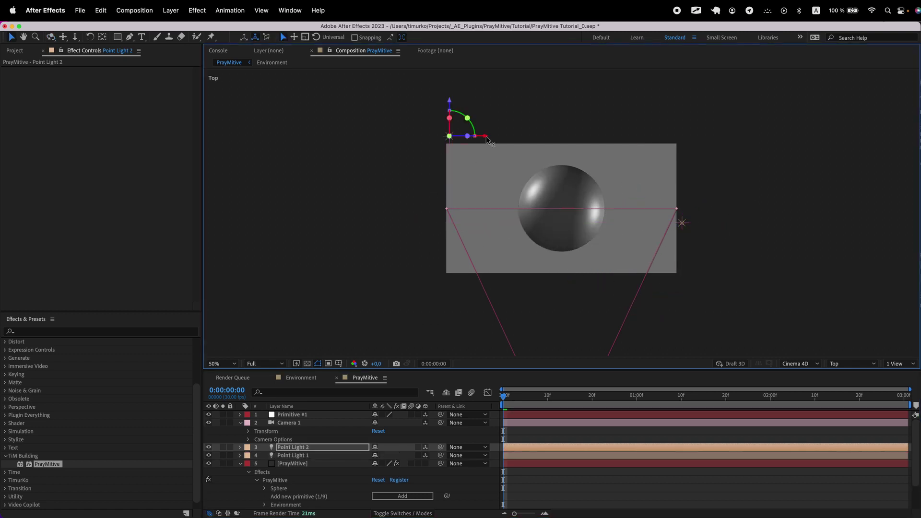
Shift Point Light 2 further left and place a duplicate of it centered in front of and above the sphere.
drag(486, 137, 443, 137)
key(super+d)
drag(407, 101, 423, 302)
drag(442, 336, 596, 336)
click(836, 365)
click(839, 374)
drag(560, 153, 560, 46)
key(comma)
key(comma)
Duplicate Point Light 3 and move the copy down below the sphere.
key(super+d)
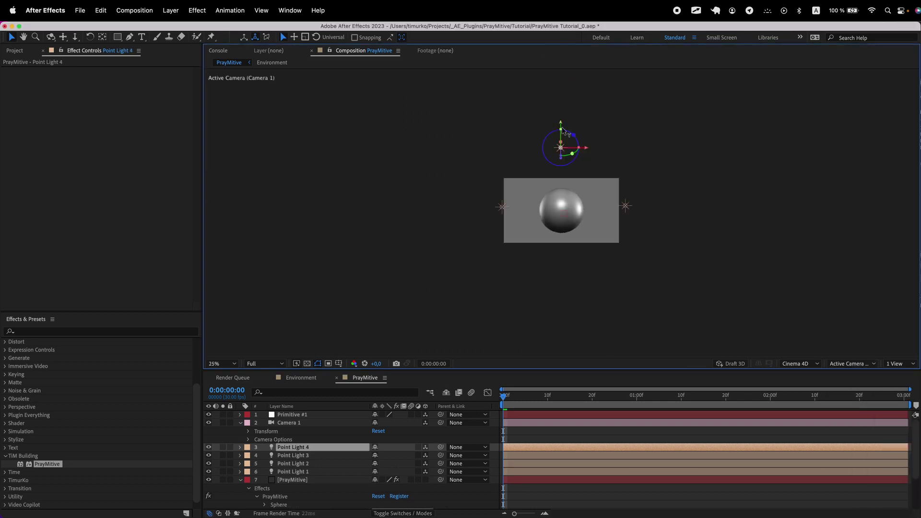
drag(560, 118, 481, 319)
drag(474, 301, 474, 314)
Set Point Light 4's intensity to 15%.
click(302, 447)
key(t)
drag(377, 464, 355, 466)
Refine Point Light 4's position beneath the sphere from another view and from the active camera.
drag(495, 330, 578, 335)
click(853, 364)
click(848, 433)
drag(560, 251, 559, 202)
click(853, 364)
click(859, 374)
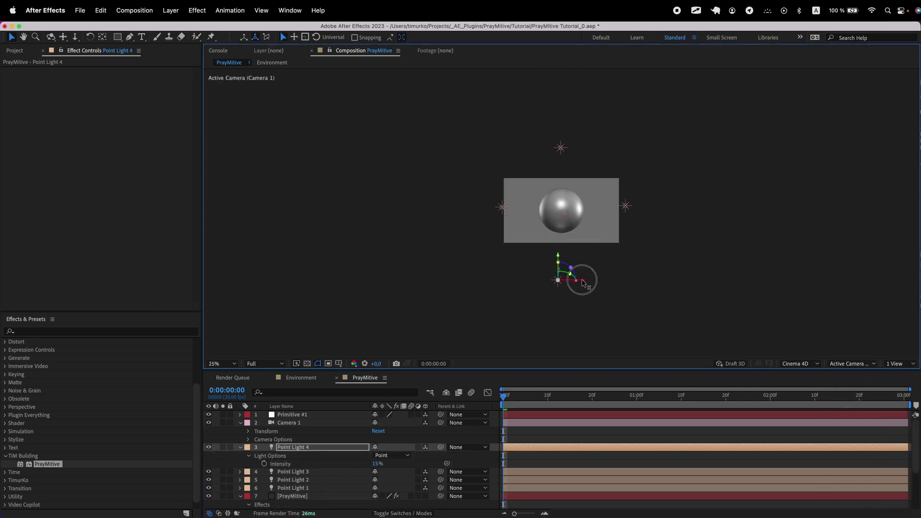
drag(581, 279, 544, 269)
drag(569, 268, 555, 309)
key(period)
key(period)
Try red and green as the diffuse color in the sphere's material options and set it back to white.
click(294, 496)
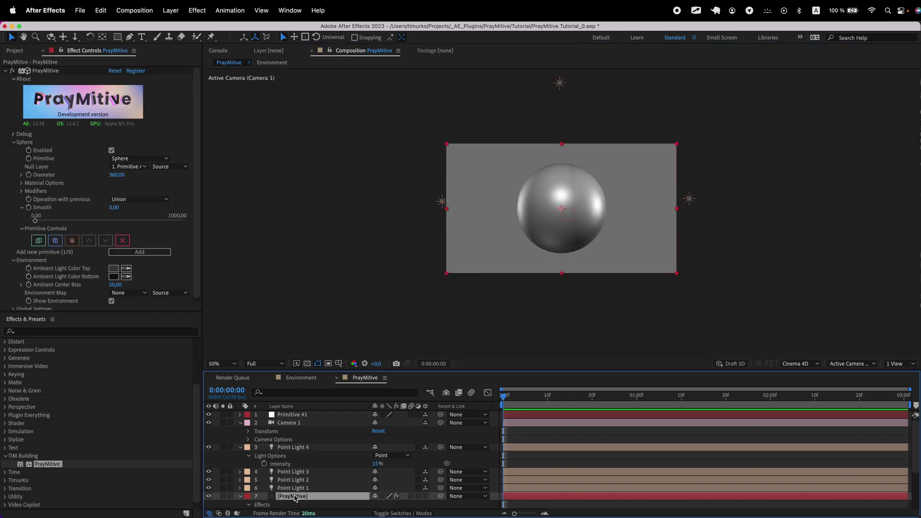
click(21, 184)
click(30, 191)
click(114, 208)
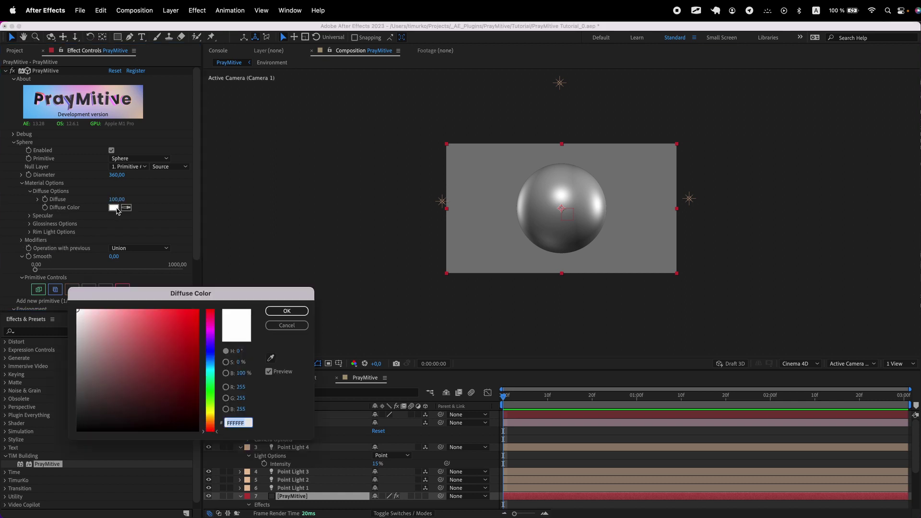
click(192, 325)
click(286, 311)
click(113, 207)
click(210, 393)
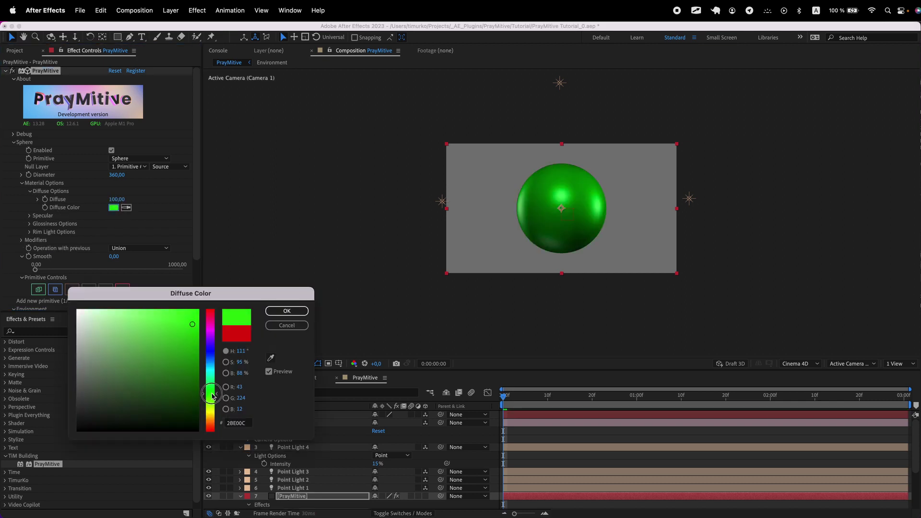
click(77, 310)
click(298, 311)
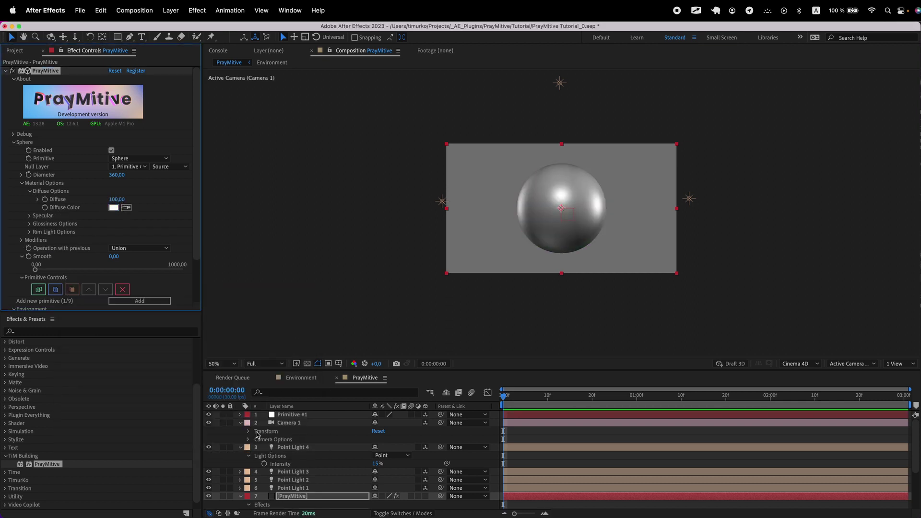
Set Point Light 4's color to dark red.
scroll(254, 459, down, 2)
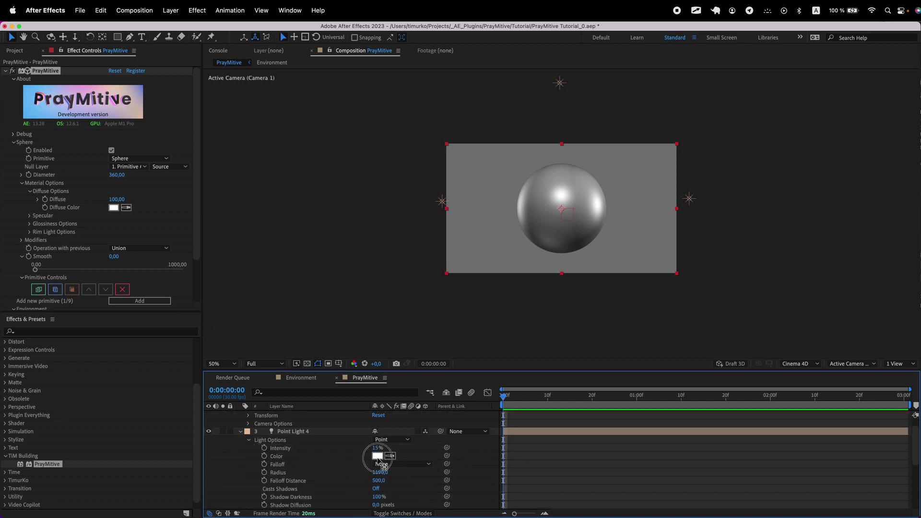
click(377, 455)
click(186, 356)
click(297, 312)
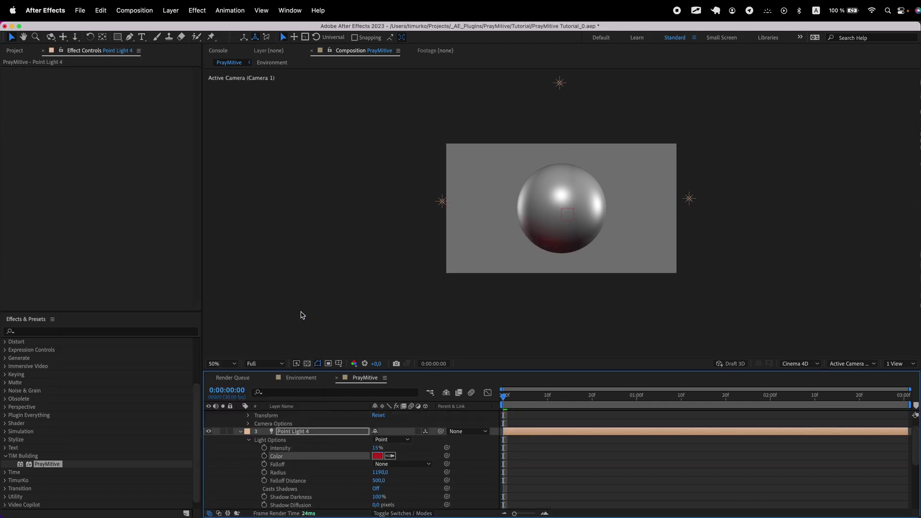
Set Point Light 1's color to bright blue in its light options.
scroll(301, 473, down, 5)
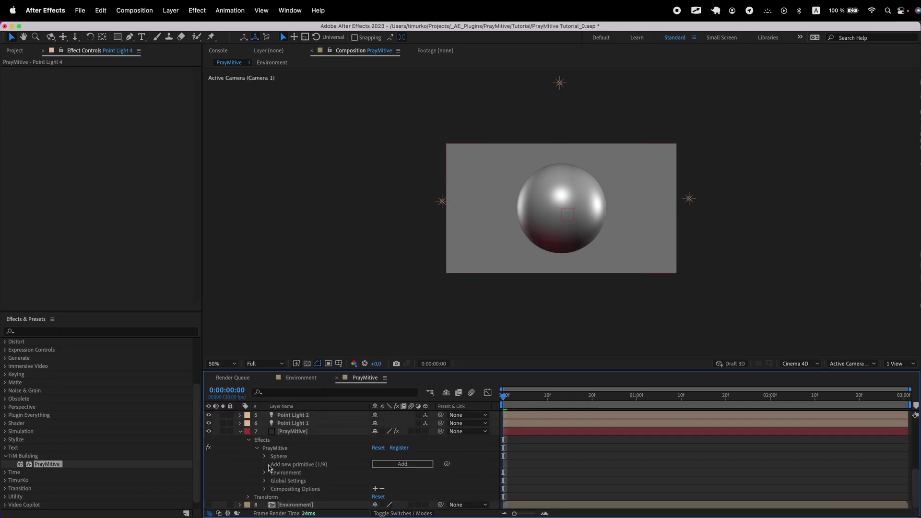
click(240, 423)
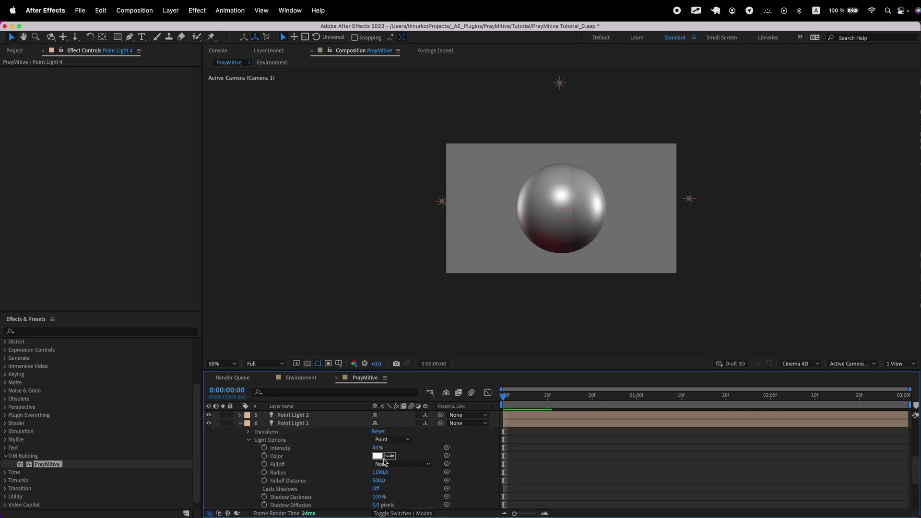
click(383, 458)
drag(210, 353, 210, 363)
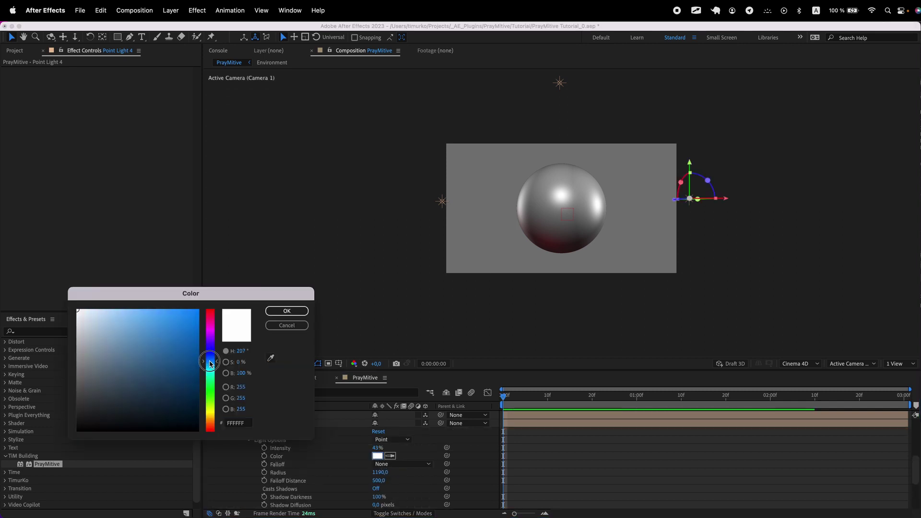
click(197, 312)
click(286, 311)
Add a null object and apply the Color Control effect to it.
click(176, 15)
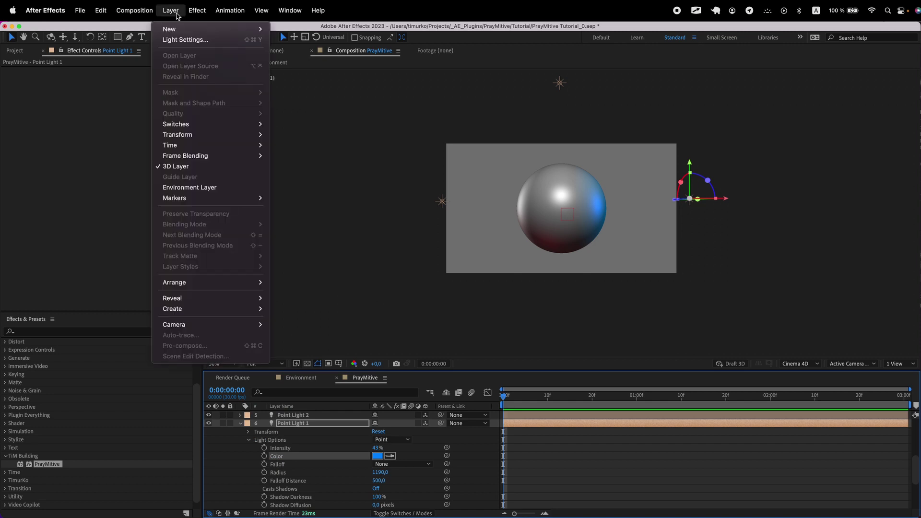
mouse_move(211, 29)
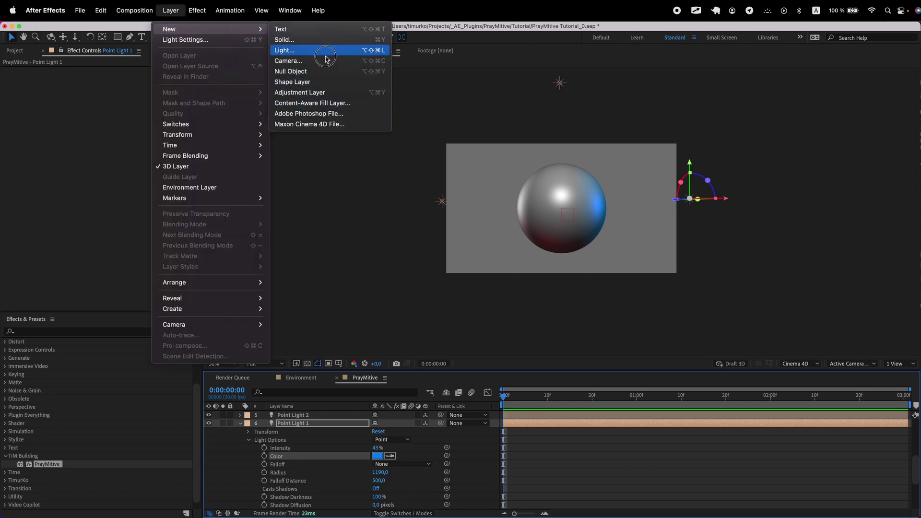
click(319, 71)
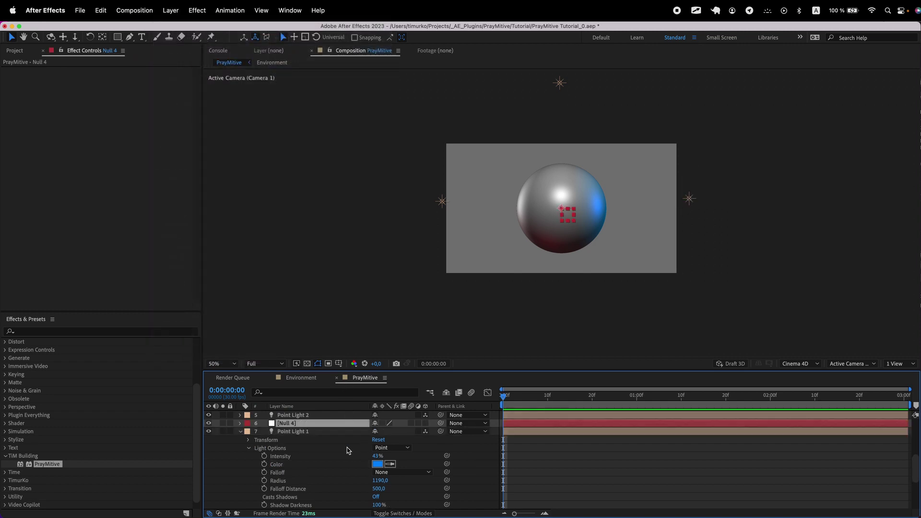
click(29, 331)
text(col)
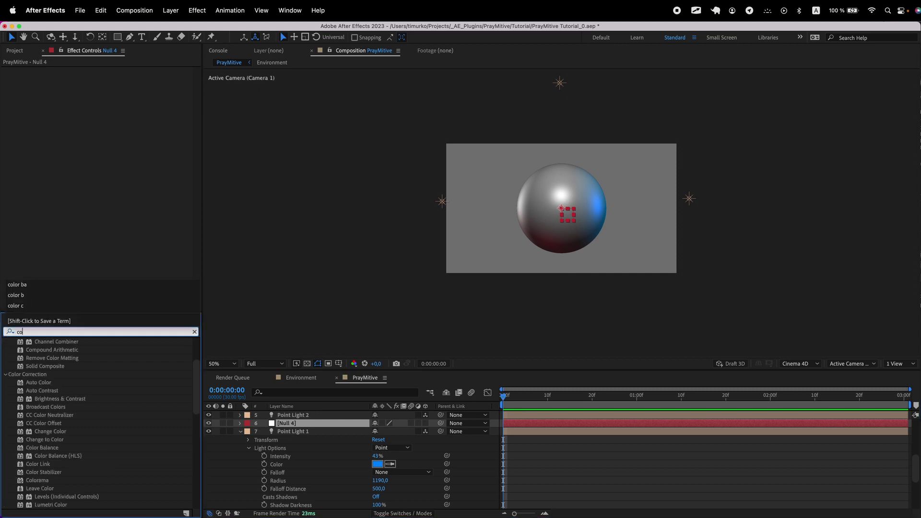
text(or co)
double_click(42, 350)
Turn the new null into a 3D layer.
scroll(312, 466, up, 3)
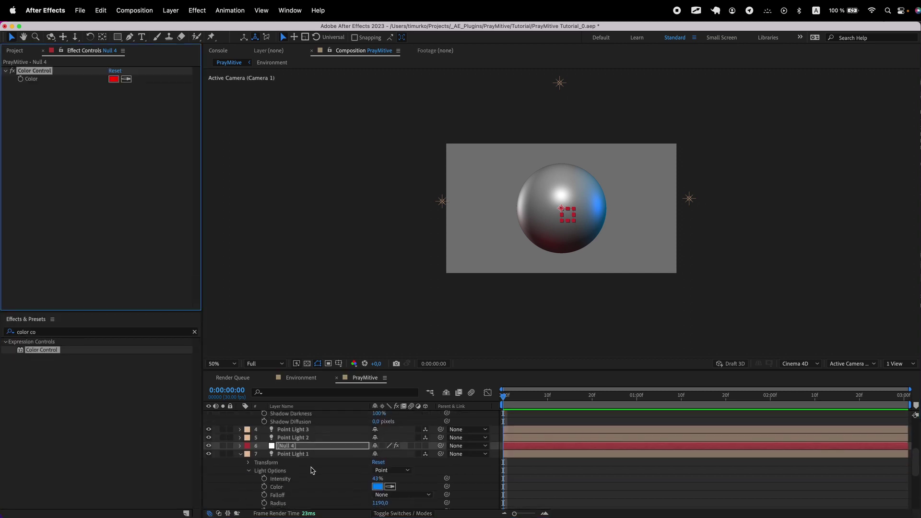
scroll(312, 463, down, 1)
click(315, 441)
click(425, 441)
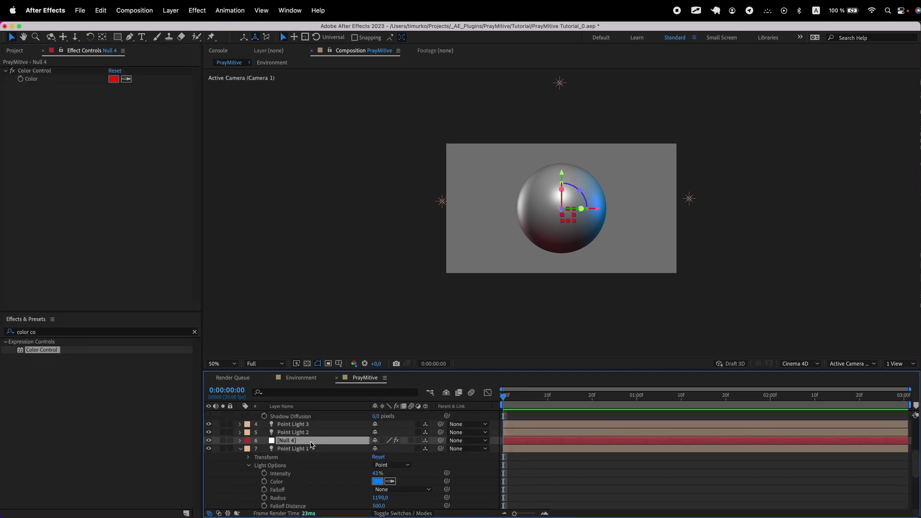
Move the null directly above Point Light 4 in the layer order and rename it Scene.
scroll(287, 441, up, 5)
click(240, 430)
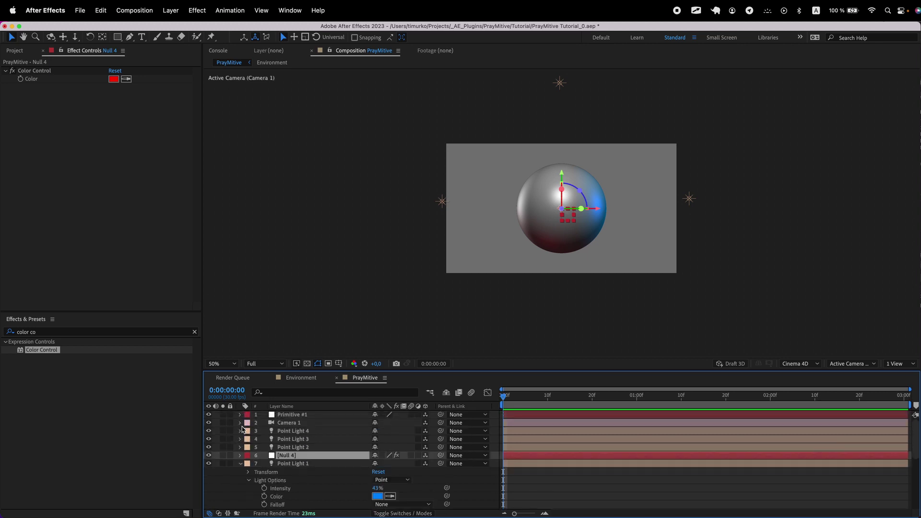
drag(301, 458, 307, 433)
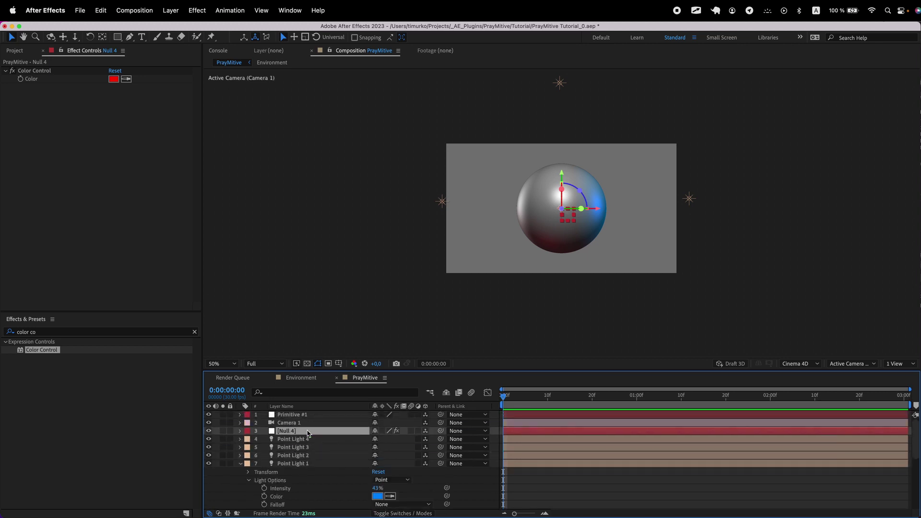
key(Return)
text(Scene)
key(Return)
Parent all four point lights to the Scene null.
click(305, 441)
shift+click(308, 465)
drag(441, 439, 335, 432)
Link Point Light 1's color by expression to the Color Control color on the Scene null.
click(334, 431)
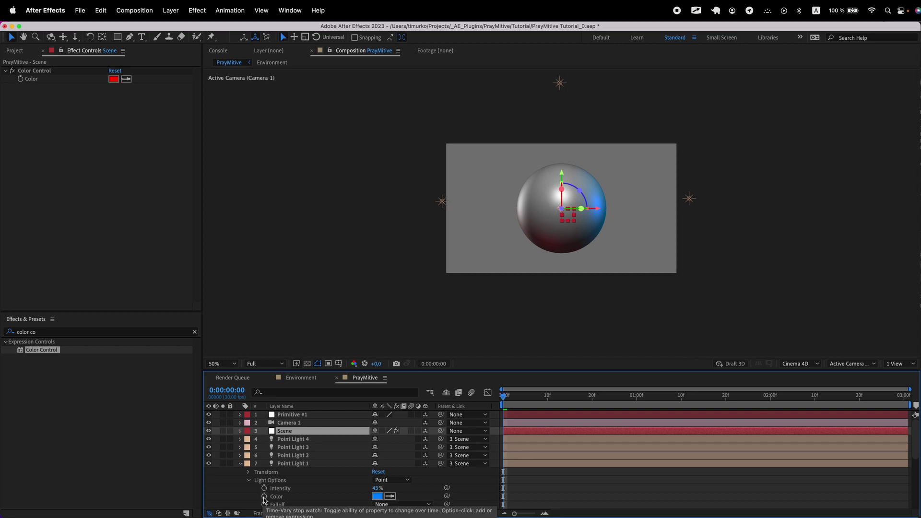
alt+click(264, 497)
click(288, 432)
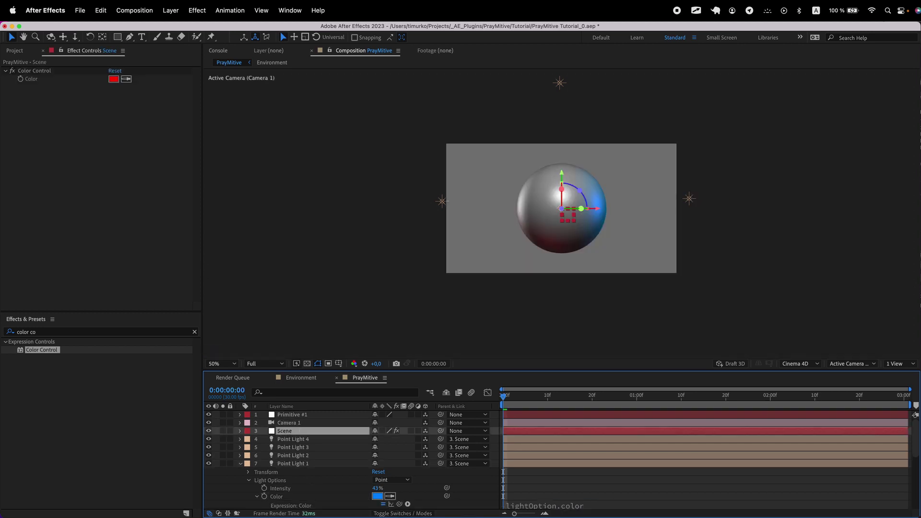
drag(401, 505, 35, 80)
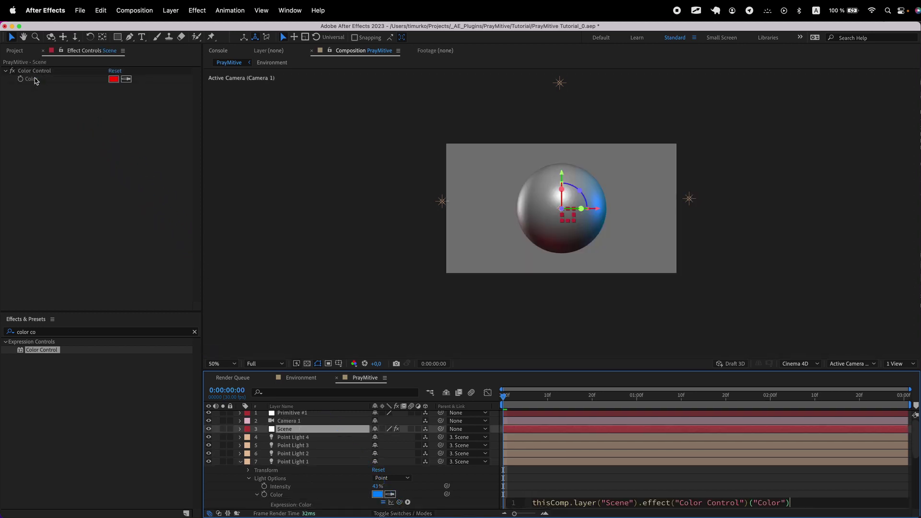
Set the Scene null's Color Control to bright green.
click(113, 79)
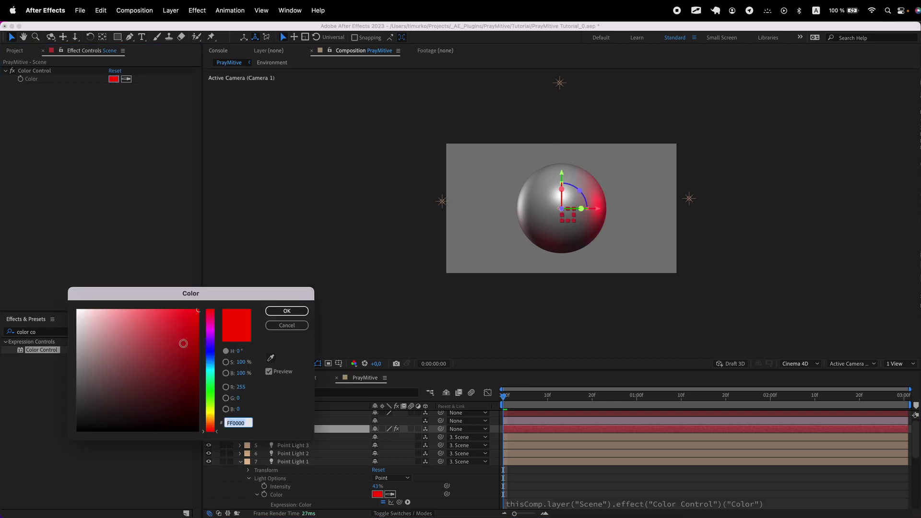
mouse_move(144, 331)
mouse_down()
mouse_move(141, 323)
mouse_move(192, 310)
mouse_up()
drag(210, 365, 212, 359)
drag(185, 389, 224, 317)
drag(213, 393, 214, 389)
click(302, 312)
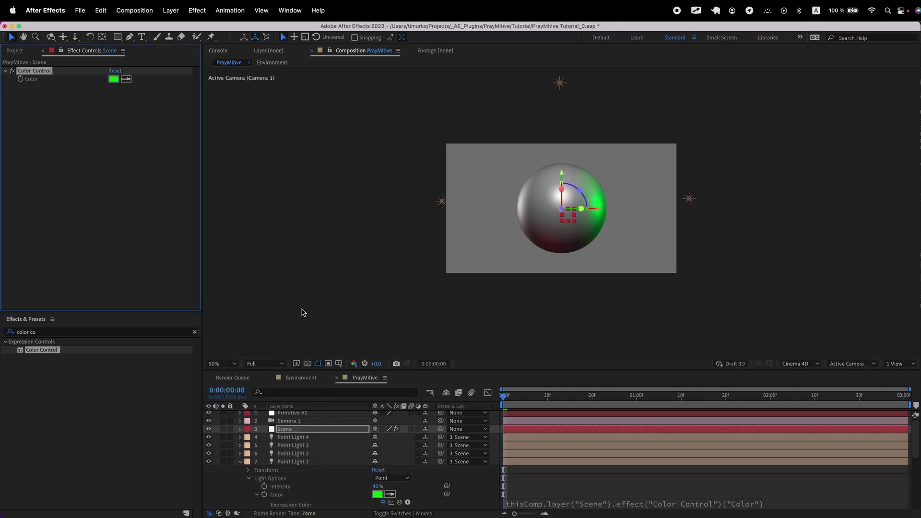
Rename the Scene null's Color Control effect to light #1 and duplicate it three times.
click(43, 72)
text(light)
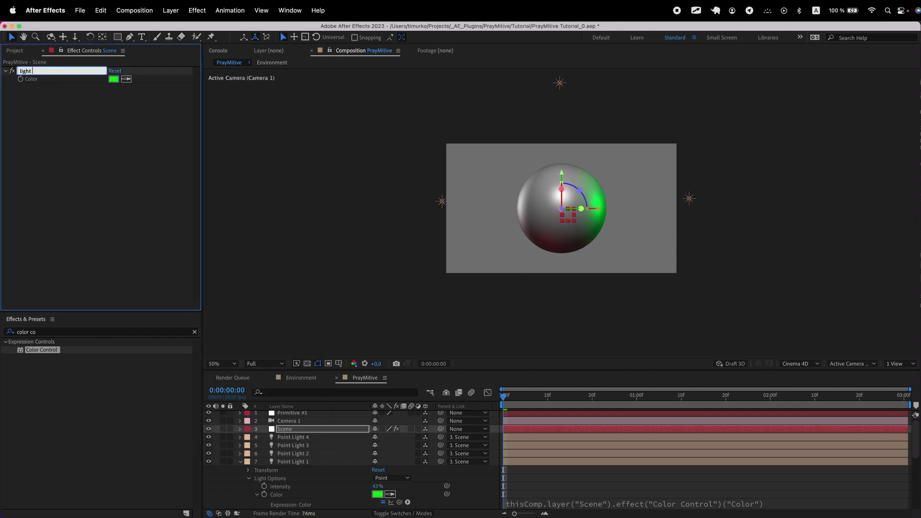
text( #1)
key(Return)
key(ctrl+d)
key(ctrl+d)
key(ctrl+d)
Show the Scene null's effect controls and lock them in view.
click(251, 479)
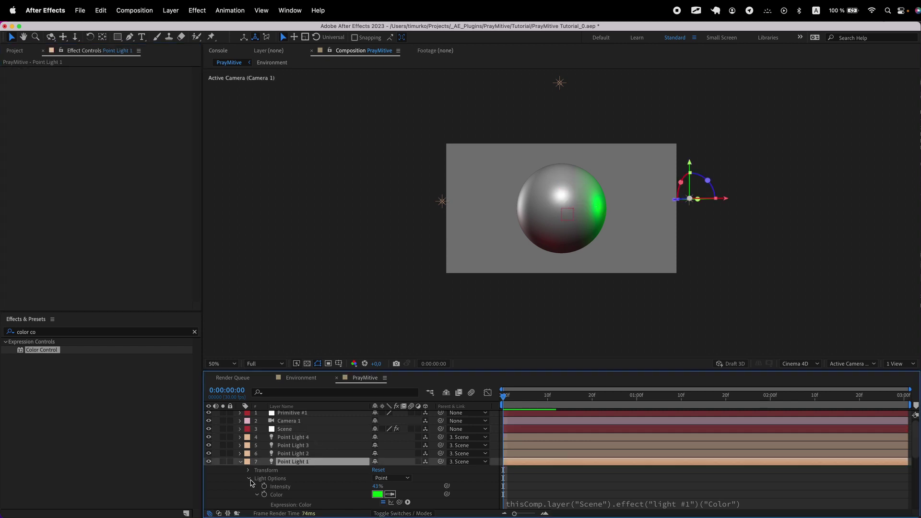
click(288, 429)
click(61, 50)
Link Point Light 2's color by expression to the light #3 color on the Scene null.
click(240, 454)
click(249, 470)
scroll(381, 463, down, 3)
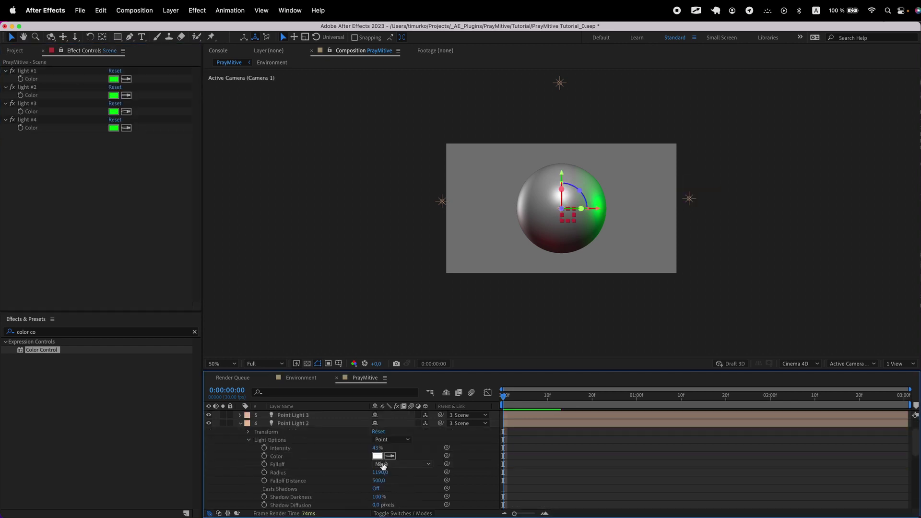
alt+click(263, 456)
drag(397, 464, 32, 111)
Link Point Light 3's color by expression to the light #3 color on the Scene null.
scroll(240, 457, up, 3)
click(236, 441)
click(241, 440)
click(249, 456)
scroll(262, 478, down, 2)
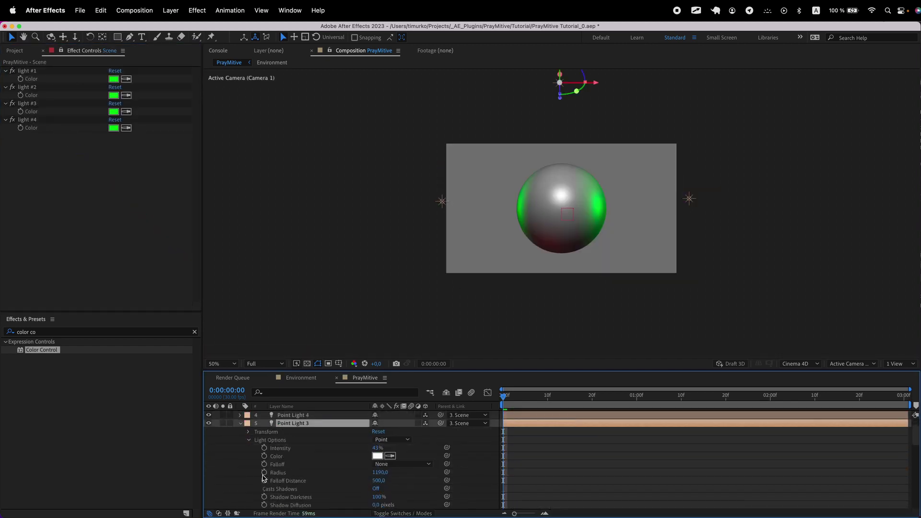
alt+click(263, 456)
drag(399, 464, 32, 111)
Link Point Light 4's color by expression to the light #1 color on the Scene null.
scroll(240, 434, up, 2)
click(237, 432)
click(240, 432)
click(248, 448)
scroll(259, 455, down, 1)
alt+click(264, 456)
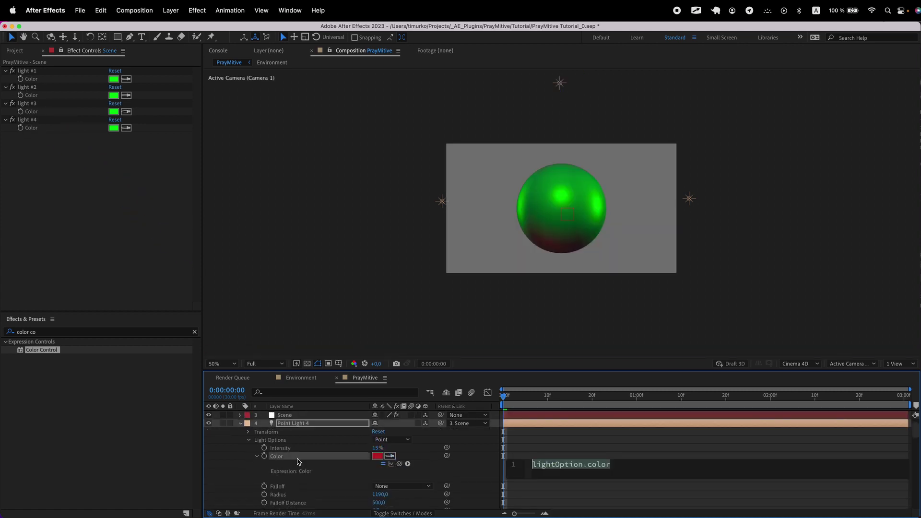
drag(400, 464, 32, 79)
Set the Scene null's light #1 color to azure blue.
click(113, 79)
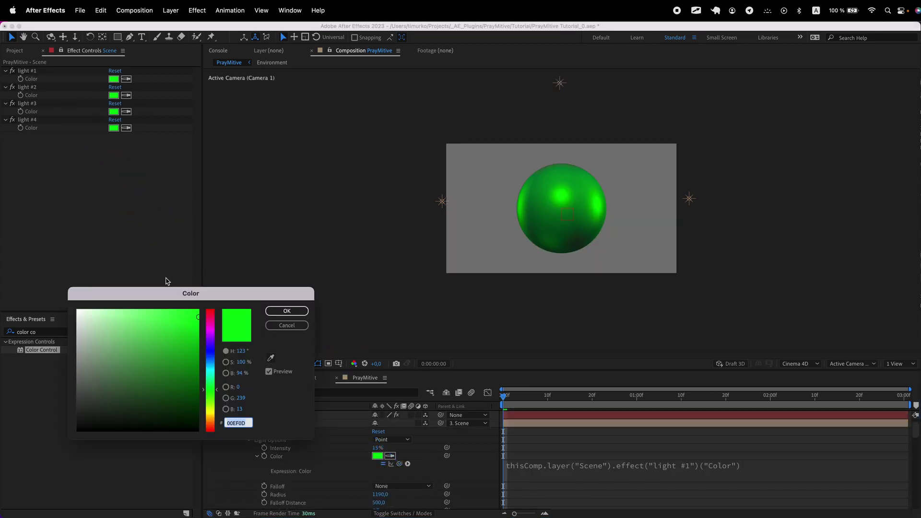
drag(208, 388, 207, 359)
key(Return)
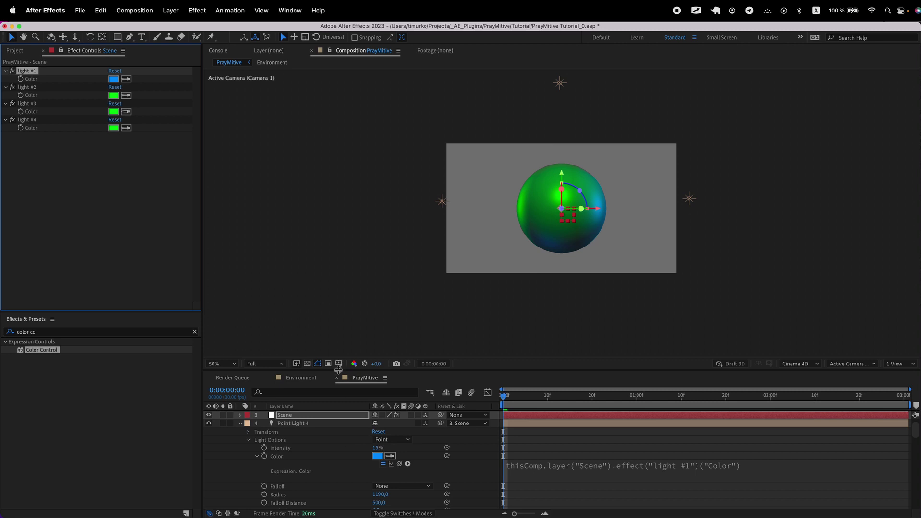
Edit the color expressions so Point Light 2 refers to light #2 and Point Light 4 refers to light #4.
drag(341, 371, 341, 296)
scroll(300, 406, down, 5)
scroll(300, 405, down, 1)
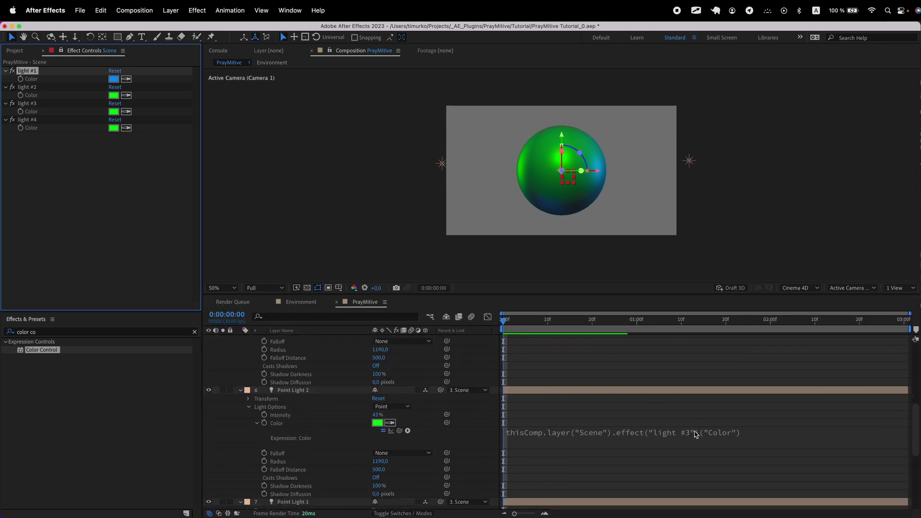
click(695, 434)
scroll(710, 422, up, 6)
click(695, 406)
key(BackSpace)
text(4)
Set the Scene null's light #2 color to blue 0029FF and its light #3 color to white.
click(113, 95)
click(210, 352)
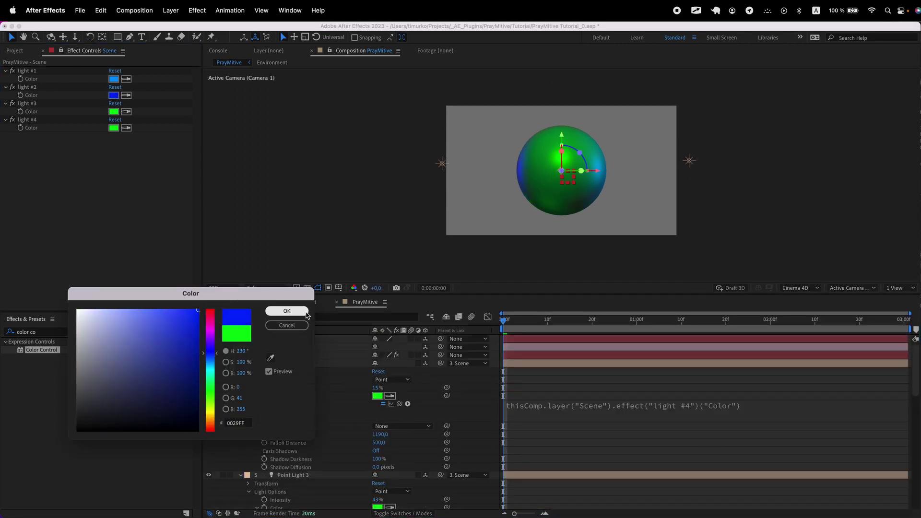
click(305, 312)
click(113, 111)
click(211, 318)
drag(120, 319, 82, 275)
click(297, 311)
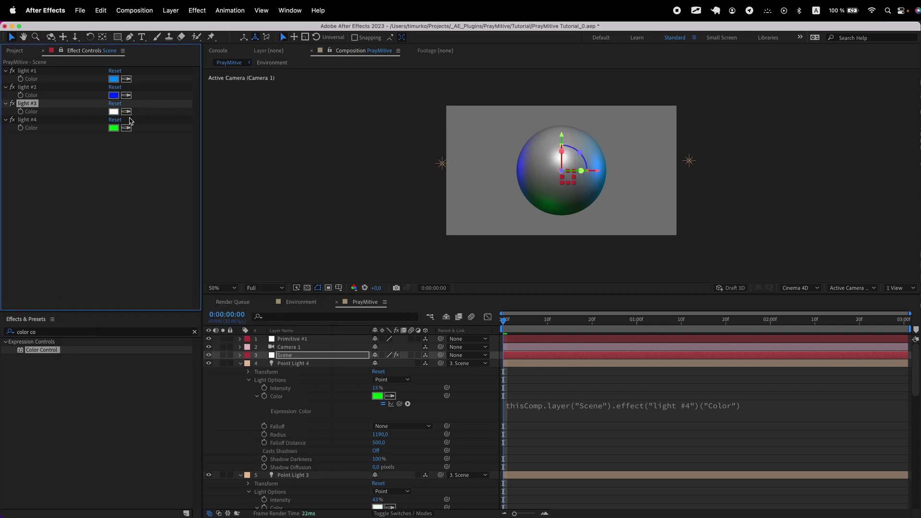
Set the Scene null's light #4 color to magenta CB00C4.
click(110, 128)
drag(193, 355, 200, 334)
drag(212, 423, 211, 327)
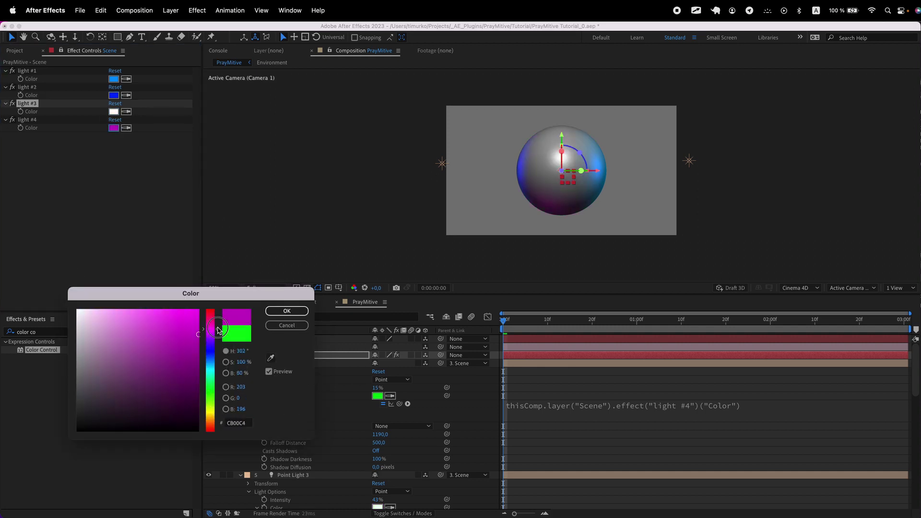
click(290, 311)
Set the Scene null's light #2 color to a soft red.
click(114, 97)
click(210, 310)
drag(184, 364, 154, 281)
click(285, 313)
Rebalance the point lights' intensities and radii, giving Point Light 2 a radius of 5630 and Point Light 1 a radius of 830.
drag(374, 389, 357, 416)
scroll(377, 434, down, 5)
scroll(368, 425, down, 5)
scroll(366, 427, down, 4)
drag(376, 446, 634, 452)
scroll(316, 477, up, 8)
drag(377, 401, 557, 390)
scroll(362, 402, down, 8)
scroll(336, 408, up, 5)
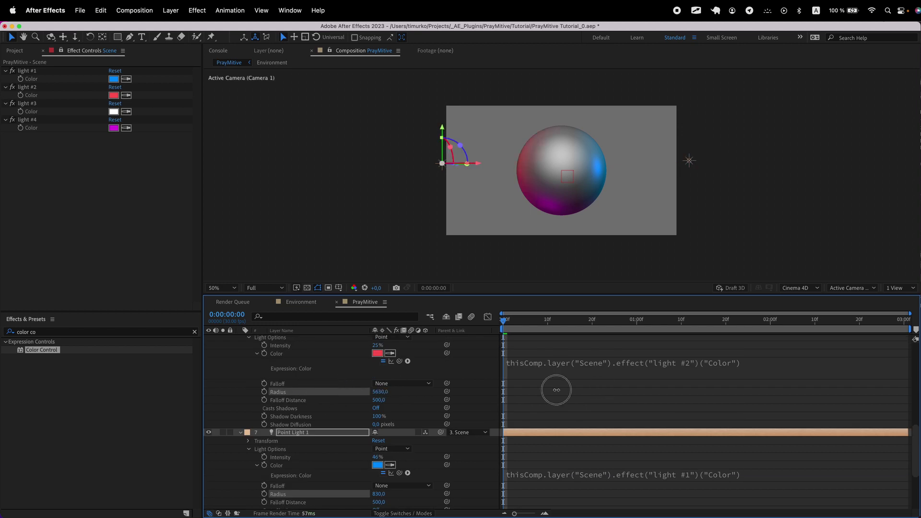
scroll(330, 433, down, 5)
Raise the sphere material's Shininess to 170 and its Specular to 200 on the PrayMitive layer.
click(328, 431)
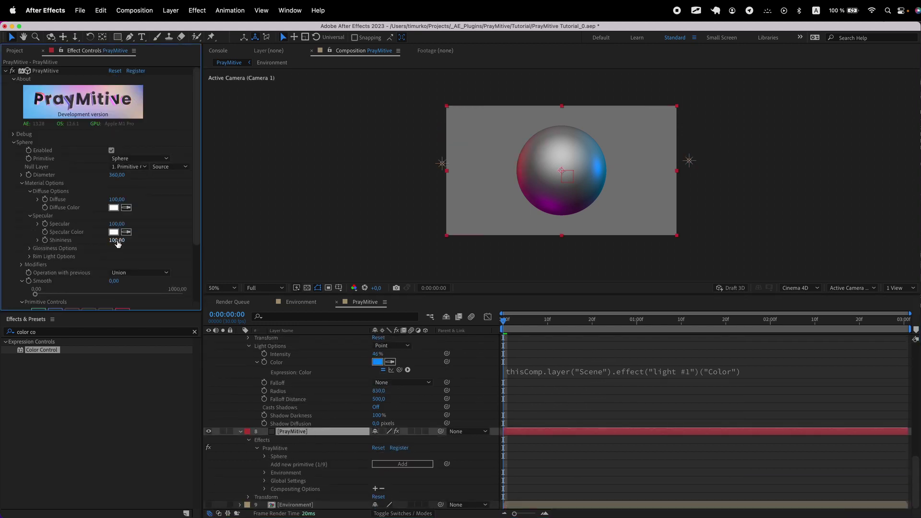
drag(117, 244, 60, 239)
drag(117, 223, 201, 223)
Keep the sphere's Specular Color white and set Specular to 100.
click(114, 232)
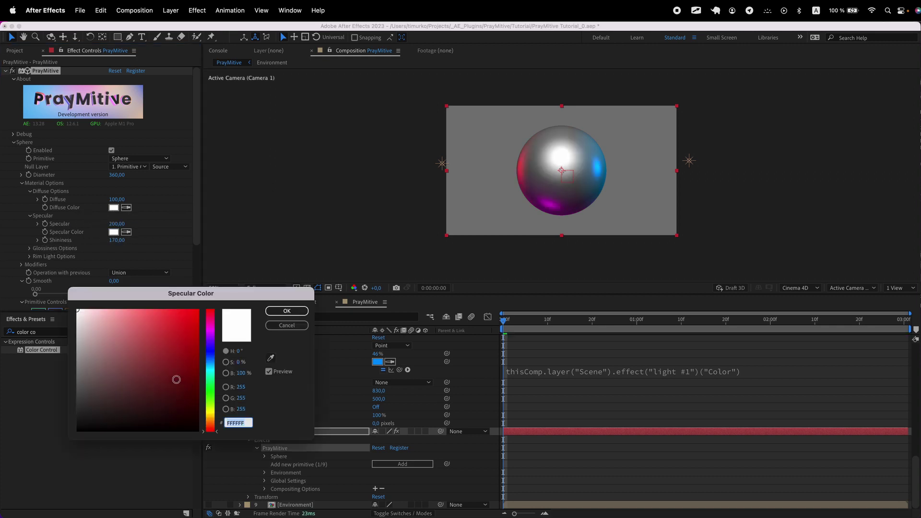
drag(175, 378, 65, 288)
key(Return)
drag(117, 224, 85, 226)
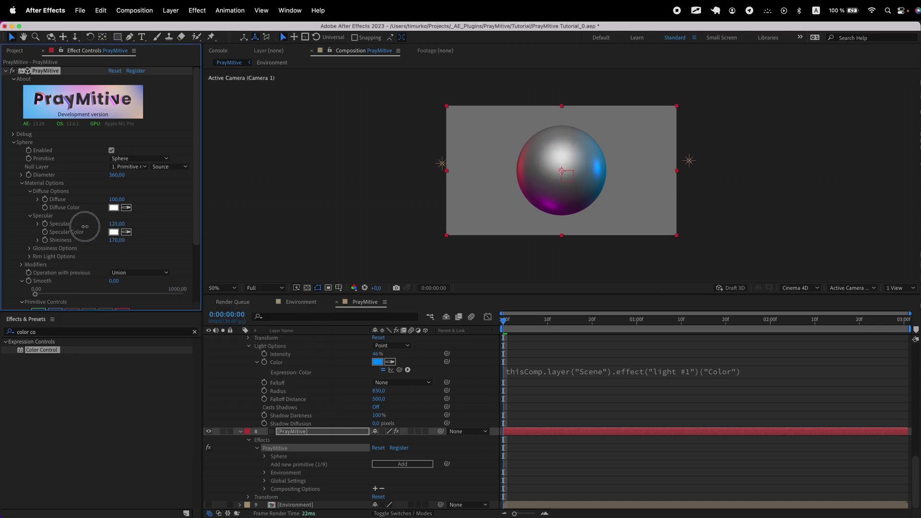
click(118, 224)
text(100)
key(Return)
Set the sphere's Diffuse to 0 with a black Diffuse Color, and set Shininess to 90.
drag(117, 199, 6, 196)
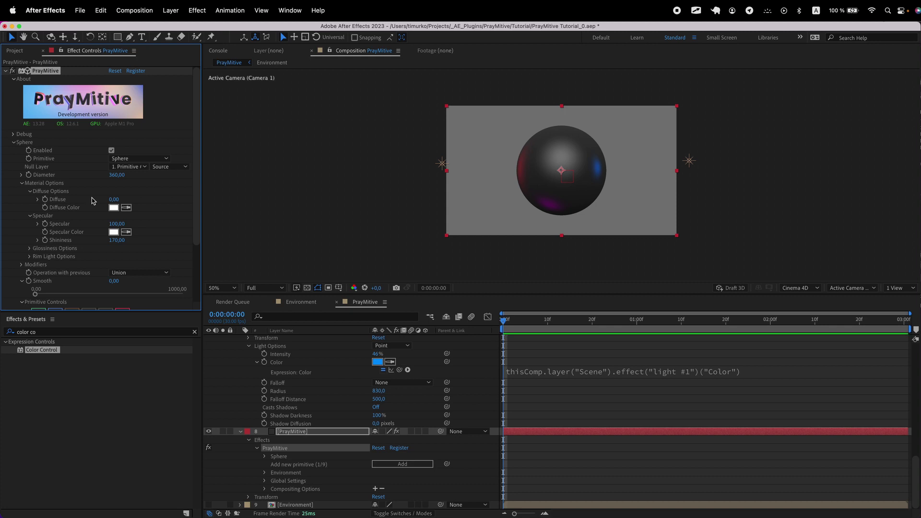
click(114, 207)
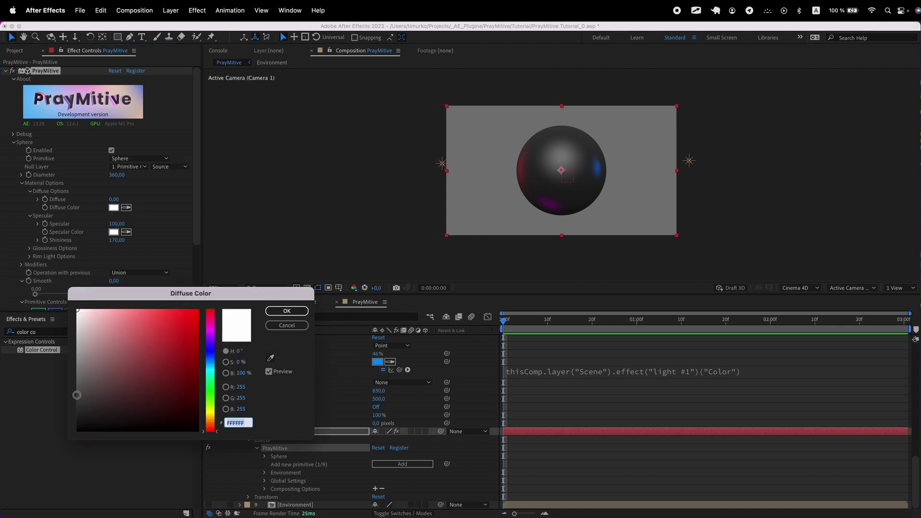
click(287, 311)
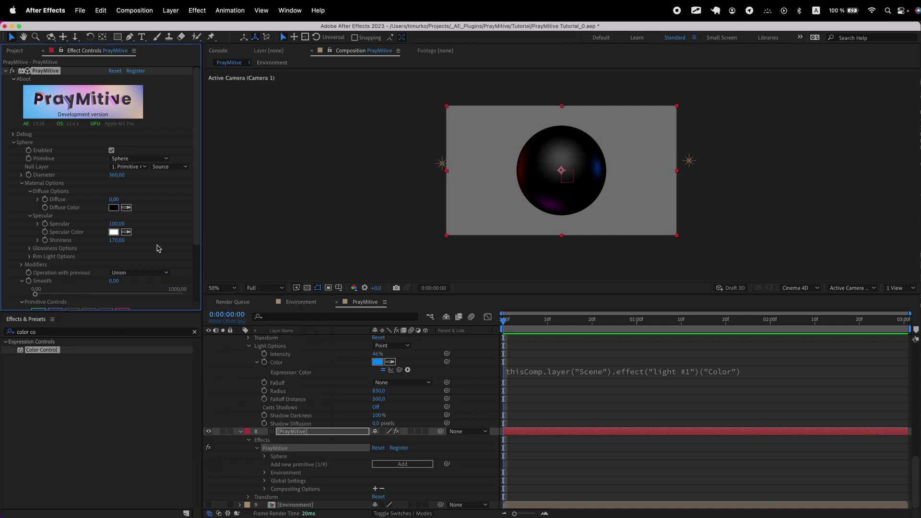
drag(117, 240, 104, 242)
Set Point Light 1 to 118% intensity and radius 1487, move it outward from the sphere, and inspect it in Custom View 1.
drag(378, 354, 395, 354)
drag(695, 161, 755, 160)
click(851, 288)
click(854, 388)
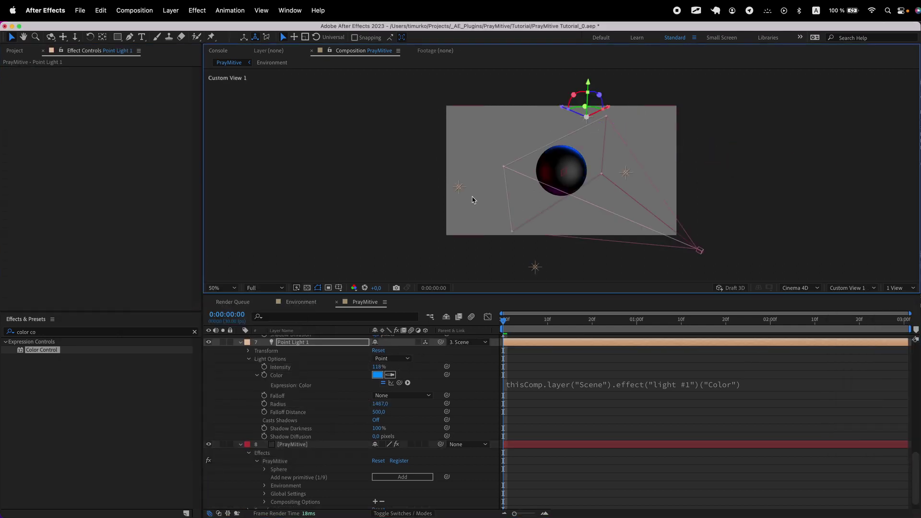
Move Point Light 2 up and inward toward the sphere's upper-left side, with the view set to Active Camera.
click(851, 288)
drag(460, 164, 495, 164)
drag(466, 143, 466, 108)
click(851, 288)
click(851, 288)
Move Point Light 4 to the lower left of the sphere and set its intensity to 58% and radius to 2147.
drag(574, 222, 475, 223)
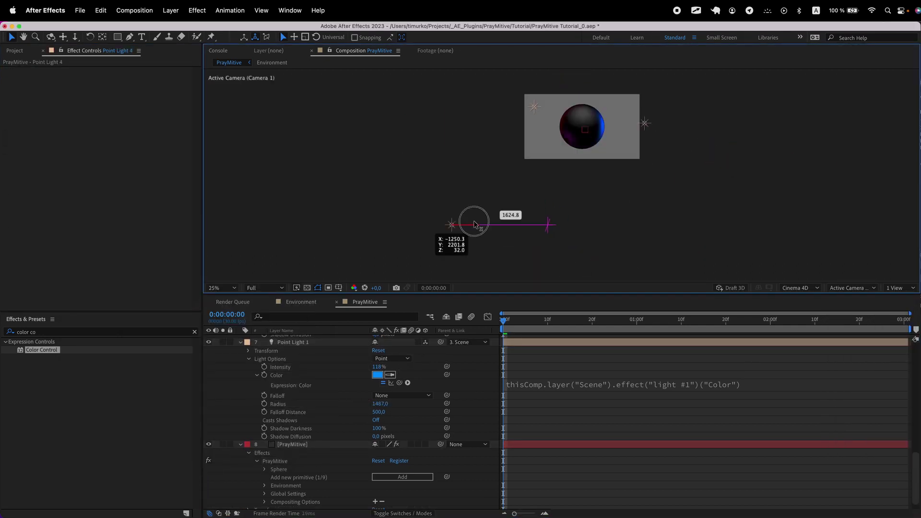
scroll(363, 395, up, 1)
scroll(363, 396, down, 2)
drag(380, 392, 387, 402)
scroll(387, 402, up, 15)
drag(378, 355, 390, 356)
scroll(390, 364, up, 2)
drag(381, 424, 405, 425)
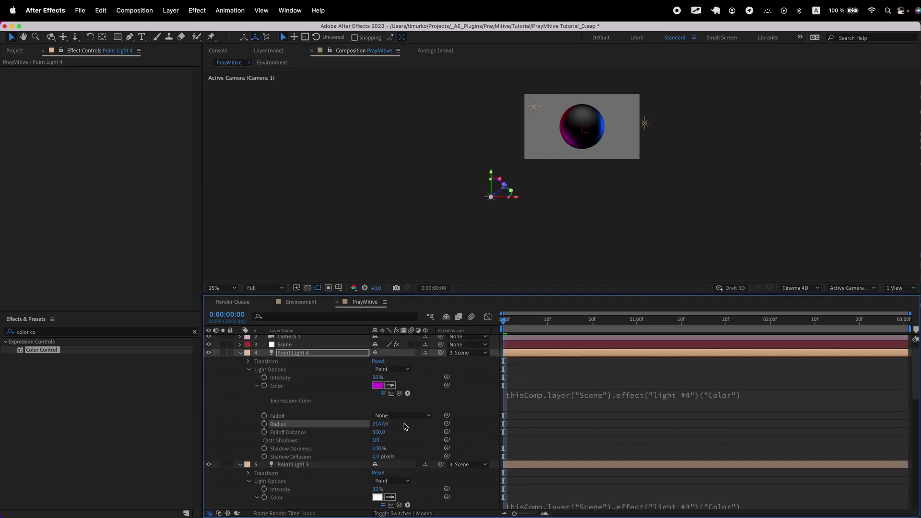
Fine-tune Point Light 4's position below the sphere.
drag(528, 207, 489, 245)
drag(478, 236, 524, 248)
scroll(545, 159, up, 2)
scroll(307, 422, down, 15)
Open the Environment composition and check its size in the composition settings.
click(303, 432)
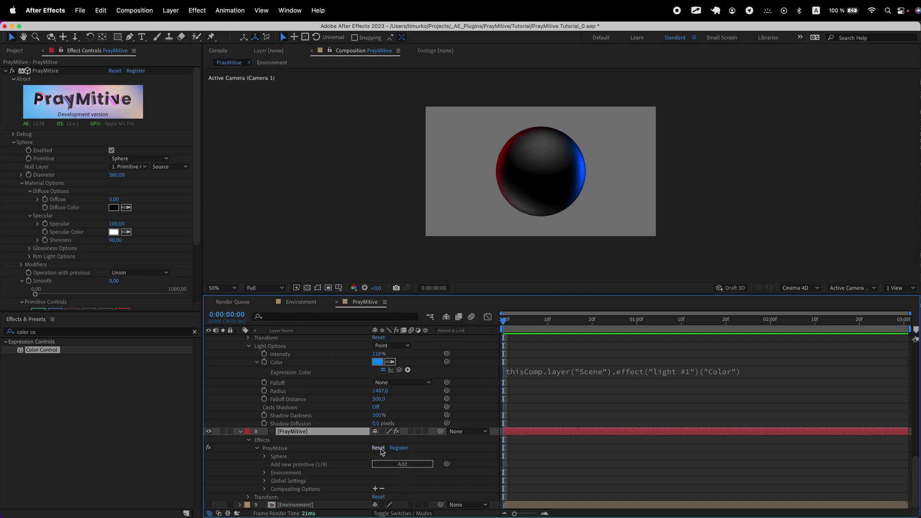
click(305, 505)
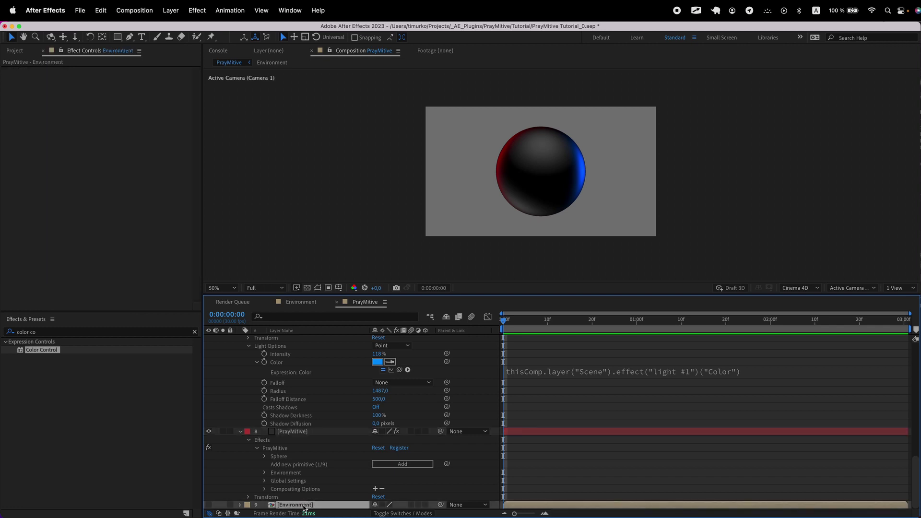
double_click(302, 505)
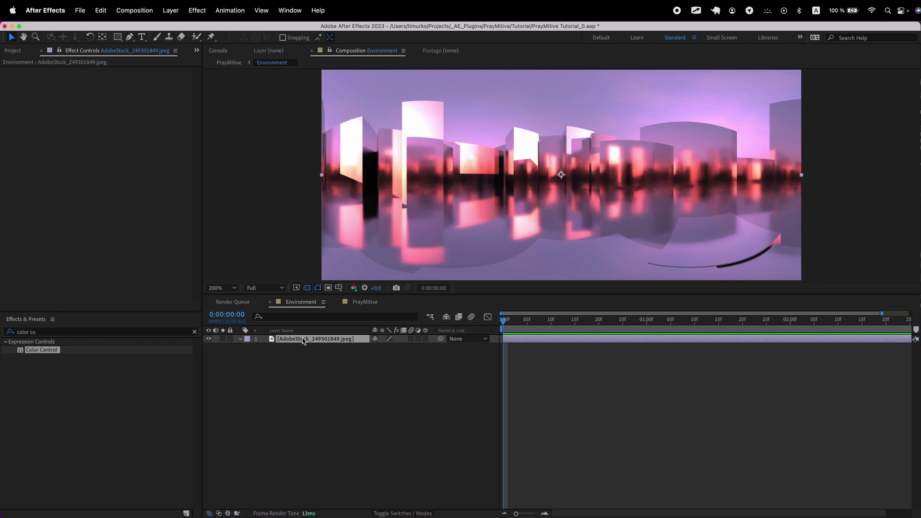
key(super+k)
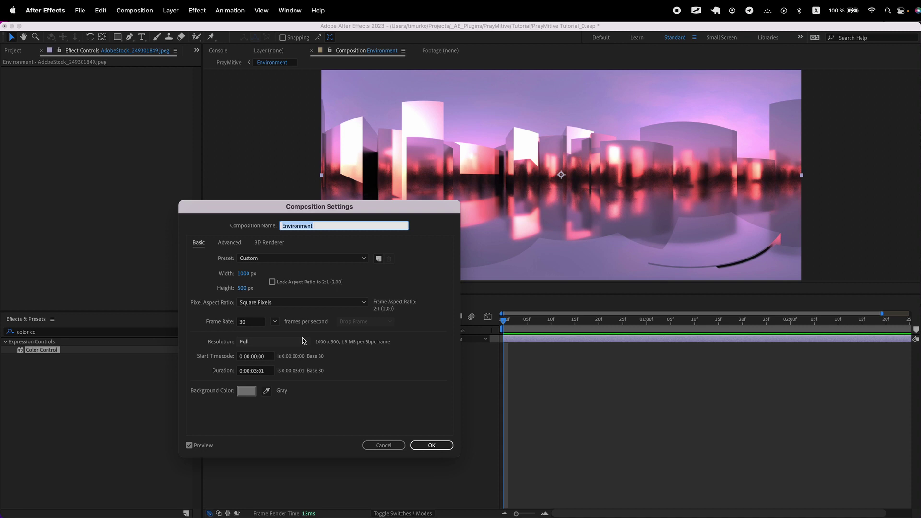
key(Return)
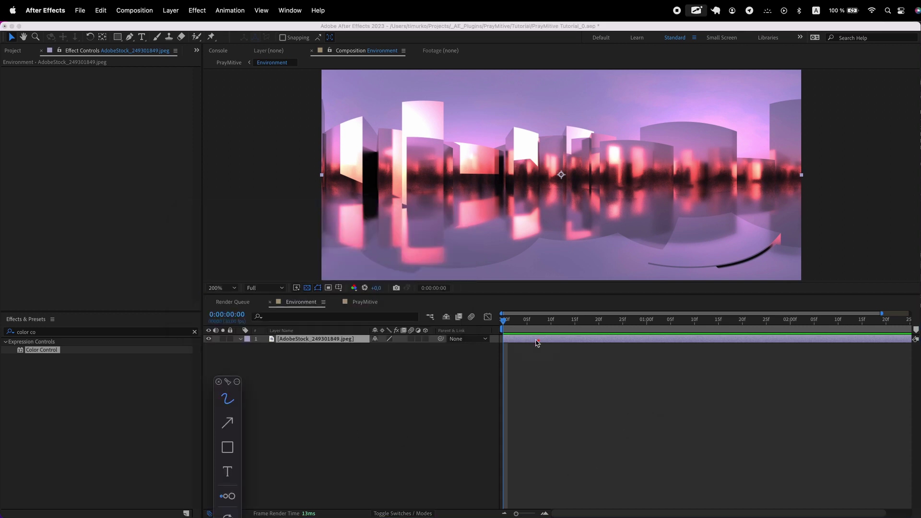
mouse_move(537, 342)
mouse_down()
mouse_move(765, 338)
mouse_move(724, 355)
mouse_up()
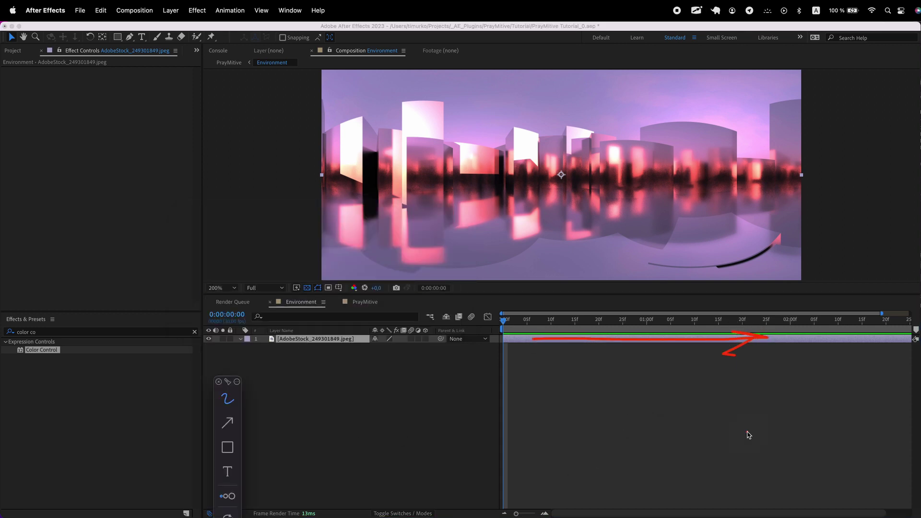
key(Escape)
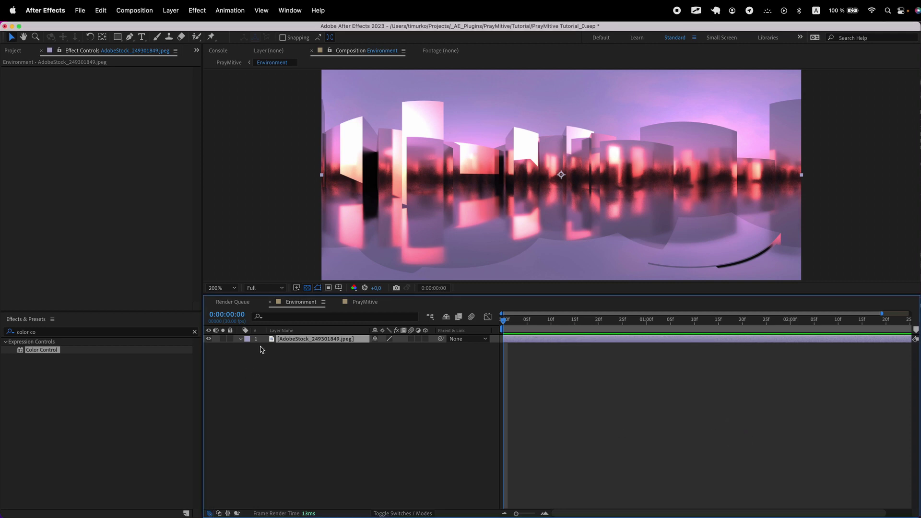
Apply Fast Box Blur to the Environment composition's image layer, with a blur radius of 70 and repeated edge pixels.
click(88, 332)
key(super+a)
text(fast)
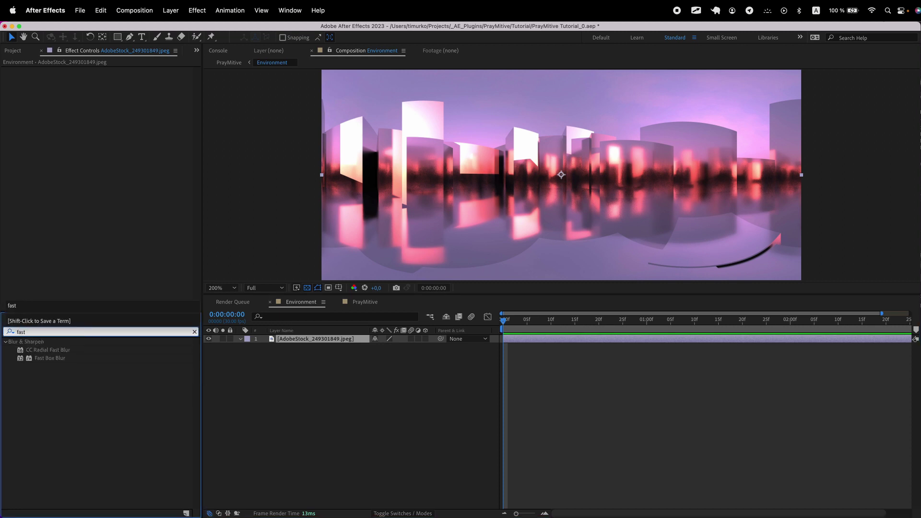
double_click(62, 359)
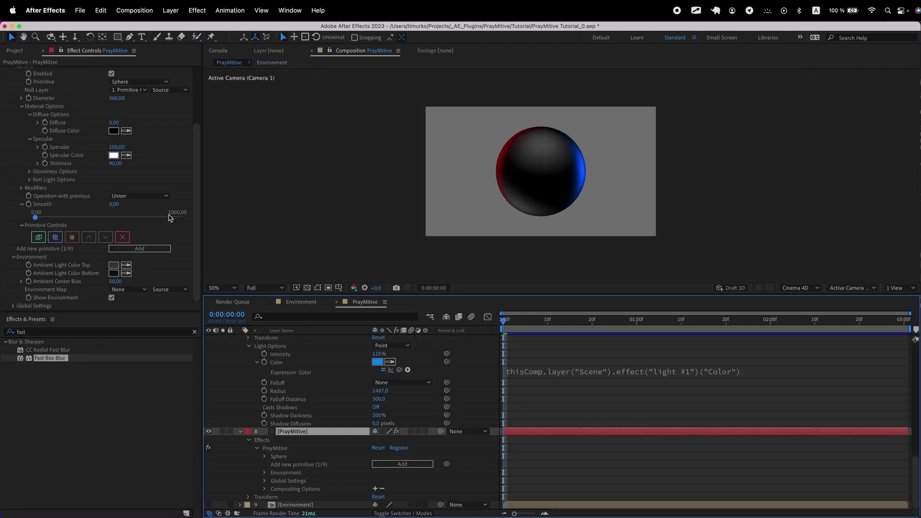
Assign the Environment layer as PrayMitive's Environment Map and orbit the camera to face the map's seam.
click(141, 294)
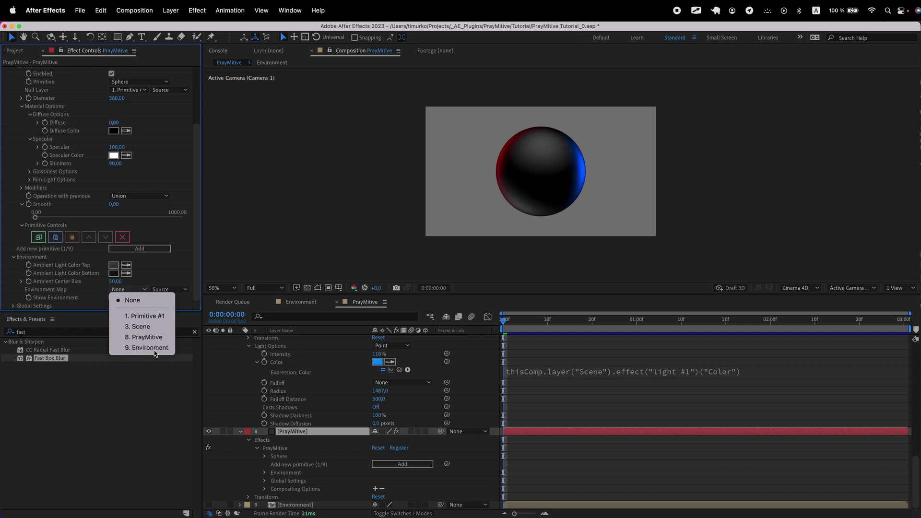
click(153, 351)
key(c)
drag(540, 164, 533, 161)
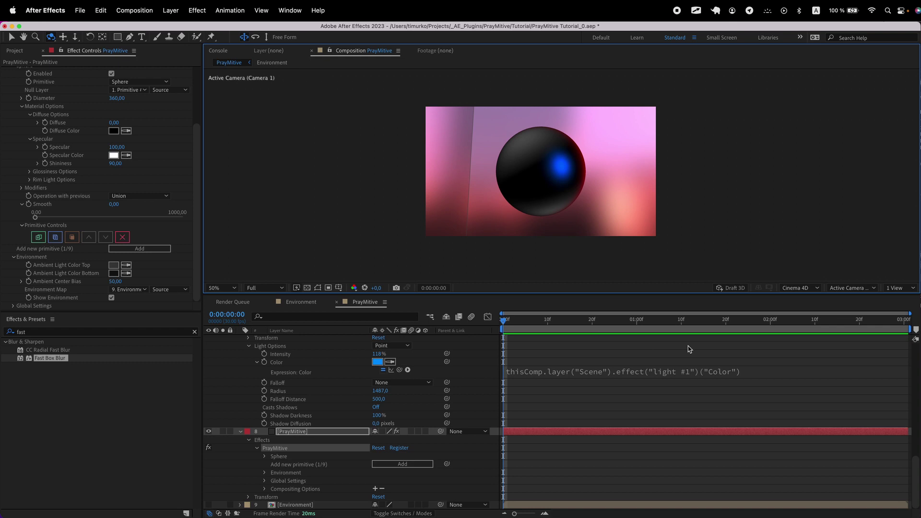
Delete Fast Box Blur from the Environment image layer and list the Immersive Video effects.
click(309, 302)
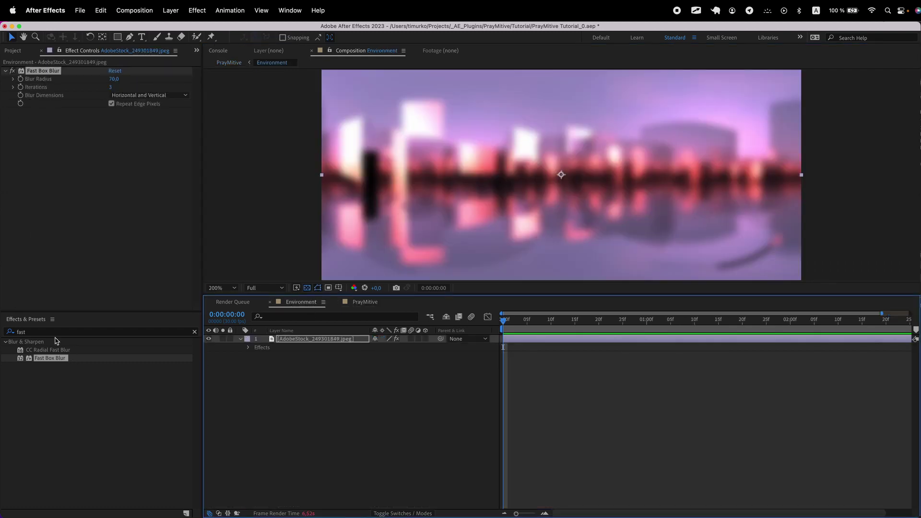
click(194, 332)
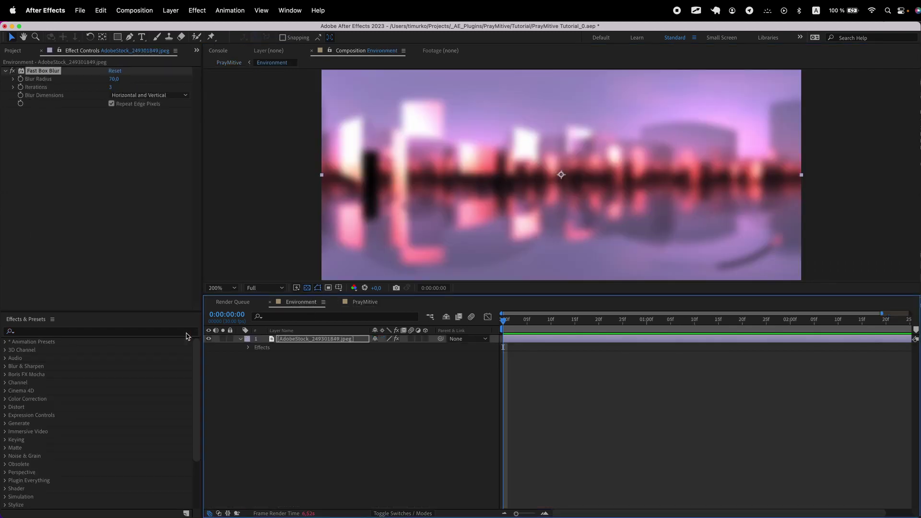
click(4, 432)
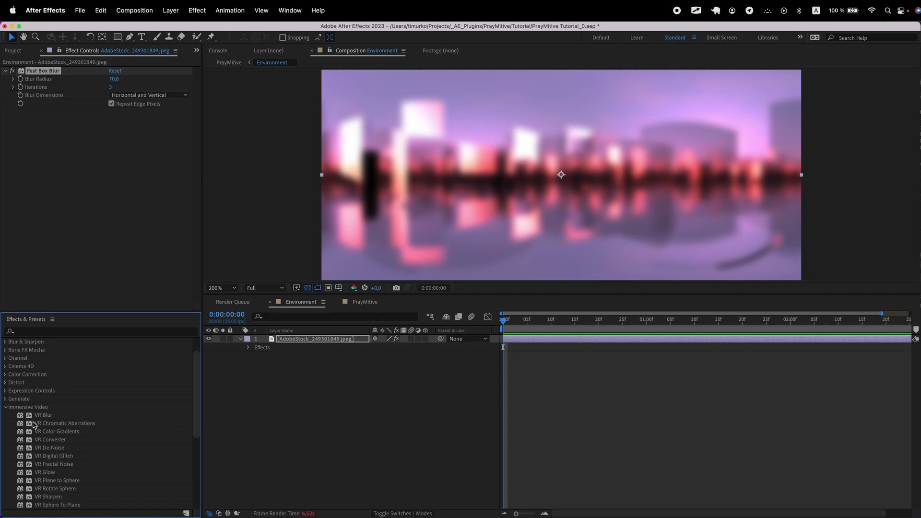
click(45, 70)
key(Delete)
Apply VR Blur with Blurriness 151 to the Environment image layer and view the background in the PrayMitive composition.
double_click(47, 416)
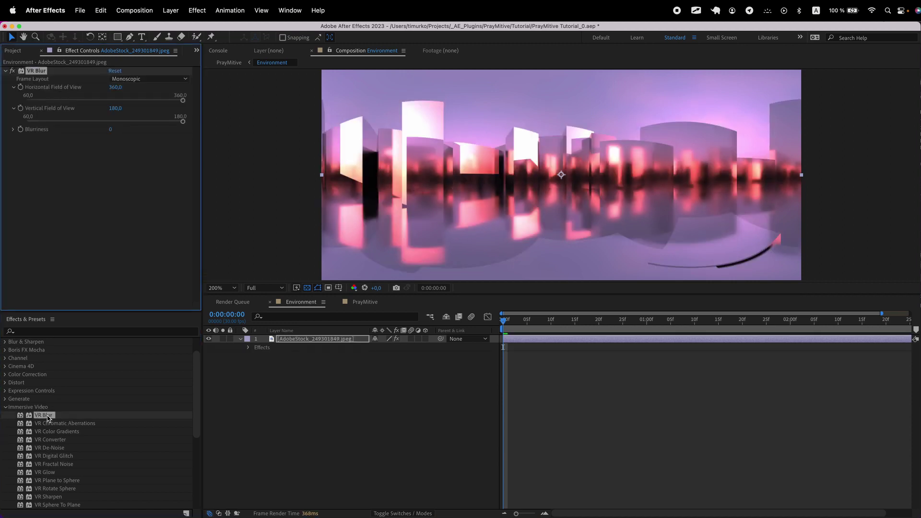
click(13, 129)
drag(27, 142, 86, 144)
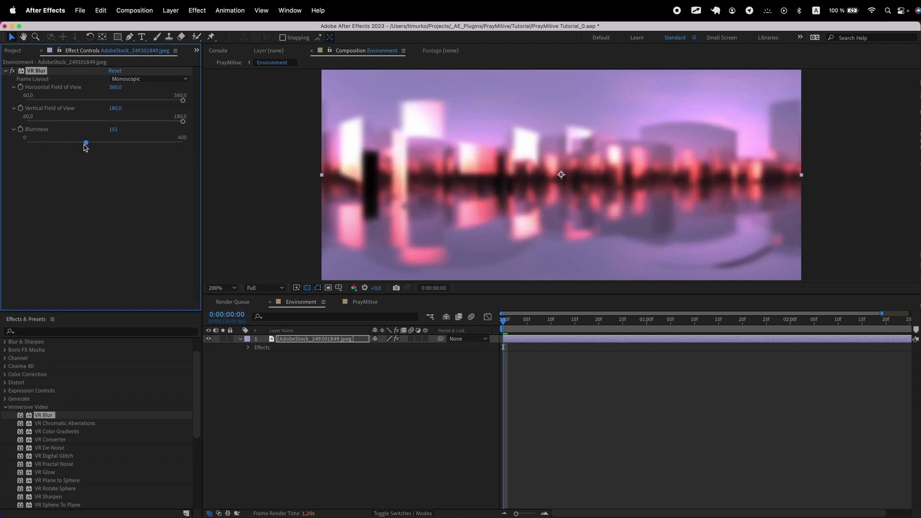
click(363, 302)
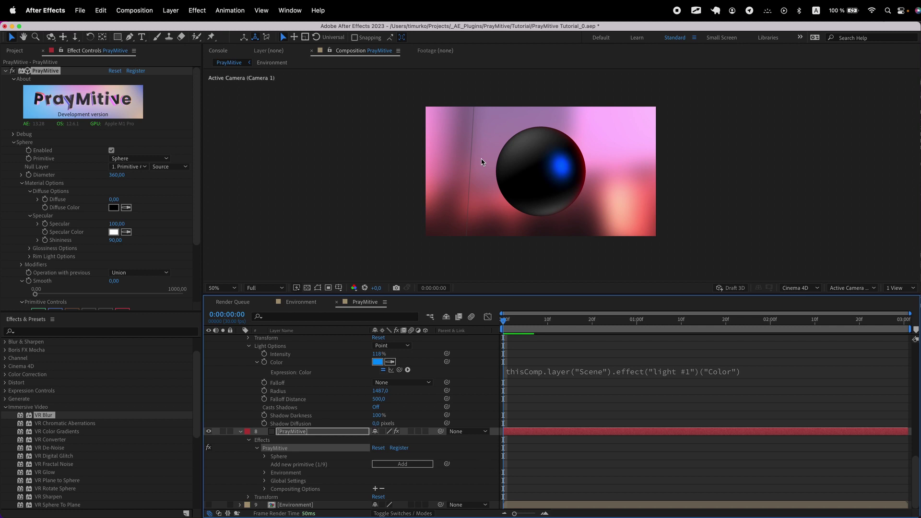
Try locking the Environment composition's aspect ratio to 2:1 in its settings, leaving the width at 1000 px.
click(310, 306)
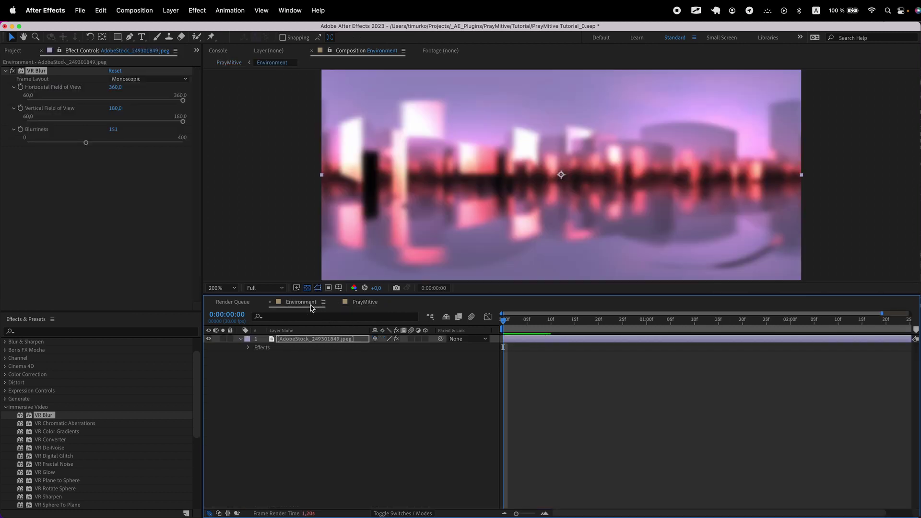
click(377, 380)
key(super+k)
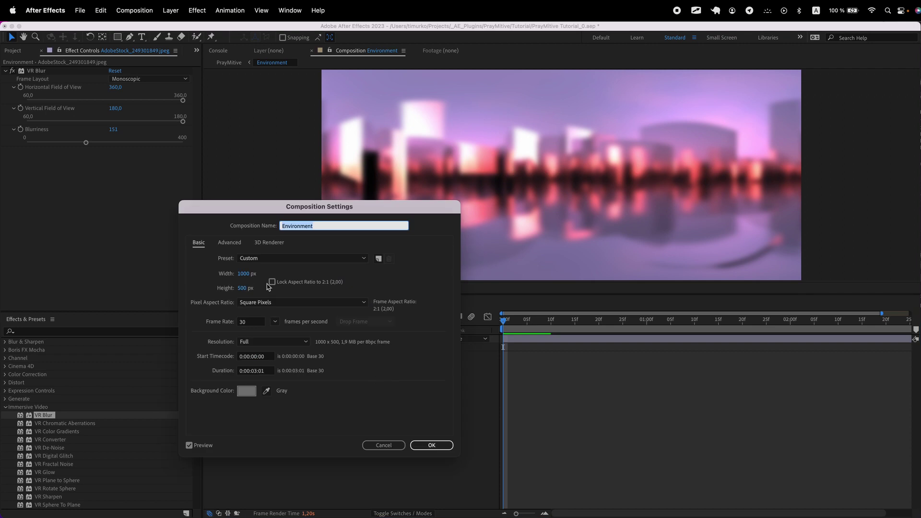
click(247, 273)
click(272, 282)
click(248, 273)
click(255, 274)
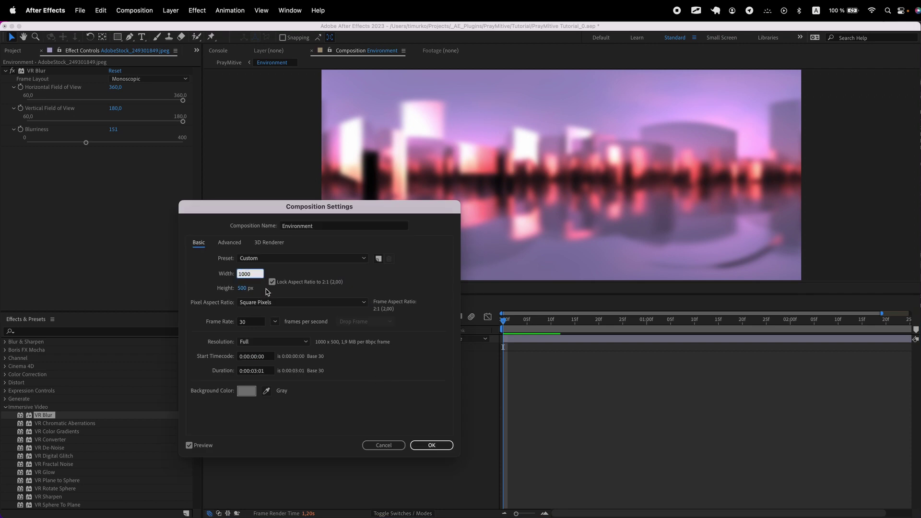
click(390, 447)
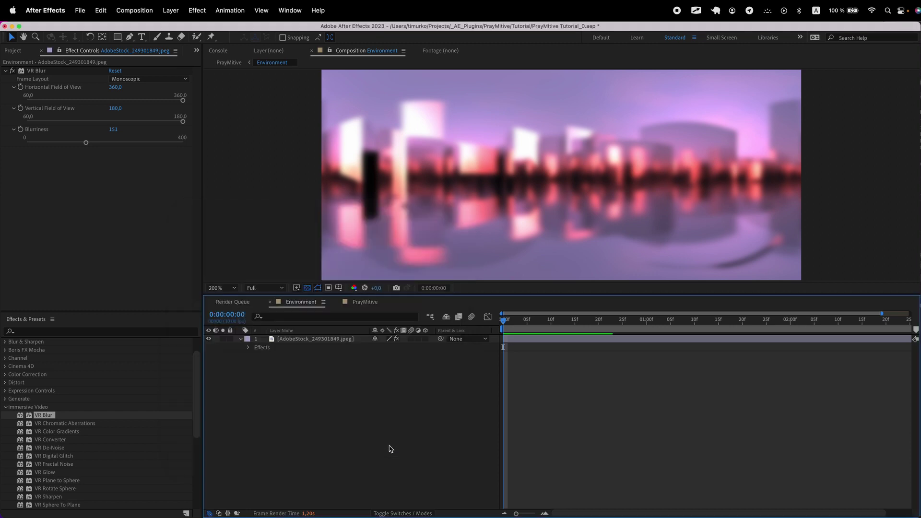
Hide the environment background in the PrayMitive composition and set the effect's Environment Map to None.
click(357, 307)
scroll(109, 207, down, 4)
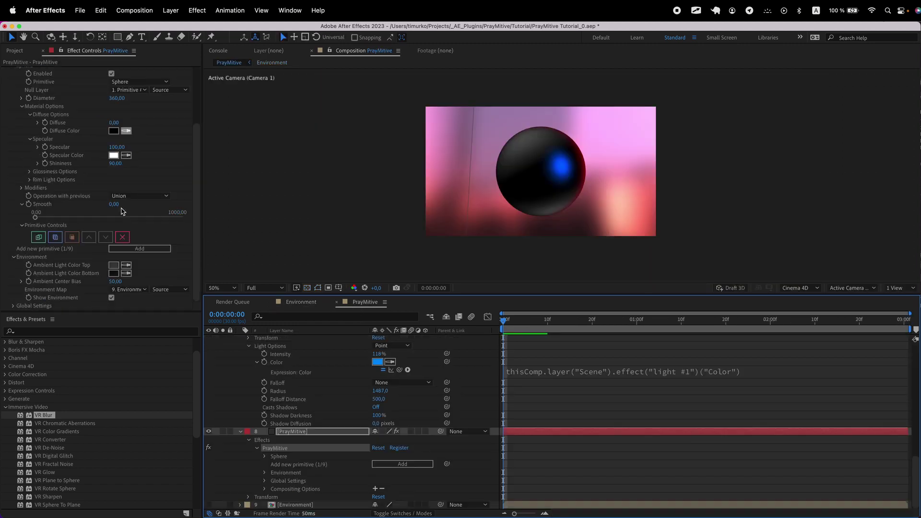
click(111, 298)
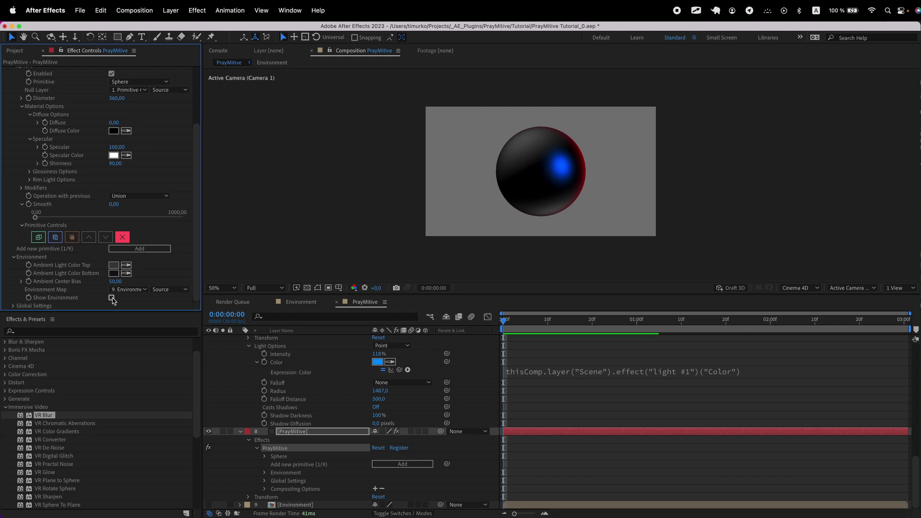
click(143, 291)
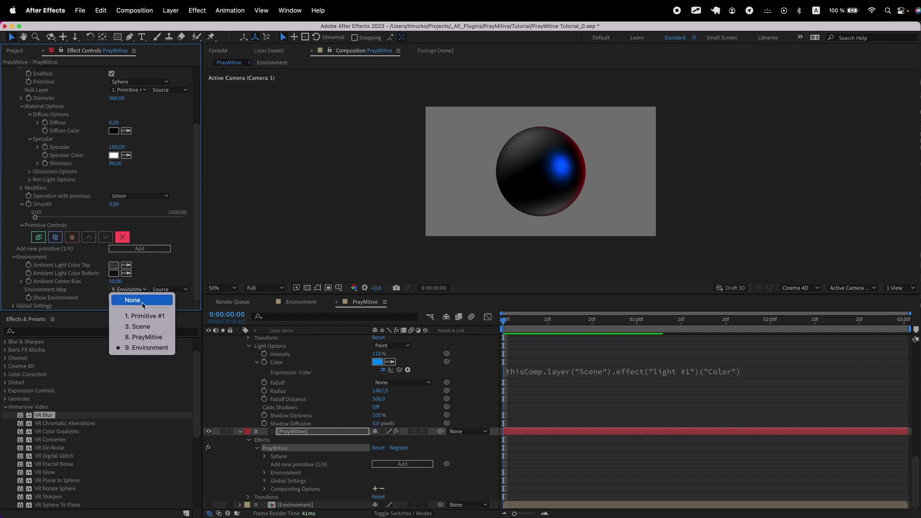
click(139, 300)
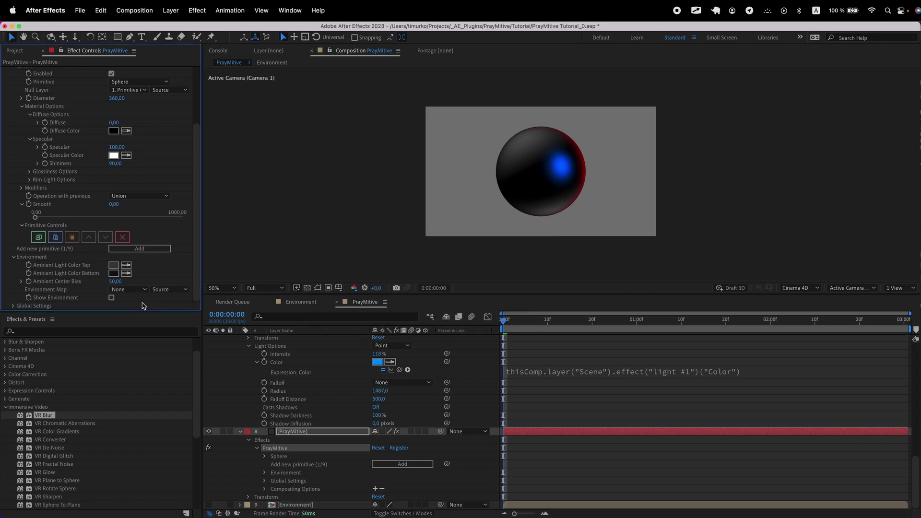
Search the keyboard shortcuts for "Cache", check the All Memory & Disk Cache assignment, and purge the memory and disk cache.
click(101, 10)
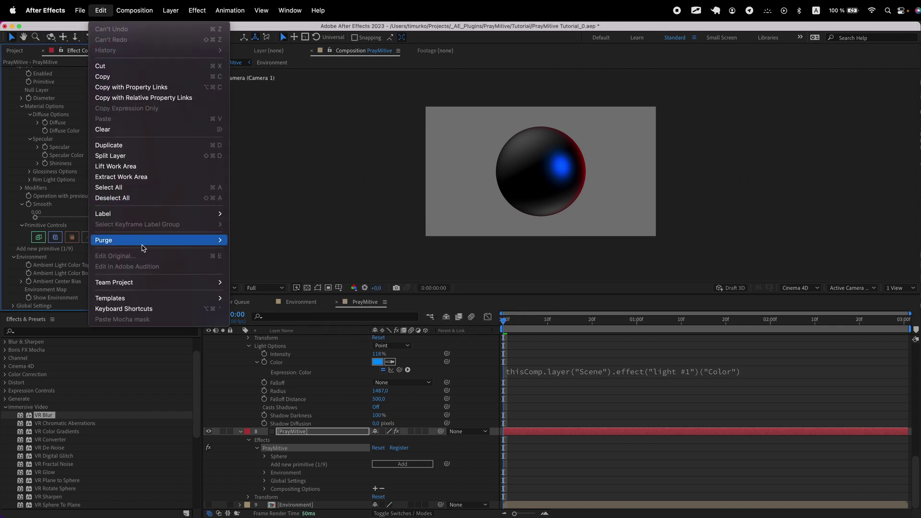
mouse_move(142, 246)
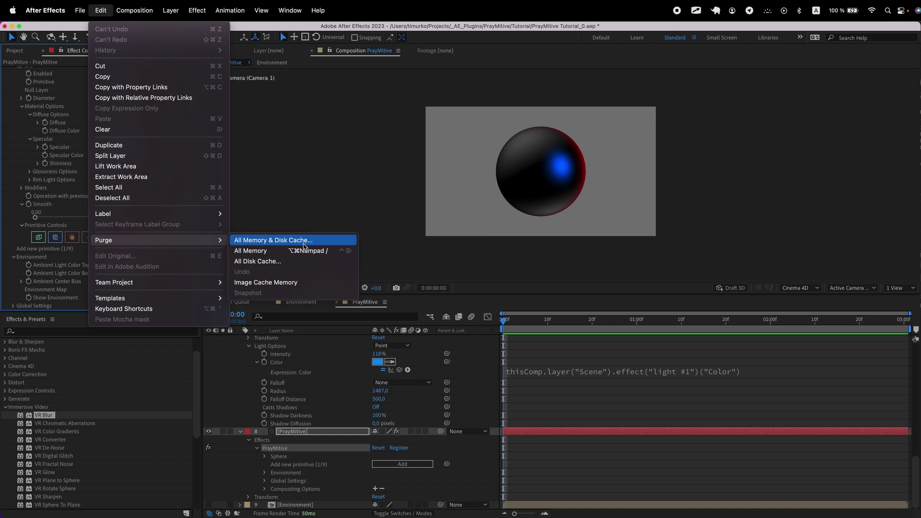
click(144, 308)
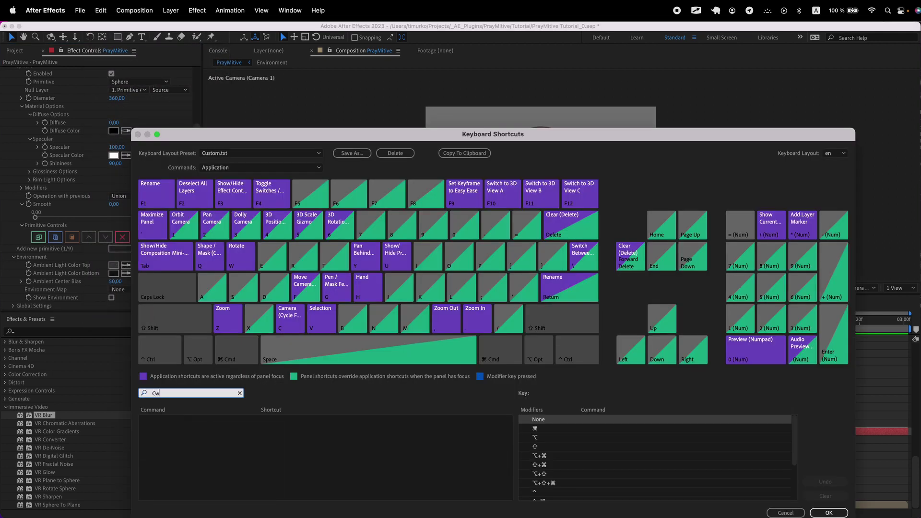
text(cCache)
click(277, 448)
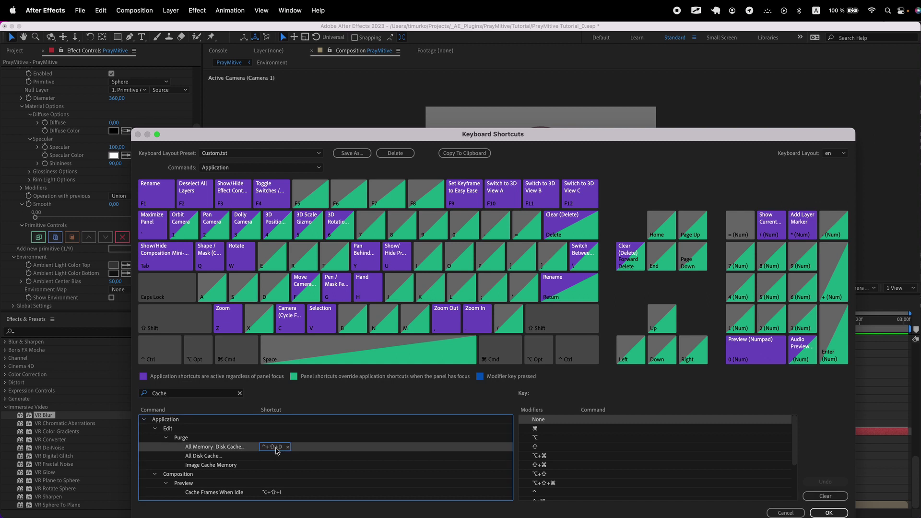
click(828, 513)
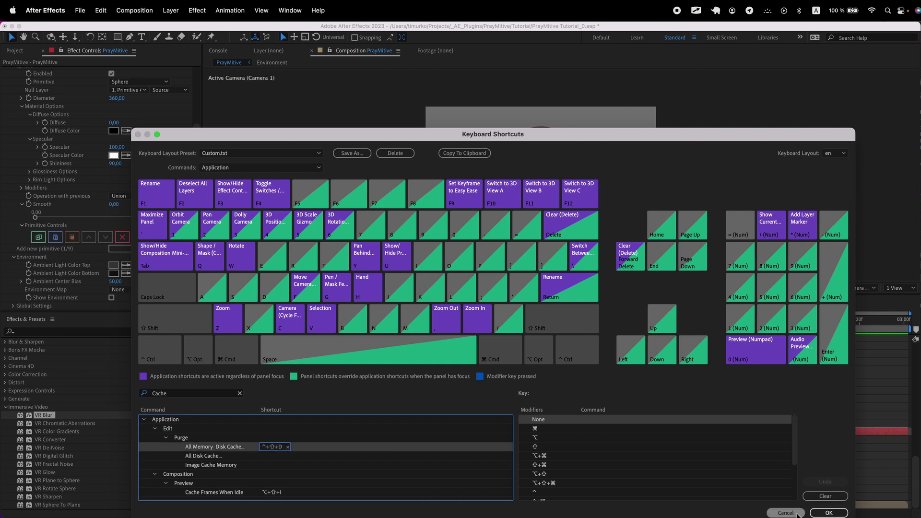
key(ctrl+shift+d)
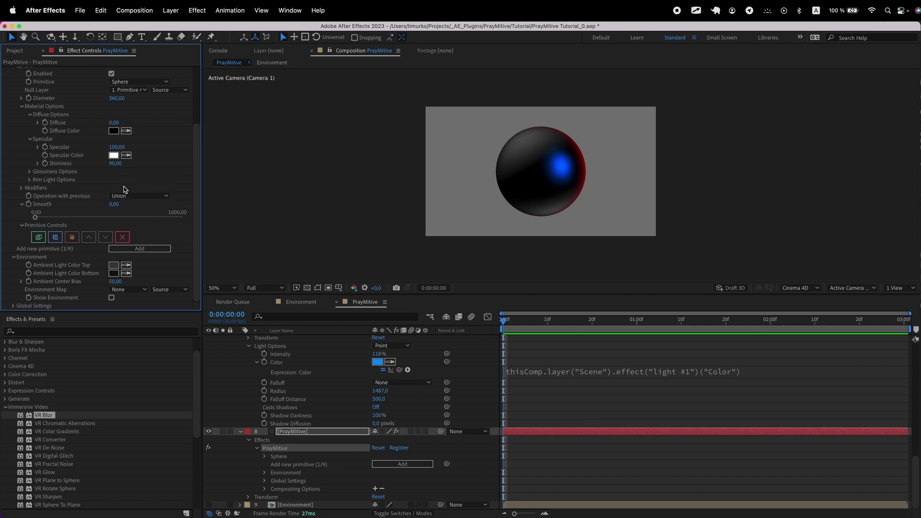
Set the Glossiness of the sphere's material to 92.
scroll(123, 190, up, 4)
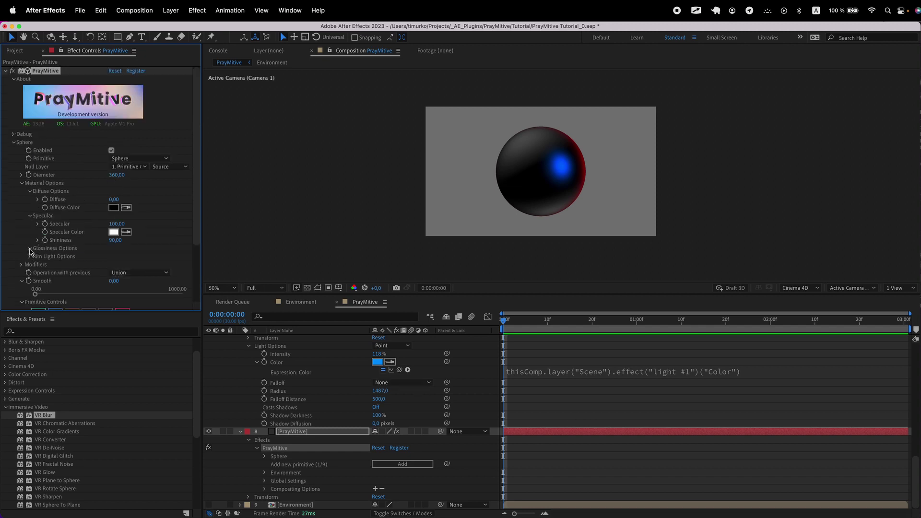
click(30, 249)
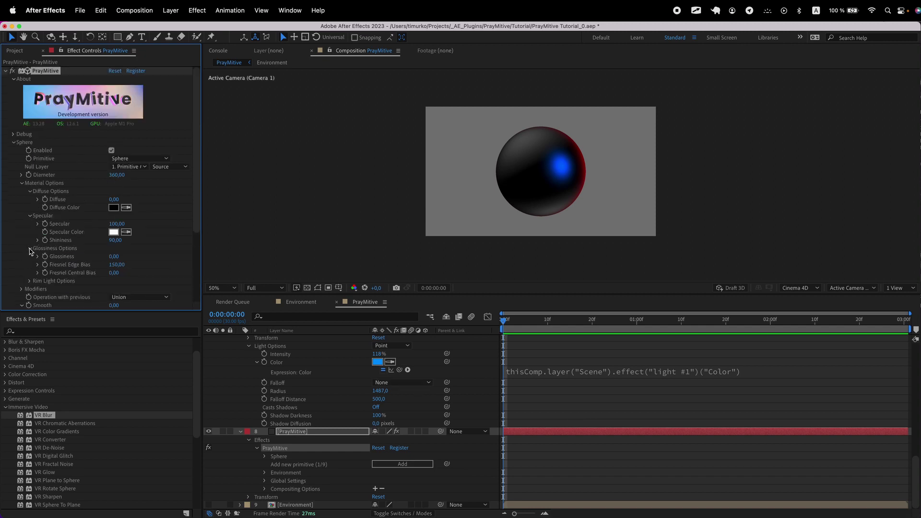
click(117, 257)
drag(117, 257, 156, 259)
scroll(124, 260, down, 5)
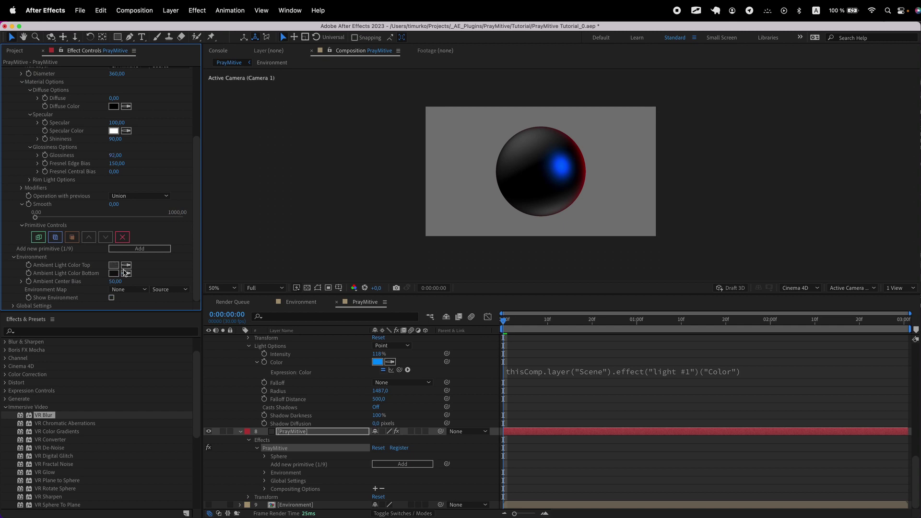
Assign the Environment layer as PrayMitive's Environment Map and inspect the reflections on the sphere.
click(133, 290)
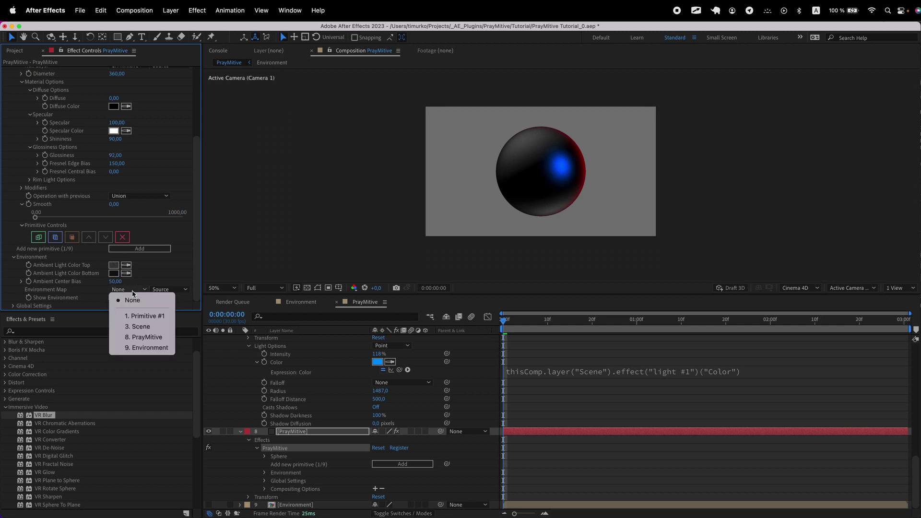
click(153, 348)
scroll(518, 226, up, 2)
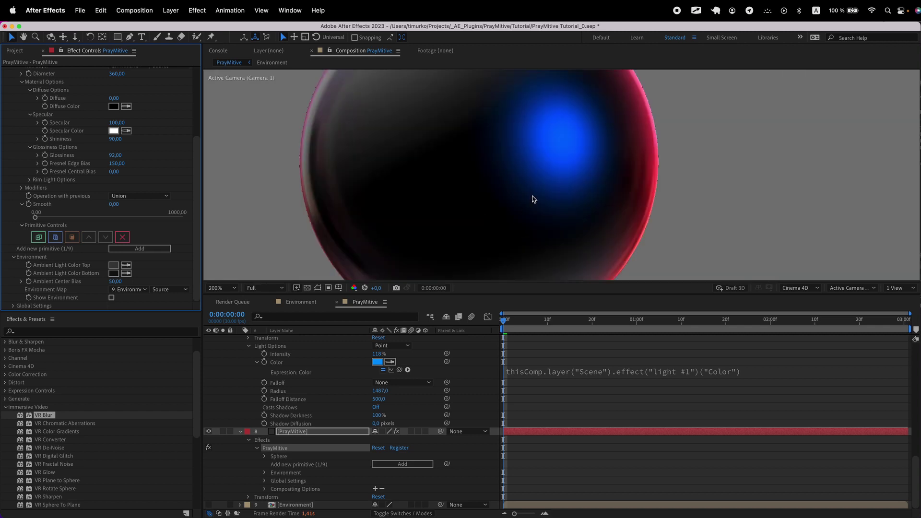
scroll(530, 199, down, 1)
scroll(143, 150, up, 2)
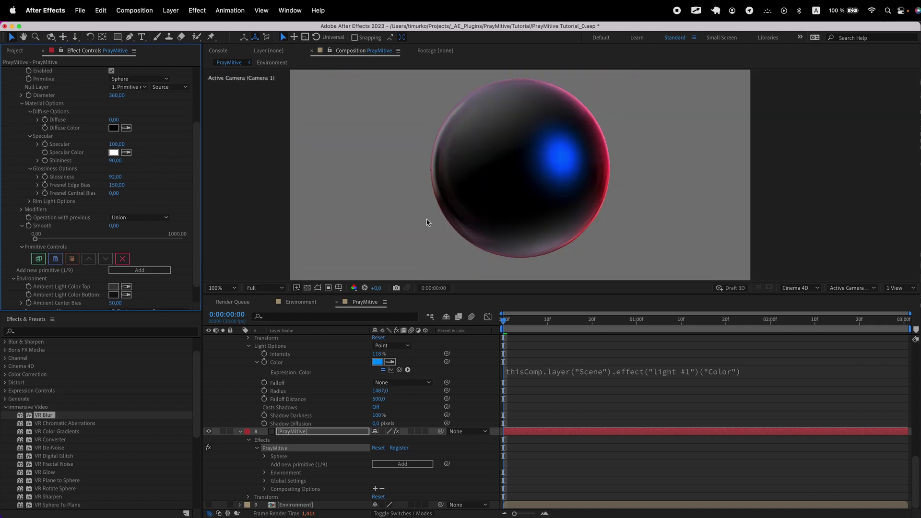
Set the sphere's Glossiness to 102, with a glossy Fresnel Edge Bias of 87 and Fresnel Central Bias of 30.
drag(119, 188, 45, 188)
mouse_move(121, 188)
mouse_down()
mouse_move(137, 188)
mouse_move(106, 187)
mouse_move(148, 187)
mouse_move(89, 193)
mouse_move(106, 194)
mouse_up()
drag(117, 185, 124, 181)
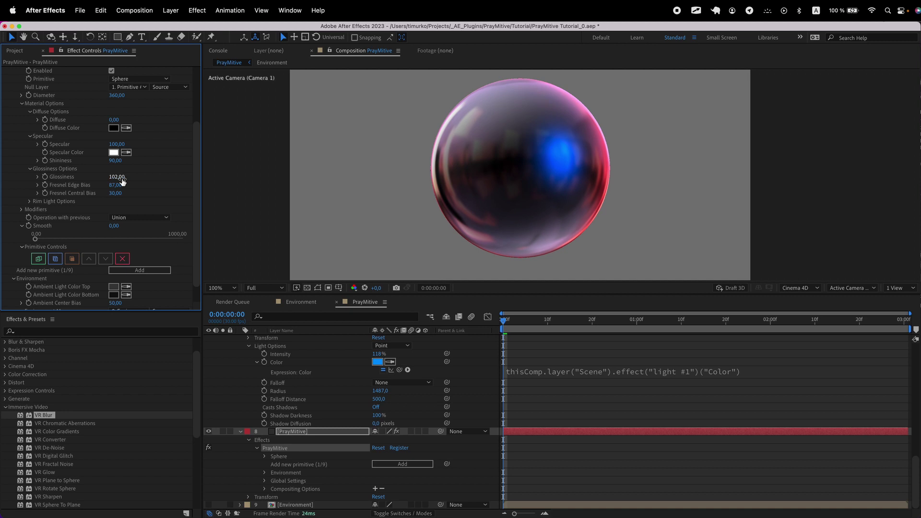
click(118, 186)
Set Rim to 189, Glossiness to 0 and the rim light's Fresnel Edge Bias to 0.
click(30, 202)
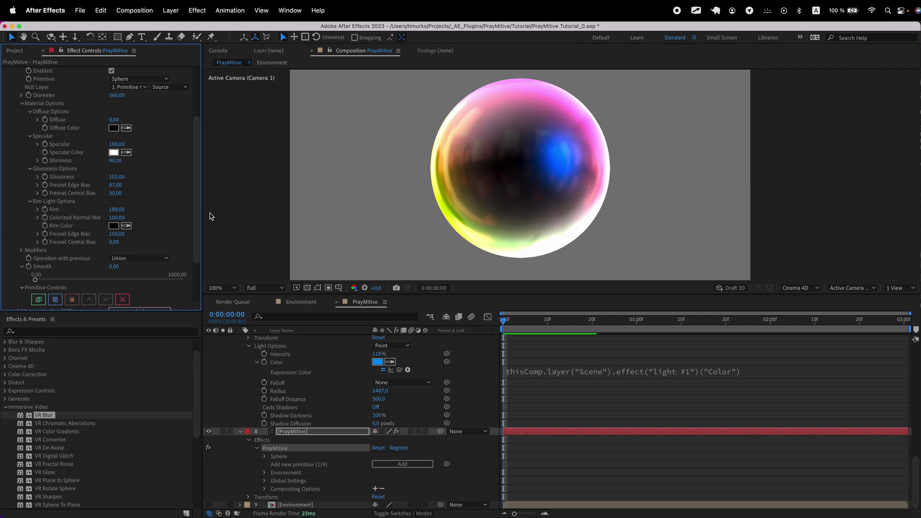
drag(115, 181, 40, 187)
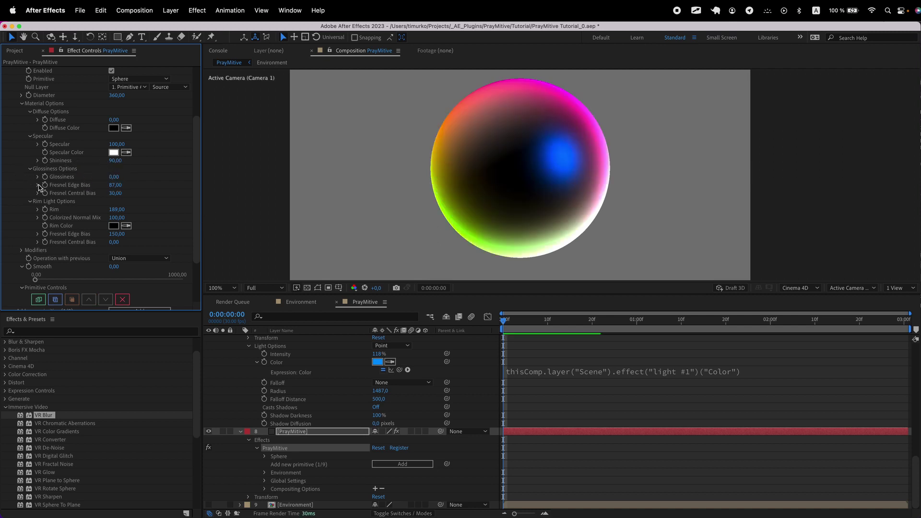
drag(116, 238, 28, 235)
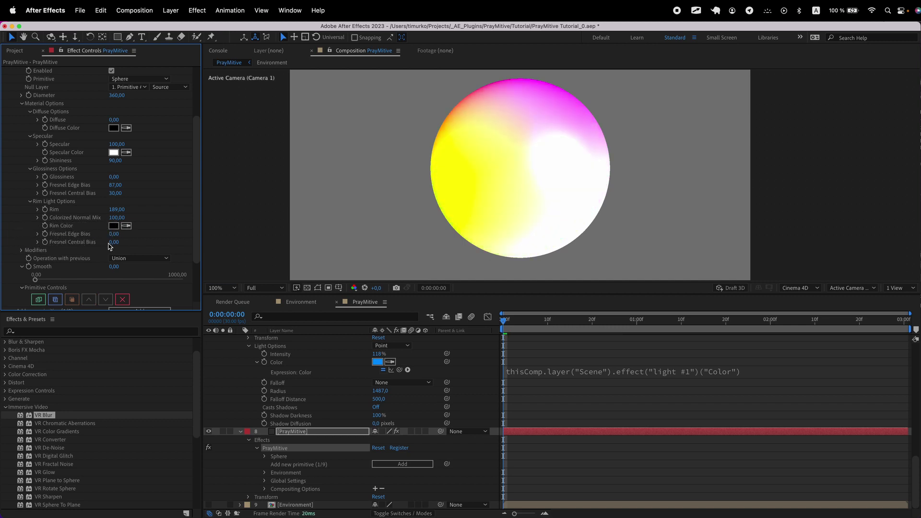
Orbit the camera around the sphere and set the Rim value to 100.
key(1)
drag(444, 209, 375, 206)
click(118, 209)
text(100)
key(Return)
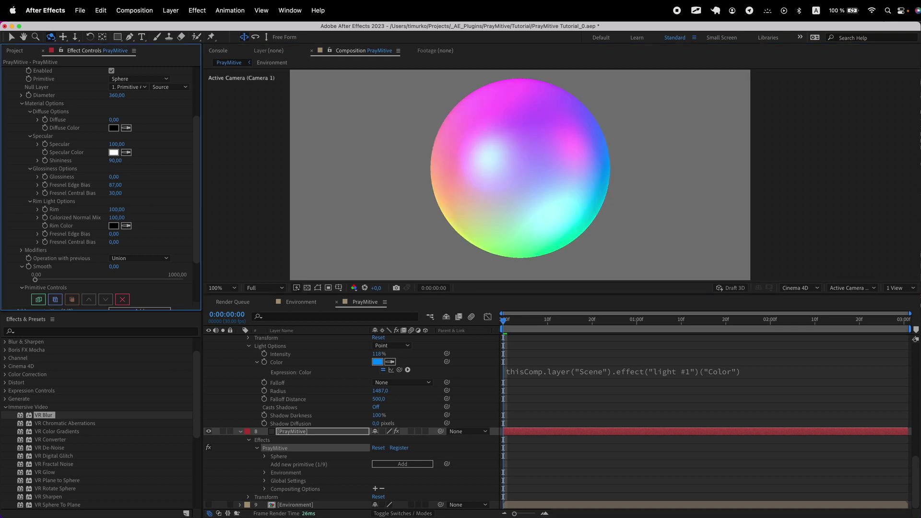
mouse_move(592, 181)
mouse_down()
mouse_move(477, 170)
mouse_move(531, 183)
mouse_move(506, 162)
mouse_move(547, 108)
mouse_move(531, 67)
mouse_up()
key(ctrl+a)
drag(521, 73, 533, 77)
click(537, 87)
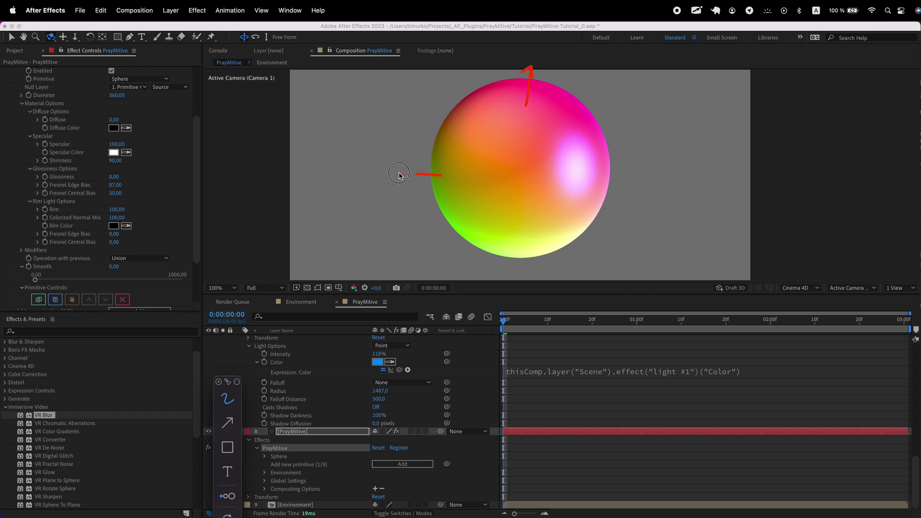
key(Escape)
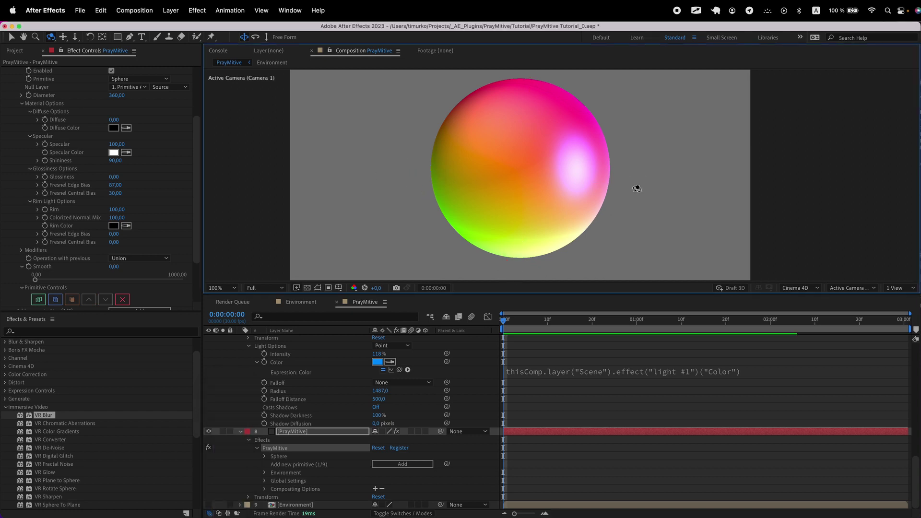
Give the rim light Colorized Normal Mix 0, Rim Color FF0000 and Fresnel Edge Bias 138.
drag(120, 220, 72, 225)
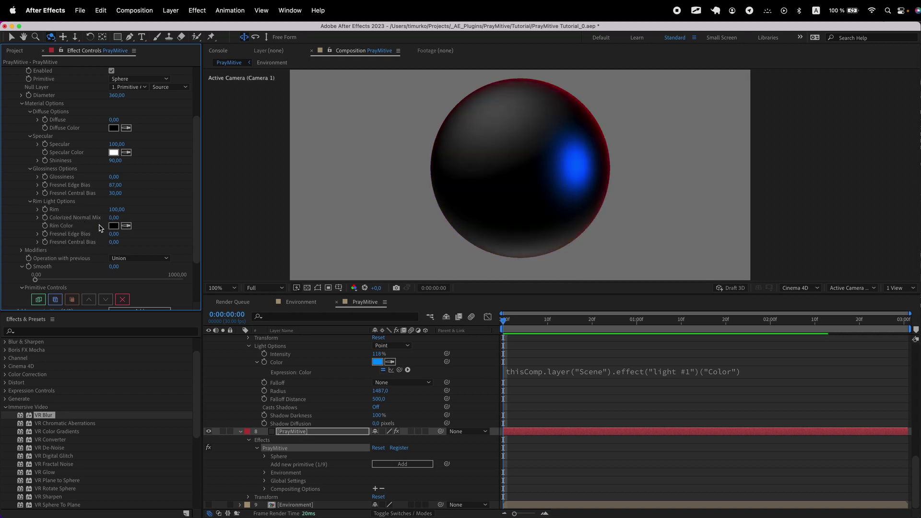
click(115, 226)
drag(168, 384, 212, 291)
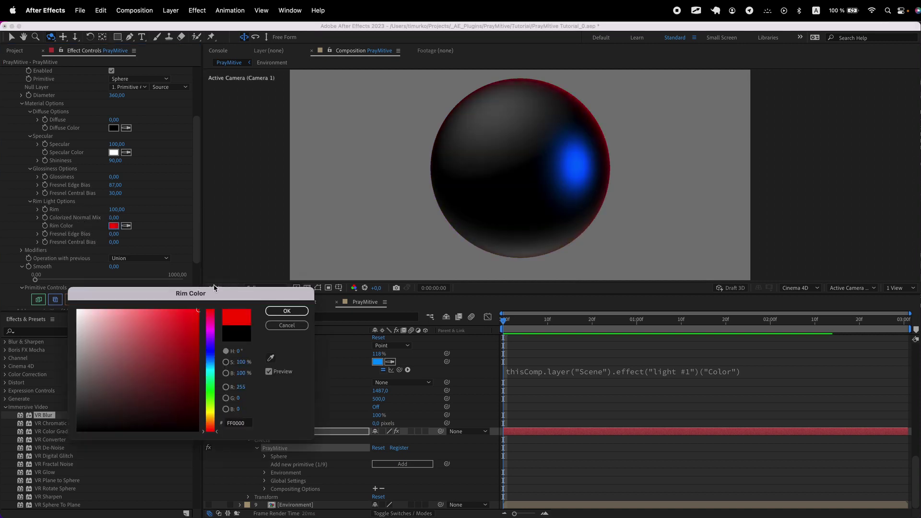
click(289, 312)
drag(127, 235, 180, 235)
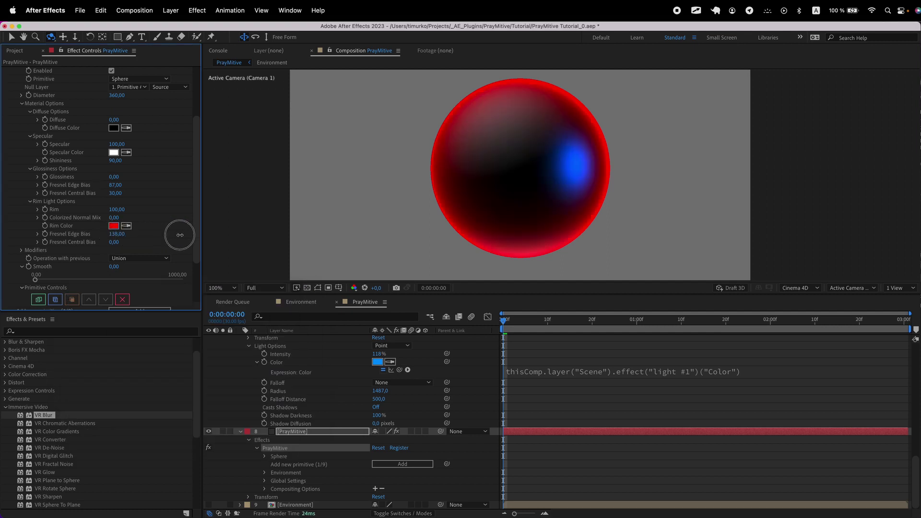
Set the rim light's Colorized Normal Mix to 99 and its Rim Color to black (000000).
drag(114, 218, 170, 216)
click(114, 227)
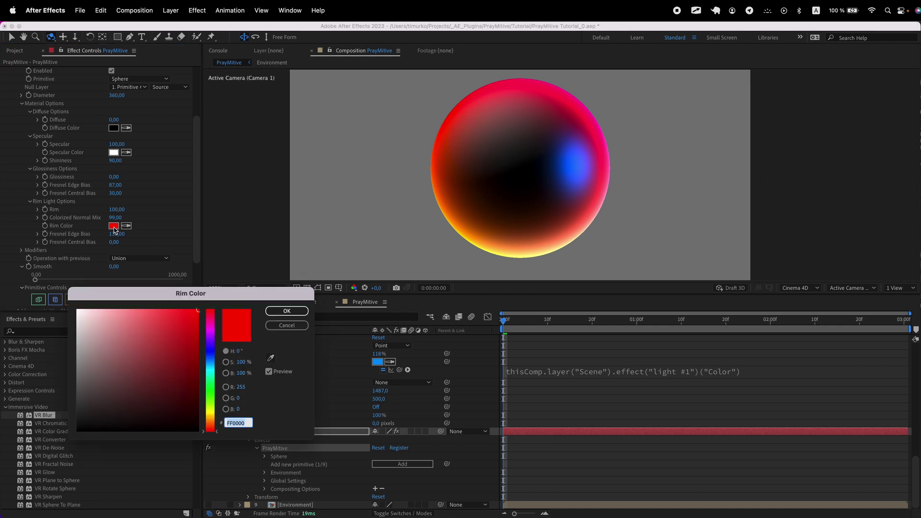
drag(150, 392, 76, 431)
click(287, 311)
Change the Rim Color to a fully saturated medium blue with hue 202°.
click(114, 226)
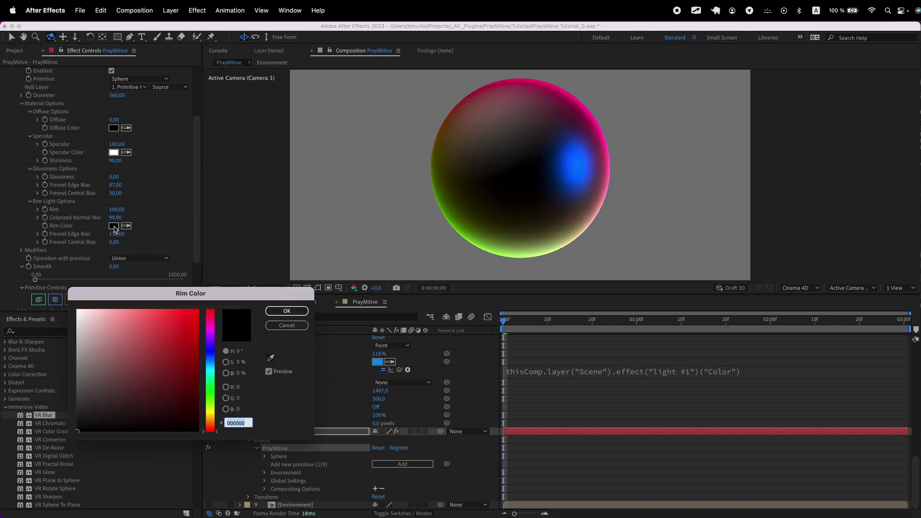
click(210, 362)
click(198, 385)
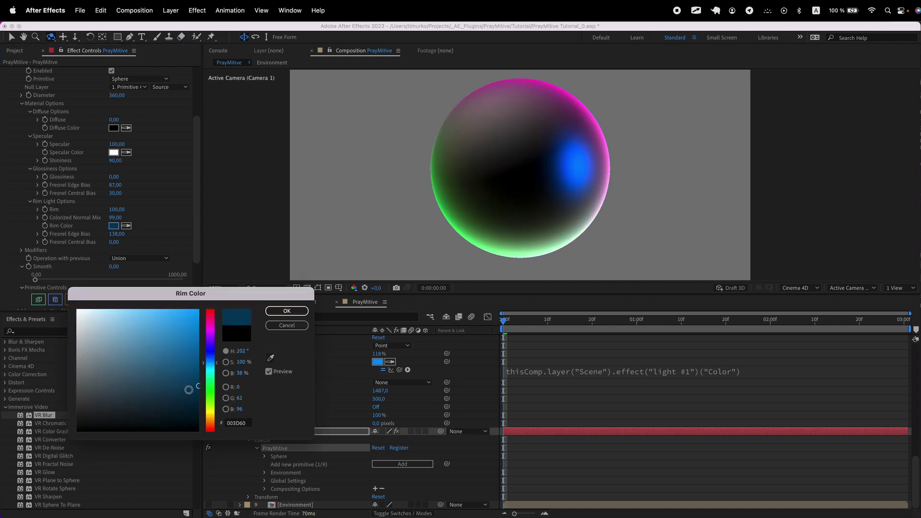
mouse_move(197, 378)
mouse_down()
mouse_move(177, 385)
mouse_move(207, 374)
mouse_up()
click(199, 378)
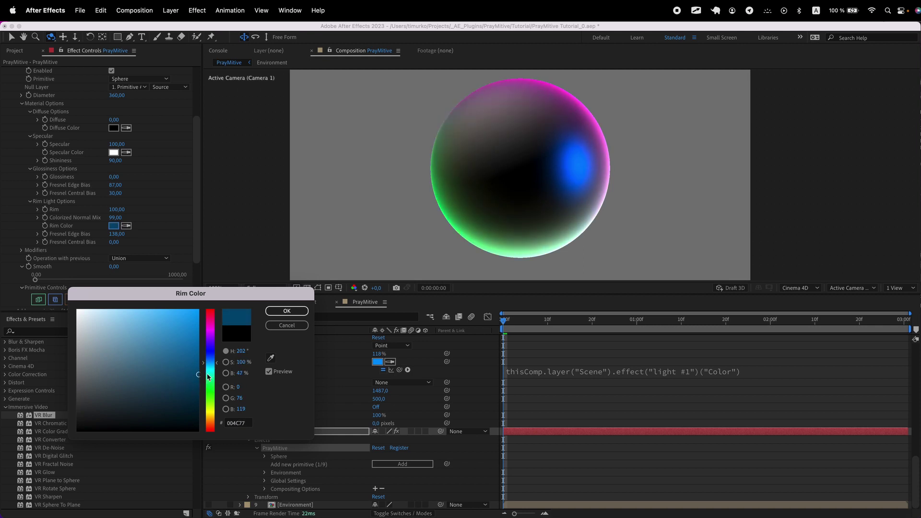
click(198, 349)
click(287, 311)
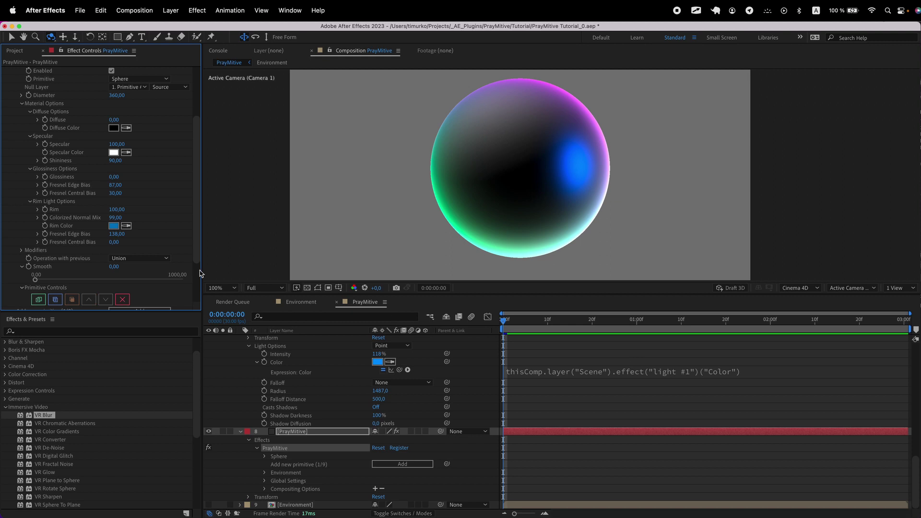
Enable the sphere's Wave modifier with Cosine Amplitude 80, Frequency 12.40, Rotation X 29° and Rotation Y 32°.
click(20, 251)
scroll(48, 257, down, 3)
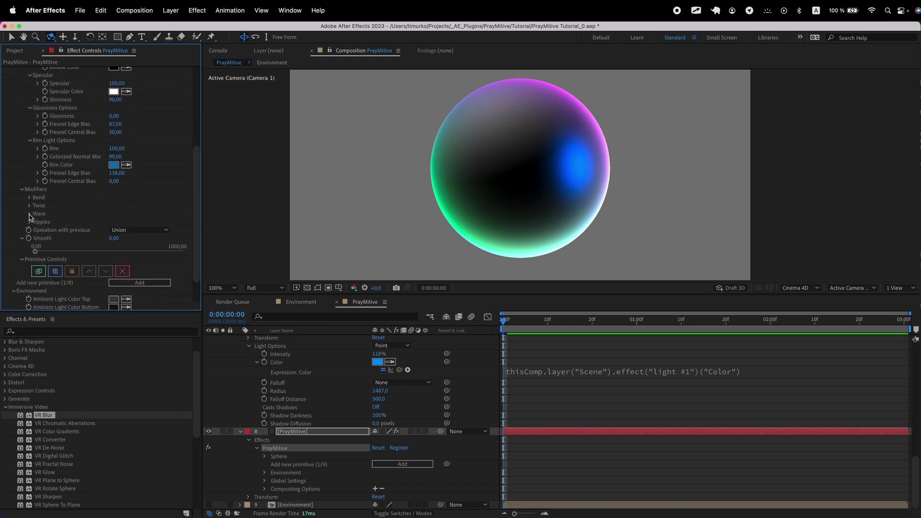
click(30, 214)
click(111, 222)
click(38, 230)
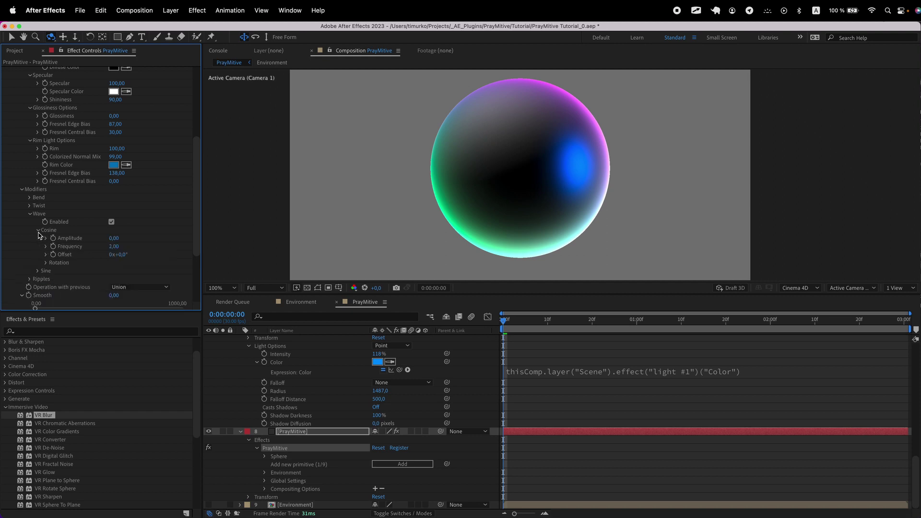
mouse_move(111, 238)
mouse_down()
mouse_move(173, 246)
mouse_move(77, 243)
mouse_up()
click(46, 263)
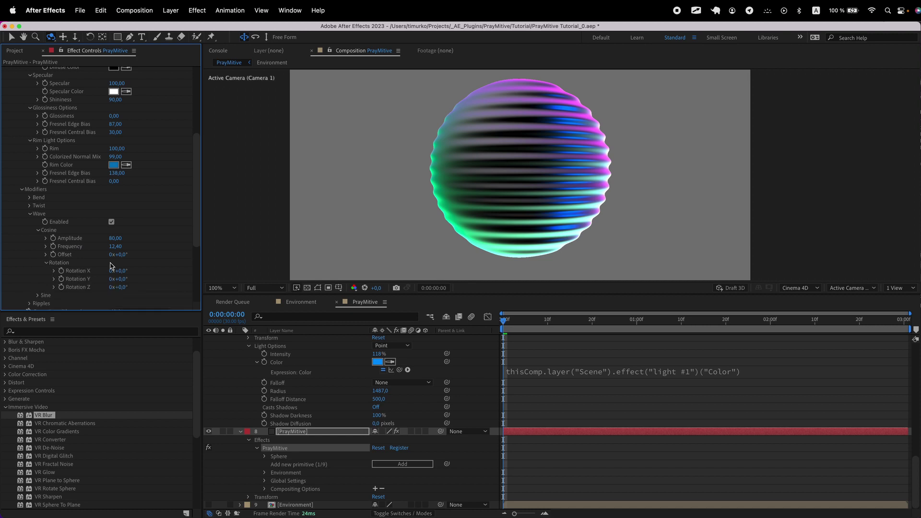
mouse_move(123, 272)
mouse_down()
mouse_move(114, 270)
mouse_move(136, 269)
mouse_move(139, 281)
mouse_up()
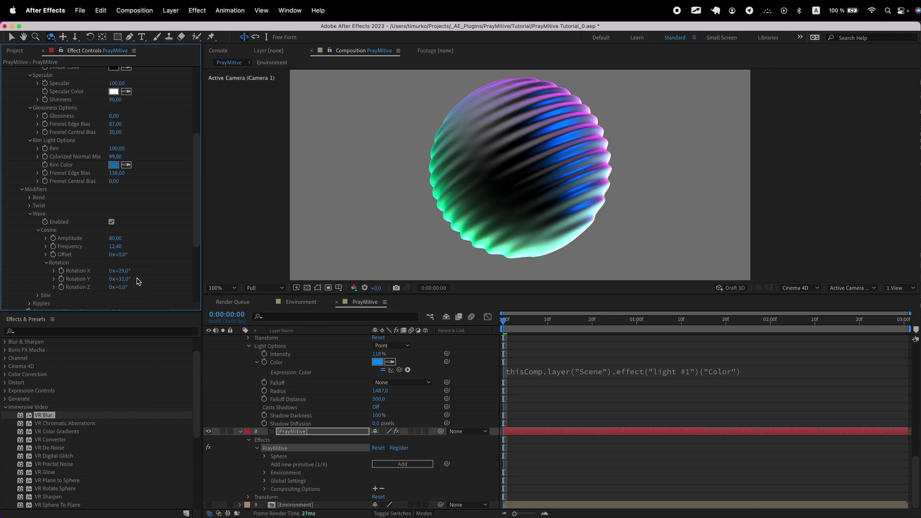
Set the wave's cosine rotation to X 62°, Y 122°, Z 20°, and change the primitive to a Capsule with Height 360 and Diameter 210.
drag(123, 270, 137, 292)
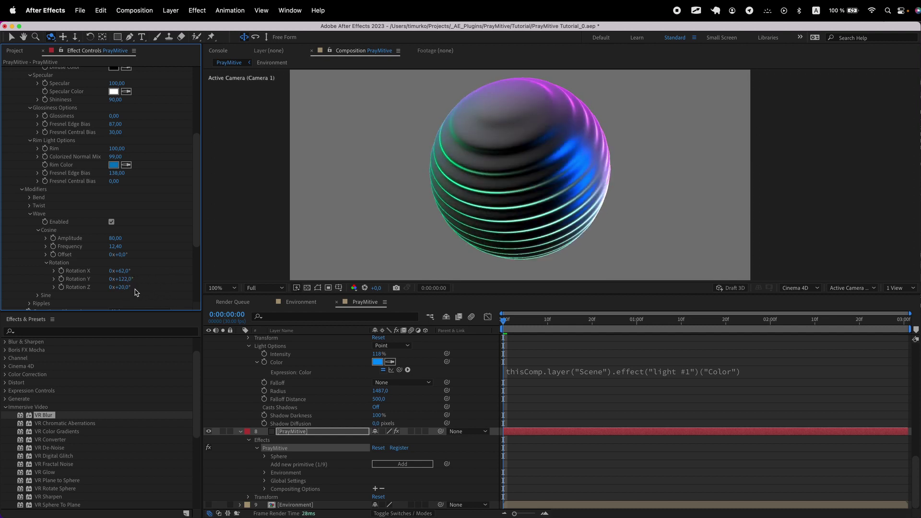
scroll(152, 195, up, 5)
click(144, 159)
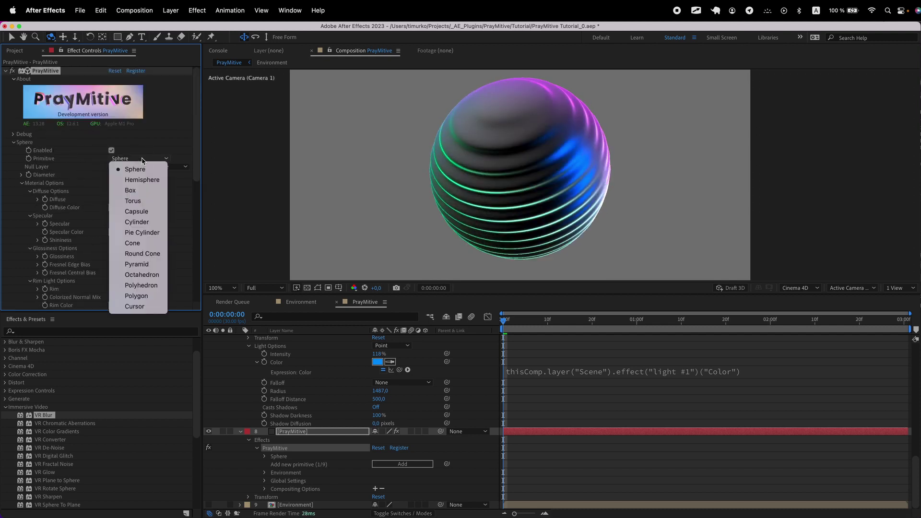
click(147, 212)
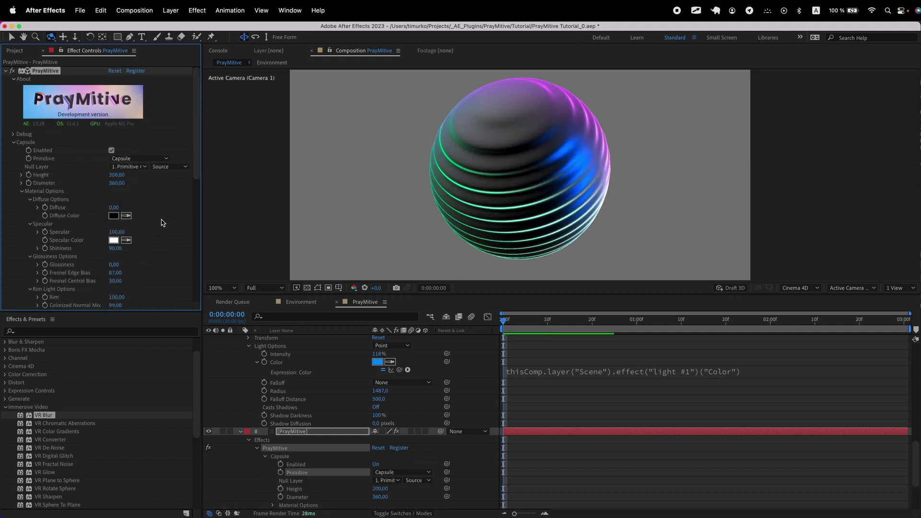
drag(117, 176, 125, 176)
Set the wave's cosine Rotation X 42° and Y 64°, and its sine Amplitude 70, Frequency 24.40, Offset -26° and Rotation X 106°.
scroll(144, 211, down, 5)
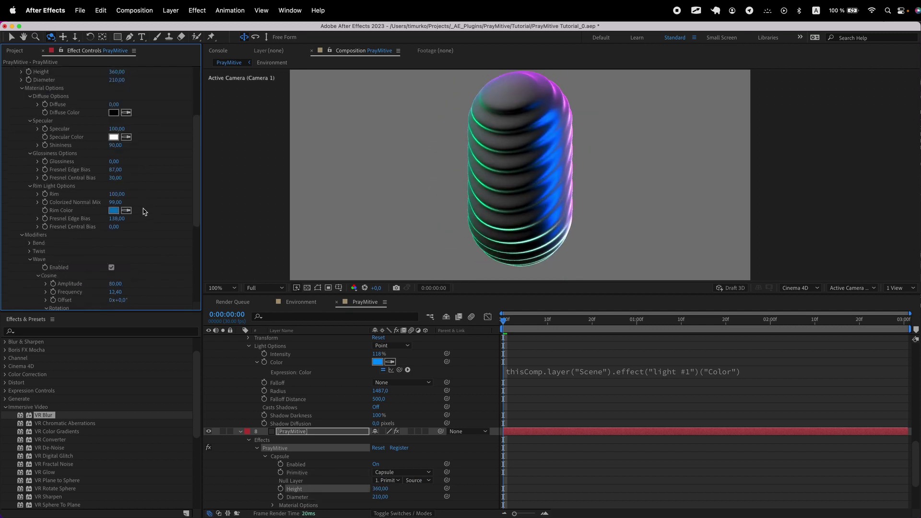
drag(128, 232, 188, 272)
click(39, 255)
drag(114, 279, 168, 287)
click(47, 287)
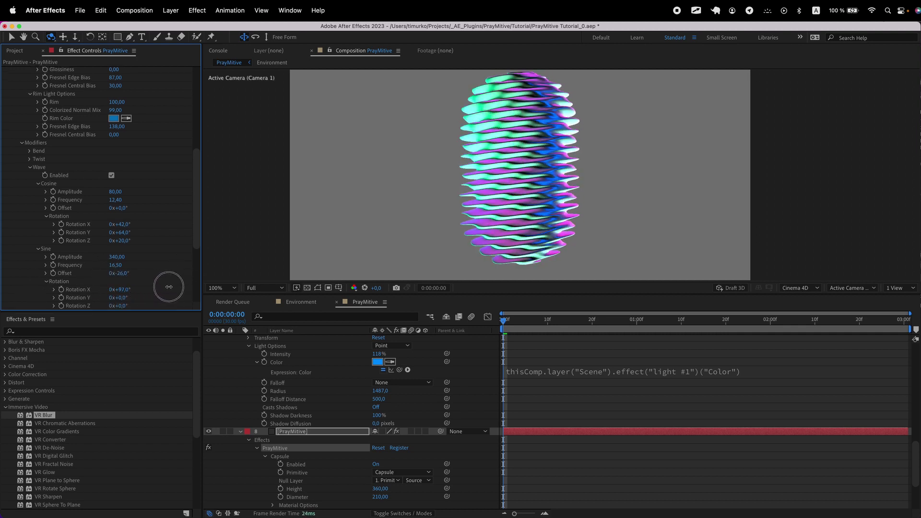
drag(118, 258, 105, 257)
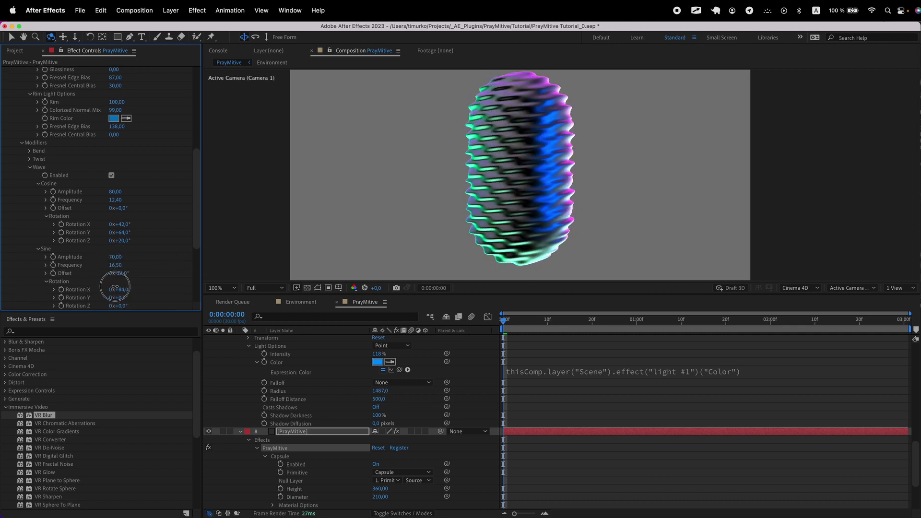
drag(120, 290, 151, 267)
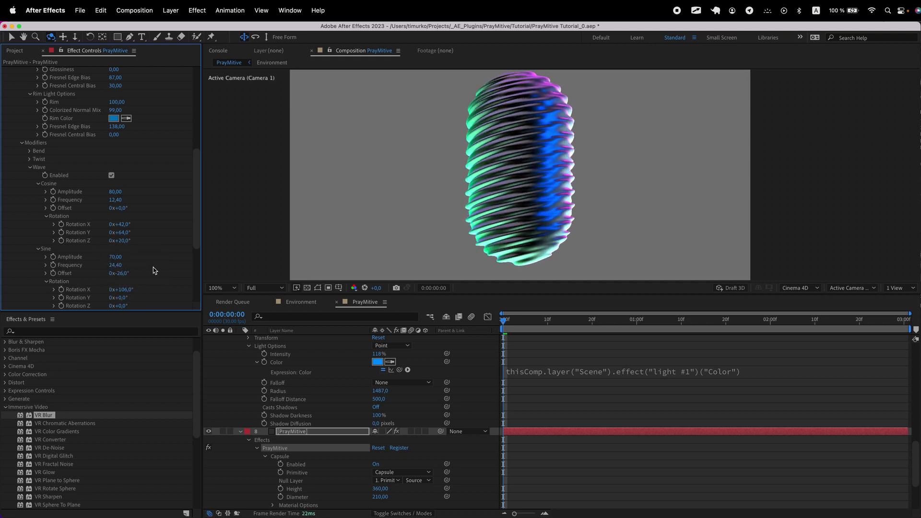
Exaggerate the wave with cosine Amplitude 1000, cosine Frequency 24.70 and sine Amplitude 1000.
drag(115, 191, 174, 194)
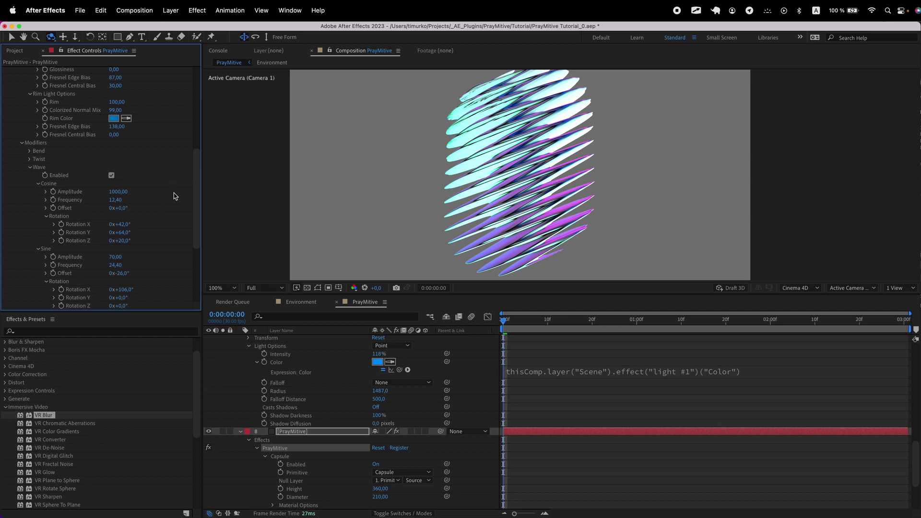
drag(118, 199, 186, 207)
drag(121, 261, 192, 266)
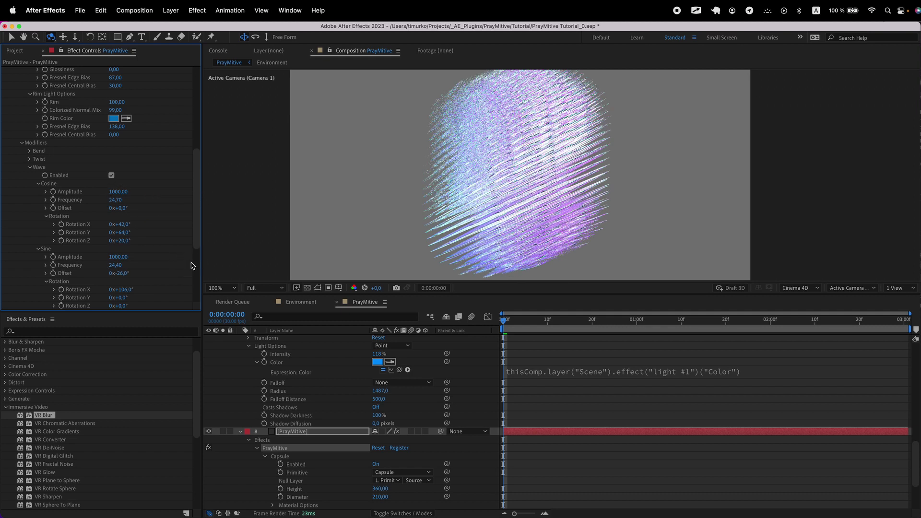
Lower the Ray Marching Precision Multiplier in the global settings to 12.4.
drag(419, 123, 440, 149)
scroll(119, 228, down, 5)
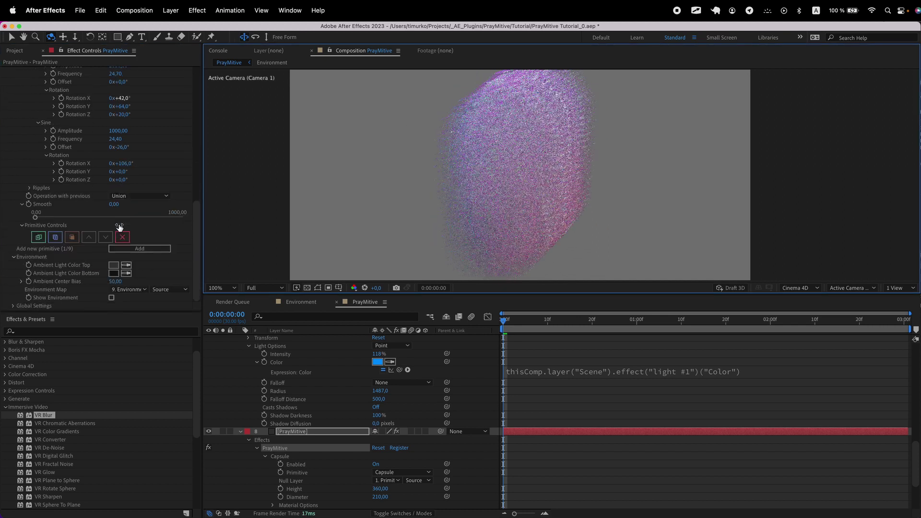
click(14, 306)
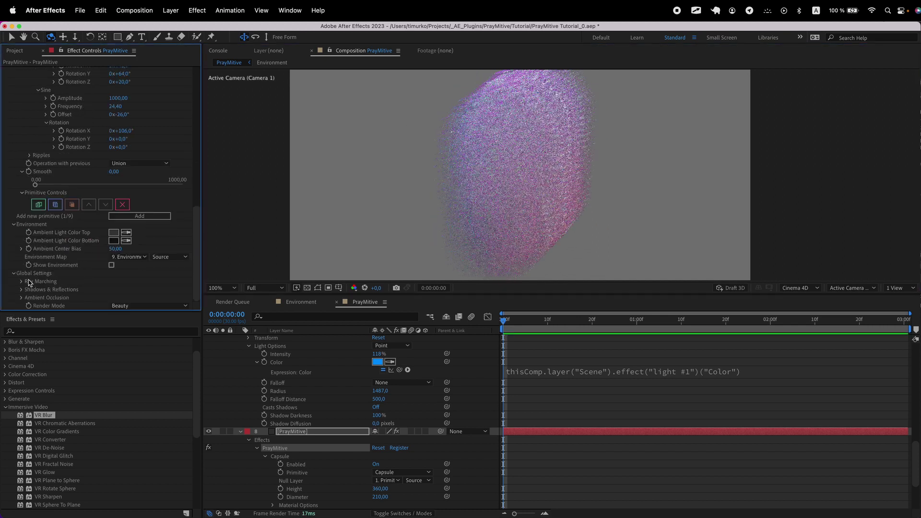
click(22, 282)
scroll(111, 292, down, 1)
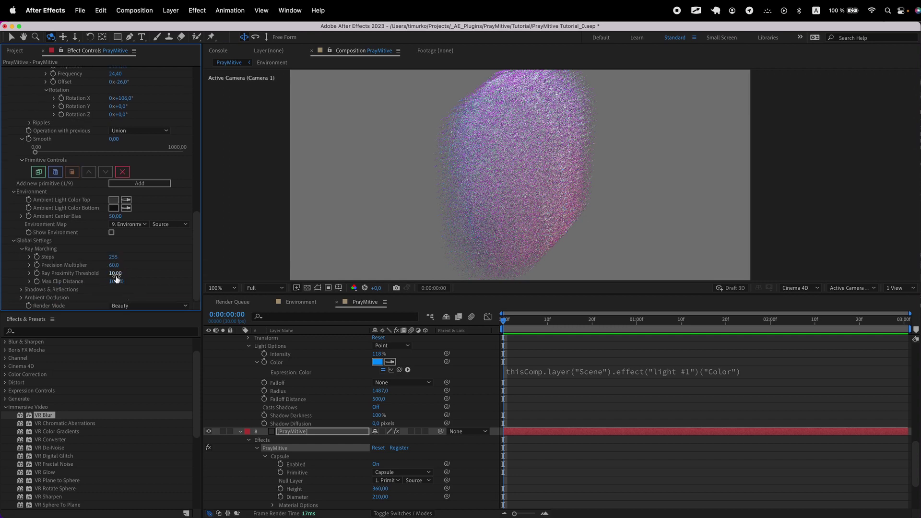
drag(114, 265, 48, 265)
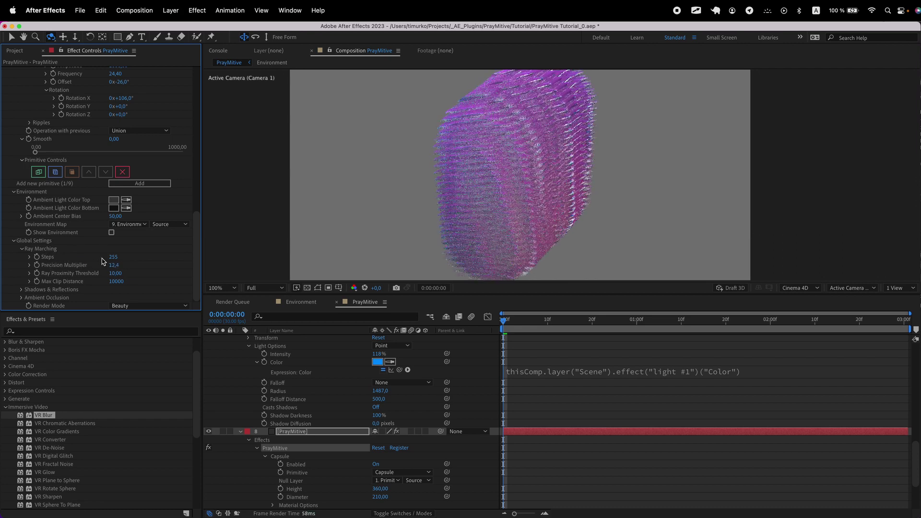
Set the wave's sine Frequency to 6.70 and cosine Frequency to 15.60, and lower the Ray Marching Precision Multiplier to 6.5.
scroll(102, 261, up, 5)
drag(116, 126, 81, 125)
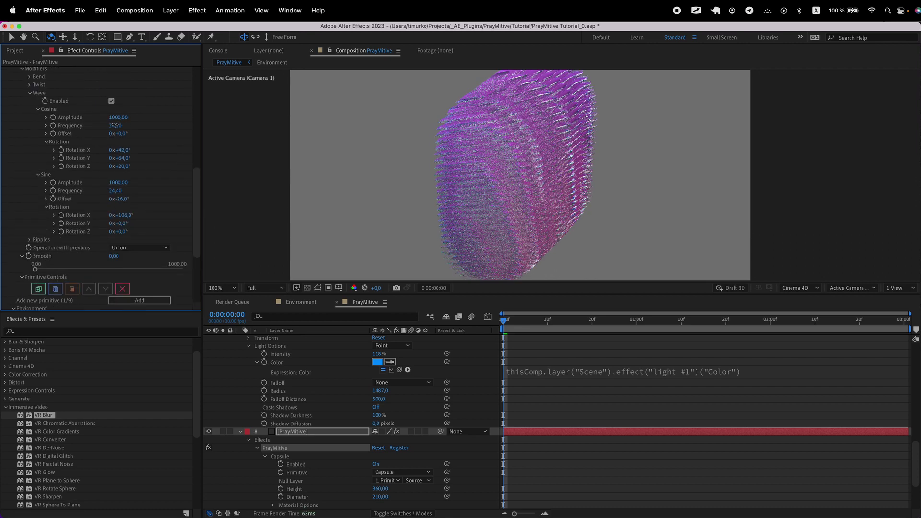
drag(115, 191, 46, 196)
drag(113, 127, 48, 130)
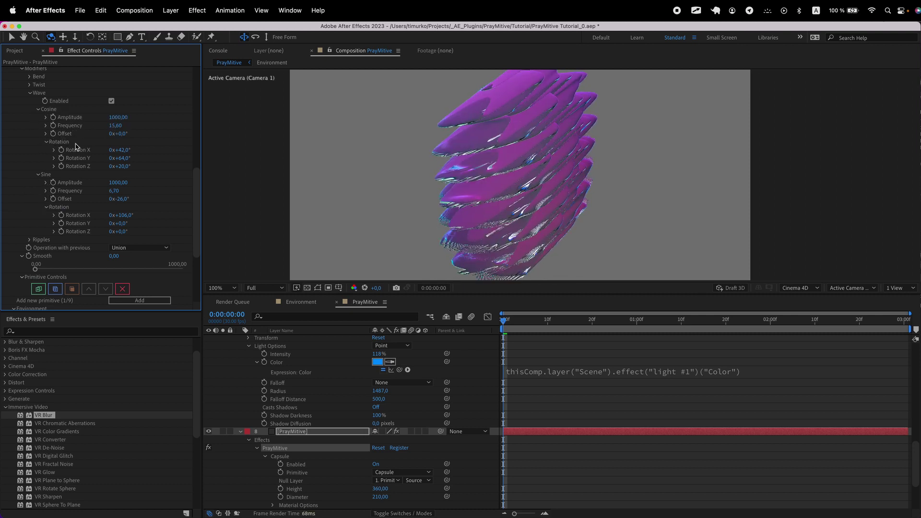
scroll(76, 145, down, 5)
drag(113, 265, 81, 264)
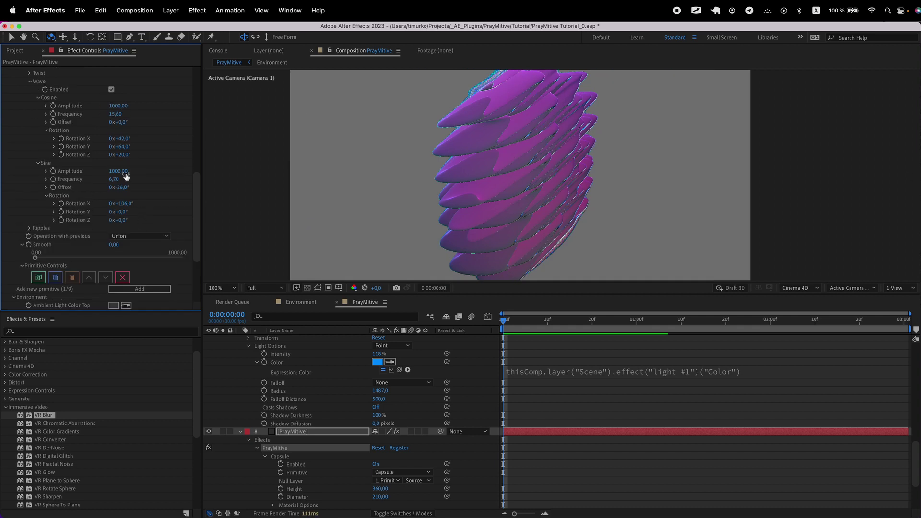
Set the wave's cosine Amplitude 20 and Frequency 14.50, its sine Amplitude 80 and Frequency 6.40, and open the Precision Multiplier for editing.
scroll(131, 182, up, 3)
click(122, 153)
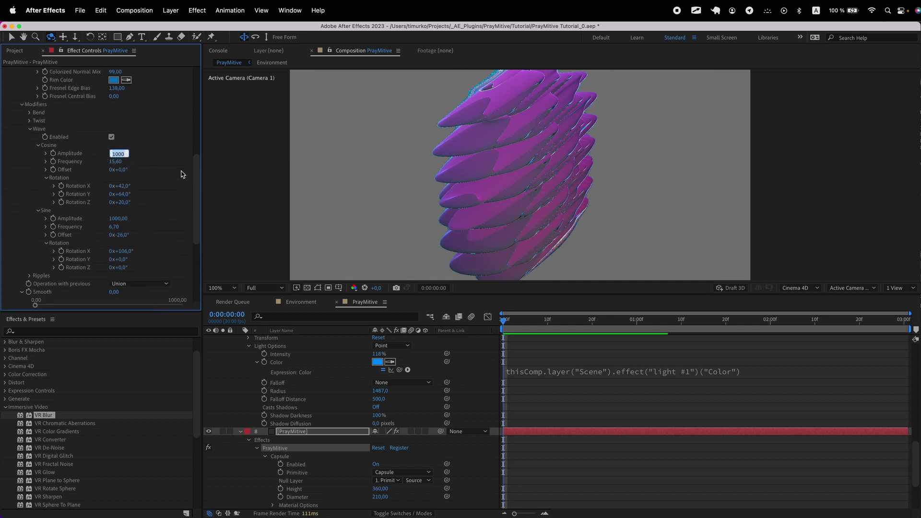
click(183, 173)
drag(116, 153, 76, 165)
drag(116, 218, 136, 219)
scroll(136, 228, down, 10)
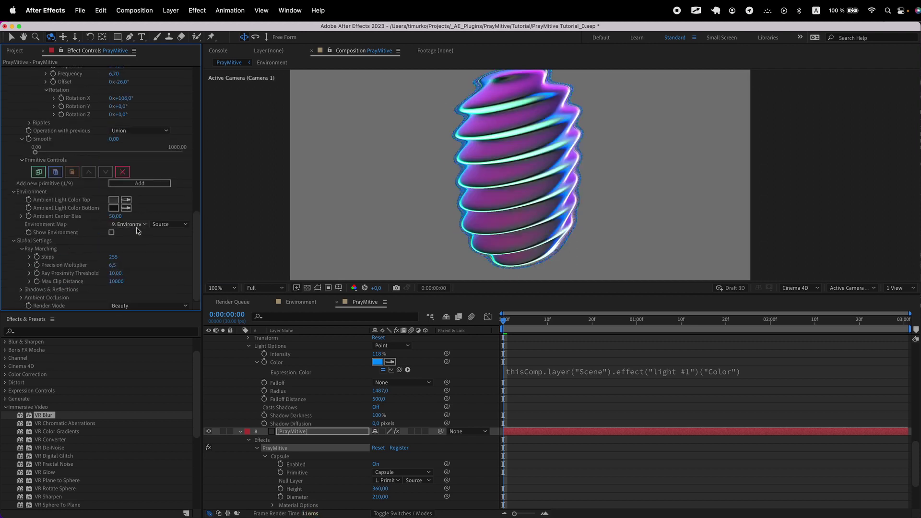
click(113, 265)
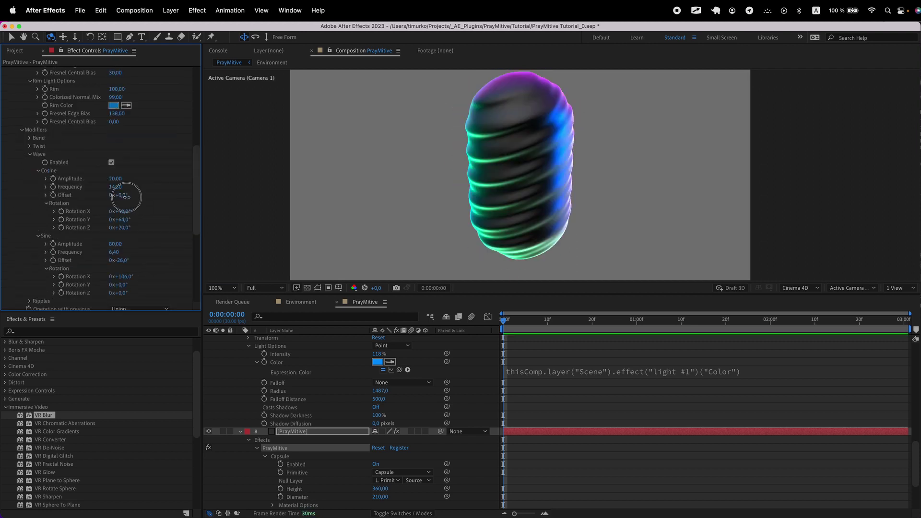
Animate the wave's cosine Offset with the expression time * 180 * 4 and preview the animation.
drag(127, 197, 411, 219)
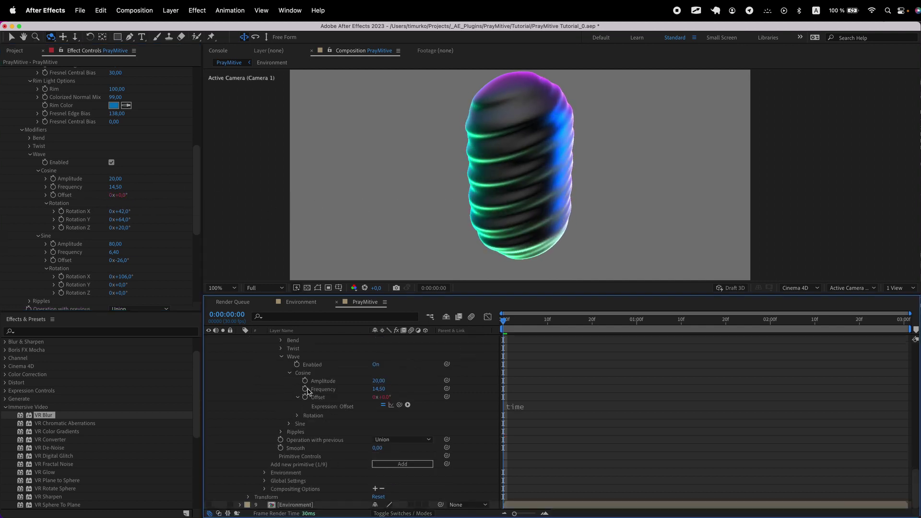
click(585, 405)
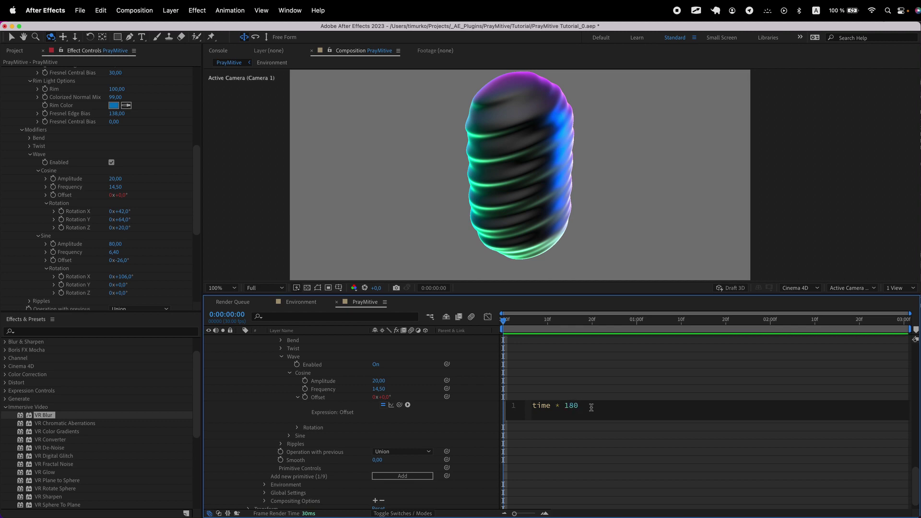
click(615, 373)
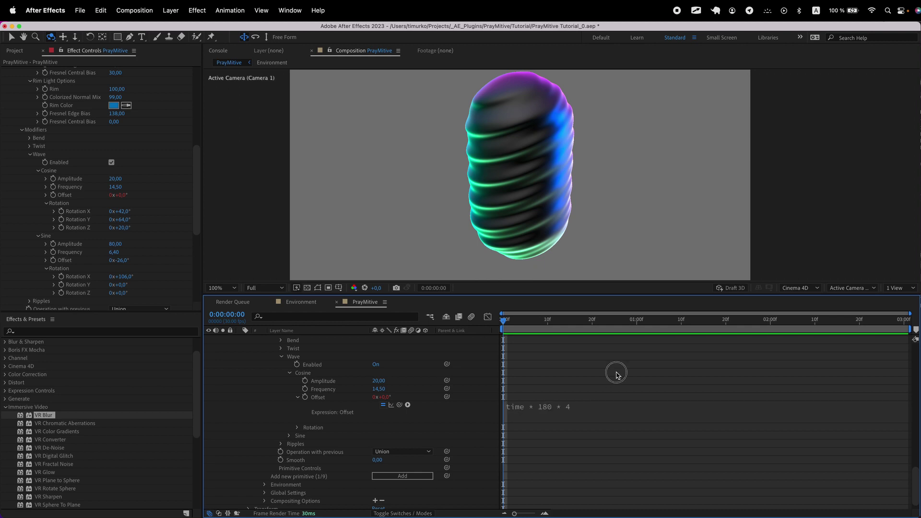
key(space)
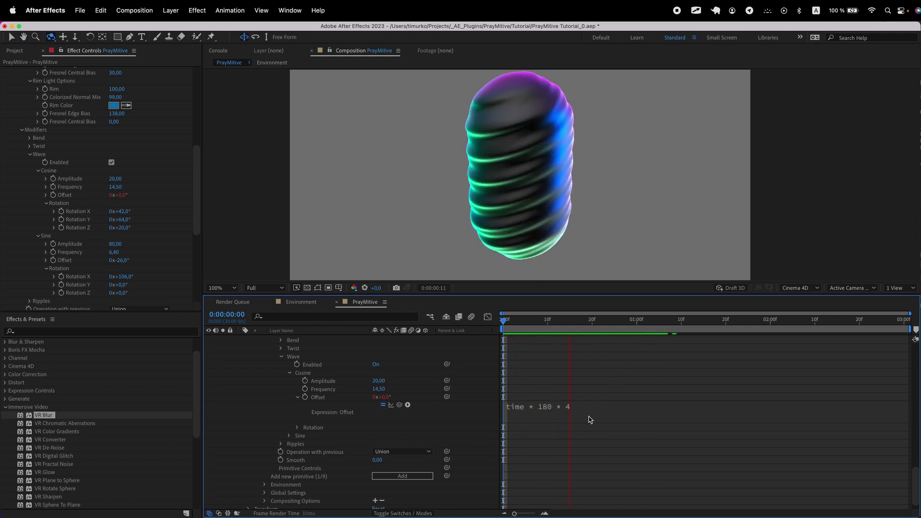
key(space)
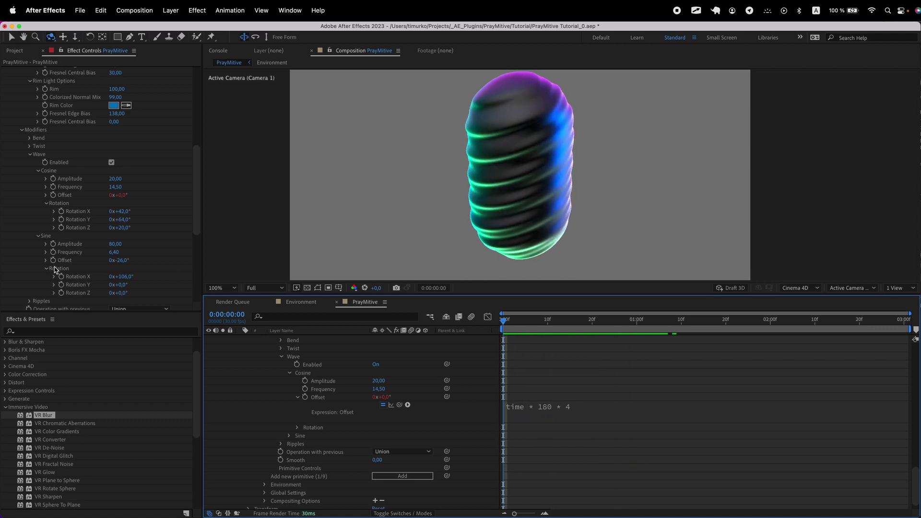
Animate the wave's sine Offset with the expression time * 180 * 2 and preview the result.
alt+click(54, 261)
text(time * 180 * 2)
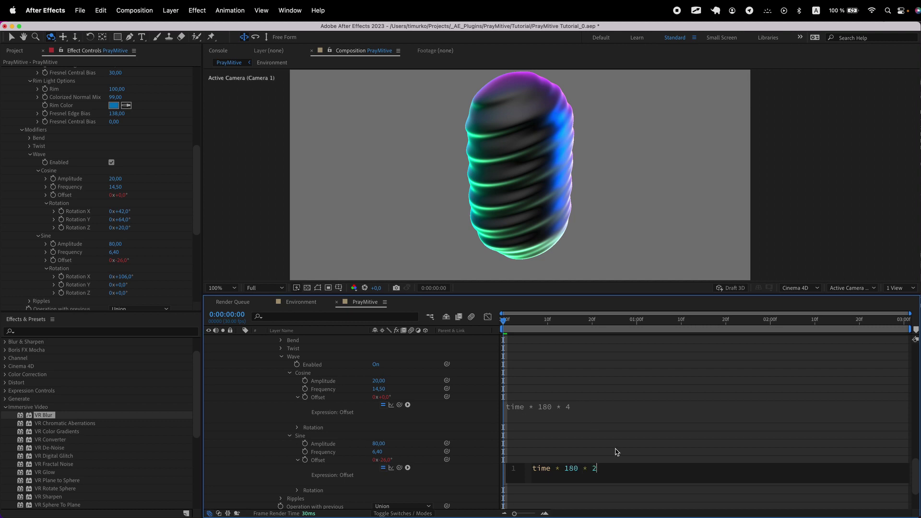
click(616, 452)
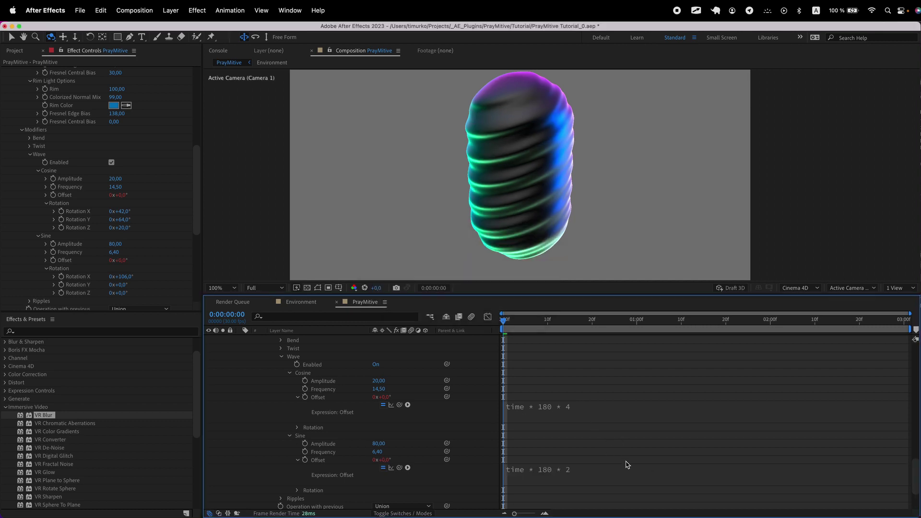
scroll(619, 464, down, 2)
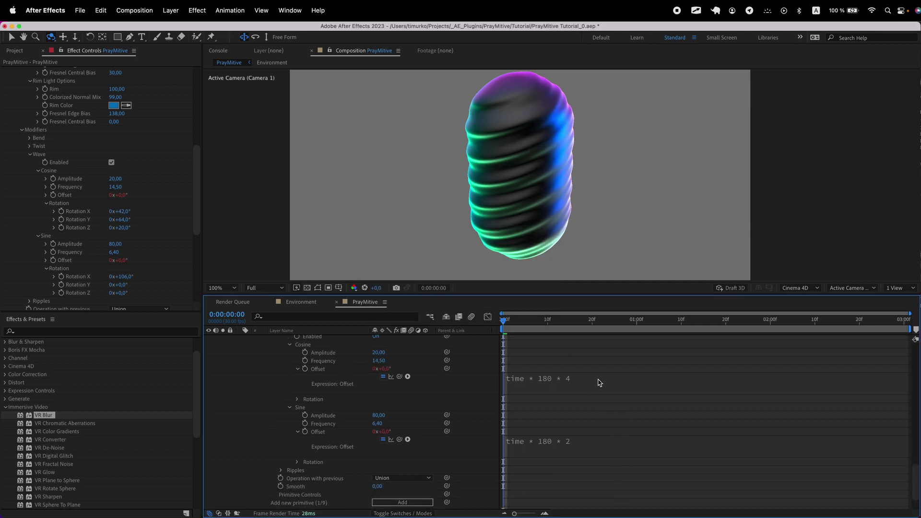
key(space)
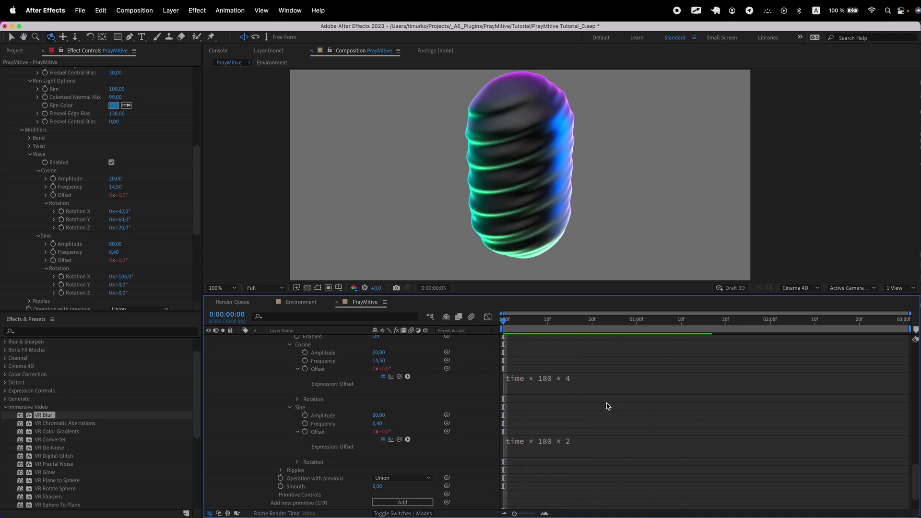
Change the cosine Offset expression to time * 180 * 2 and the sine Offset expression to time * 15, and play the preview.
click(589, 439)
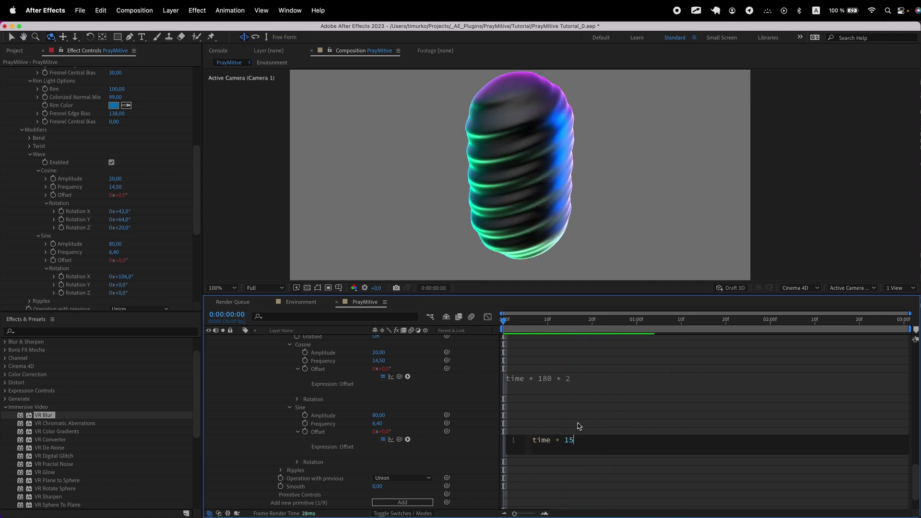
click(578, 423)
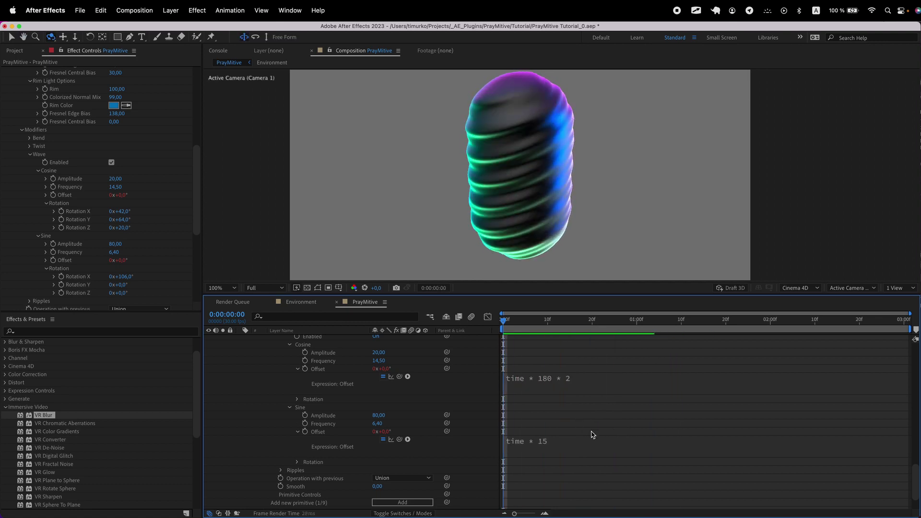
key(space)
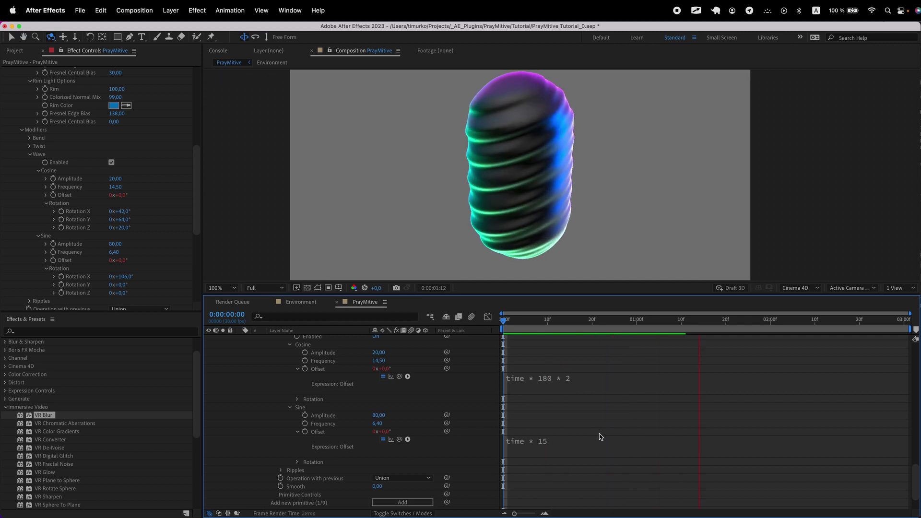
Enable the capsule's Ripples modifier with Amplitude 140 and Frequency 7.50, and disable its Wave modifier.
click(30, 154)
click(30, 163)
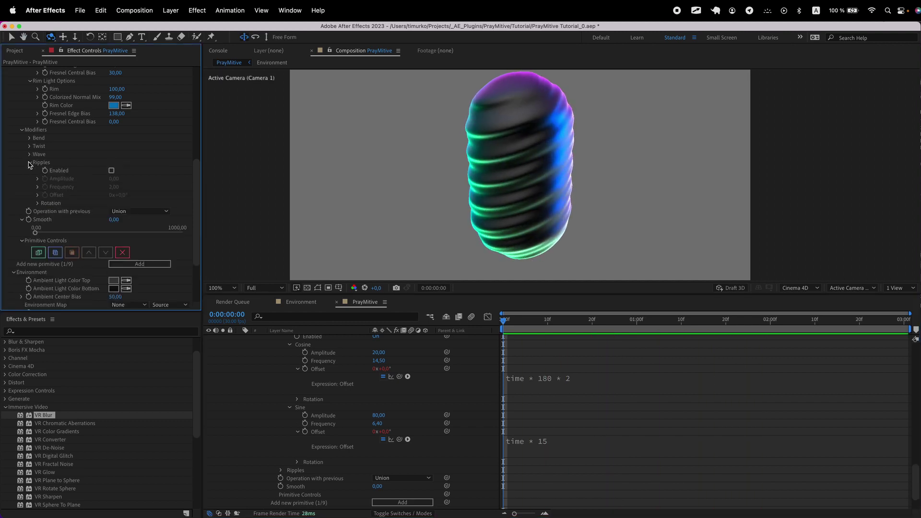
click(111, 170)
mouse_move(115, 178)
mouse_down()
mouse_move(154, 182)
mouse_move(99, 182)
mouse_move(113, 187)
mouse_up()
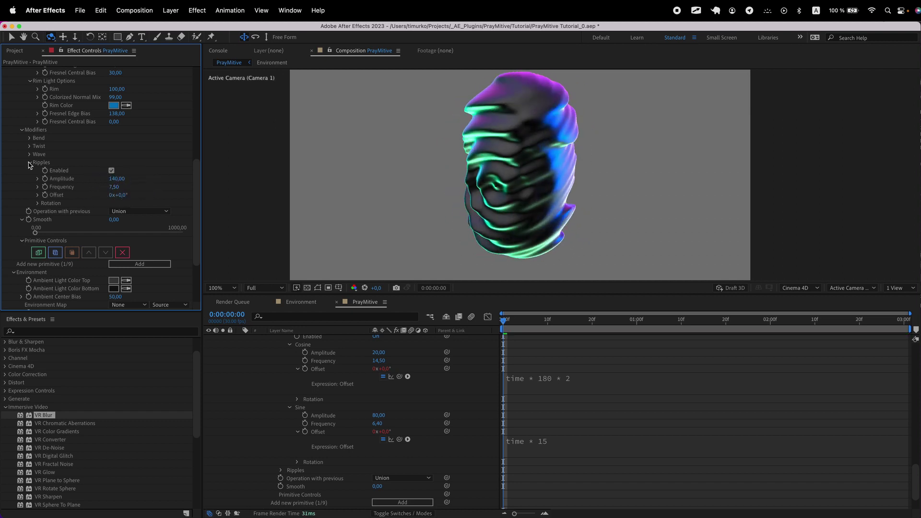
click(30, 155)
click(111, 163)
Set the Ripples Amplitude to 90, animate its Offset with the expression time * 180, and preview the animation.
scroll(115, 245, down, 5)
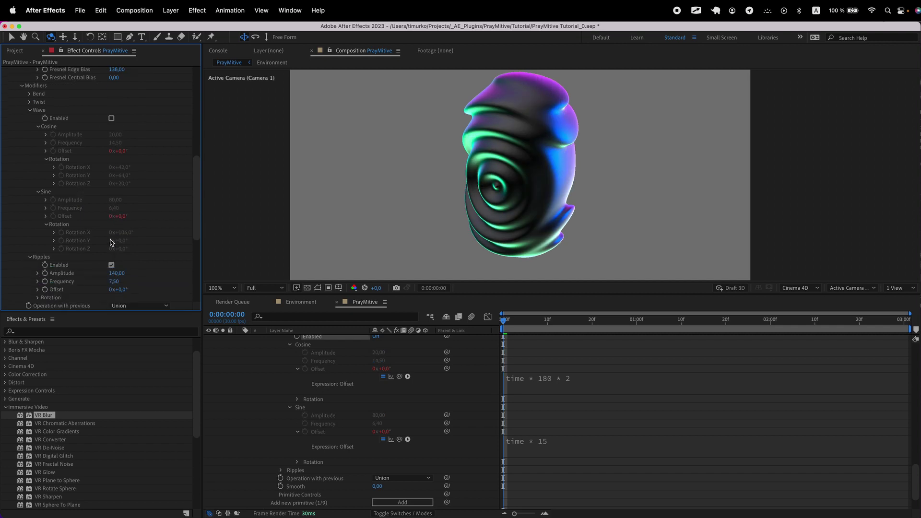
drag(117, 240, 144, 259)
alt+click(45, 255)
text(time * 180)
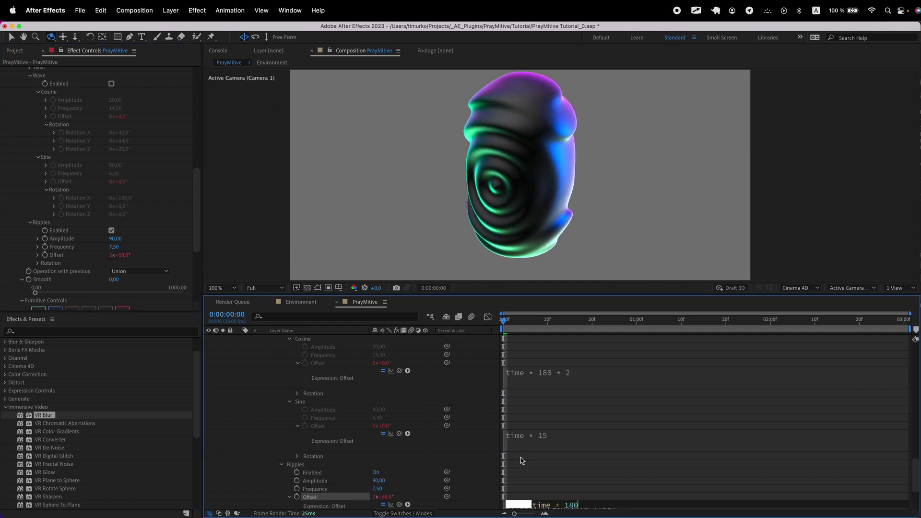
click(522, 460)
scroll(536, 461, down, 5)
key(space)
key(space)
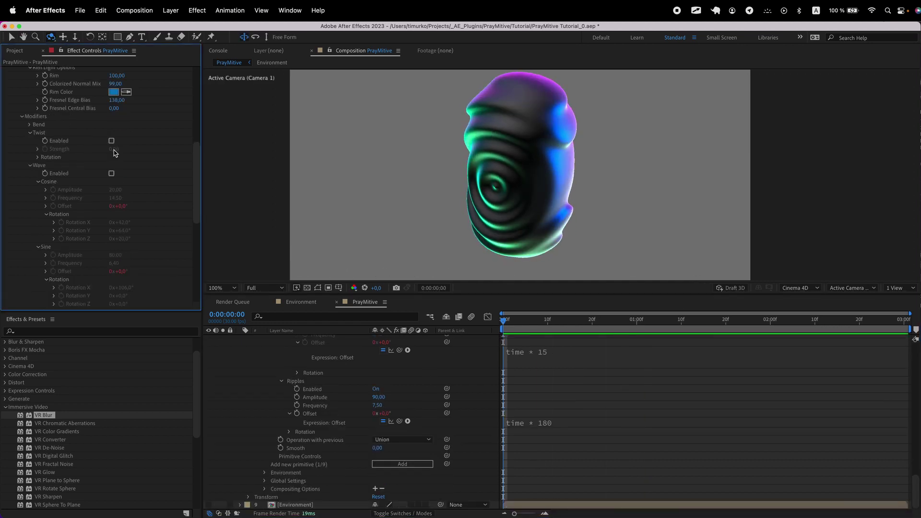
Enable the Twist modifier with Strength 1340, and change the primitive from a capsule to an enlarged Sphere.
click(111, 141)
drag(115, 149, 184, 153)
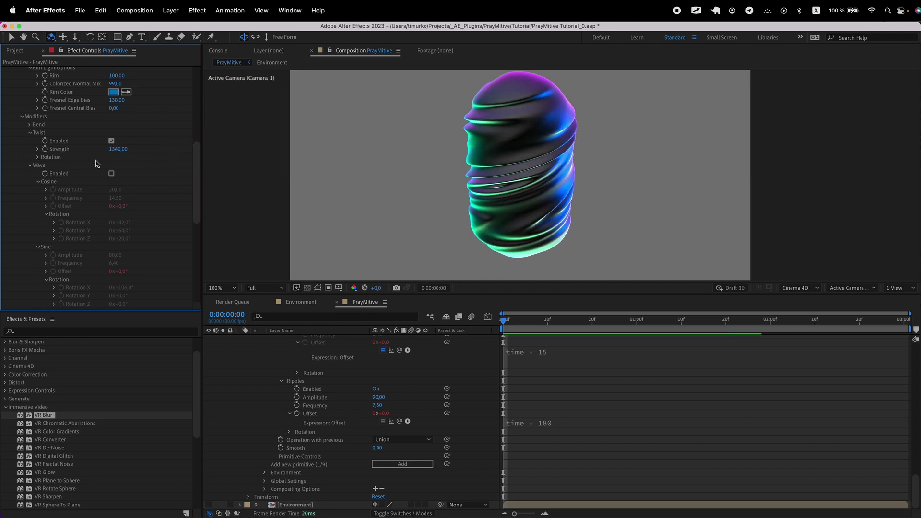
scroll(96, 163, up, 10)
click(139, 159)
click(142, 170)
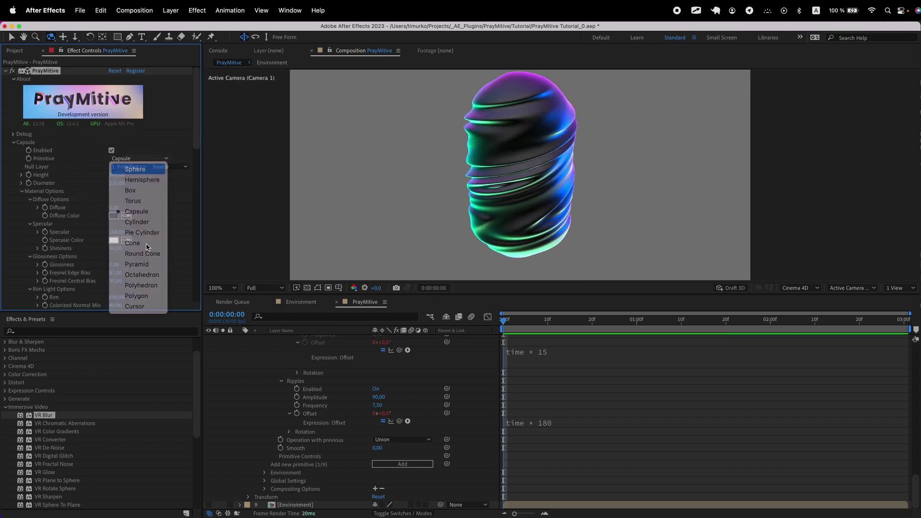
scroll(127, 139, down, 5)
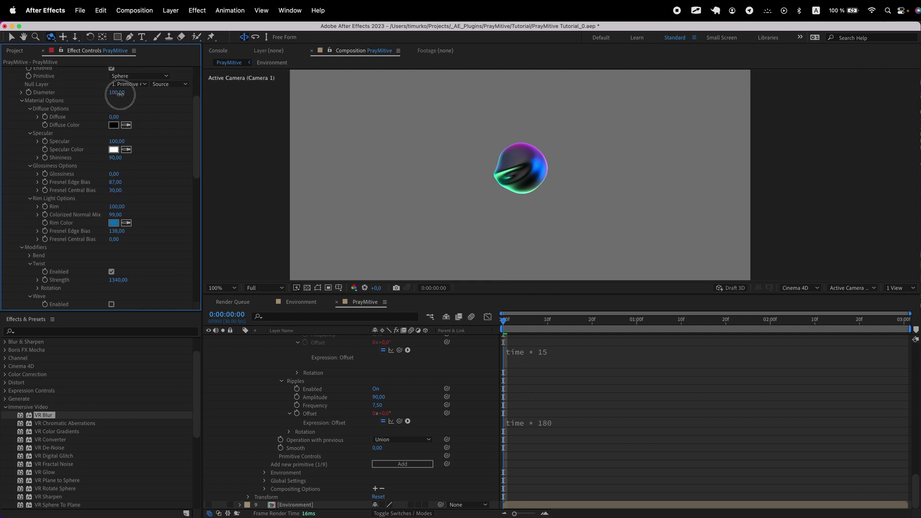
drag(120, 94, 126, 87)
Disable the sphere's Ripples modifier and adjust the rotation of its Twist modifier.
scroll(98, 199, down, 8)
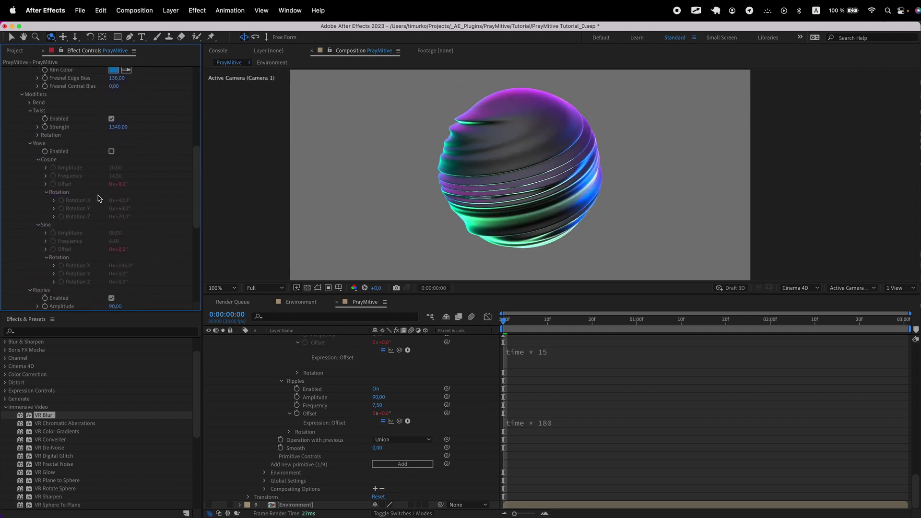
click(111, 201)
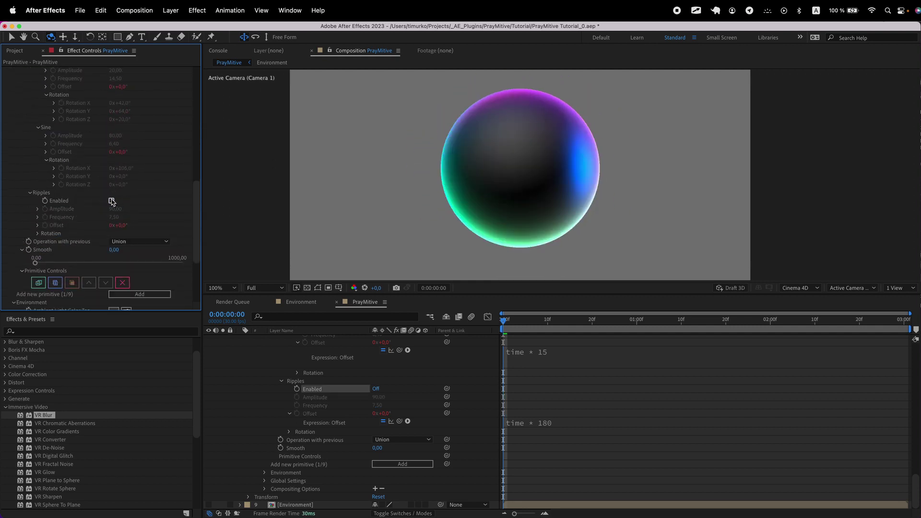
scroll(111, 201, up, 8)
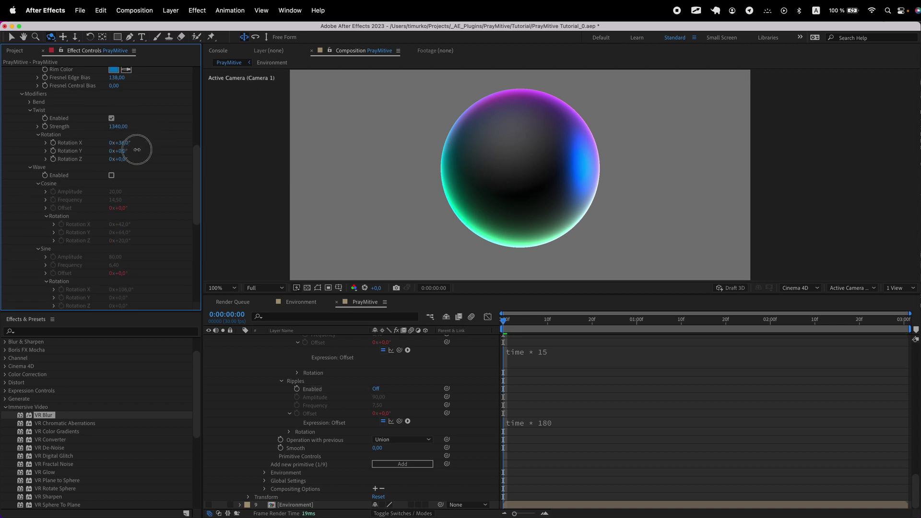
drag(126, 160, 155, 160)
drag(118, 171, 261, 179)
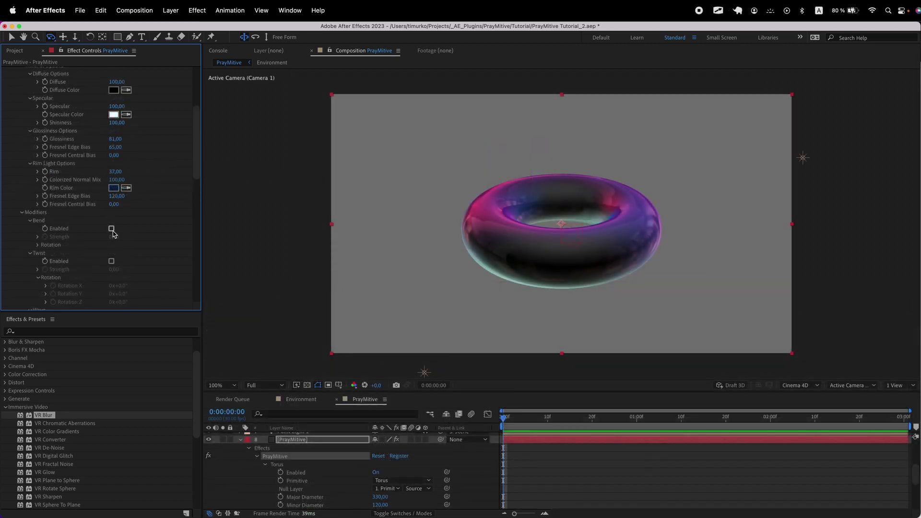
Enable the torus's Bend modifier with Strength 220 and set its Rotation X to 90°.
drag(112, 236, 122, 236)
click(38, 244)
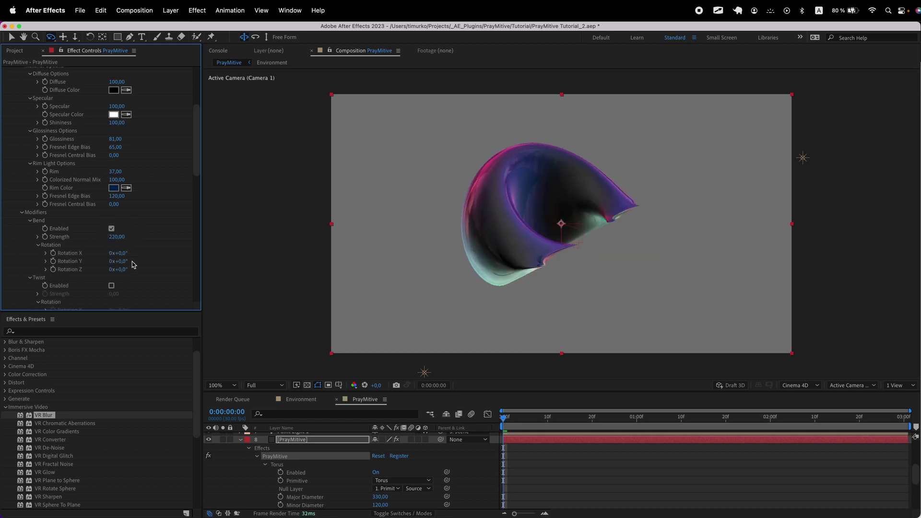
drag(126, 253, 162, 253)
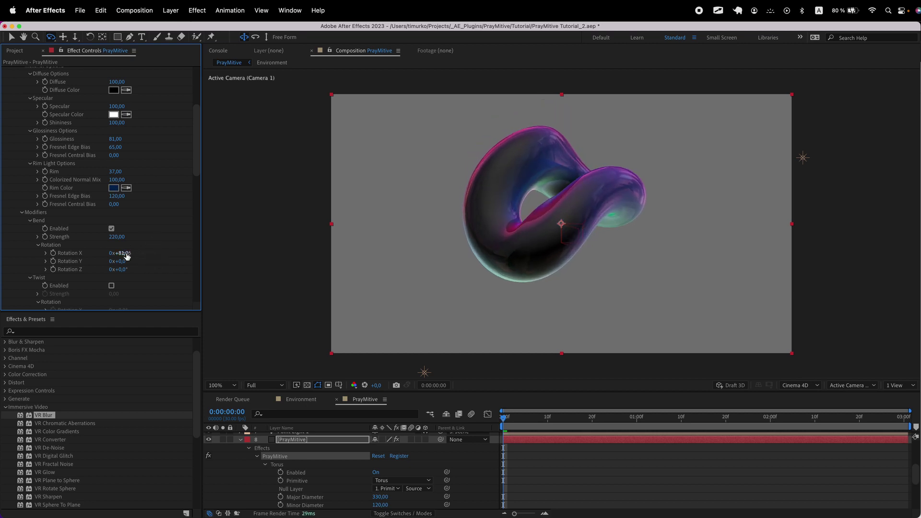
text(90)
key(Return)
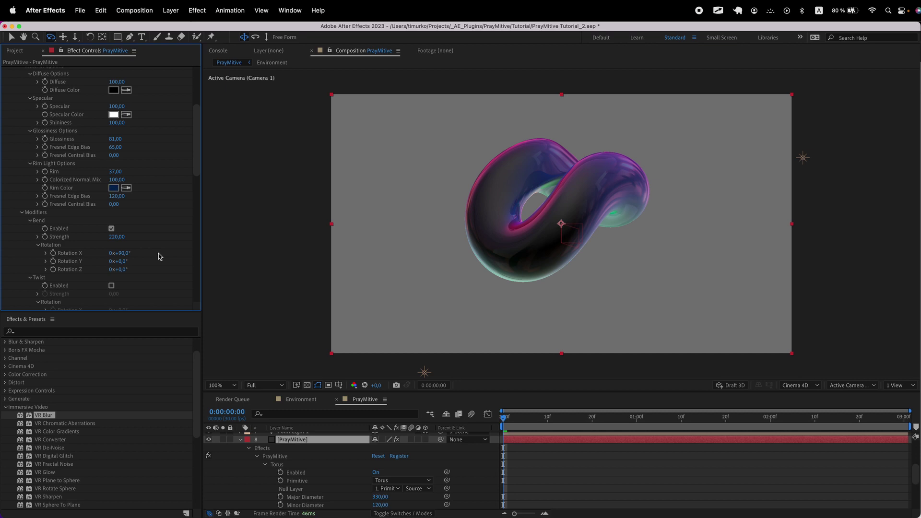
Try different Rotation Y and Rotation Z angles for the Bend modifier, and reset both to 0°.
mouse_move(125, 261)
mouse_down()
mouse_move(101, 261)
mouse_move(156, 268)
mouse_move(126, 273)
mouse_up()
text(0)
key(Return)
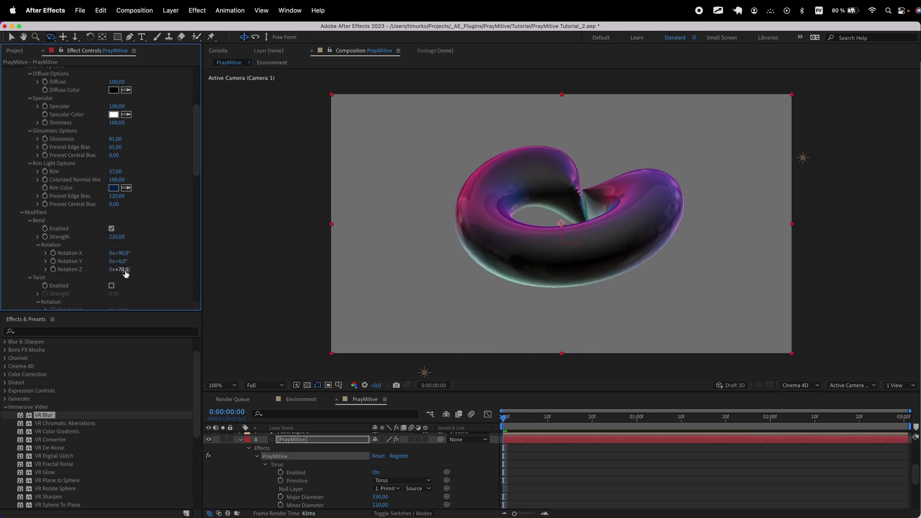
key(Return)
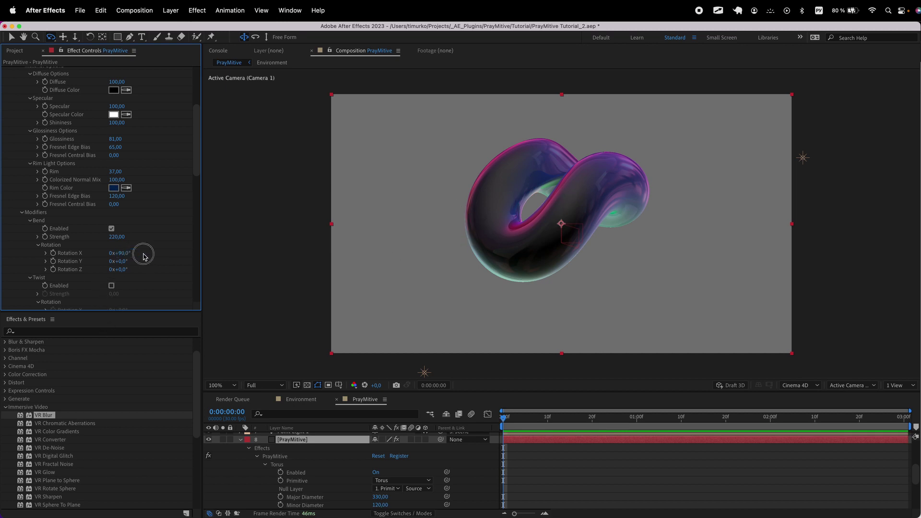
Compare Bend Rotation X at 117° and 0° from another camera angle, and set it to 90°.
drag(124, 257, 137, 257)
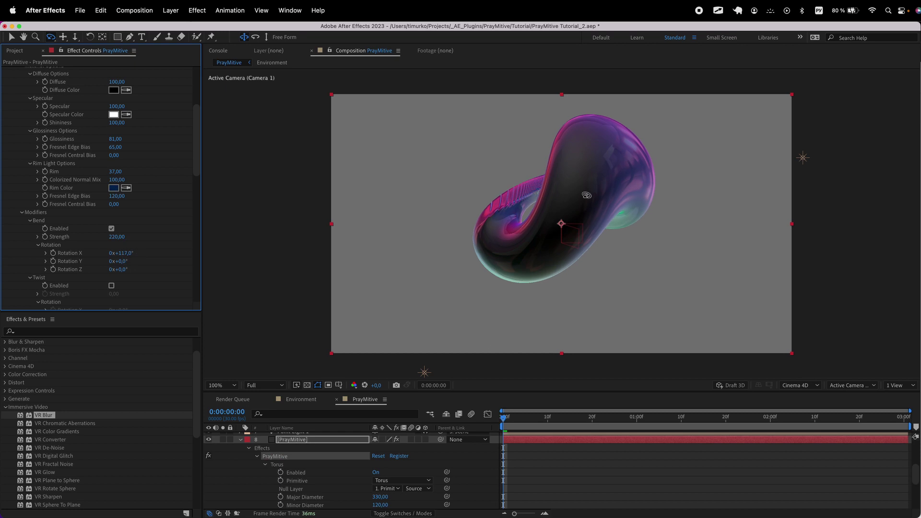
drag(515, 205, 587, 217)
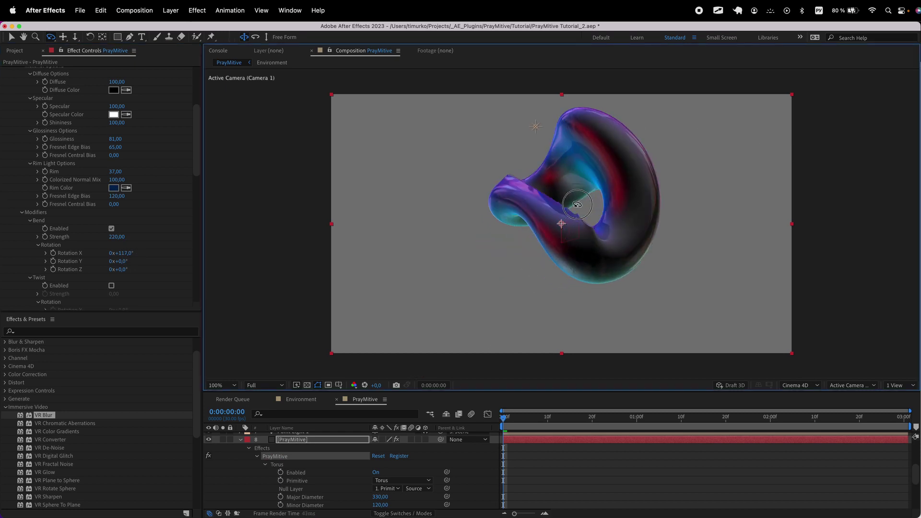
click(124, 253)
text(0)
key(Return)
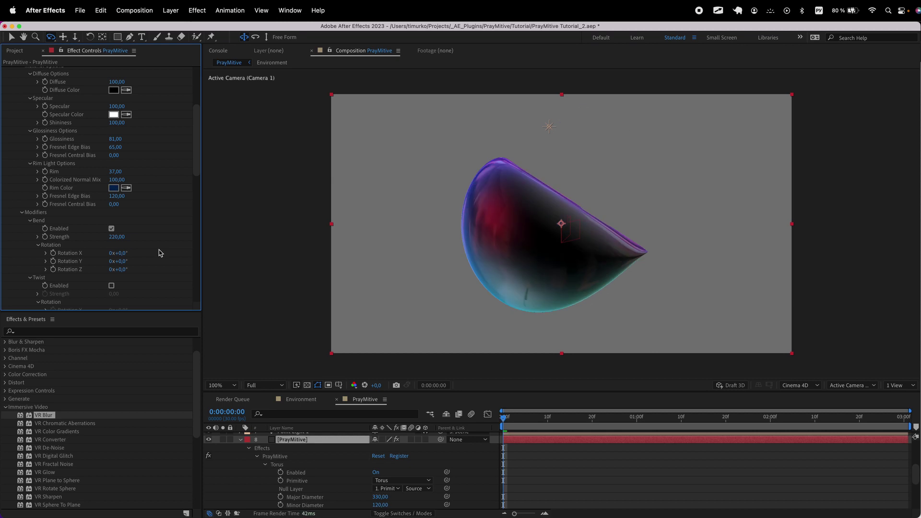
click(123, 252)
text(90)
key(Return)
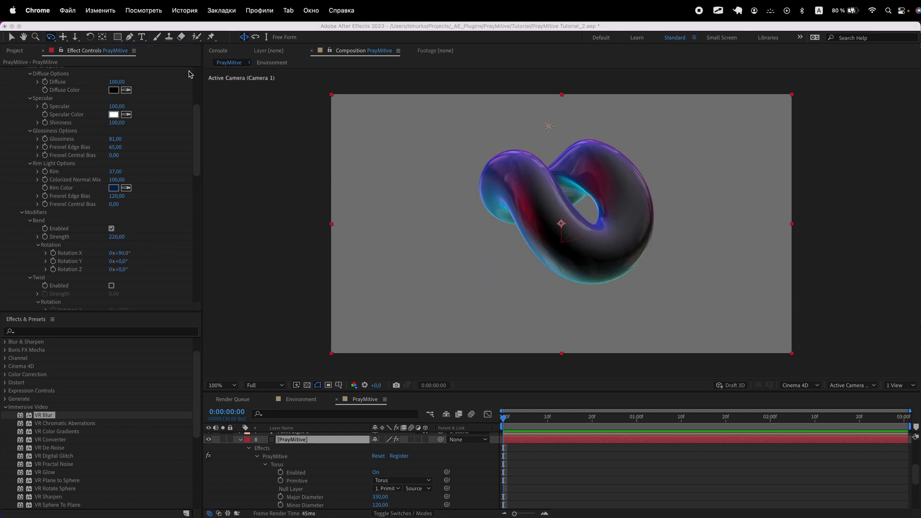
Set the Bend Strength to 250, and enable the Wave modifier with cosine Amplitude 380 and Frequency 10.
mouse_move(115, 237)
mouse_down()
mouse_move(132, 237)
mouse_move(116, 236)
mouse_up()
scroll(115, 237, down, 5)
click(111, 233)
drag(117, 249, 136, 249)
drag(114, 258, 154, 259)
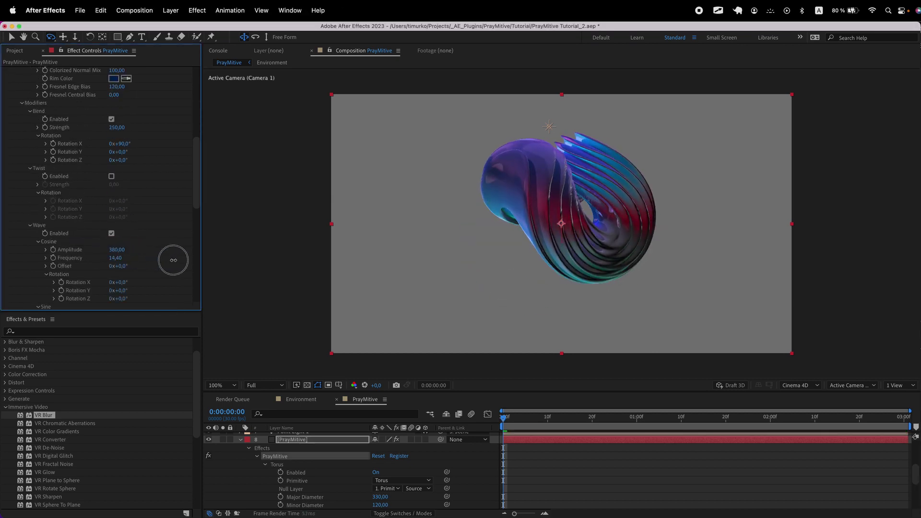
Dolly and pan the camera so the bent, waved torus fills more of the frame.
scroll(144, 190, up, 2)
key(3)
drag(542, 196, 579, 165)
key(2)
drag(218, 193, 218, 216)
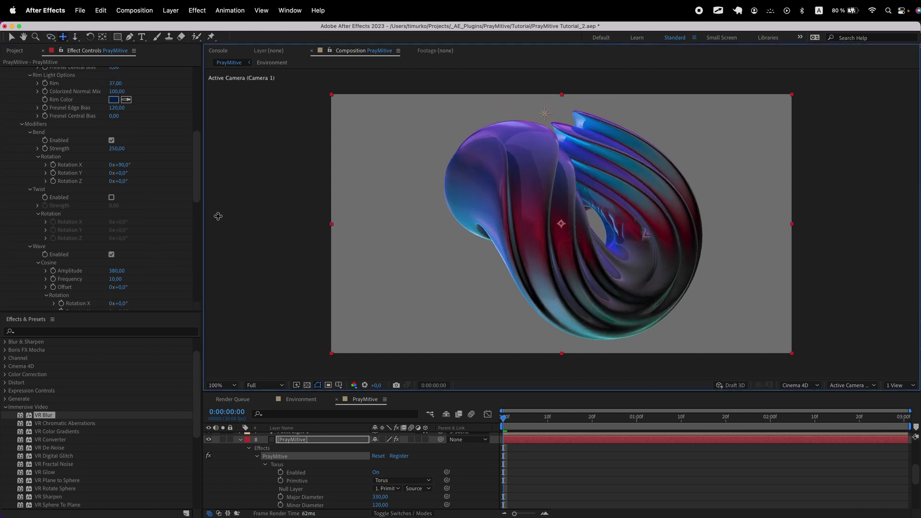
Try lower and higher ray marching Precision Multiplier values to clean up the artifacts on the torus.
drag(121, 165, 126, 166)
click(126, 165)
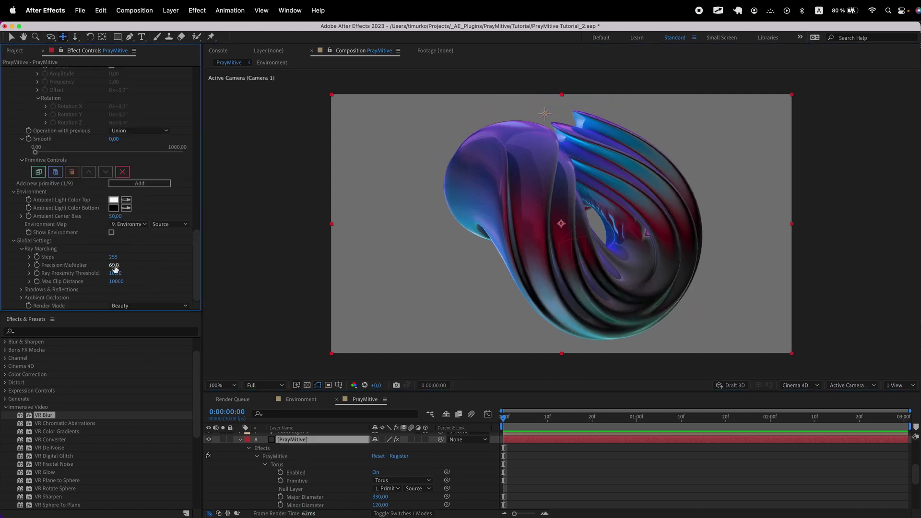
drag(114, 265, 6, 267)
drag(112, 266, 180, 267)
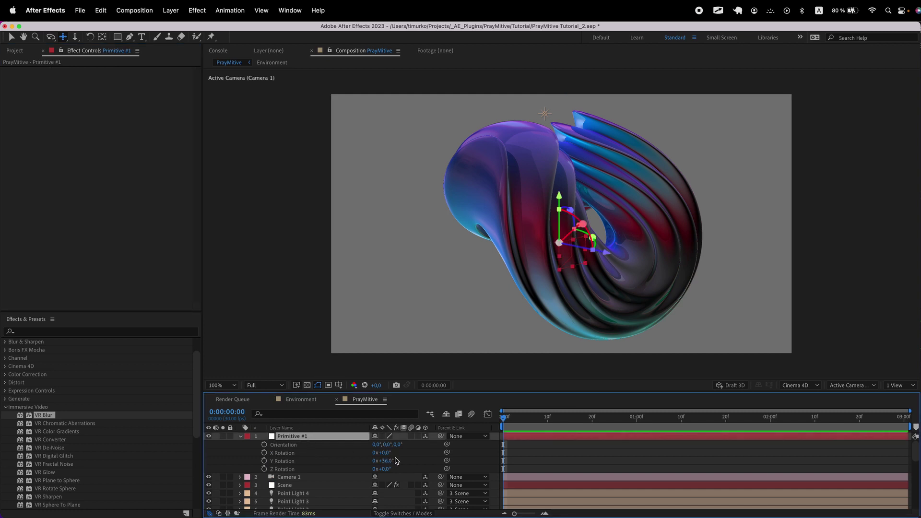
Scale Primitive #1 up to 190%, dolly the camera back to fit it in frame, and enlarge it slightly further.
drag(401, 445, 589, 257)
click(75, 36)
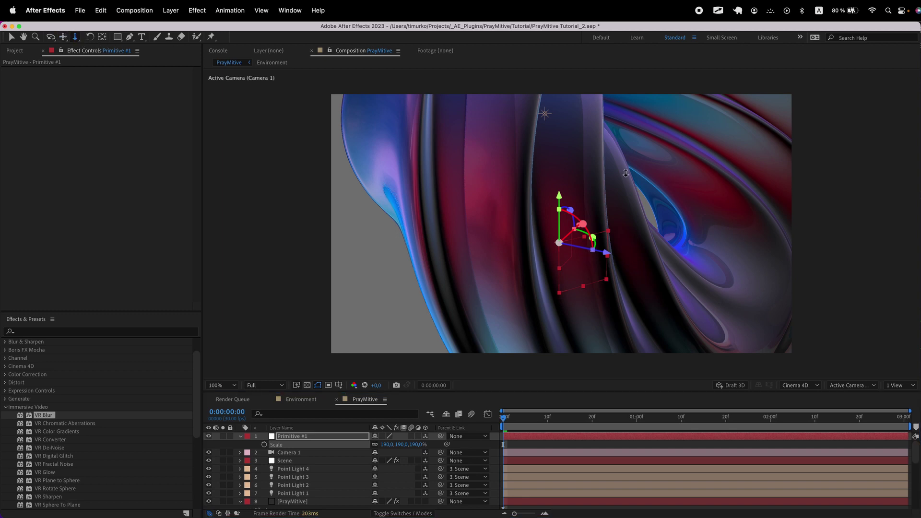
drag(654, 286, 684, 450)
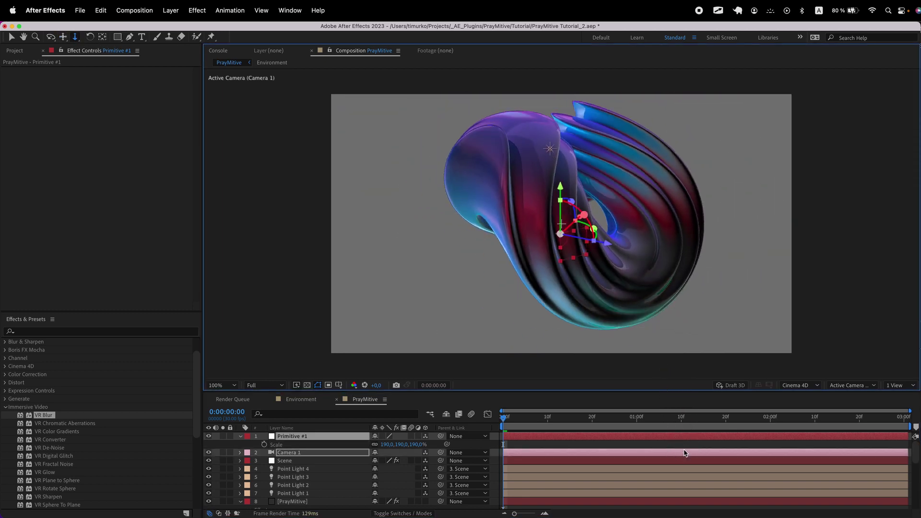
drag(400, 444, 407, 444)
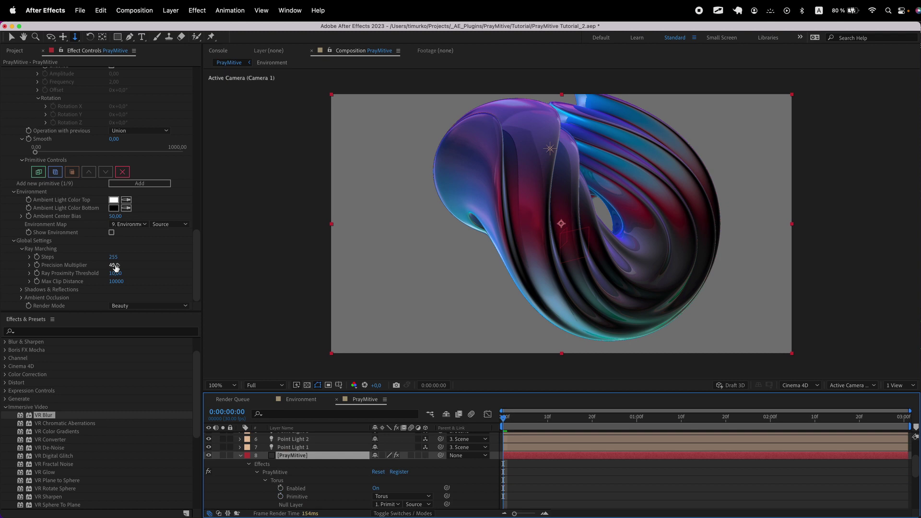
Set the ray marching Precision Multiplier to 90 and orbit the camera around the torus to check it.
click(115, 266)
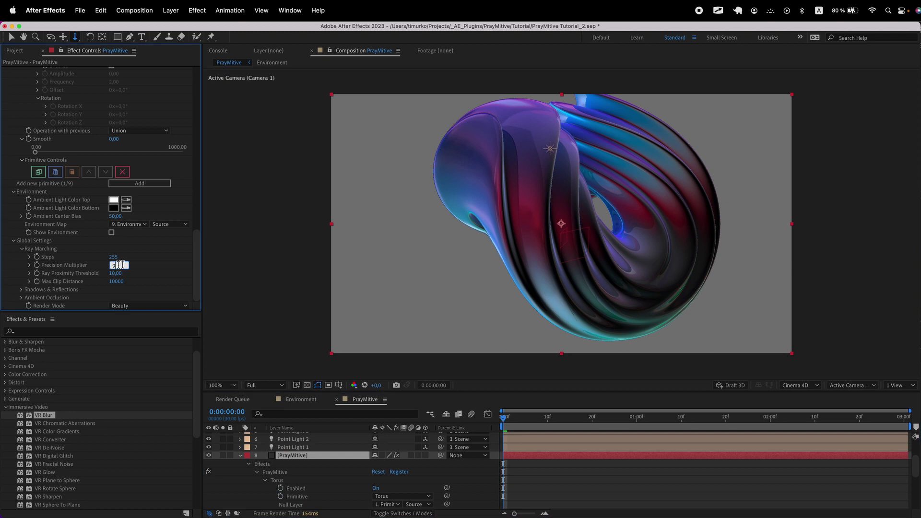
text(90)
key(Return)
key(c)
drag(576, 216, 523, 213)
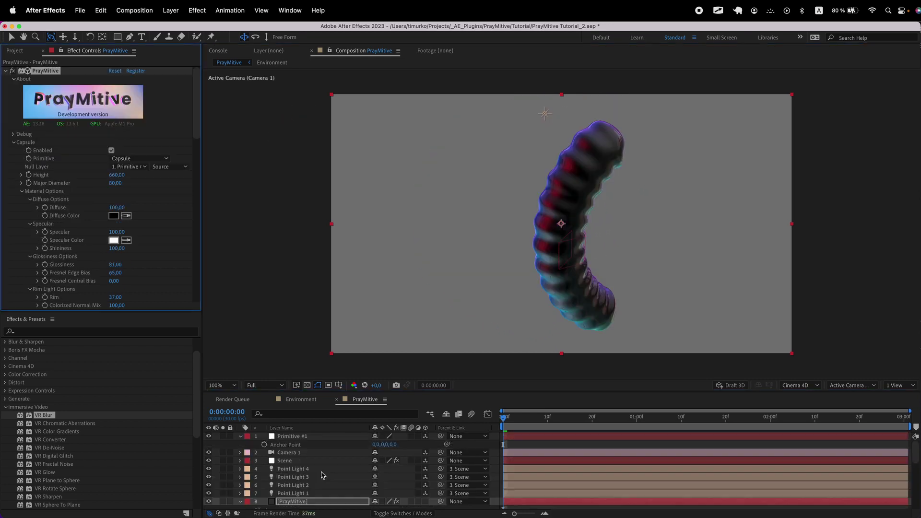
Set the Y anchor point of the Primitive #1 null to -265 and its Y position to 283.
click(293, 436)
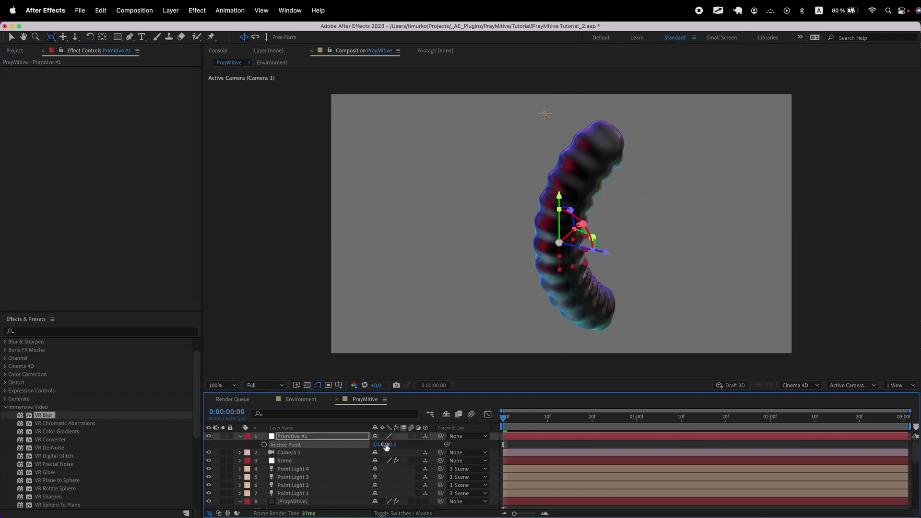
drag(386, 445, 250, 452)
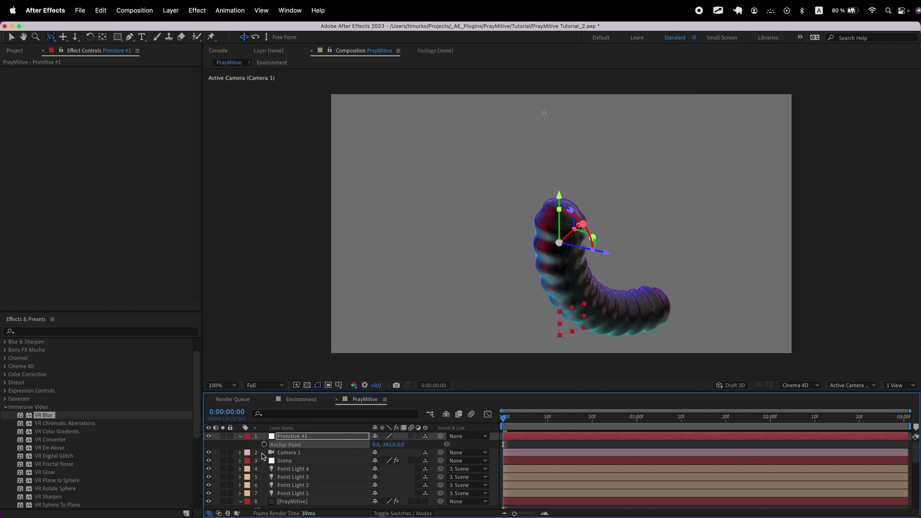
key(p)
drag(397, 445, 295, 437)
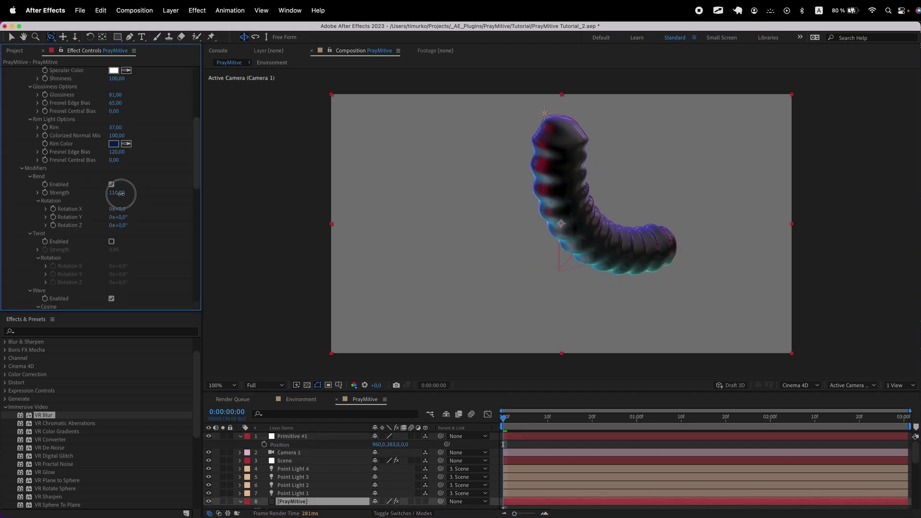
Set the capsule's Bend Strength to -290 and point out the broken area at its curled end.
mouse_move(117, 190)
mouse_down()
mouse_move(100, 198)
mouse_move(125, 199)
mouse_move(99, 192)
mouse_up()
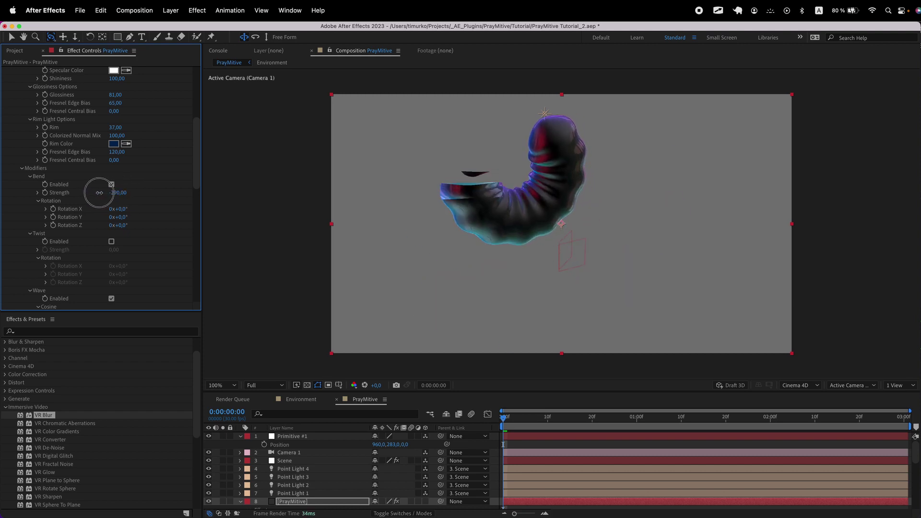
key(ctrl+a)
mouse_move(501, 159)
mouse_down()
mouse_move(461, 156)
mouse_move(522, 168)
mouse_up()
key(Escape)
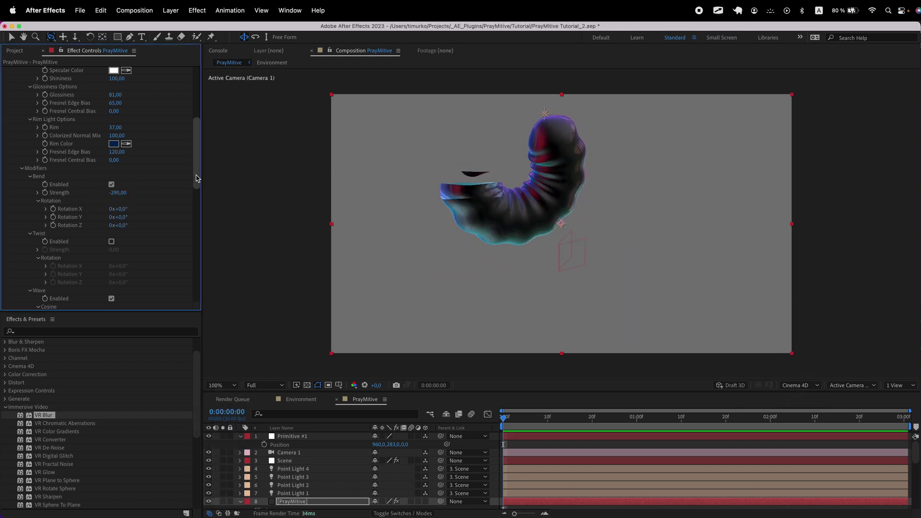
Lower the ray marching Precision Multiplier to 18.5 to repair the cut-off end of the capsule.
drag(198, 177, 203, 304)
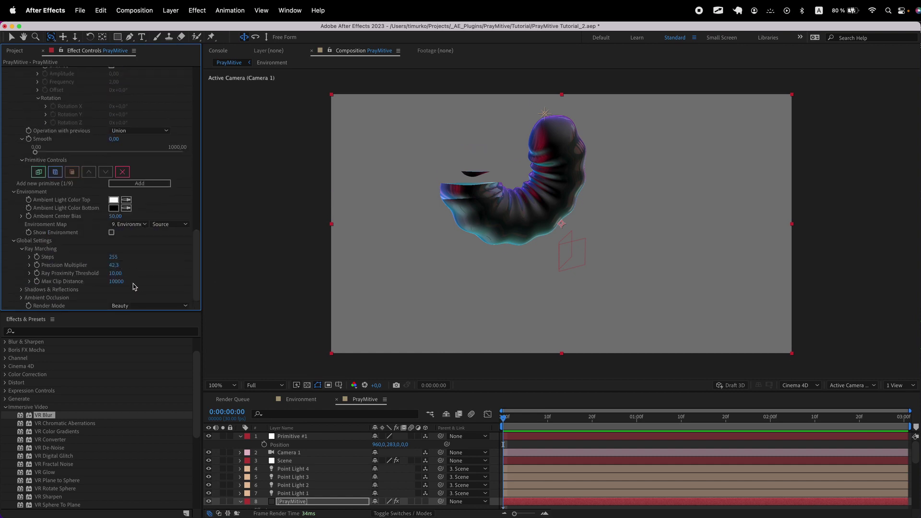
drag(117, 267, 76, 265)
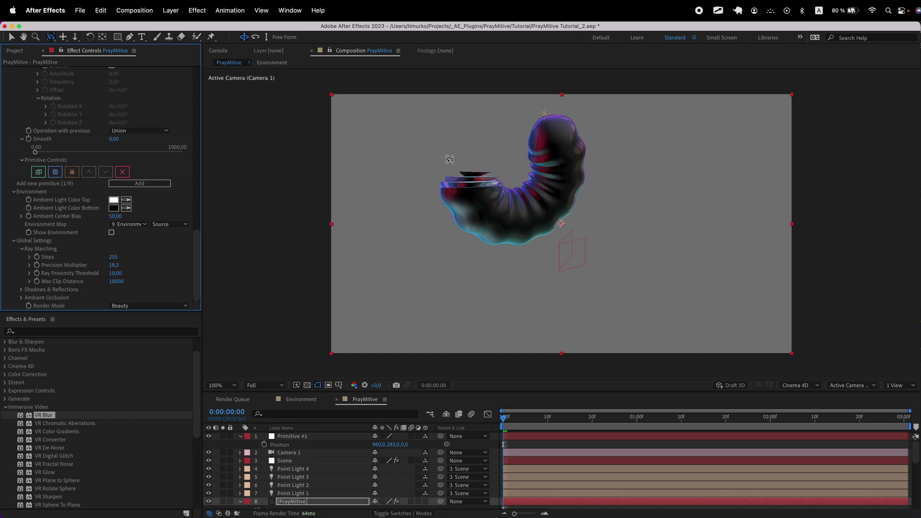
Mark the broken area at the capsule's curled end with freehand annotation lines.
key(ctrl+a)
drag(541, 162, 409, 189)
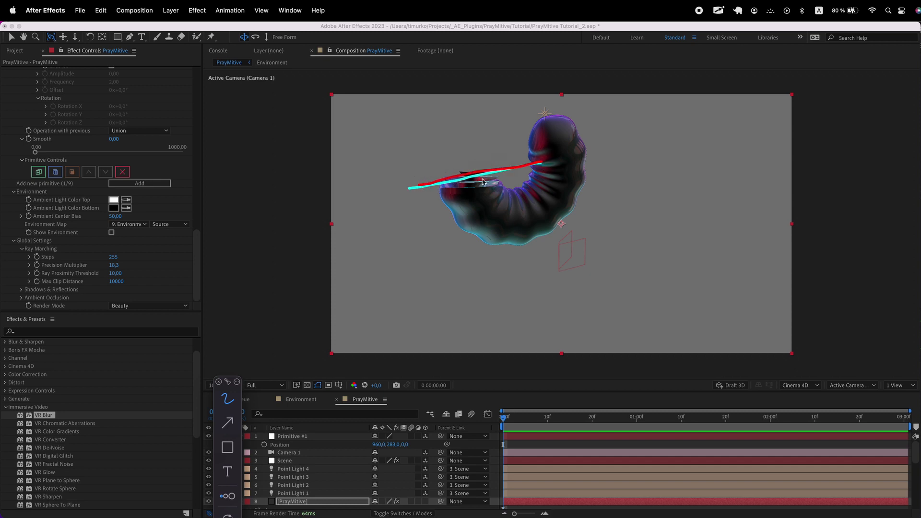
mouse_move(554, 187)
mouse_down()
mouse_move(517, 215)
mouse_move(463, 189)
mouse_up()
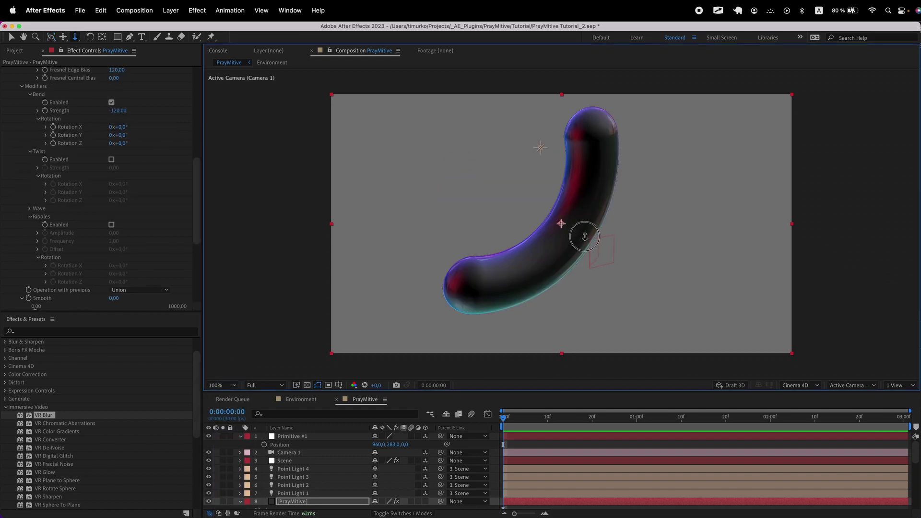
Examine the smooth bent capsule up close and from several camera angles for surface artifacts.
drag(585, 236, 597, 99)
click(50, 37)
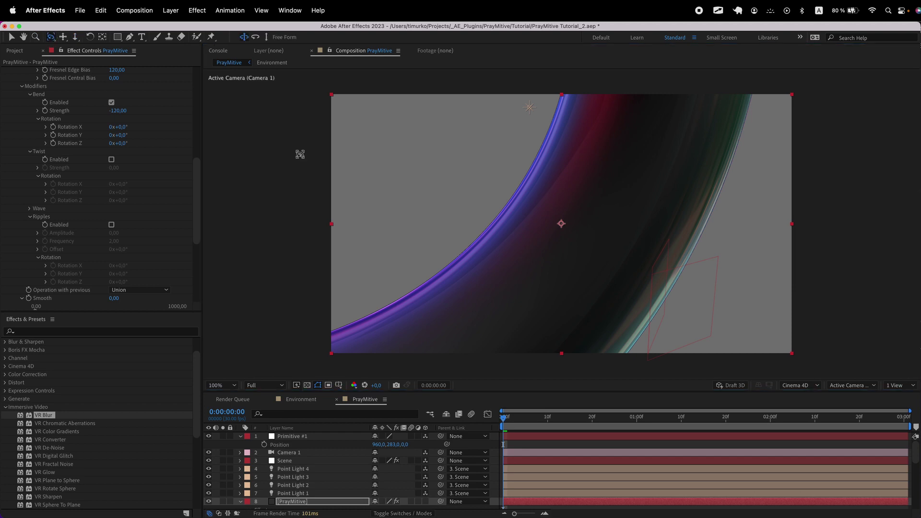
mouse_move(531, 238)
mouse_down()
mouse_move(485, 230)
mouse_move(524, 240)
mouse_up()
click(75, 37)
drag(561, 173, 576, 331)
key(c)
drag(581, 268, 587, 230)
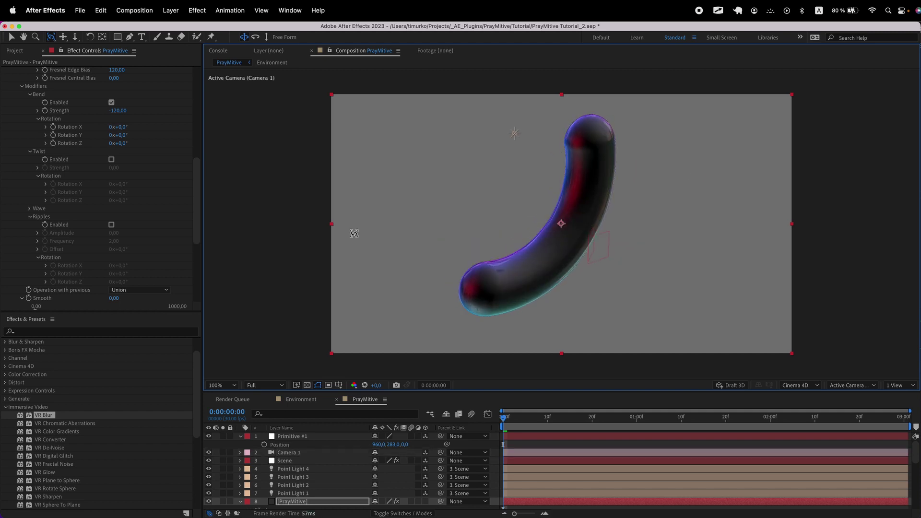
Raise the ray marching Precision Multiplier to 61.6 and check the bent capsule from different camera angles.
scroll(144, 210, down, 10)
drag(115, 265, 313, 270)
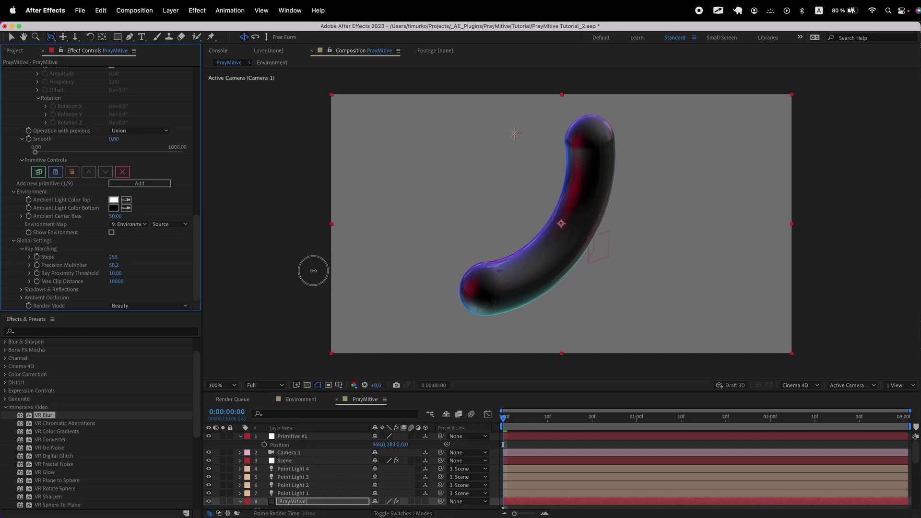
mouse_move(584, 240)
mouse_down()
mouse_move(542, 230)
mouse_move(612, 233)
mouse_move(594, 239)
mouse_up()
drag(115, 269, 133, 266)
drag(588, 218, 555, 220)
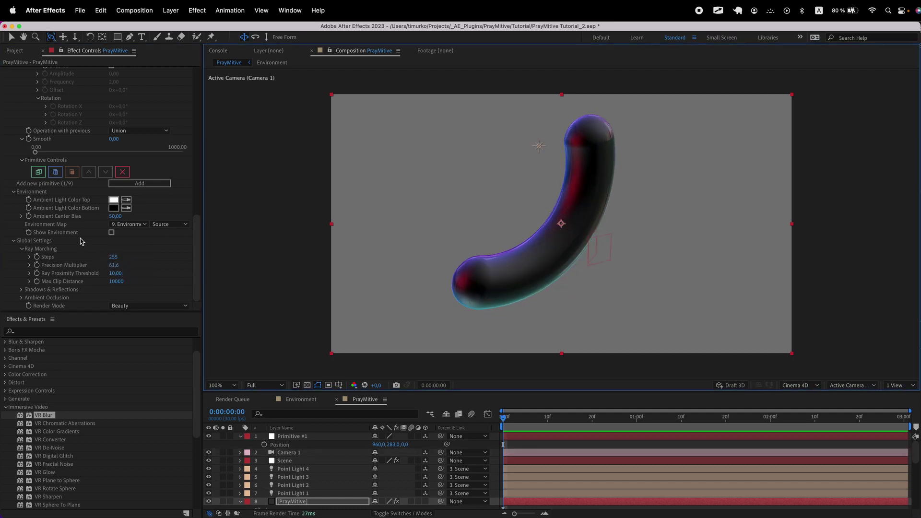
Set the Environment Map to None and orbit the camera around the capsule to inspect its surface.
click(128, 224)
click(132, 236)
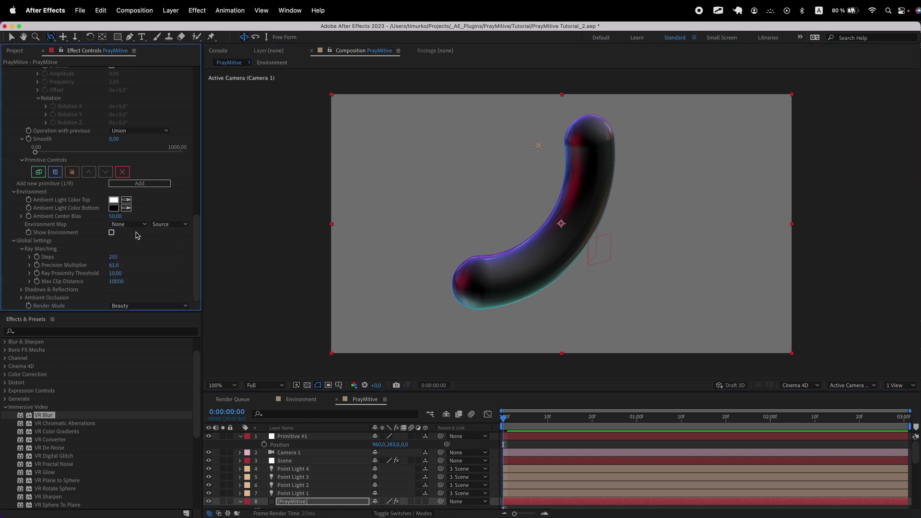
mouse_move(579, 247)
mouse_down()
mouse_move(534, 238)
mouse_move(590, 241)
mouse_move(565, 243)
mouse_up()
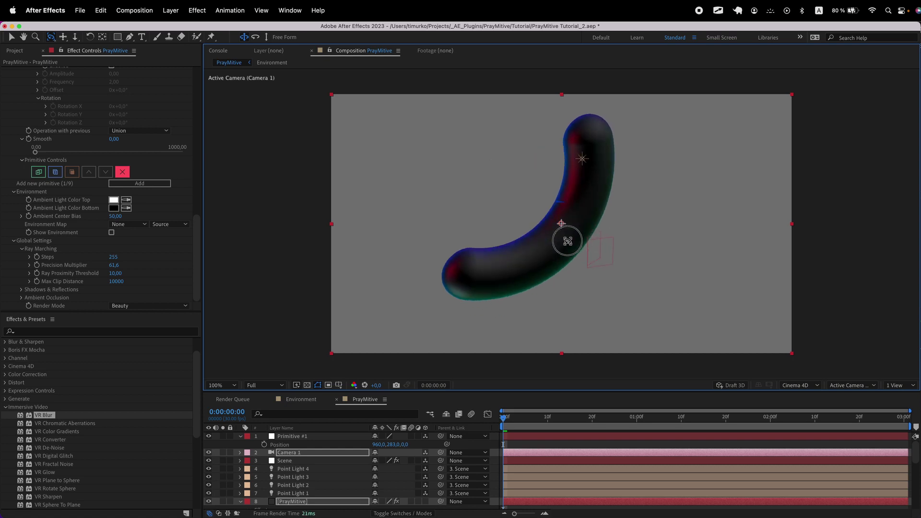
Lower the ray marching Precision Multiplier to 47.3 to repair the notch in the bent capsule, checking it from several camera angles.
drag(115, 269, 98, 269)
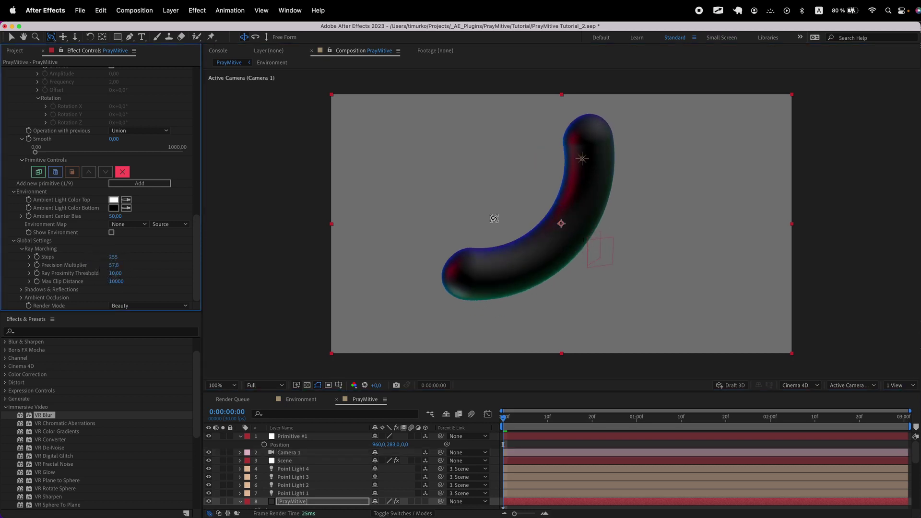
drag(562, 241, 594, 240)
click(107, 264)
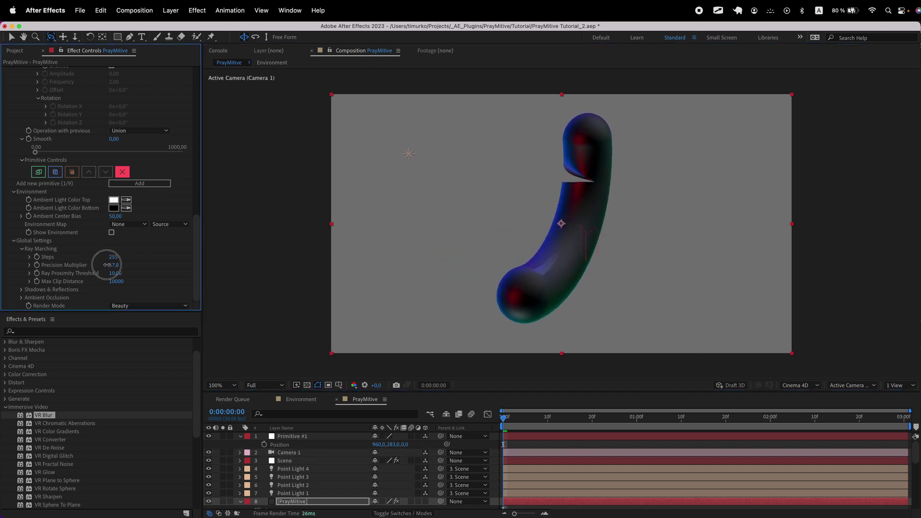
drag(107, 265, 70, 265)
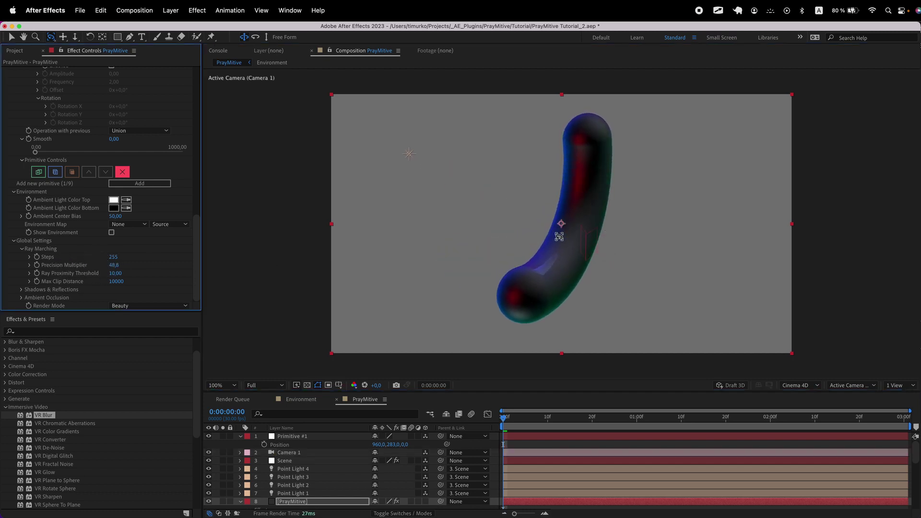
mouse_move(559, 237)
mouse_down()
mouse_move(532, 223)
mouse_move(560, 222)
mouse_move(551, 233)
mouse_up()
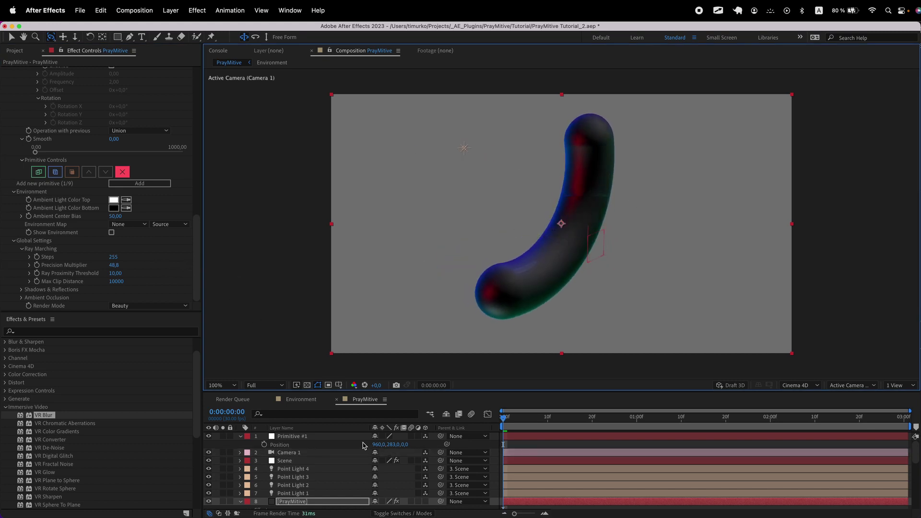
click(111, 265)
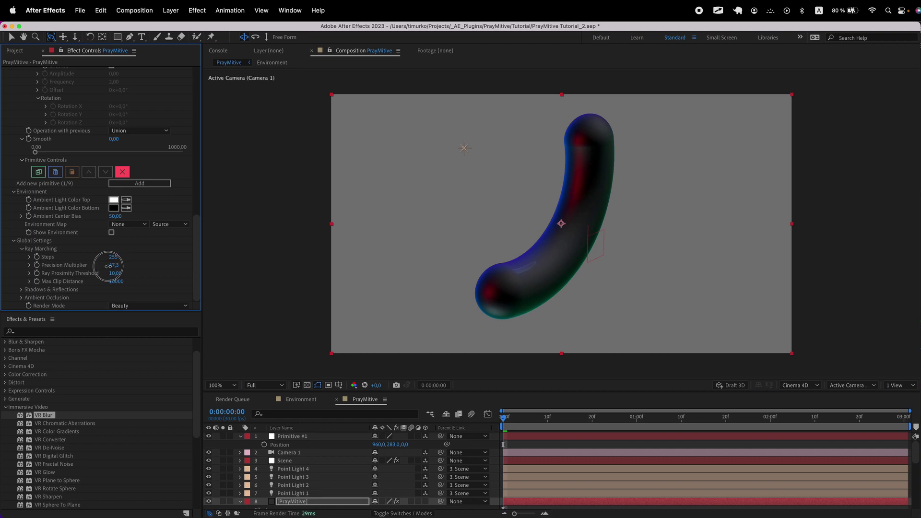
Try different Ray Marching Steps values on the capsule and settle on 255.
drag(112, 257, 209, 261)
drag(563, 231, 571, 232)
drag(116, 260, 92, 260)
key(Return)
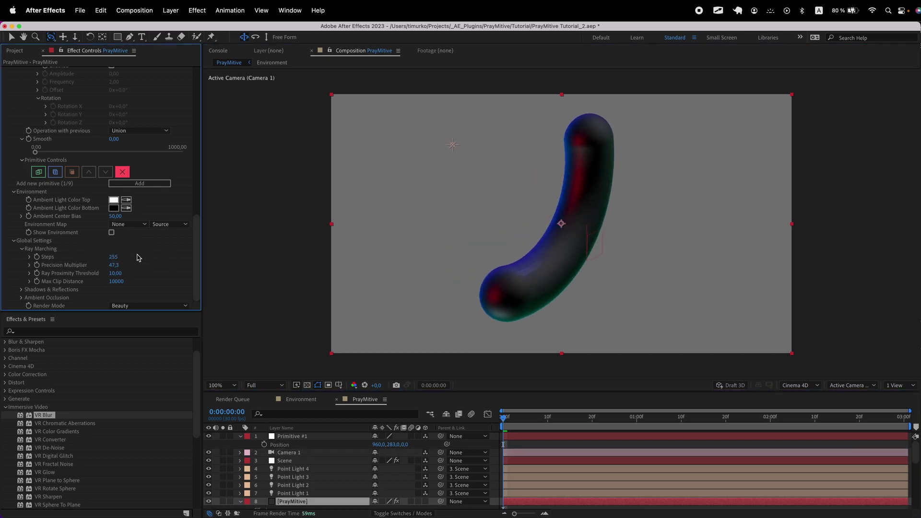
click(117, 274)
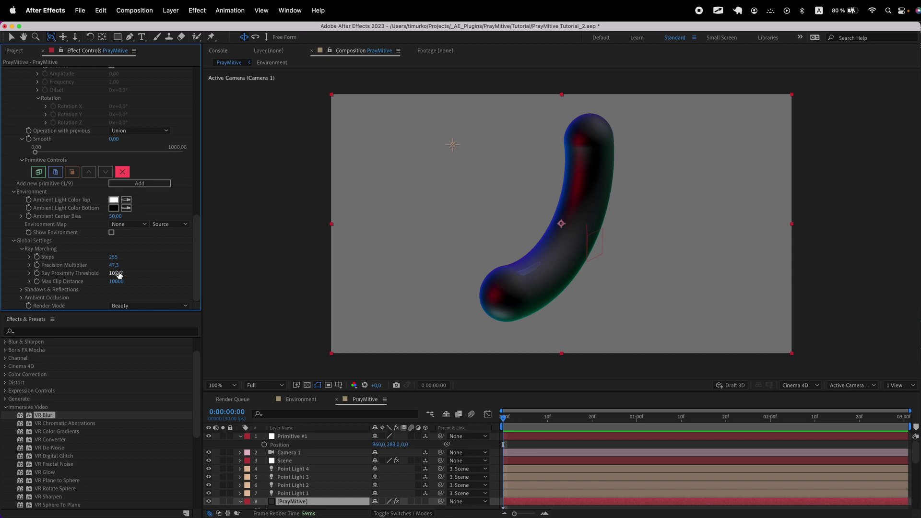
Use the Environment layer as the environment map and set the Ray Proximity Threshold to 4,71.
click(138, 224)
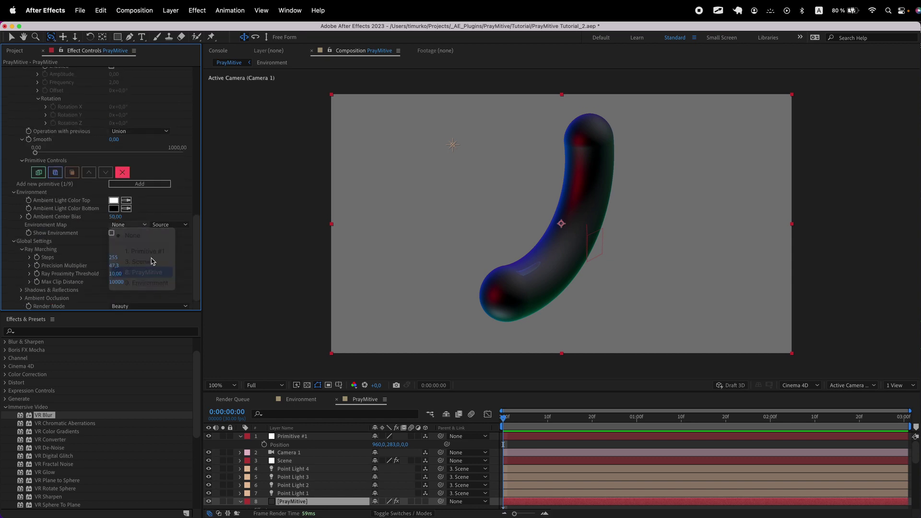
click(126, 283)
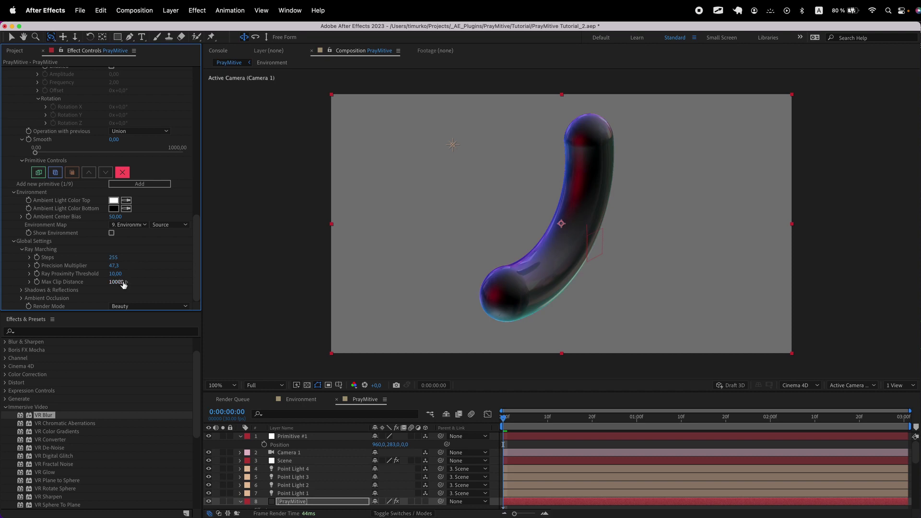
drag(113, 276, 51, 274)
Set the capsule's Bend strength to -250, its Glossiness to 92 and the glossiness Fresnel Edge Bias to 0.
click(76, 37)
drag(572, 252, 571, 219)
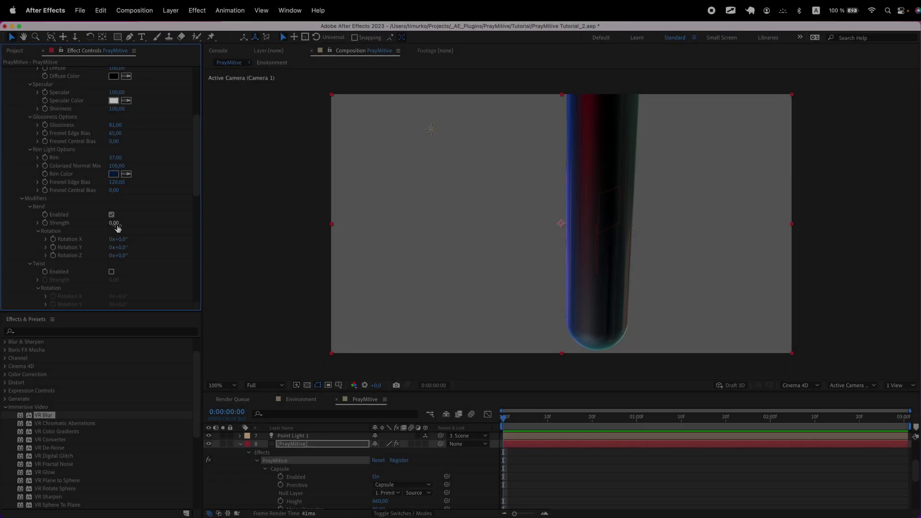
drag(114, 223, 104, 229)
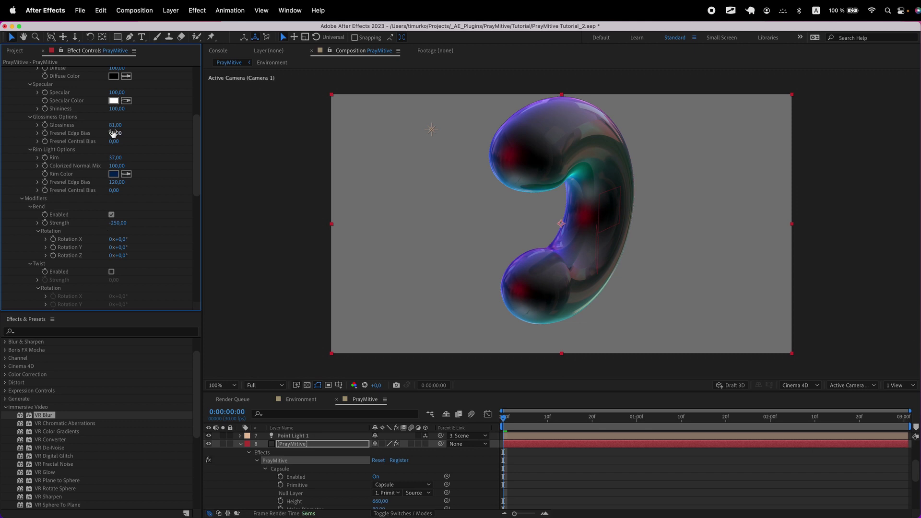
mouse_move(114, 133)
mouse_down()
mouse_move(77, 134)
mouse_move(122, 128)
mouse_up()
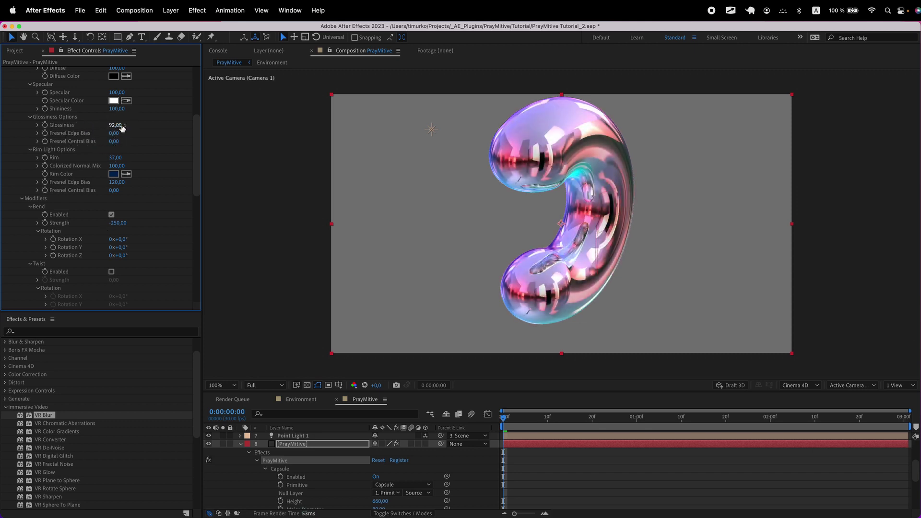
Compare Max Reflections values of 0 and 3, and leave the setting at 0.
scroll(122, 128, down, 15)
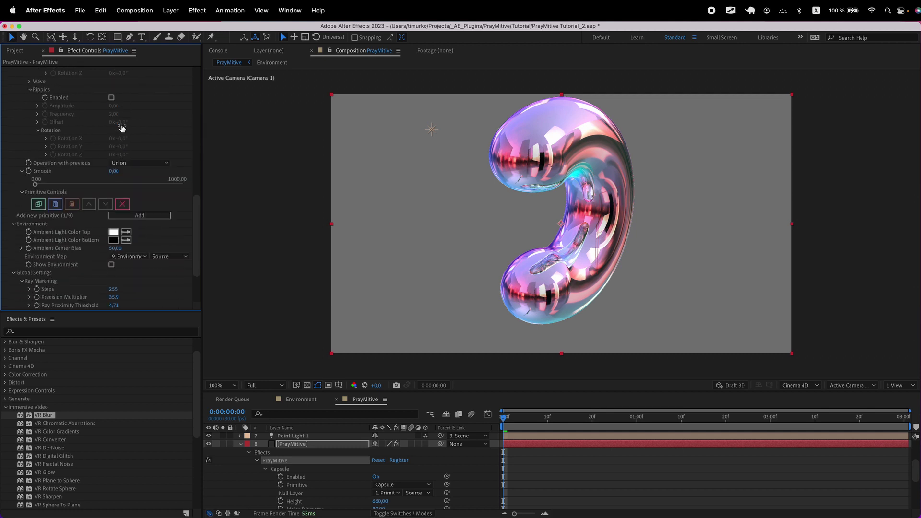
drag(111, 258, 94, 258)
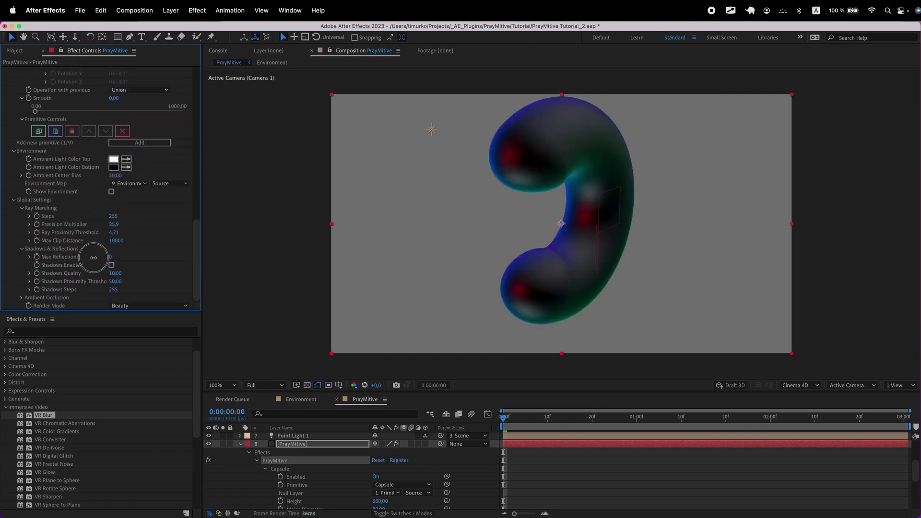
click(30, 257)
drag(41, 270, 90, 273)
key(3)
drag(600, 269, 602, 188)
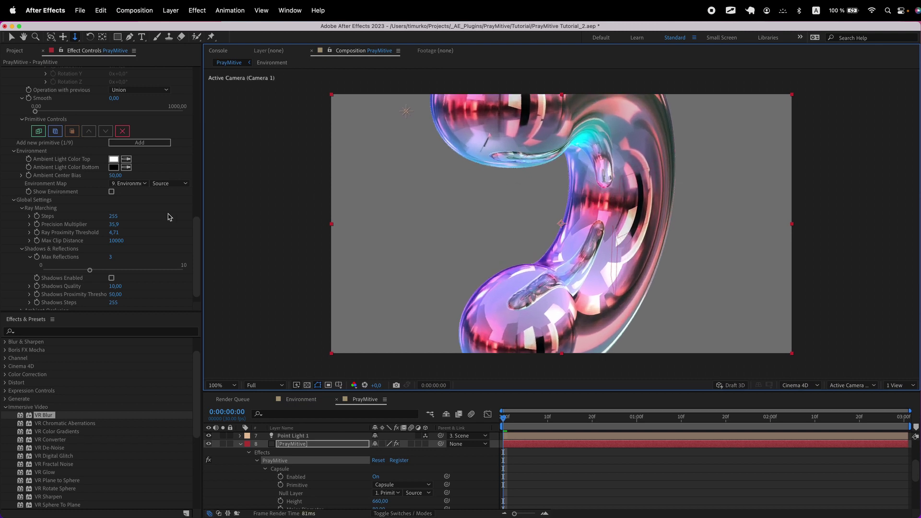
drag(90, 274, 38, 272)
Add a new sphere primitive to the effect and delete it again.
scroll(56, 254, up, 5)
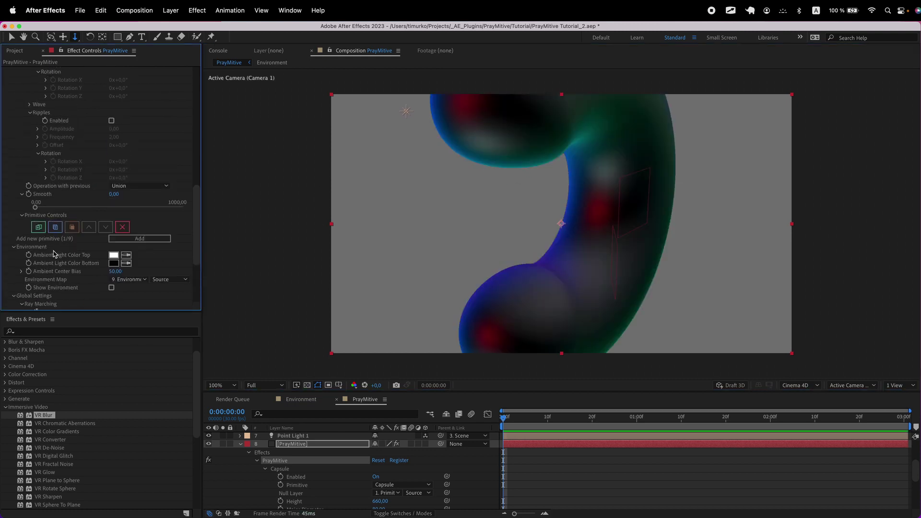
key(alt+Tab)
mouse_move(18, 218)
mouse_down()
mouse_move(124, 205)
mouse_move(152, 222)
mouse_move(51, 242)
mouse_move(16, 224)
mouse_up()
key(Escape)
click(124, 240)
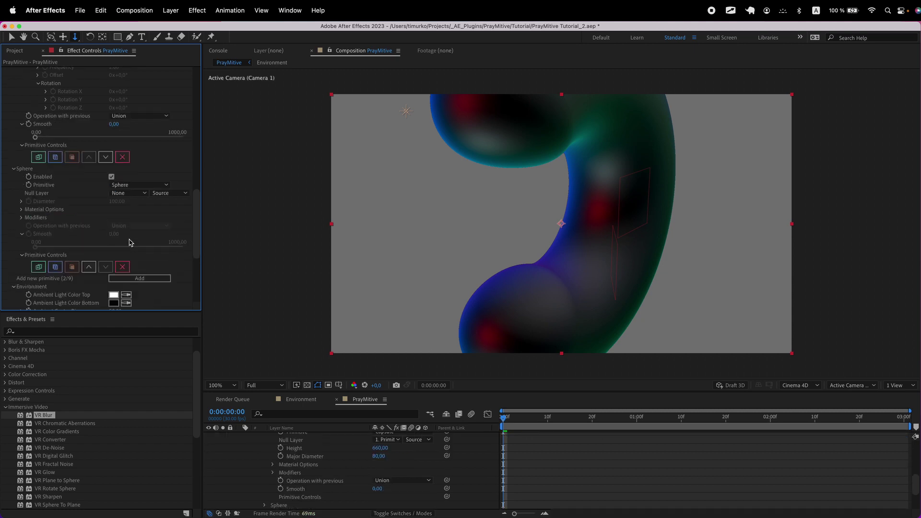
scroll(125, 246, down, 4)
click(124, 246)
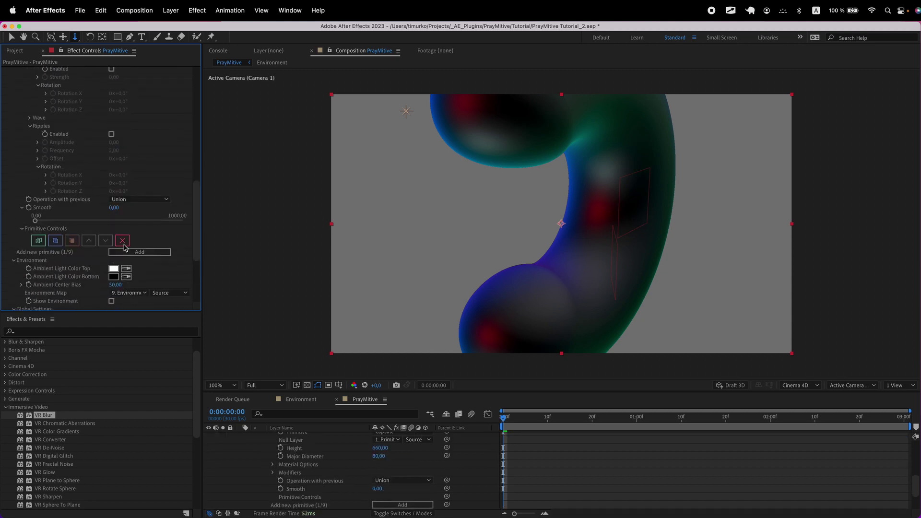
Duplicate the capsule primitive and the Primitive #1 null layer, moving the duplicated null about 296 along Z.
click(40, 241)
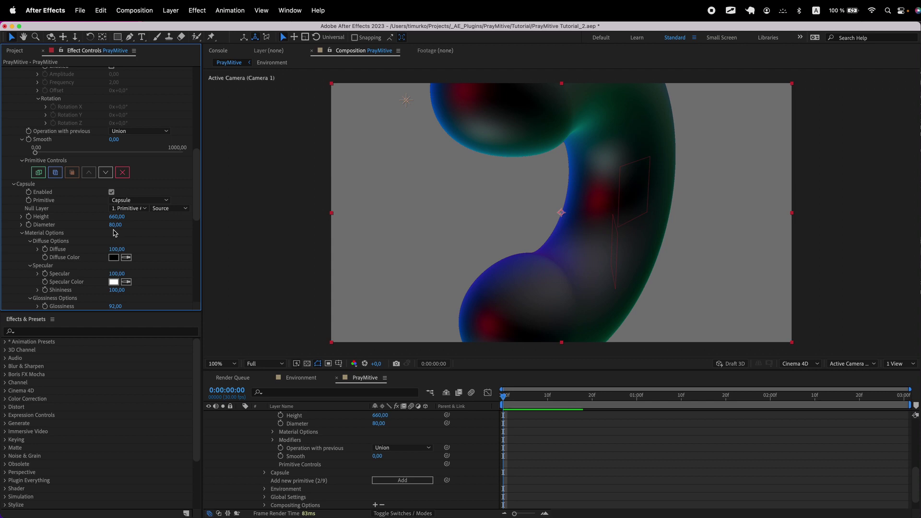
scroll(315, 461, up, 10)
click(300, 416)
key(super+d)
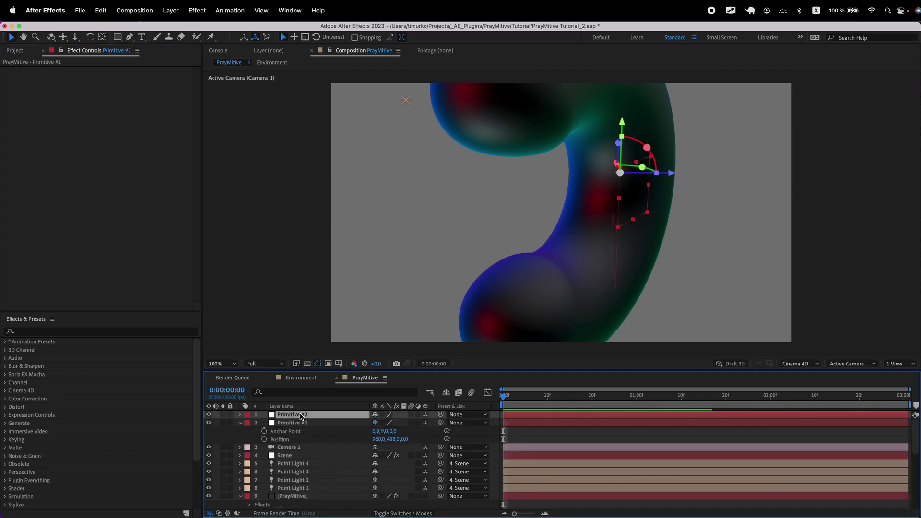
drag(670, 183, 484, 181)
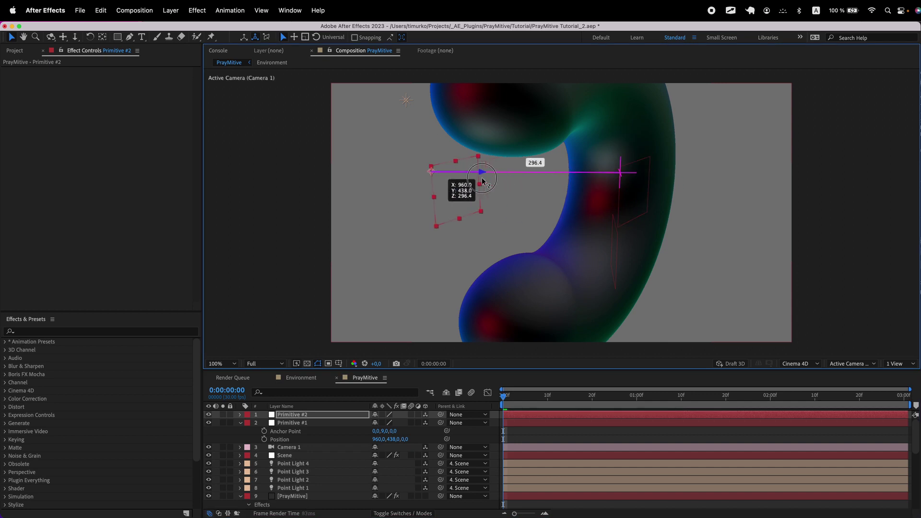
Assign Primitive #2 as the null layer of the second capsule in the PrayMitive effect.
scroll(308, 461, down, 5)
click(310, 449)
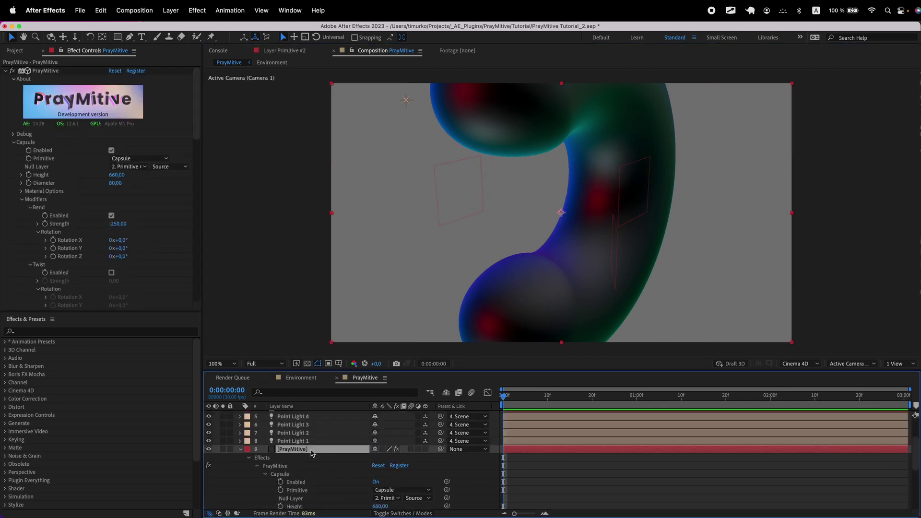
click(13, 143)
click(129, 175)
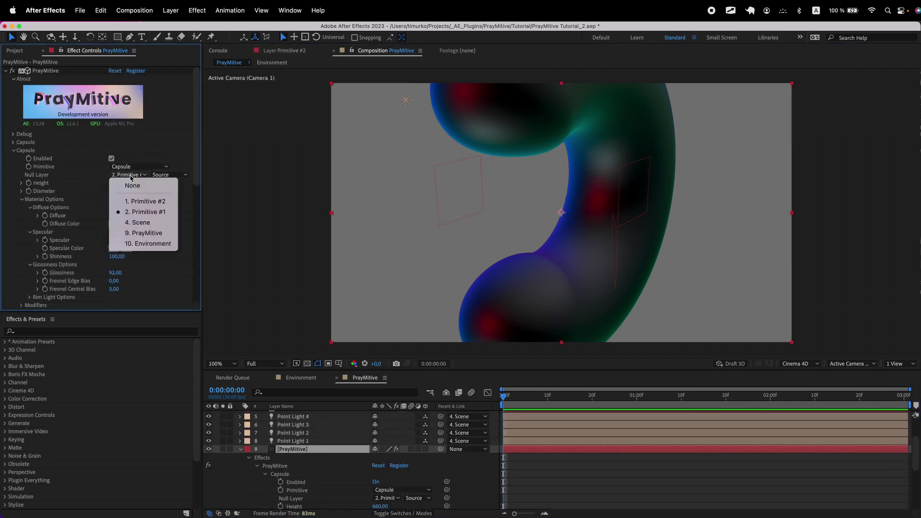
click(145, 201)
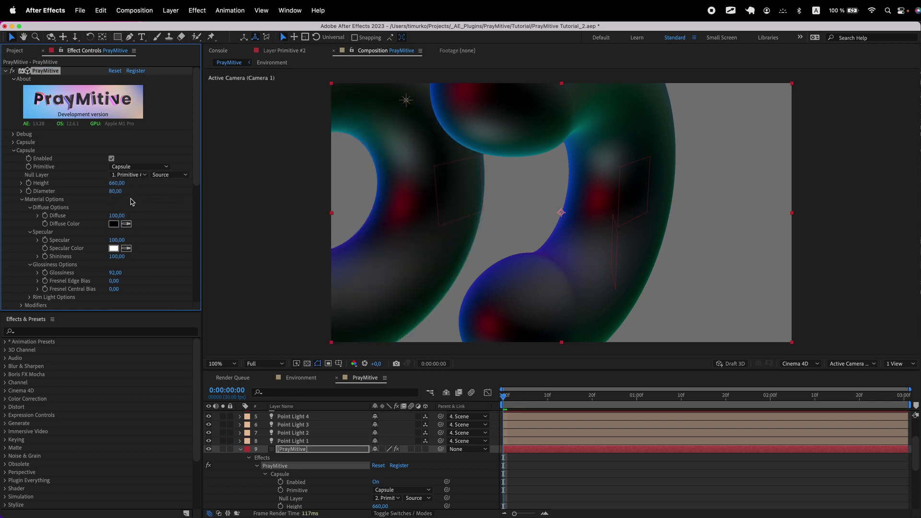
Disable the Bend modifier on the second capsule and set its height to 300.
click(75, 37)
drag(519, 176, 538, 357)
click(51, 37)
mouse_move(510, 243)
mouse_down()
mouse_move(561, 239)
mouse_move(518, 237)
mouse_up()
click(21, 199)
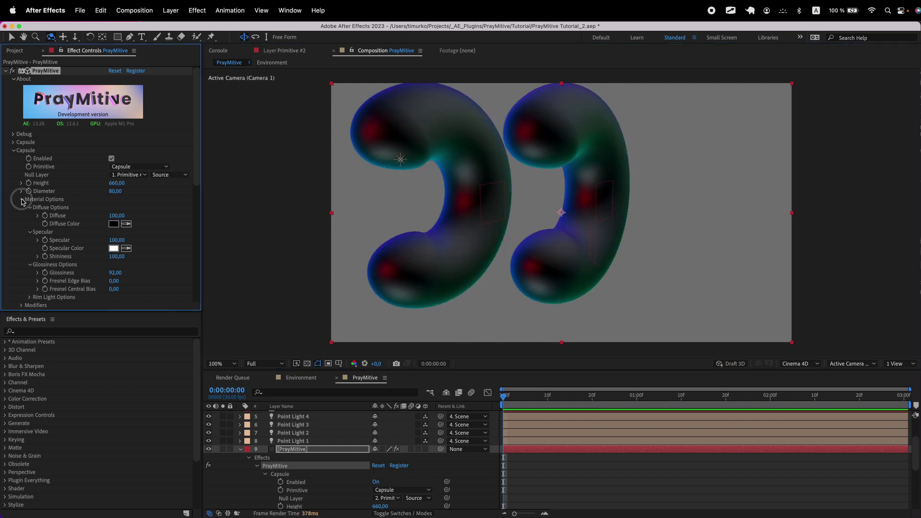
click(21, 208)
click(29, 240)
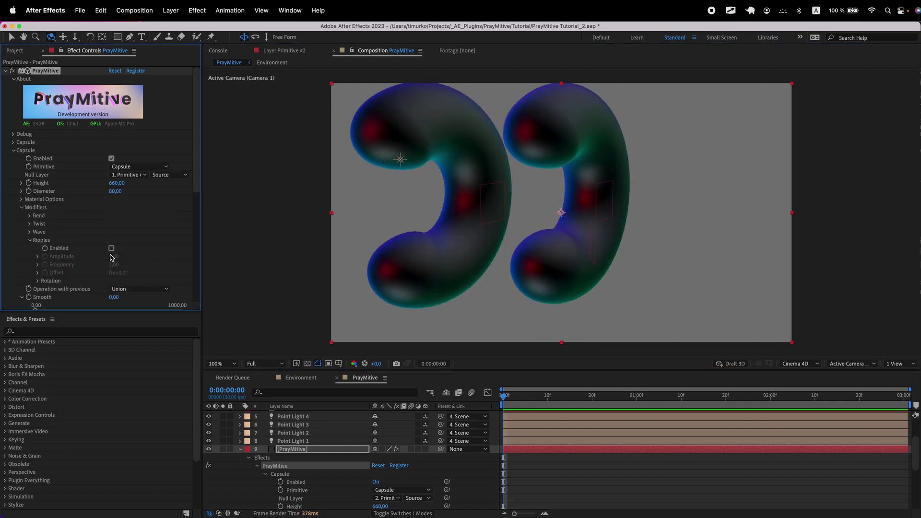
click(30, 232)
click(29, 223)
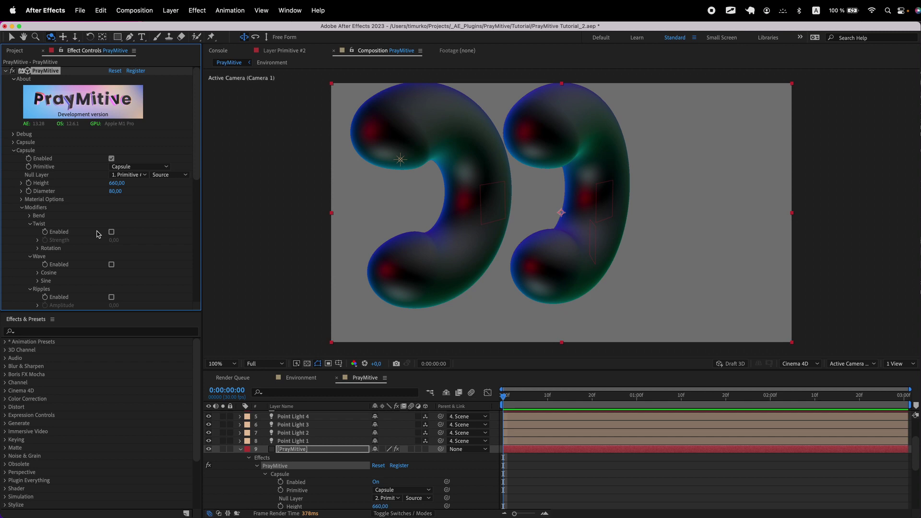
click(30, 215)
click(111, 224)
mouse_move(119, 184)
mouse_down()
mouse_move(93, 182)
mouse_move(113, 186)
mouse_up()
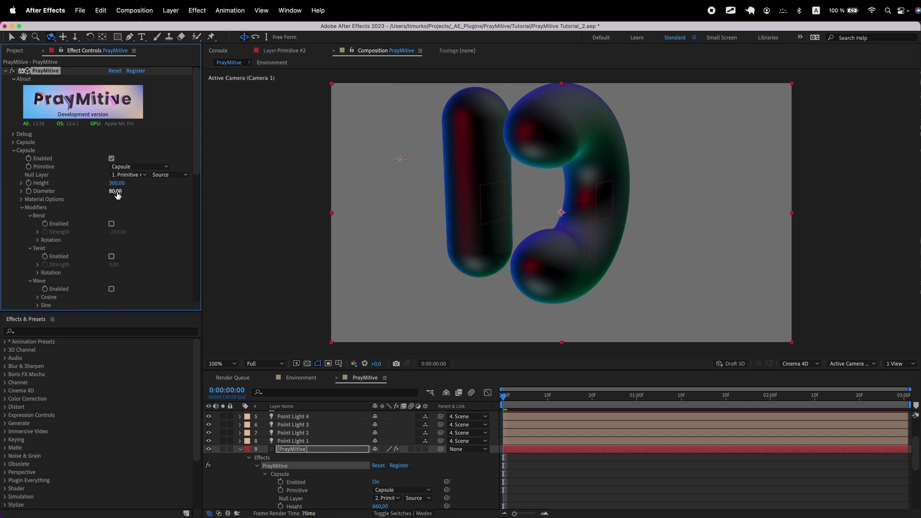
click(114, 192)
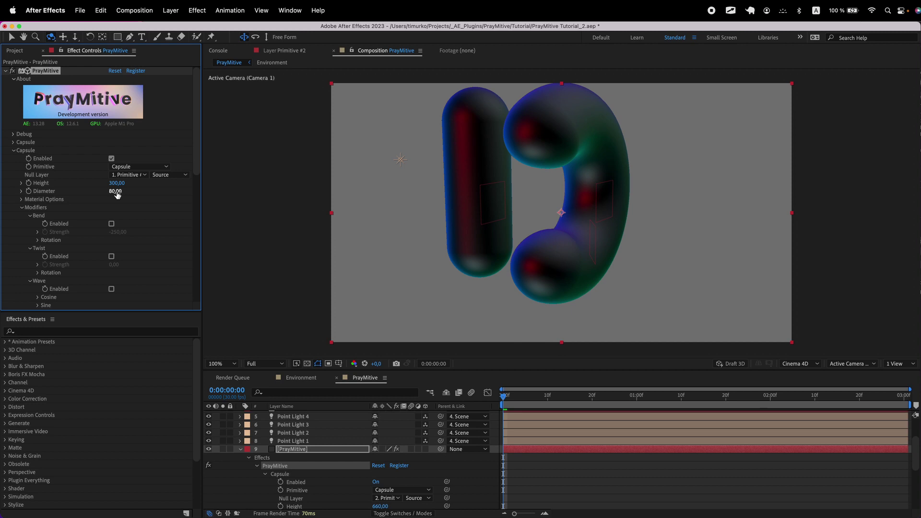
Copy the second capsule's parameters and paste them onto the first capsule.
click(22, 207)
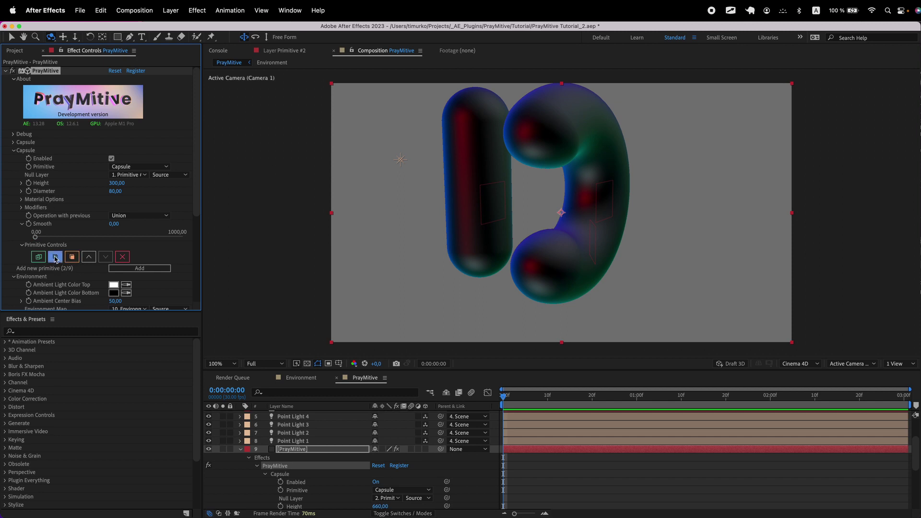
click(13, 143)
click(21, 128)
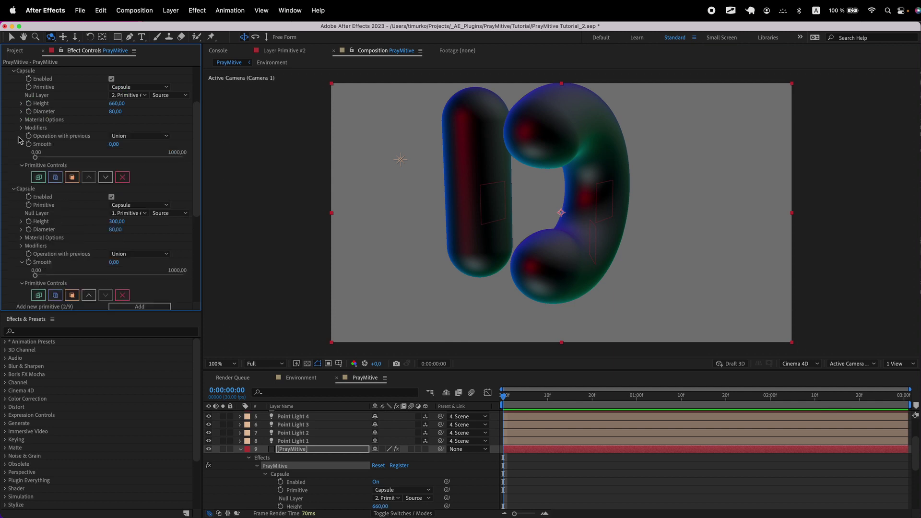
click(72, 177)
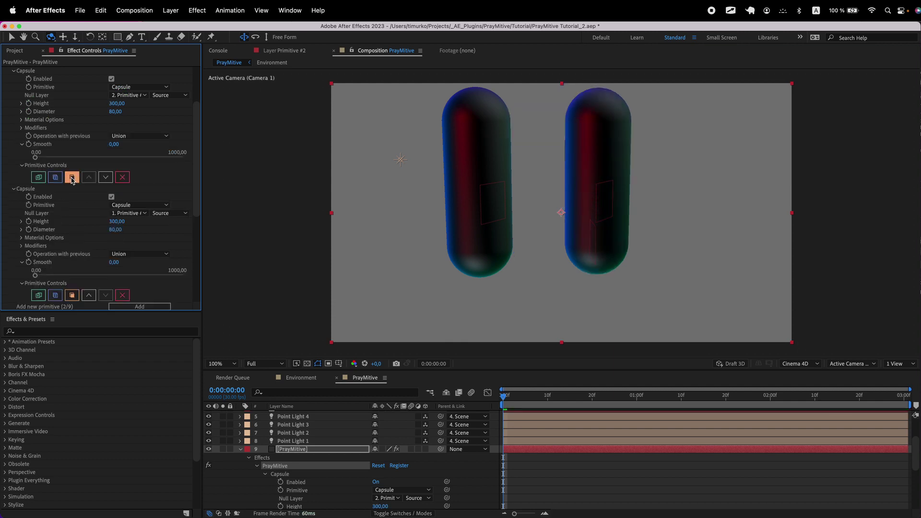
Change the second capsule's diffuse color to red CA3C3C.
click(21, 238)
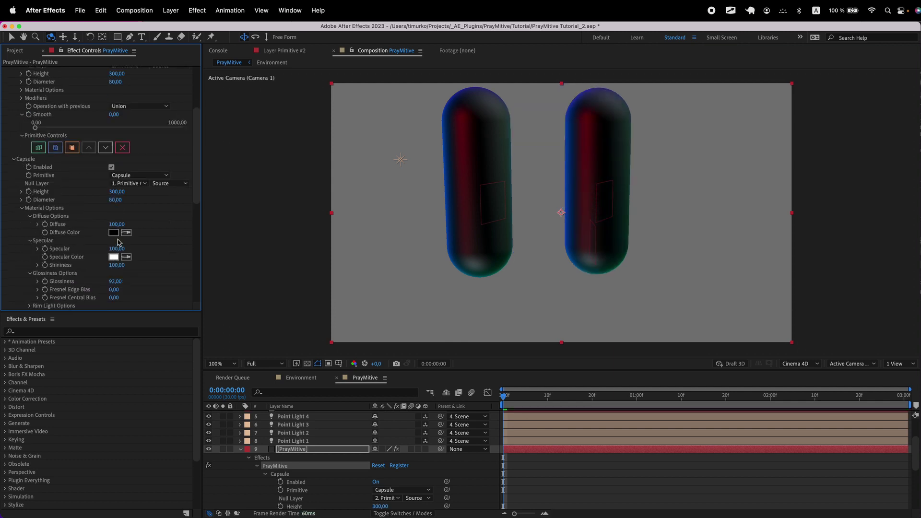
click(114, 232)
click(163, 335)
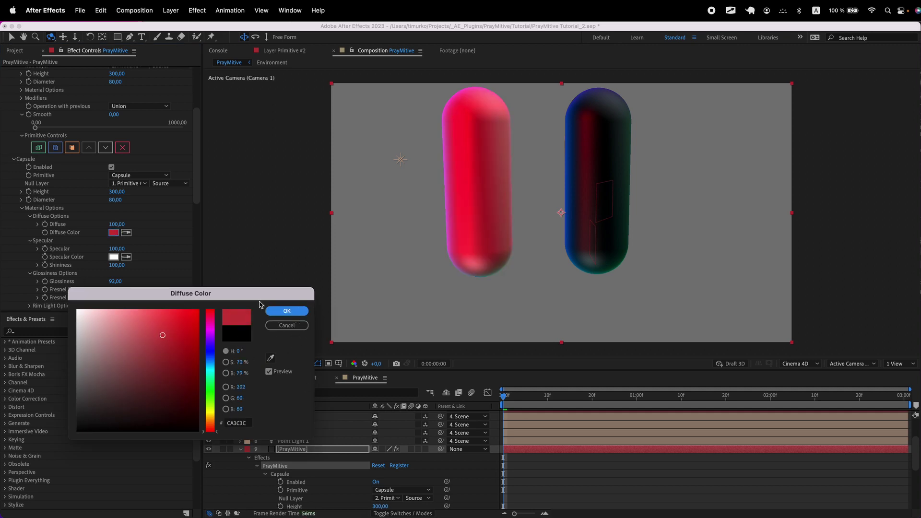
click(287, 310)
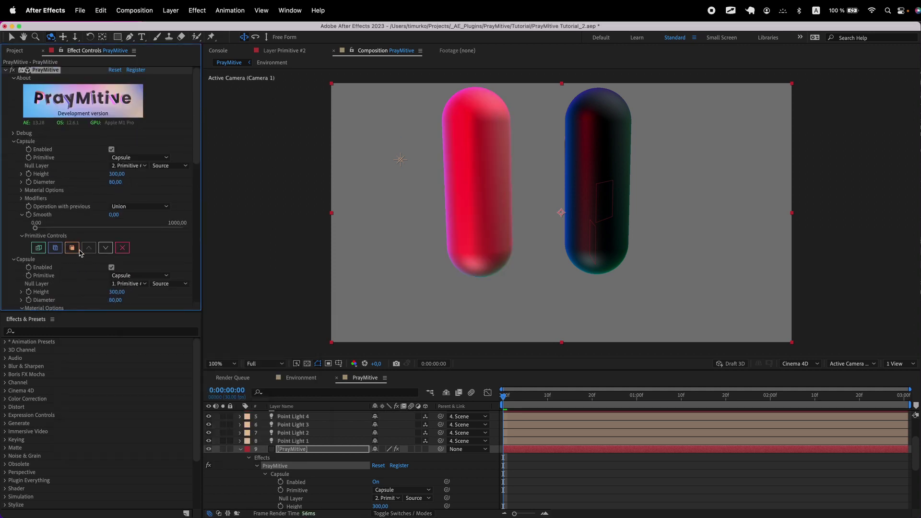
Paste the red capsule's parameters onto the first capsule and restore the black diffuse color on both.
click(72, 247)
scroll(85, 281, down, 6)
click(114, 156)
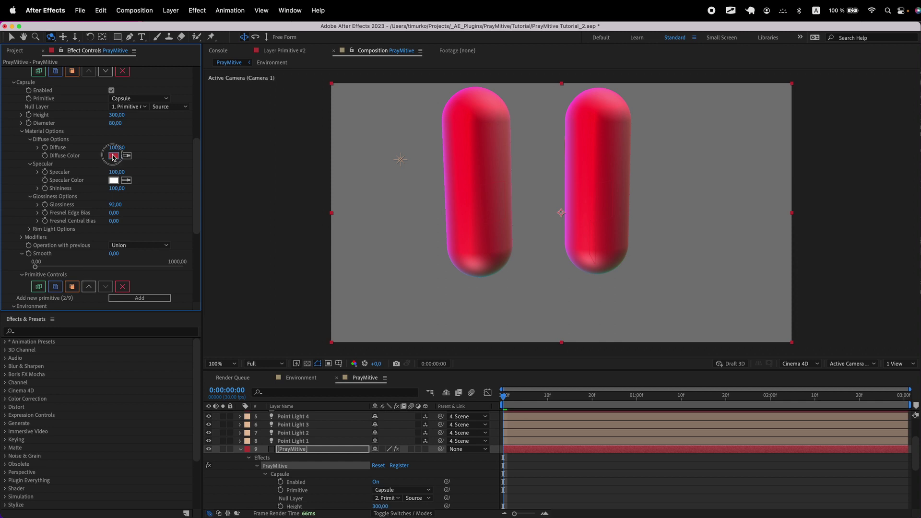
click(287, 326)
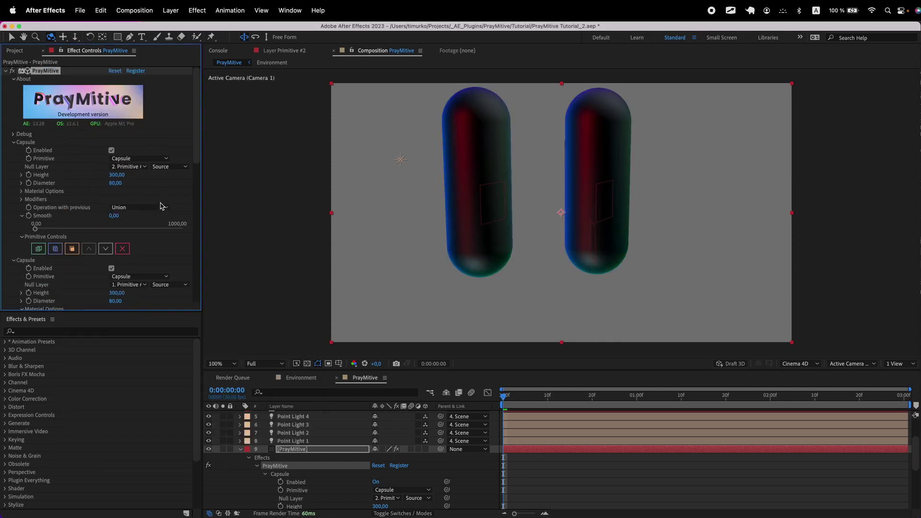
Set Max Reflections to 2 in the global shadow and reflection settings.
scroll(161, 206, down, 6)
drag(41, 257, 73, 260)
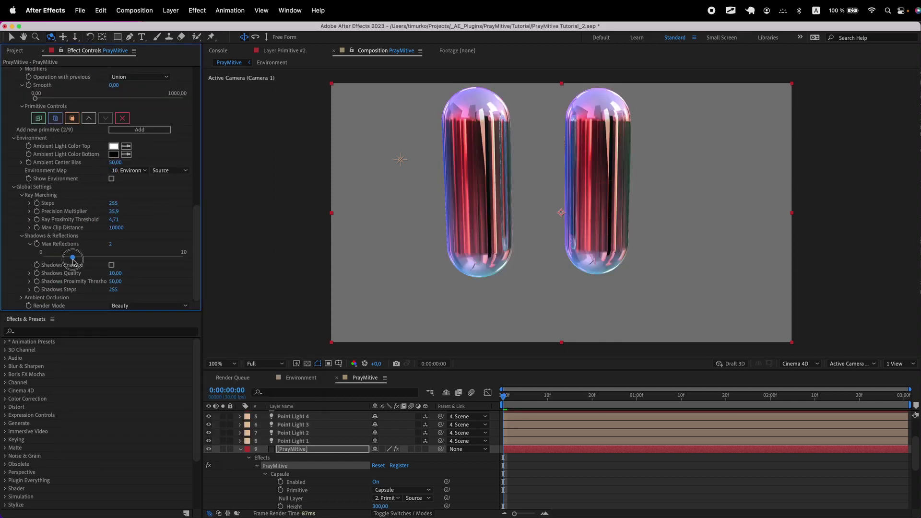
Change the first primitive to a sphere with a diameter of 170.
click(120, 160)
click(119, 168)
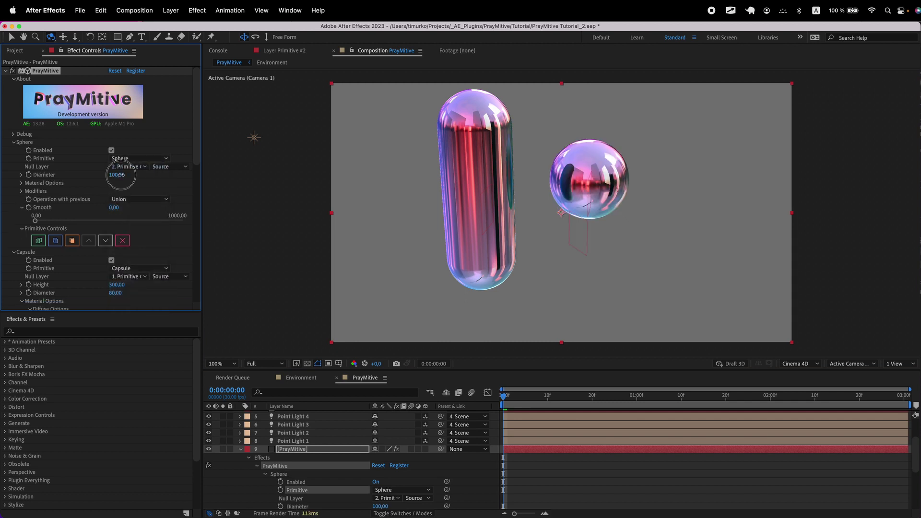
drag(117, 175, 150, 175)
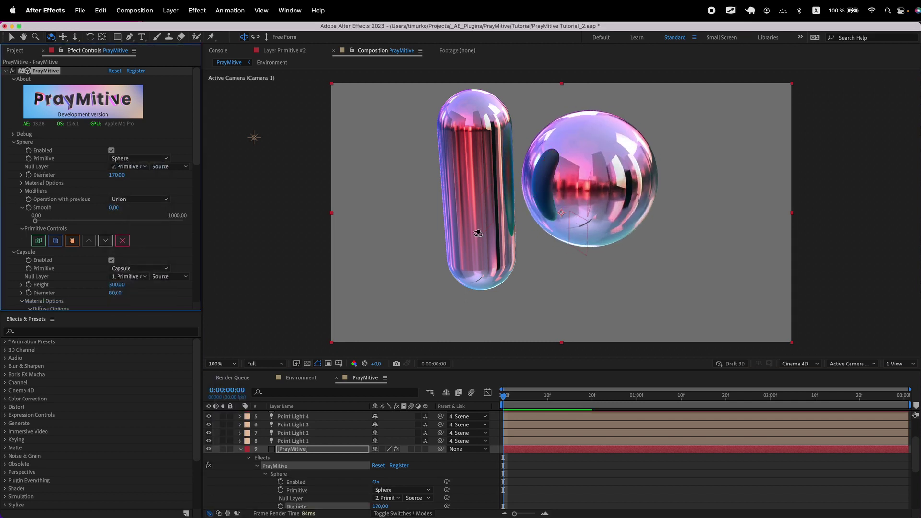
Raise Max Reflections to 3 in the global shadow and reflection settings.
scroll(148, 246, down, 12)
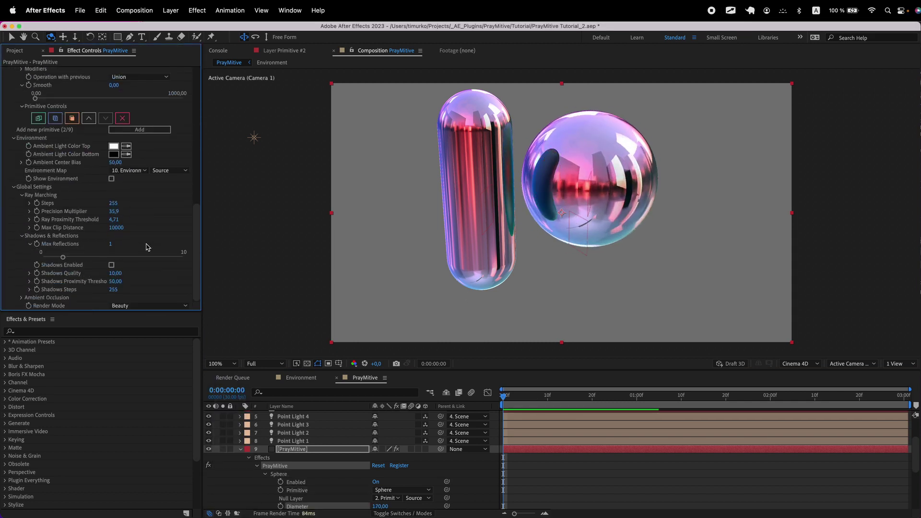
drag(64, 259, 85, 259)
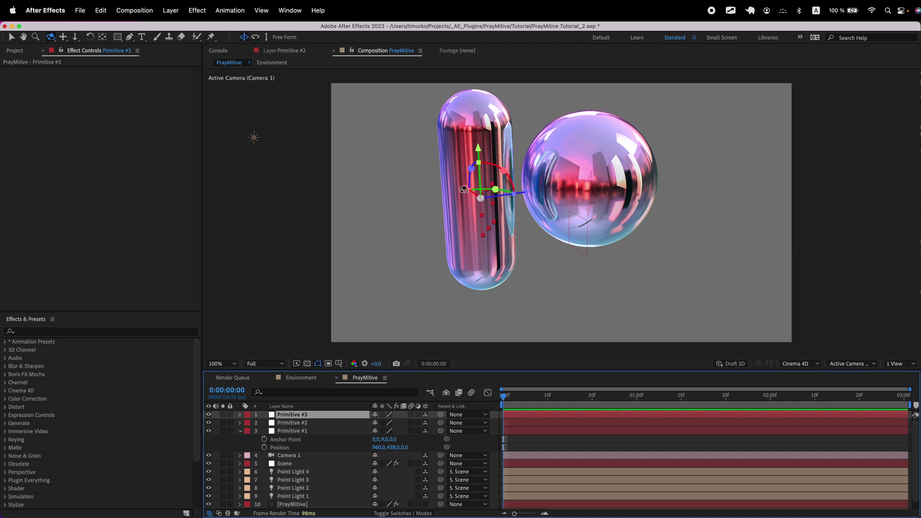
Move the Primitive #3 null down below the gap between the capsule and the sphere.
key(v)
drag(464, 190, 509, 219)
drag(528, 182, 474, 285)
drag(531, 302, 574, 304)
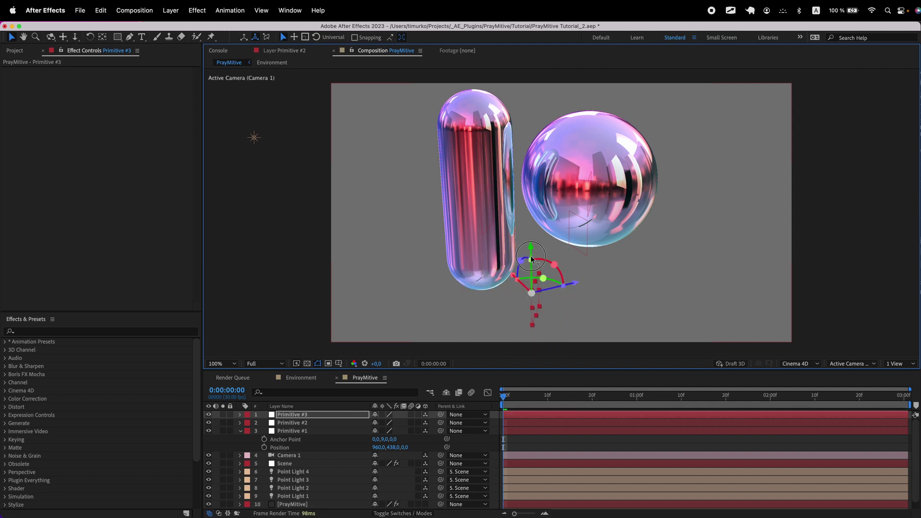
Add a third primitive to the PrayMitive effect as a cylinder controlled by the Primitive #3 null.
scroll(313, 497, down, 1)
click(313, 497)
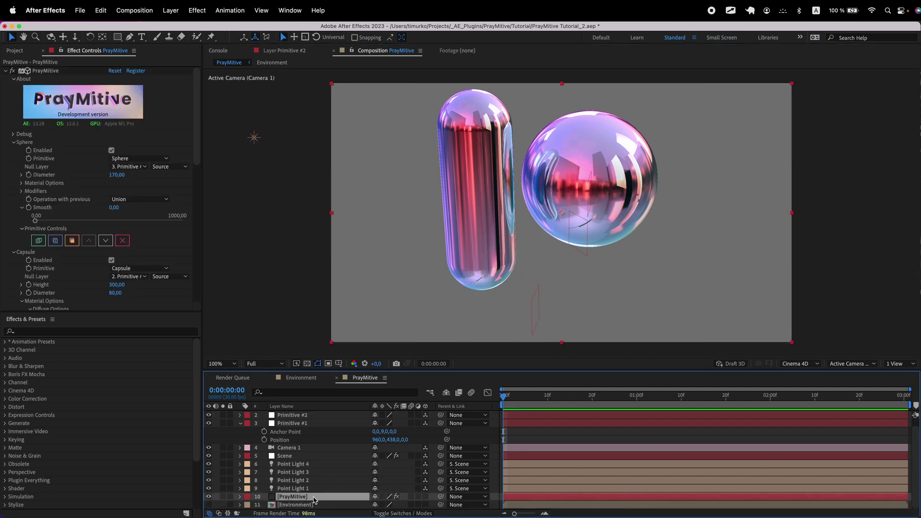
click(13, 142)
click(13, 150)
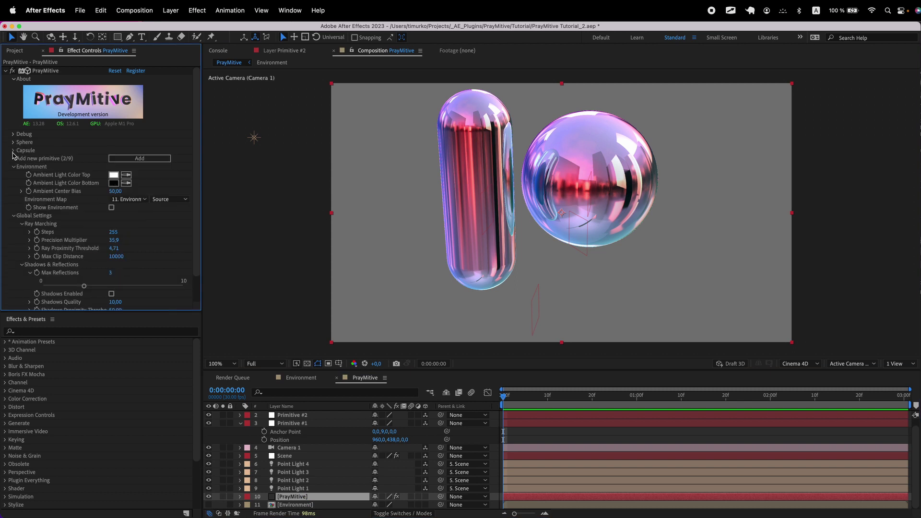
click(144, 159)
click(141, 177)
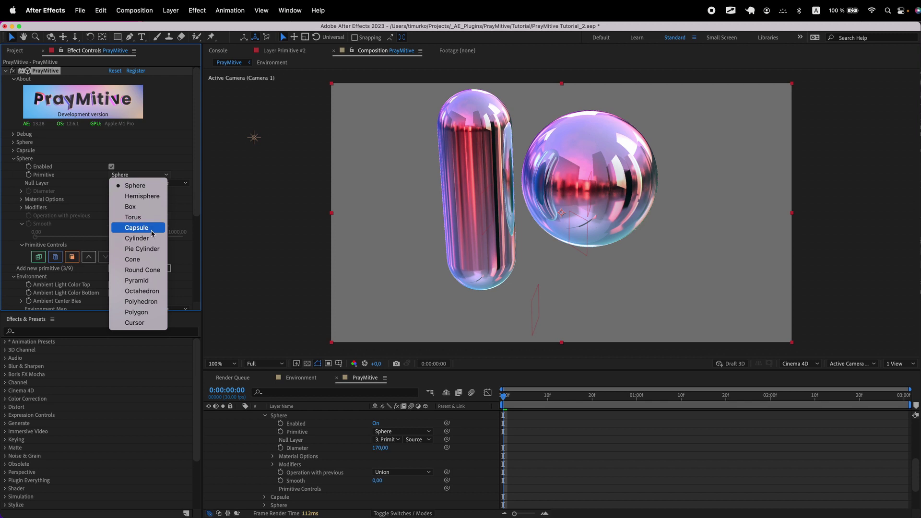
click(147, 238)
click(128, 184)
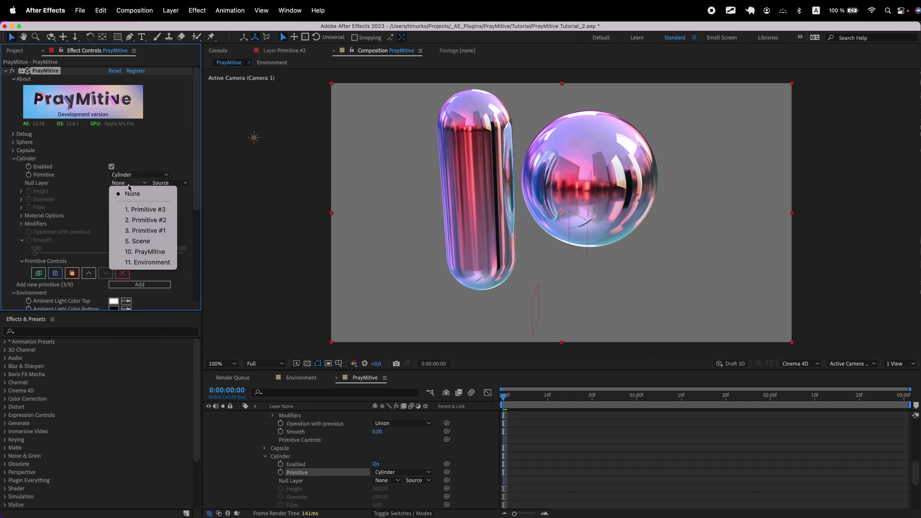
click(159, 211)
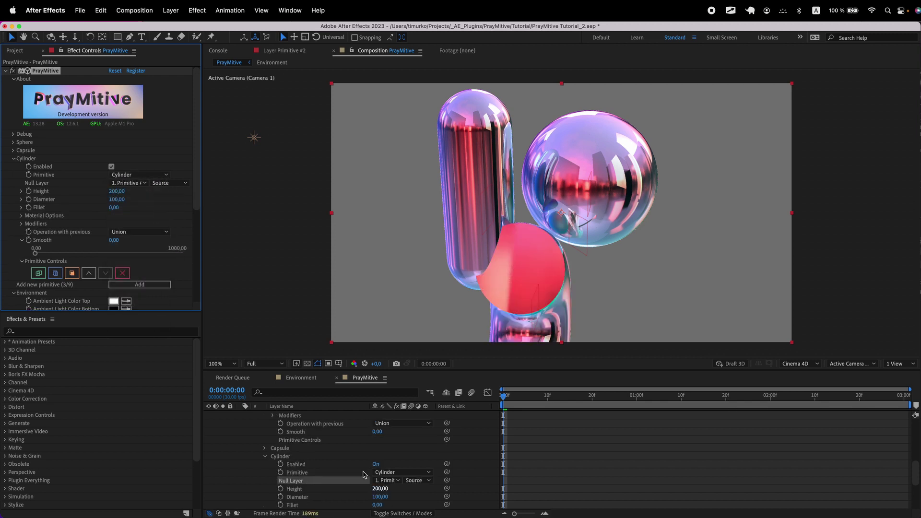
Rename the Primitive #3 null to Primitive Floor #3.
scroll(336, 460, up, 15)
click(315, 415)
key(Return)
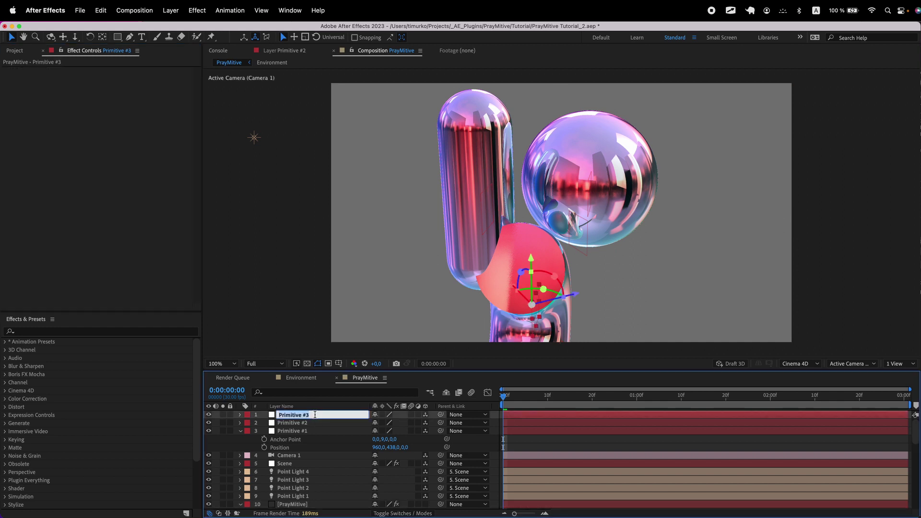
key(Right)
key(Return)
Disable the Bend modifier on the cylinder primitive.
scroll(331, 454, down, 5)
click(308, 463)
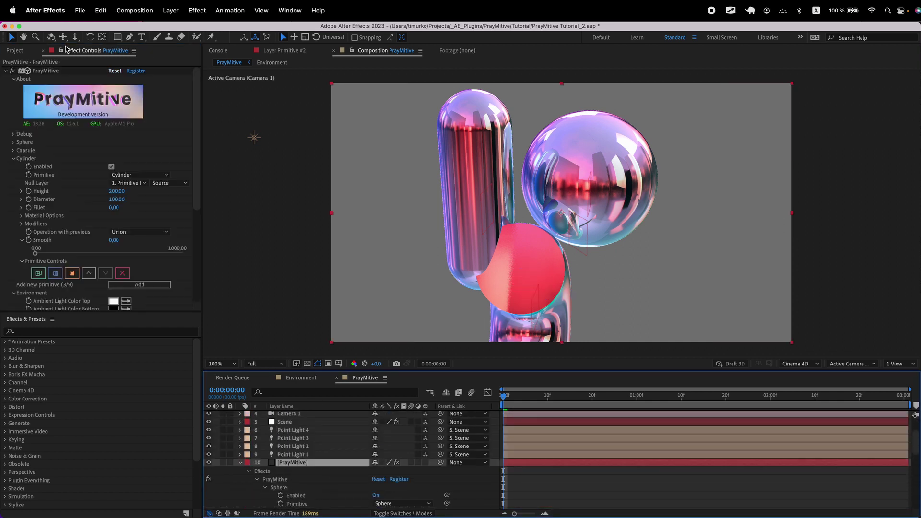
click(51, 38)
drag(547, 258, 379, 251)
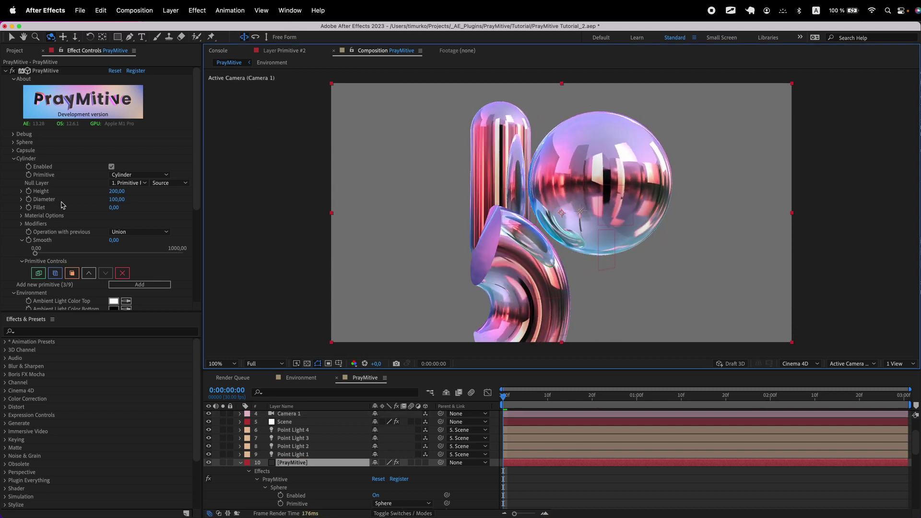
scroll(42, 204, down, 1)
scroll(40, 205, down, 5)
click(22, 144)
click(30, 152)
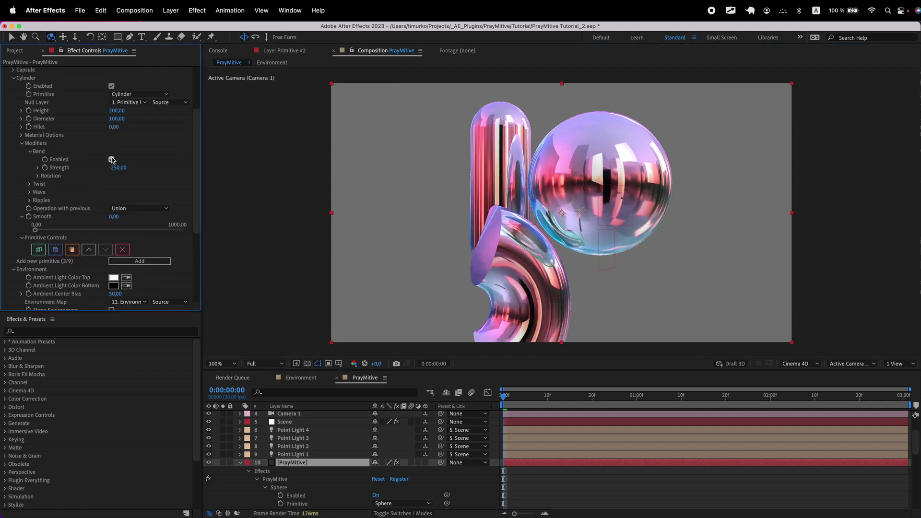
click(111, 160)
Flatten the cylinder into a floor disc with a diameter of 820 and a height of 0.
scroll(62, 145, up, 1)
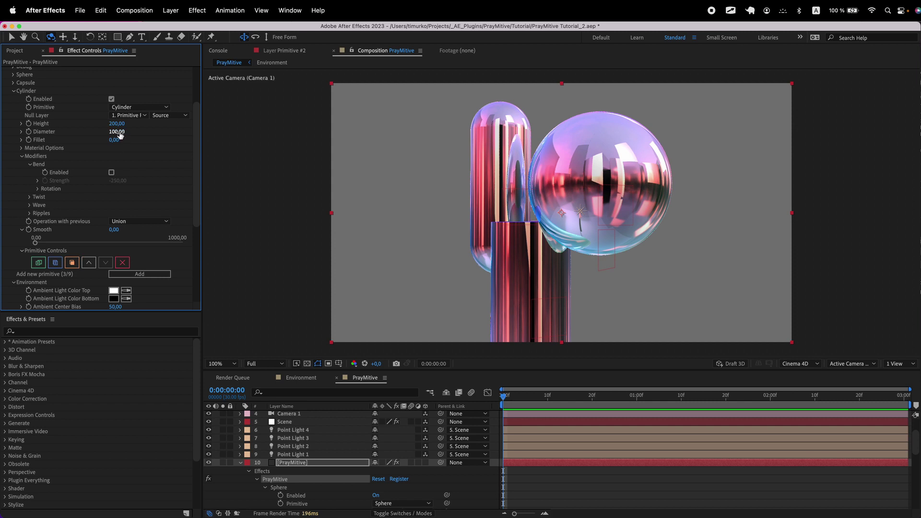
mouse_move(118, 133)
mouse_down()
mouse_move(108, 132)
mouse_move(156, 132)
mouse_move(105, 123)
mouse_up()
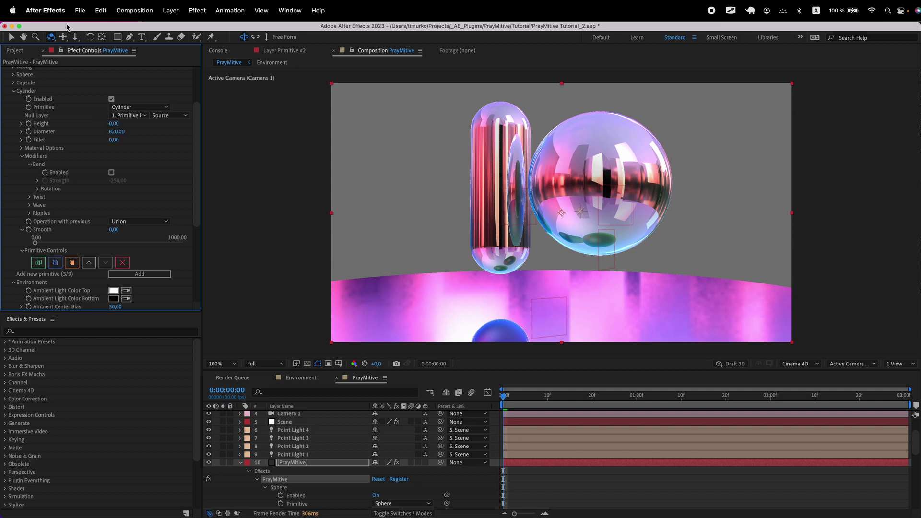
drag(522, 287, 538, 300)
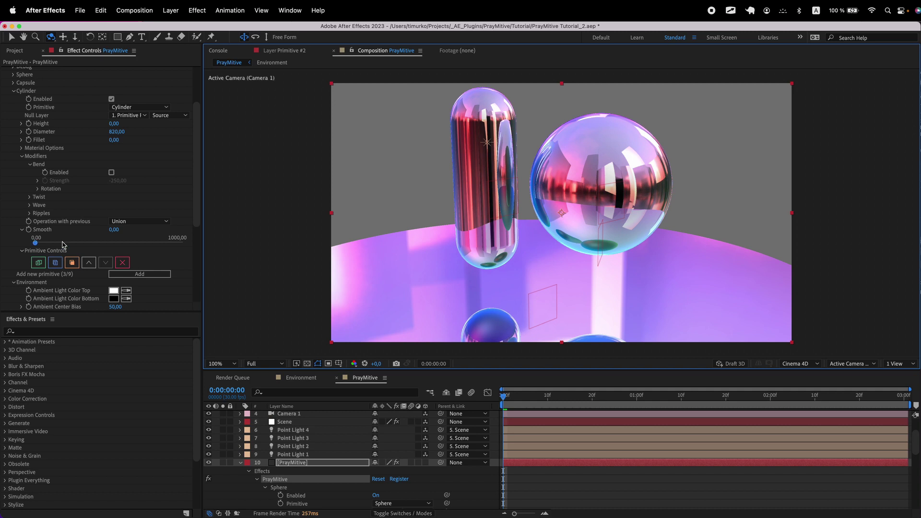
Try Max Reflections at 1 for comparison and set it to 2.
scroll(72, 246, down, 5)
click(110, 245)
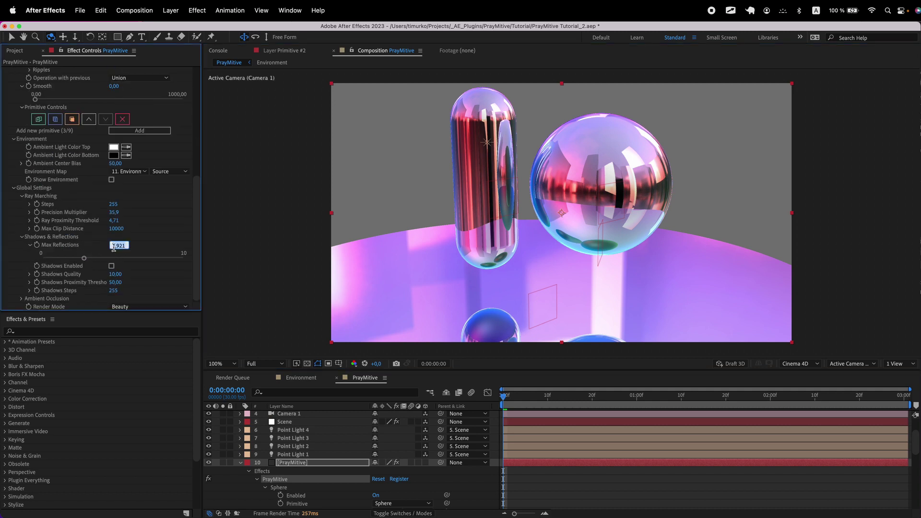
text(1)
key(Return)
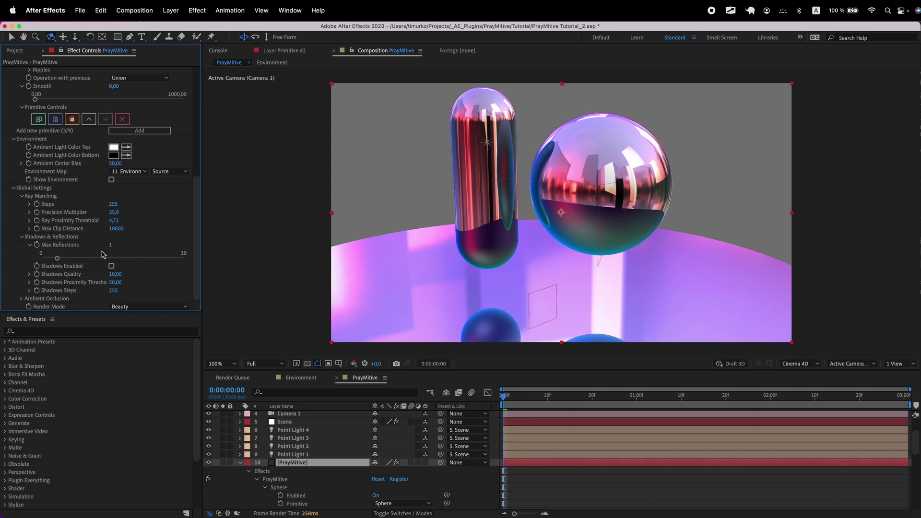
click(111, 245)
key(Return)
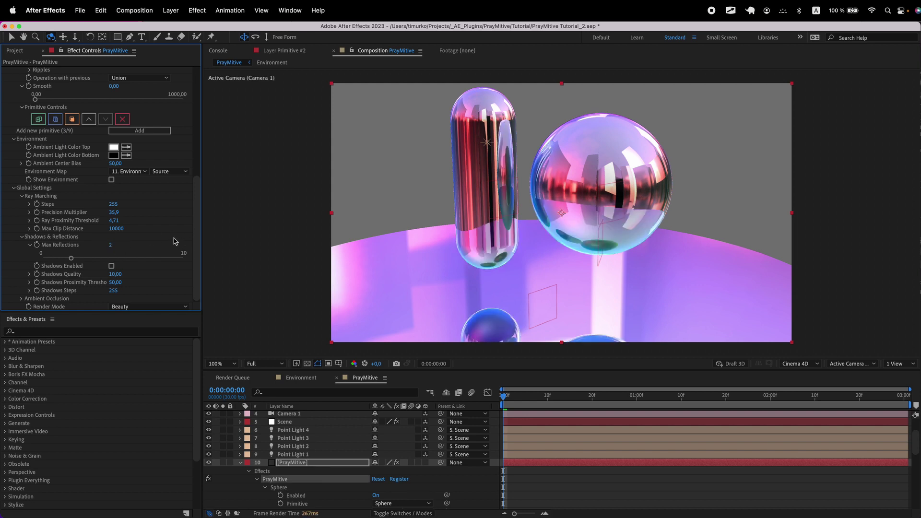
Remove the environment map from the scene by setting it to None.
drag(528, 279, 536, 250)
click(128, 170)
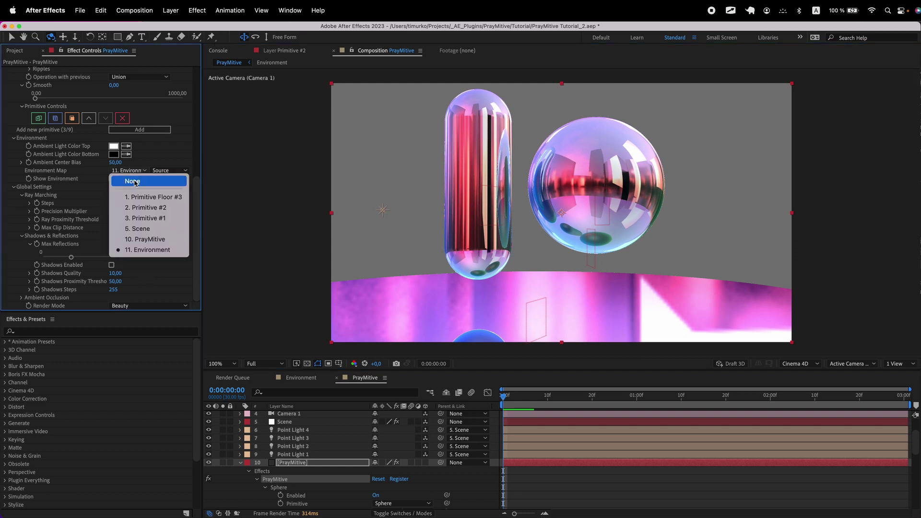
click(128, 180)
drag(569, 279, 568, 297)
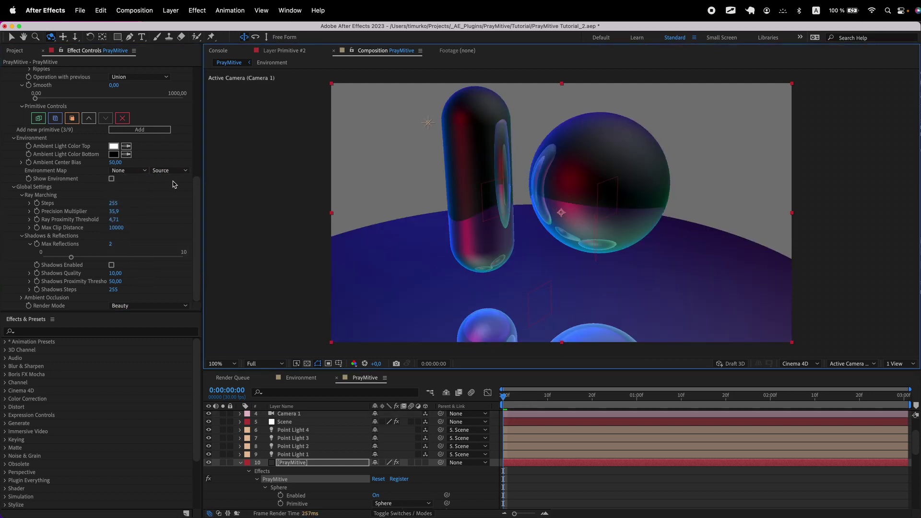
Set the primitives' glossiness to 0 and change the sphere's diffuse color to a muted light pink.
scroll(159, 182, up, 10)
click(31, 182)
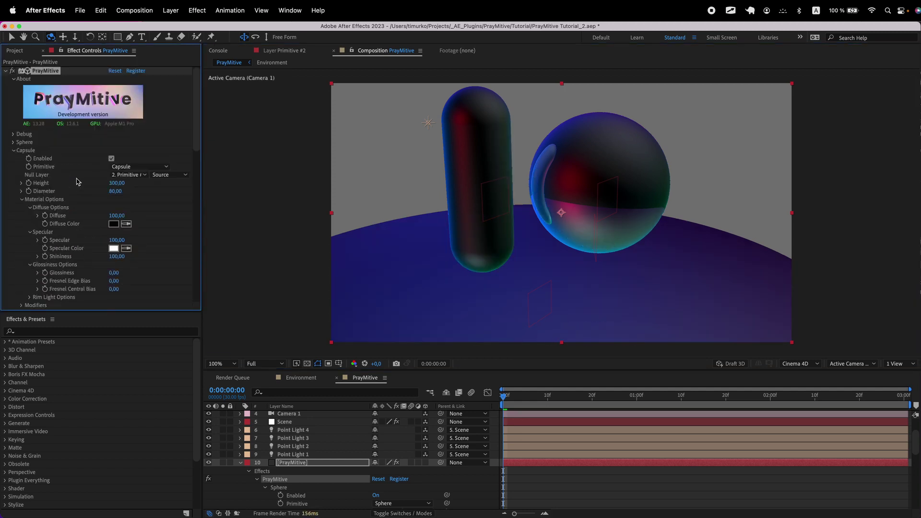
click(14, 151)
click(13, 142)
scroll(96, 192, down, 2)
click(114, 178)
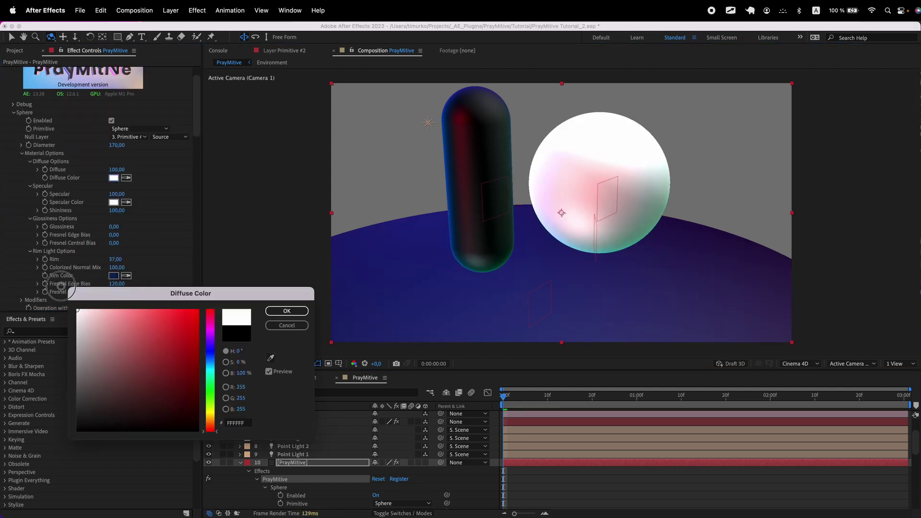
click(98, 345)
click(287, 310)
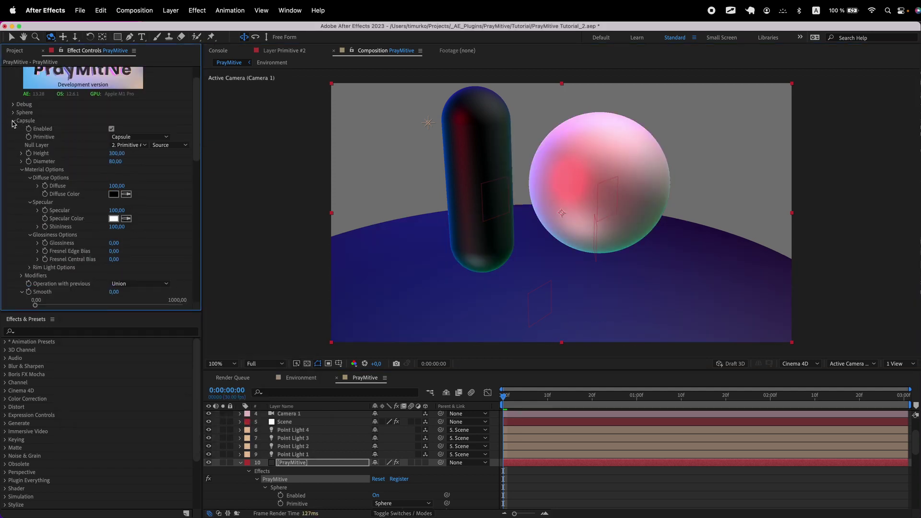
Change the capsule's diffuse color to the muted blue 428099.
click(114, 193)
click(146, 359)
click(198, 363)
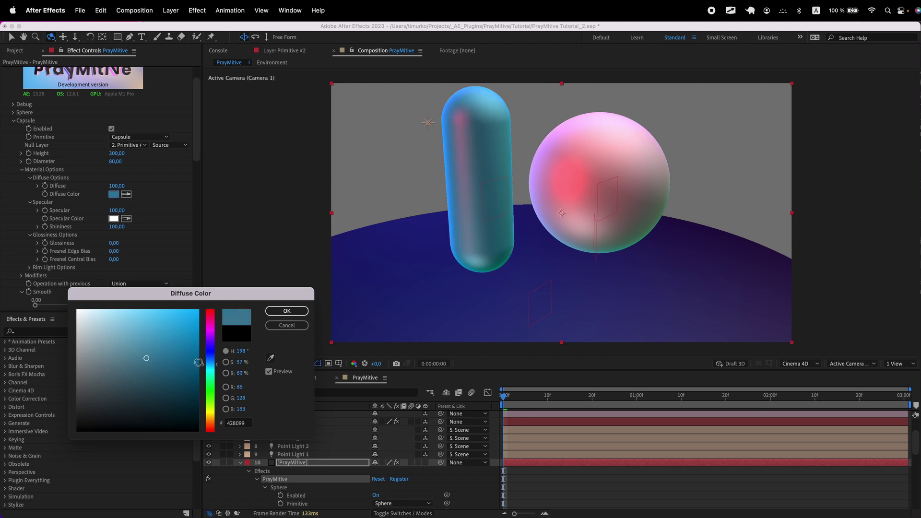
click(287, 311)
Change the floor cylinder's diffuse color to dark gray, trying white first.
scroll(111, 192, down, 10)
click(114, 178)
click(78, 310)
click(288, 311)
click(115, 170)
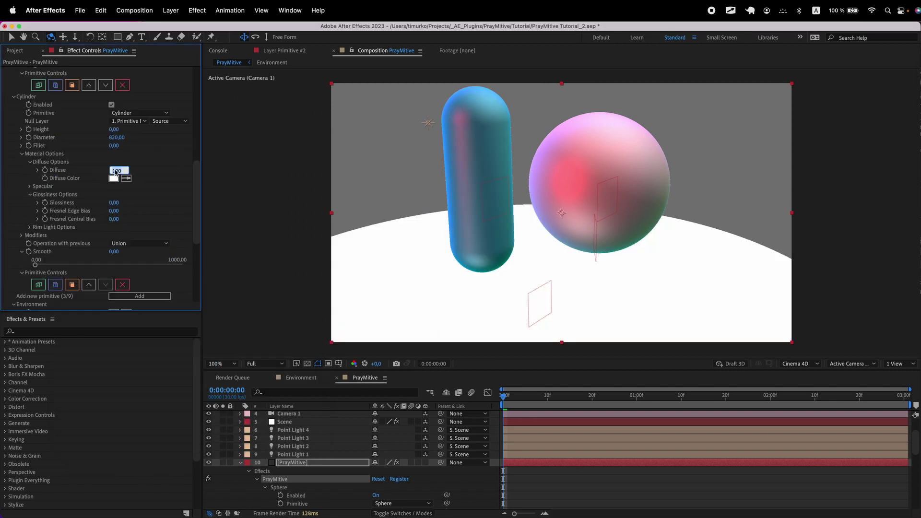
click(48, 215)
click(114, 179)
drag(89, 346, 55, 389)
key(Return)
Enable shadows in the global shadow and reflection settings.
drag(431, 195, 462, 176)
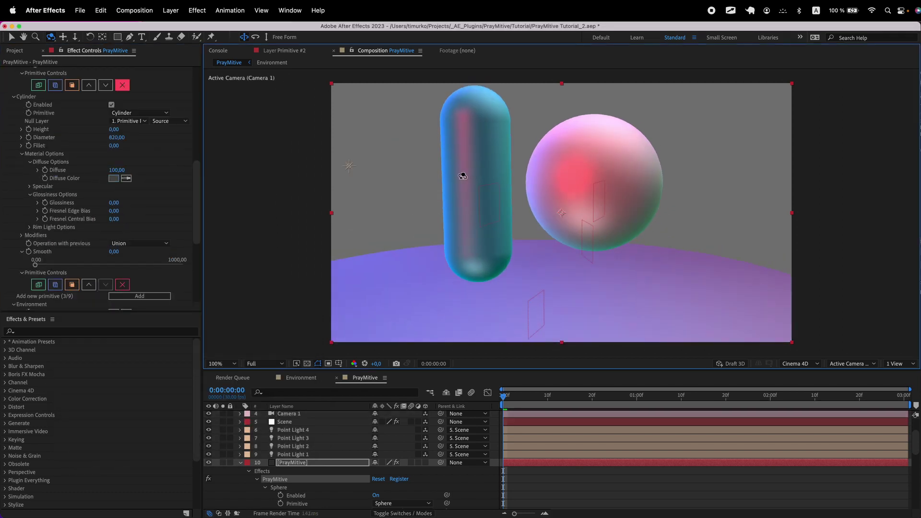
key(2)
drag(599, 300, 577, 268)
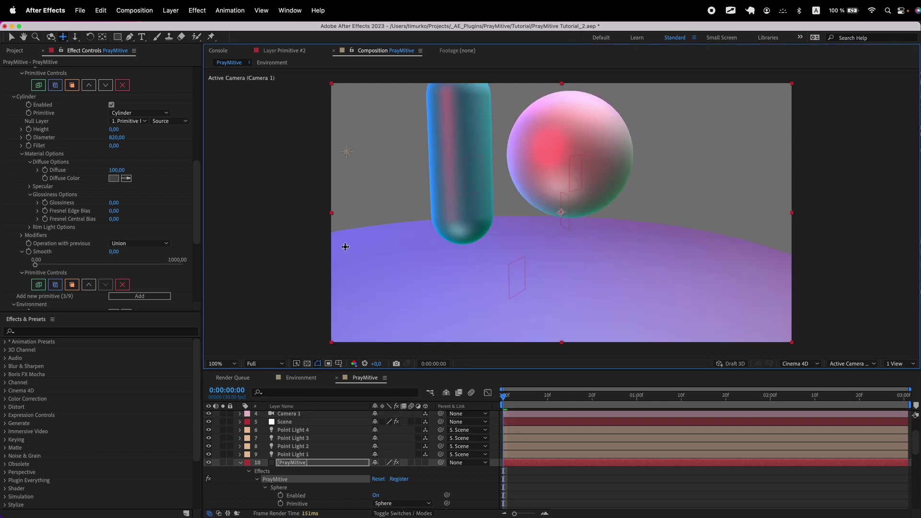
scroll(139, 279, down, 8)
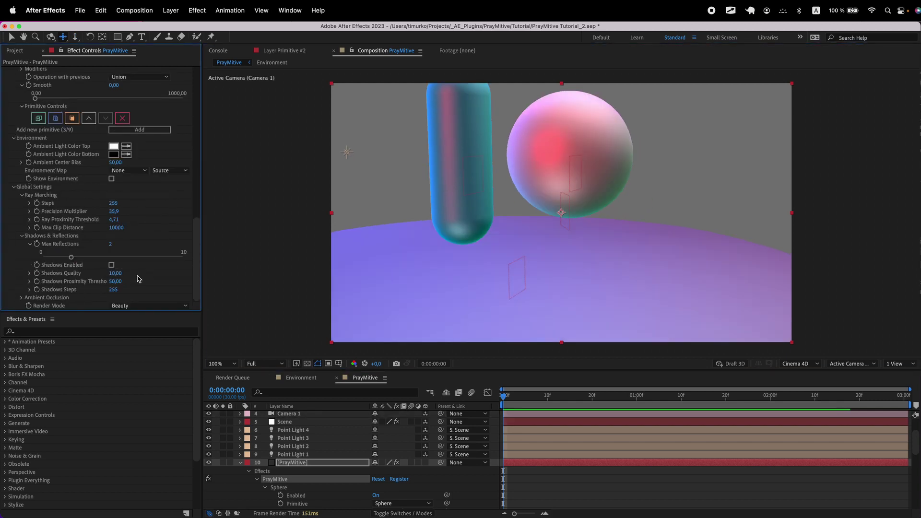
click(111, 265)
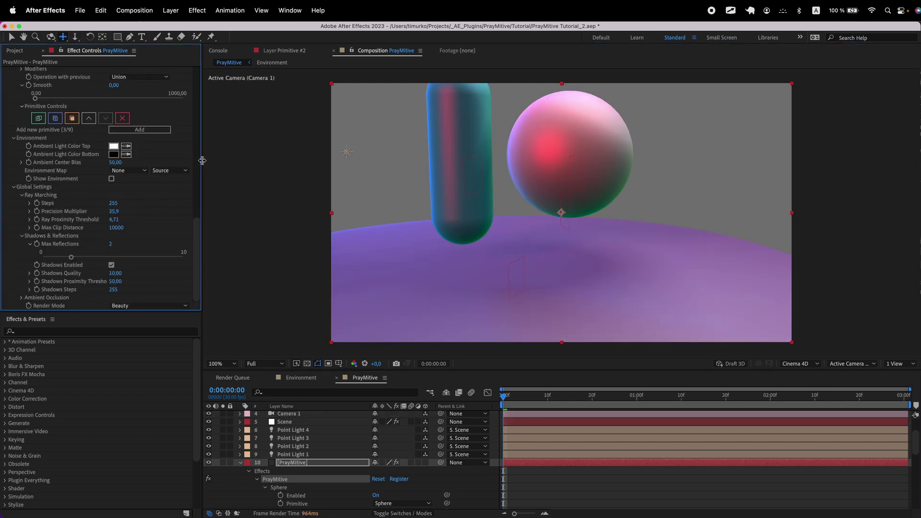
Lower the Primitive #2 null vertically so the capsule sinks partly into the floor.
click(594, 490)
click(307, 463)
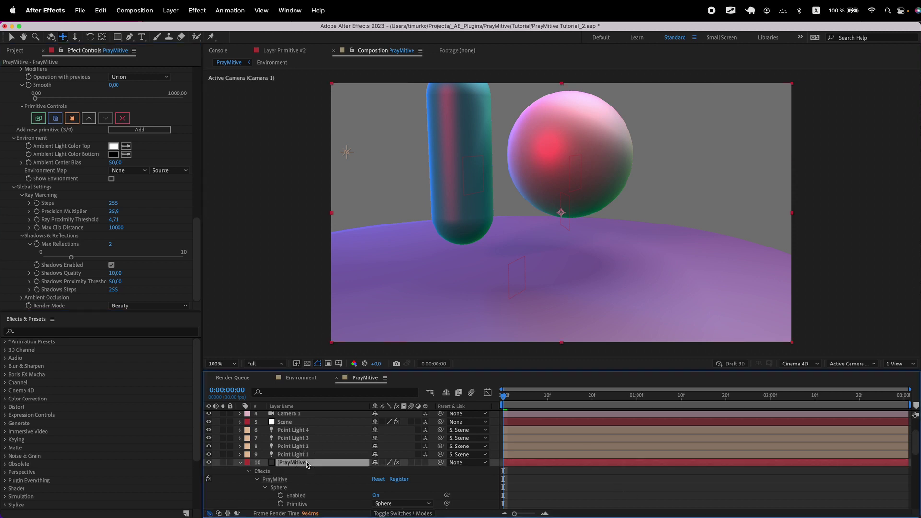
click(287, 423)
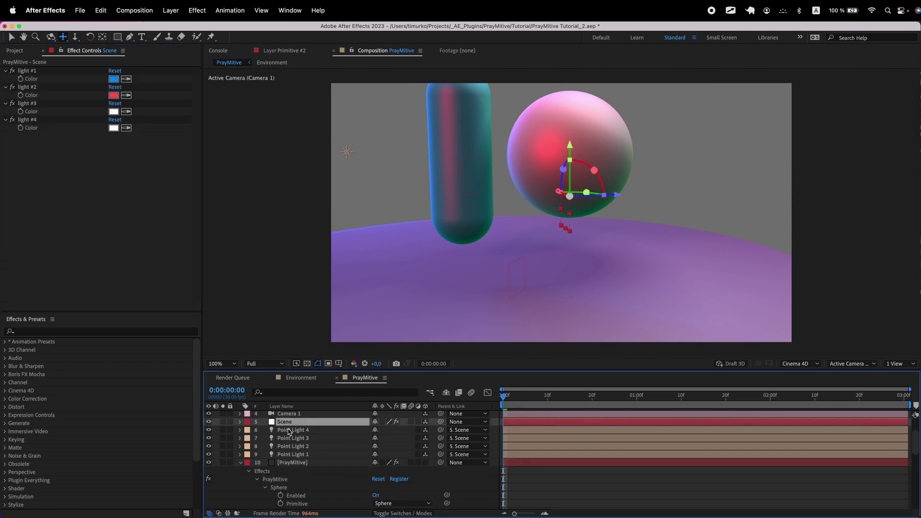
scroll(289, 432, up, 3)
click(297, 424)
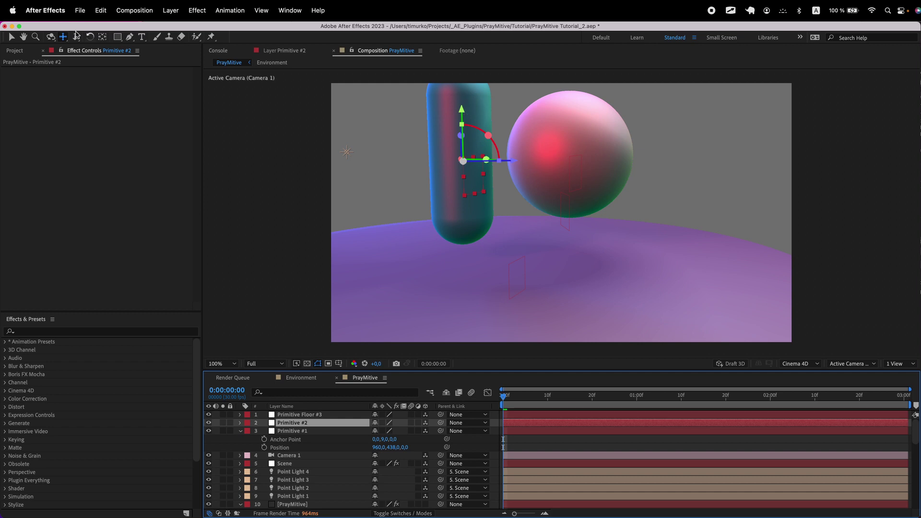
click(12, 37)
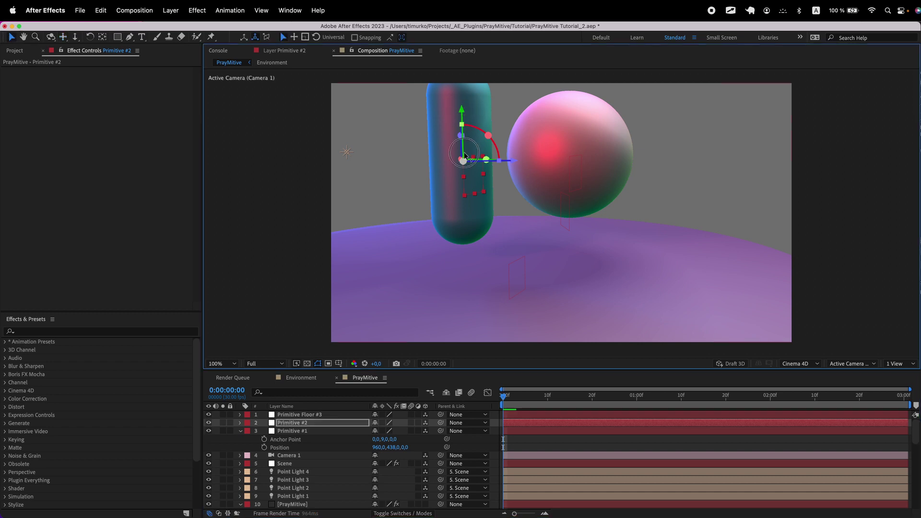
drag(463, 111, 457, 344)
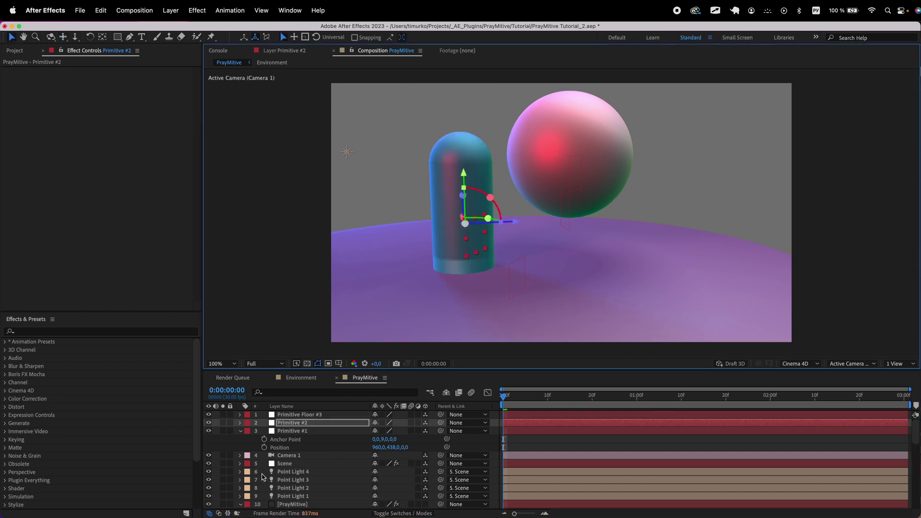
Set the PrayMitive effect's Shadows Steps to 5, Shadows Quality to 2 and Shadows Proximity Threshold to 216.
click(286, 505)
scroll(115, 240, down, 5)
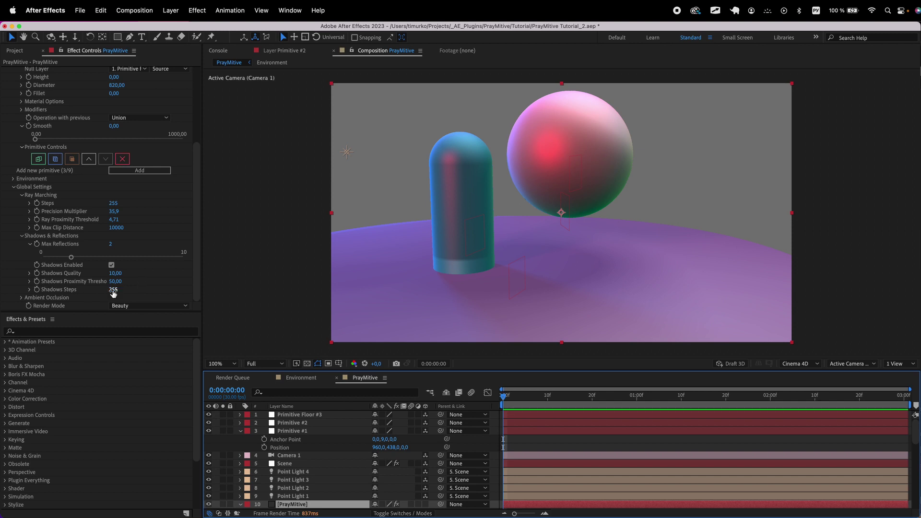
mouse_move(113, 293)
mouse_down()
mouse_move(81, 294)
mouse_move(115, 294)
mouse_up()
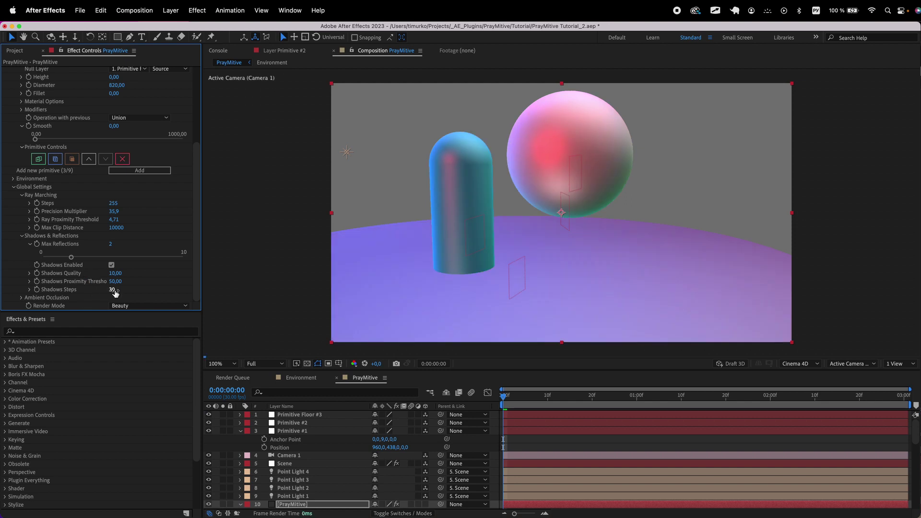
click(114, 290)
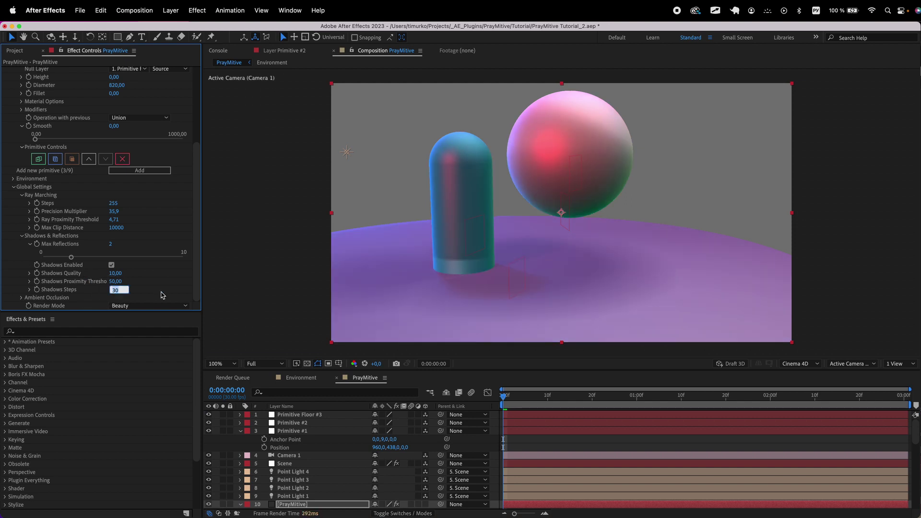
key(Return)
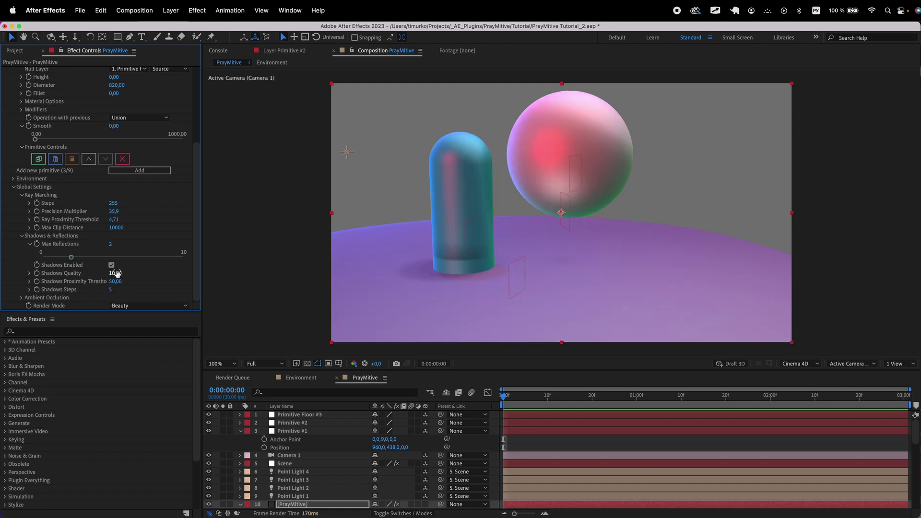
drag(114, 274, 194, 283)
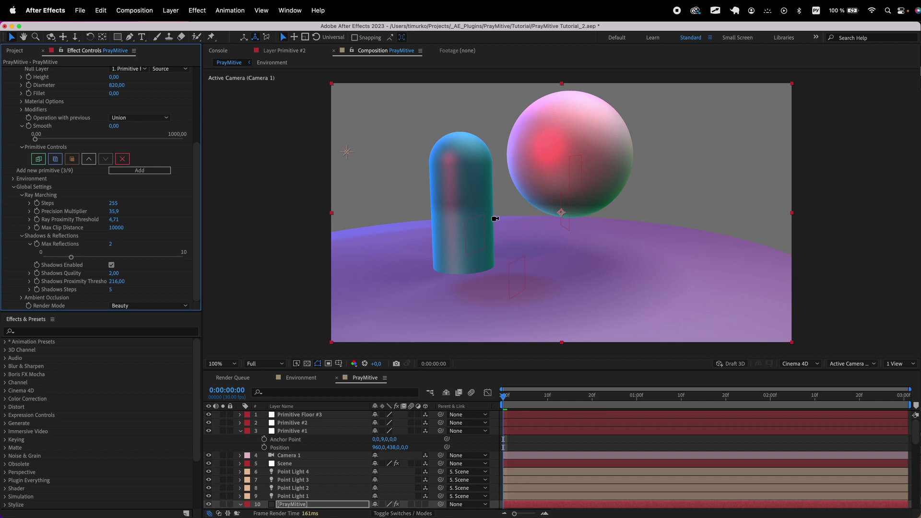
mouse_move(494, 210)
mouse_down()
mouse_move(450, 211)
mouse_move(422, 242)
mouse_move(492, 260)
mouse_move(469, 215)
mouse_up()
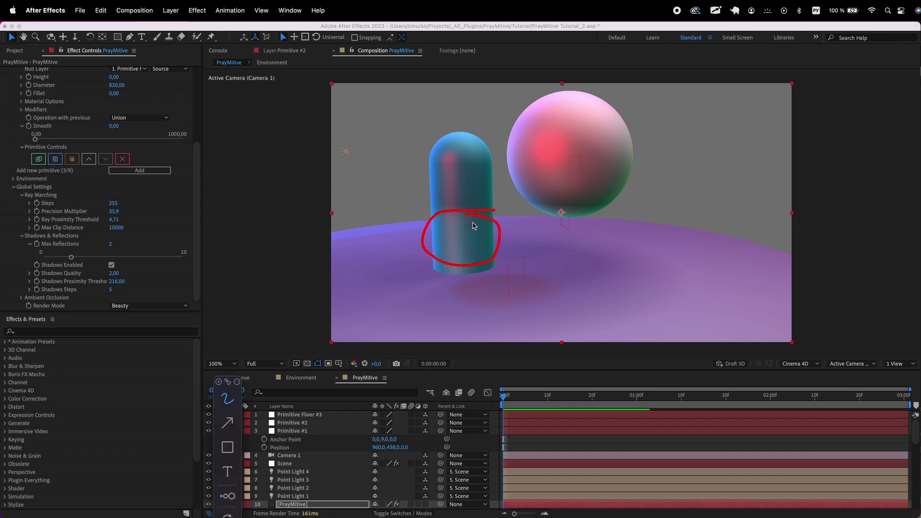
drag(404, 212, 519, 205)
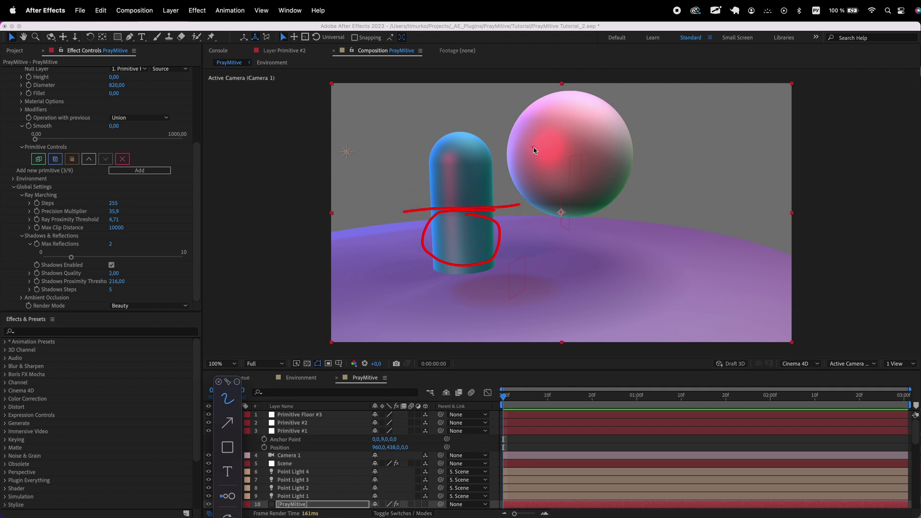
mouse_move(535, 113)
mouse_down()
mouse_move(479, 199)
mouse_move(509, 199)
mouse_up()
drag(129, 285, 52, 287)
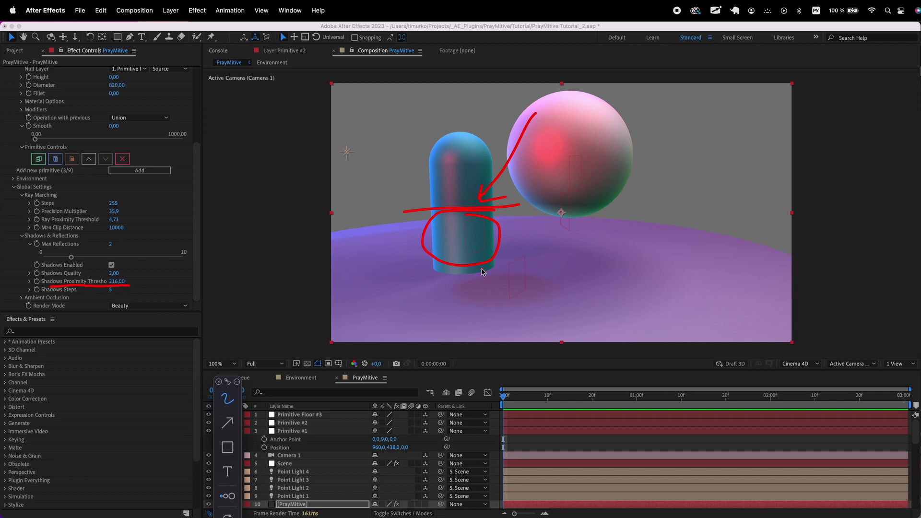
key(Escape)
Set Shadows Quality to 308, Shadows Proximity Threshold to 20 and Shadows Steps to 10.
drag(113, 273, 189, 273)
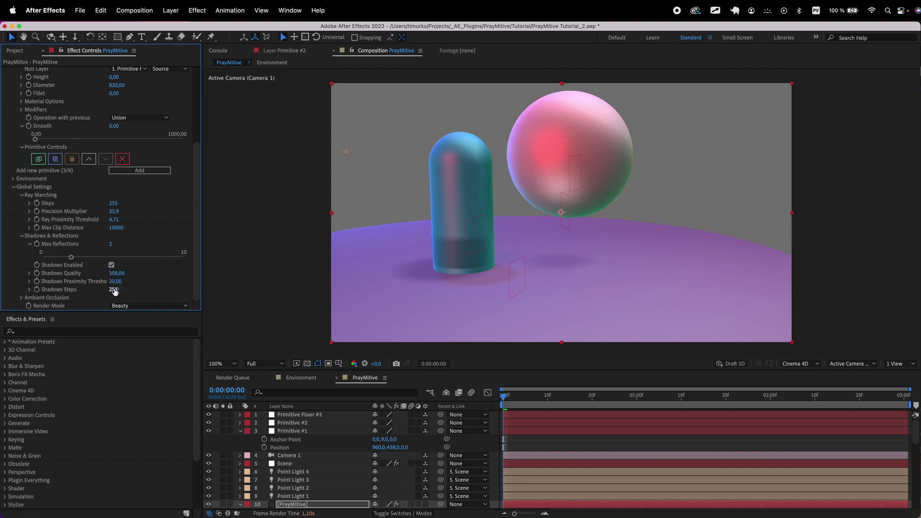
click(115, 291)
text(10)
key(Return)
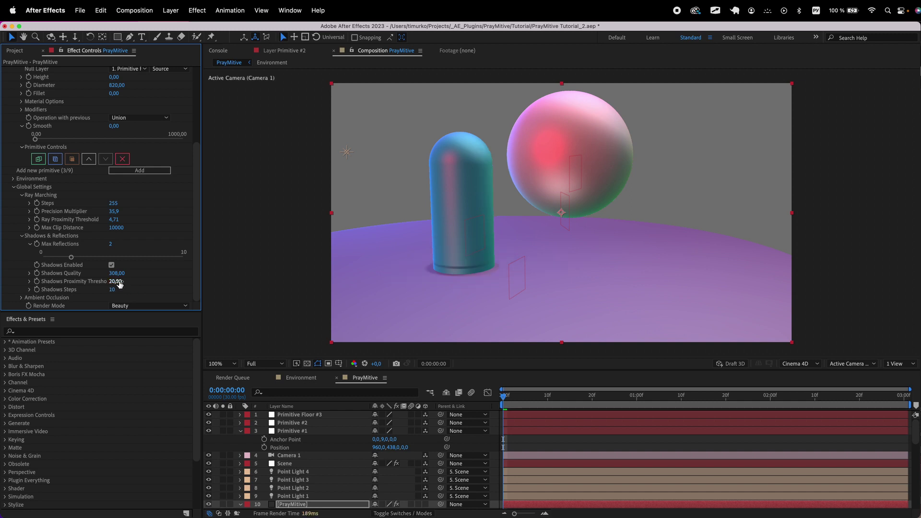
Set Shadows Proximity Threshold to 213 and Shadows Quality to 9, and disable shadows.
drag(116, 281, 211, 285)
drag(117, 275, 41, 283)
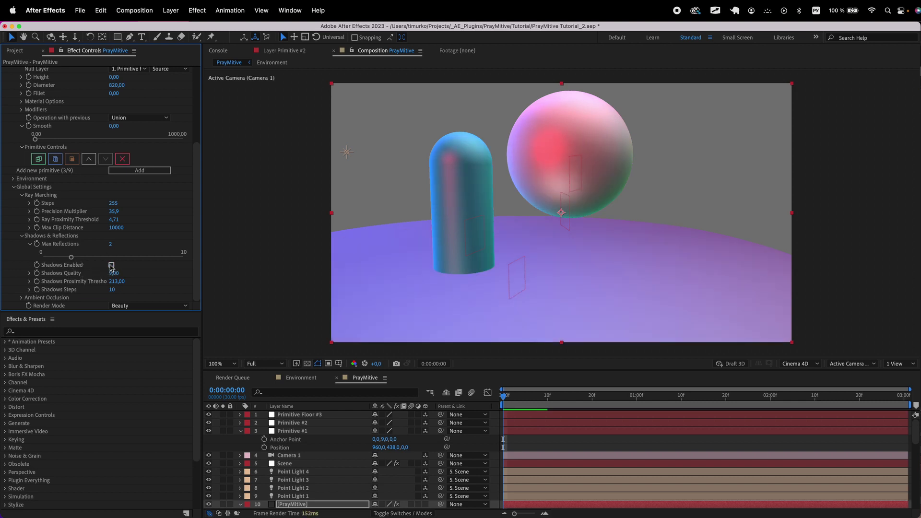
Move the floor cylinder to the top of the primitive order, above the sphere and the capsule.
scroll(87, 207, up, 5)
click(14, 158)
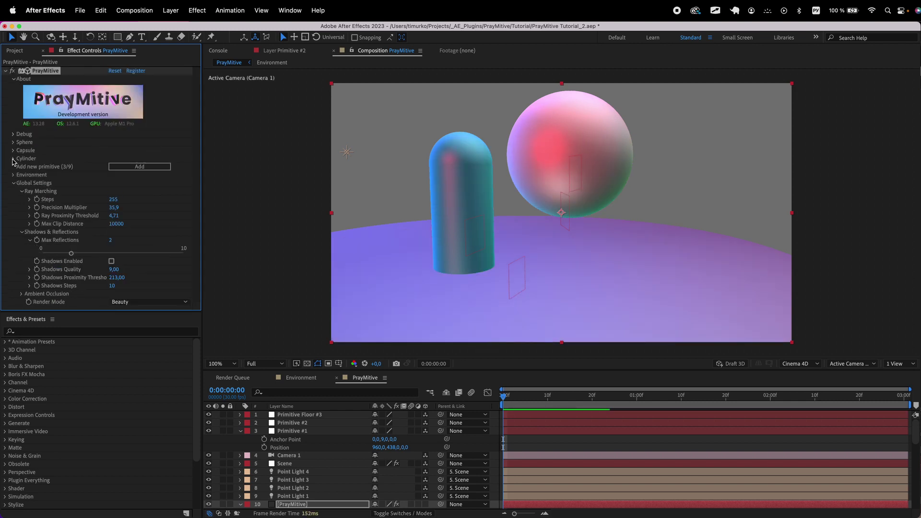
click(14, 158)
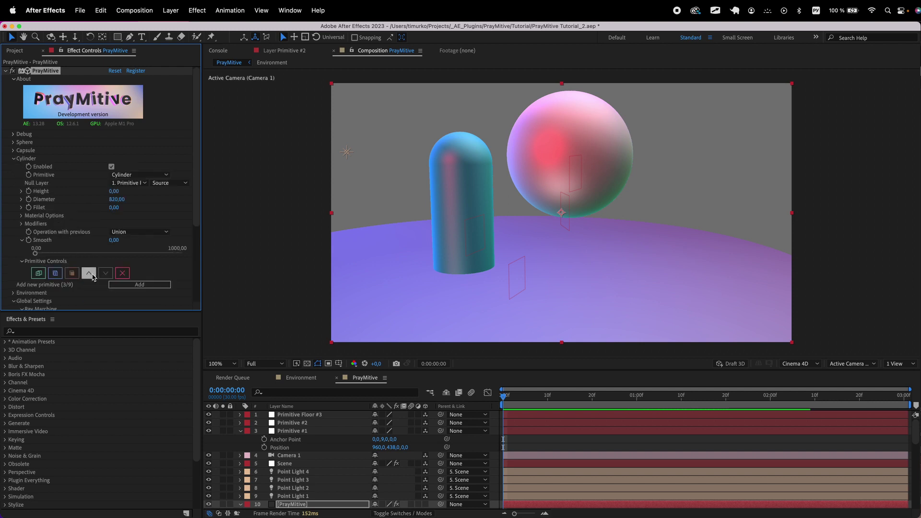
click(92, 277)
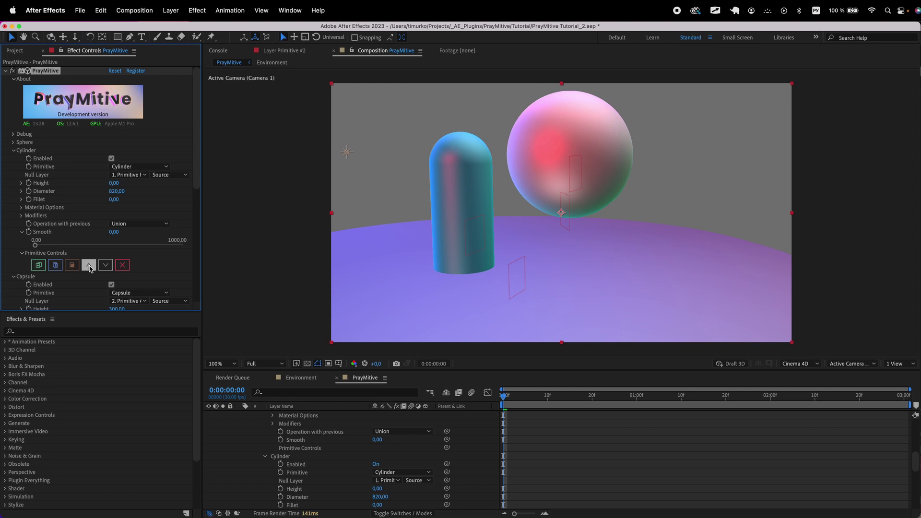
click(89, 266)
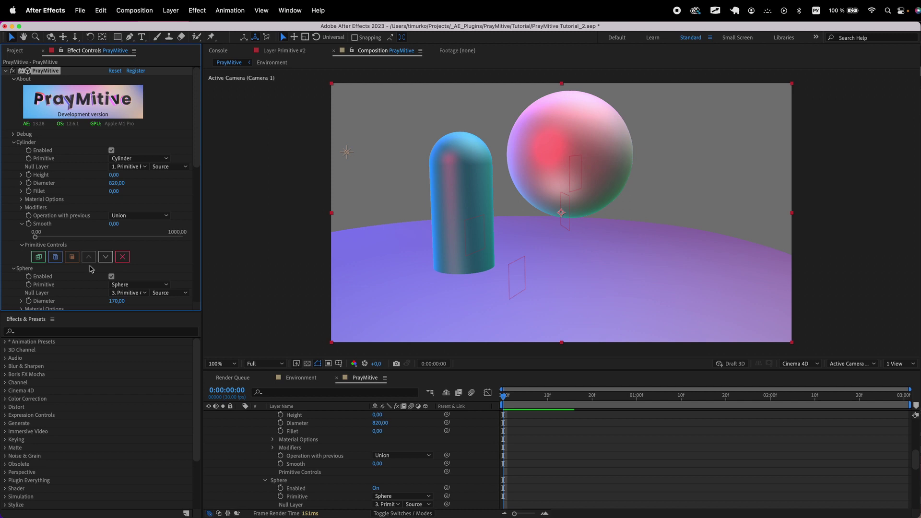
Set the floor cylinder's height to 320 and hide Point Lights 1 through 4.
scroll(91, 269, down, 10)
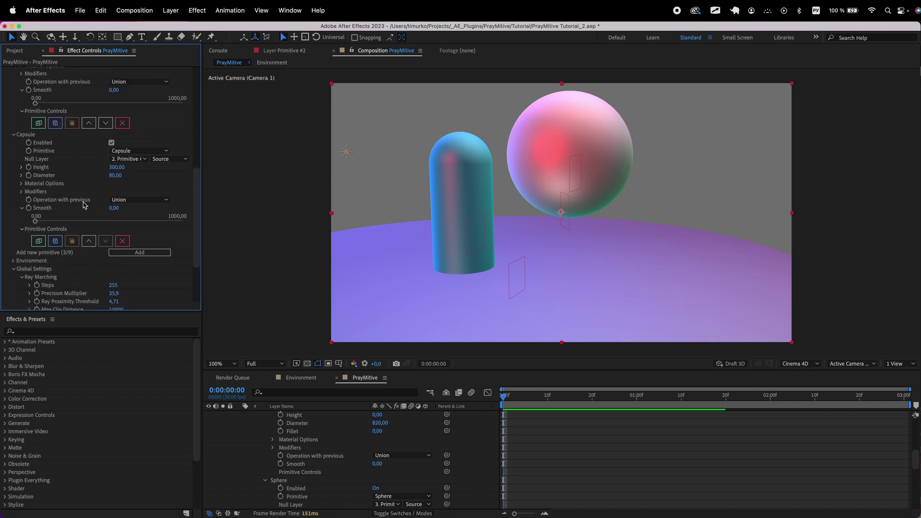
scroll(83, 204, up, 15)
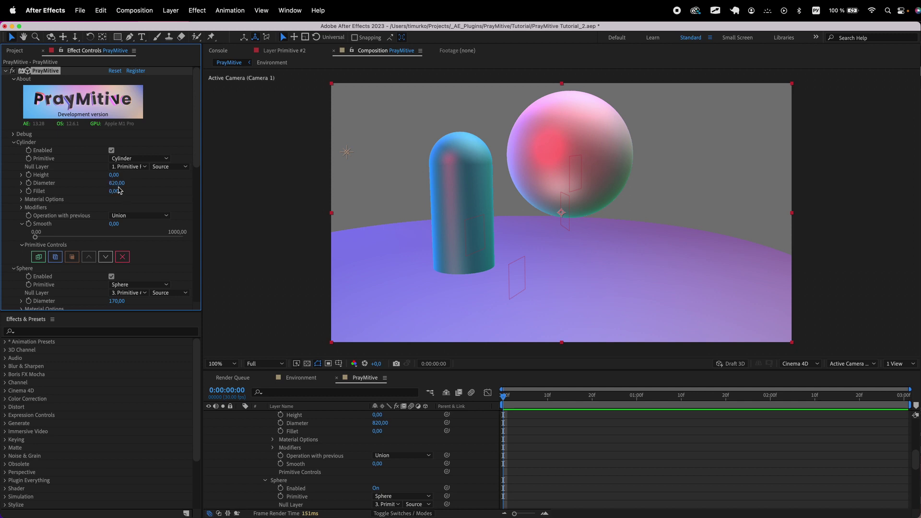
drag(114, 174, 134, 181)
scroll(210, 474, up, 5)
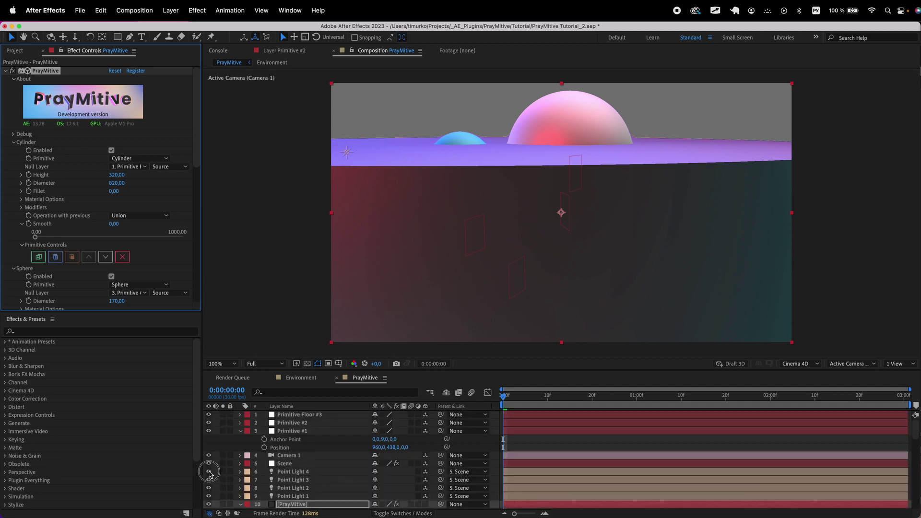
drag(209, 473, 211, 496)
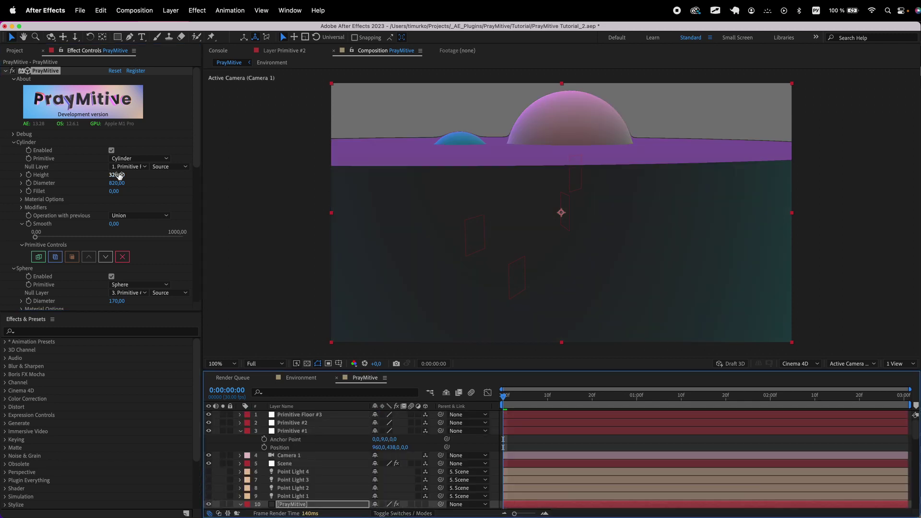
scroll(139, 199, down, 10)
scroll(138, 199, down, 3)
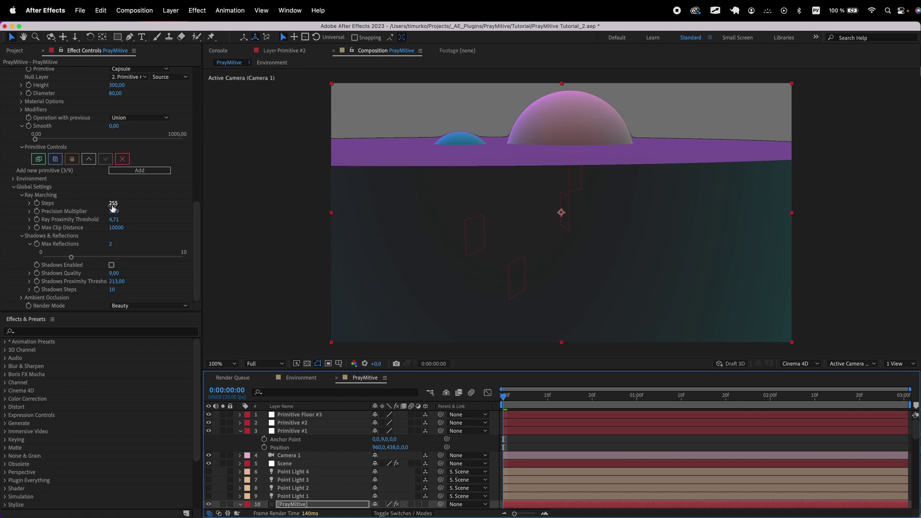
key(ctrl+a)
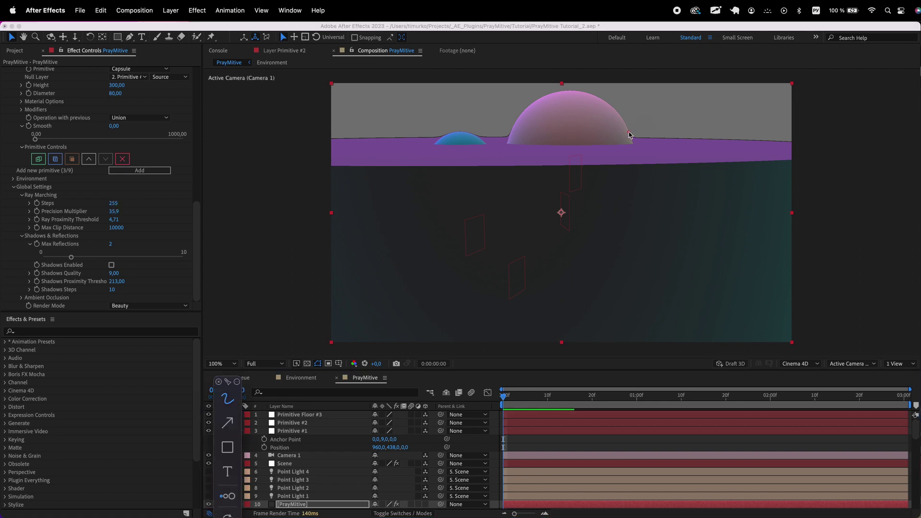
drag(627, 131, 643, 137)
mouse_move(511, 129)
mouse_down()
mouse_move(490, 139)
mouse_move(421, 140)
mouse_up()
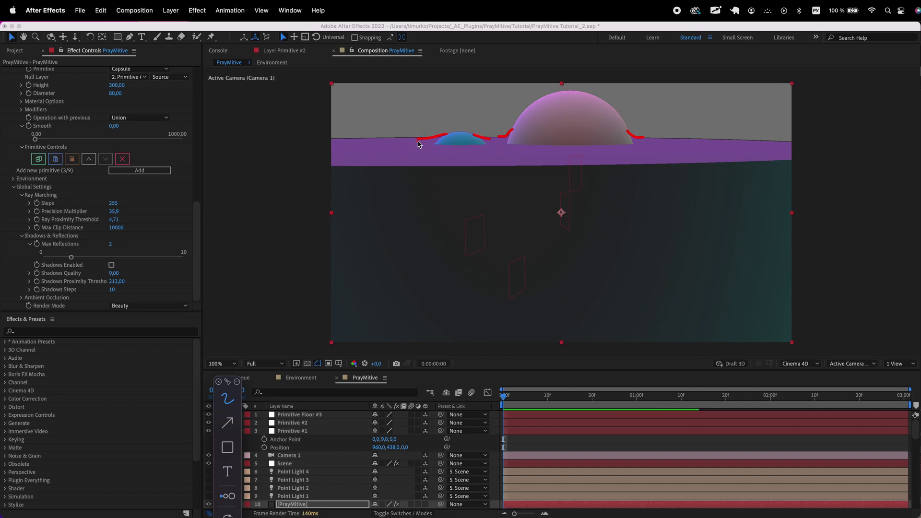
key(Escape)
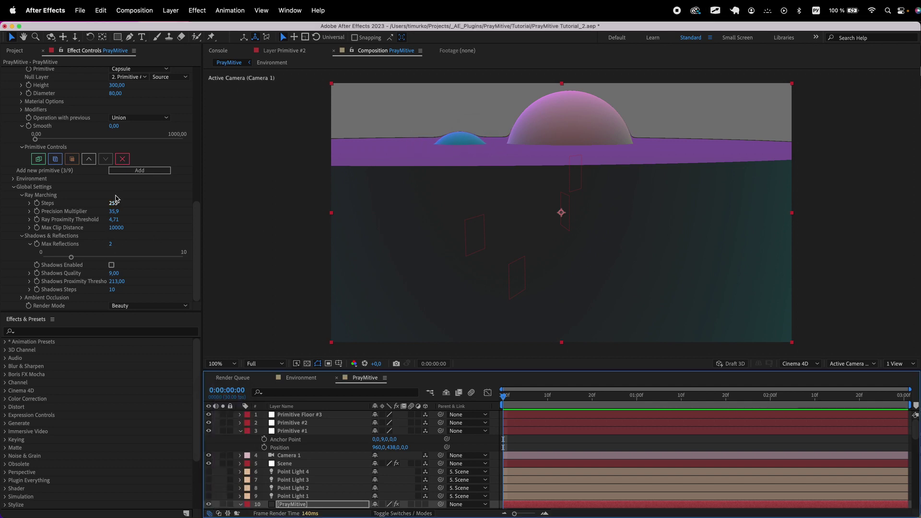
Set the ray marching Steps to 450, and orbit and pan the camera to look down on the floor from higher up.
drag(113, 203, 79, 205)
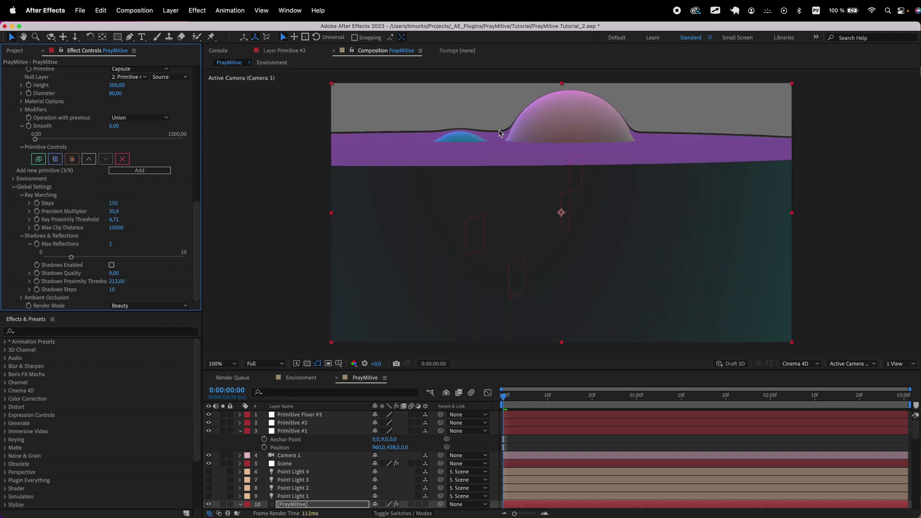
mouse_move(115, 203)
mouse_down()
mouse_move(143, 204)
mouse_move(131, 206)
mouse_up()
click(51, 37)
drag(645, 156, 657, 189)
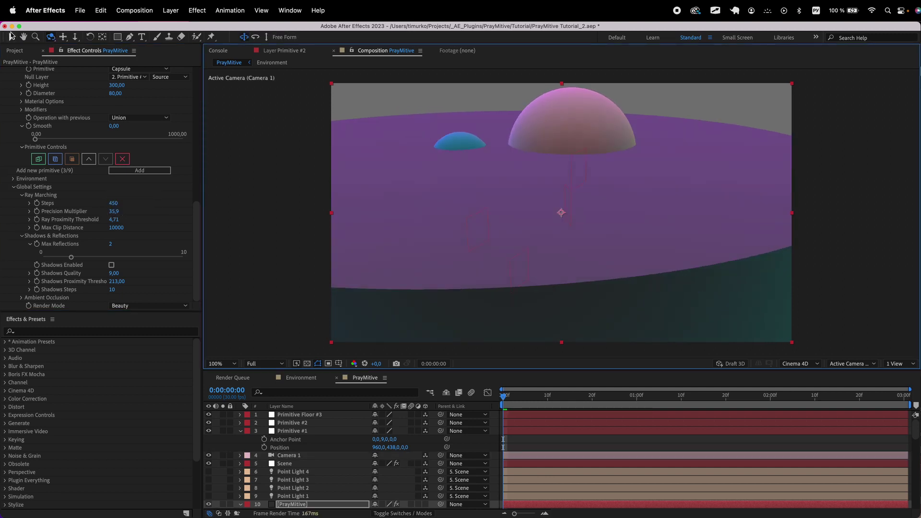
click(63, 37)
drag(528, 157, 547, 204)
Set the capsule's Smooth value to about 84 to blend it into the floor.
scroll(102, 210, up, 10)
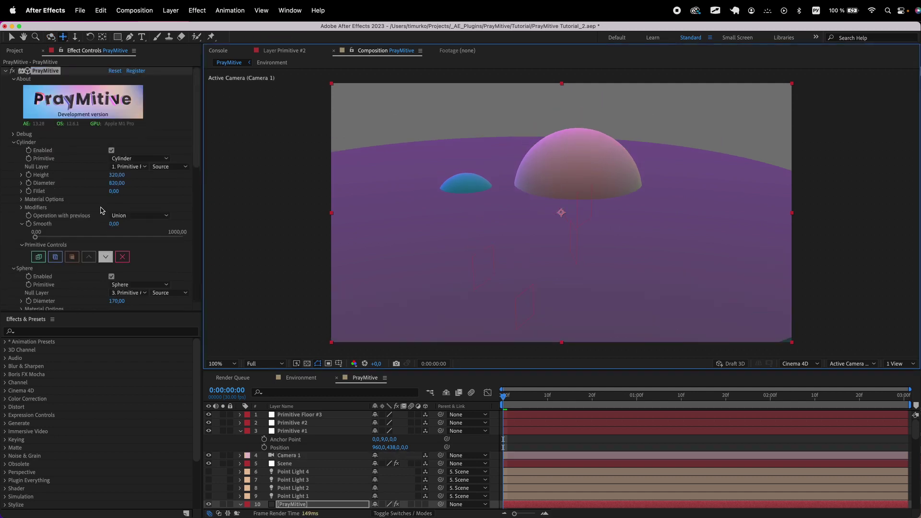
click(13, 142)
click(13, 150)
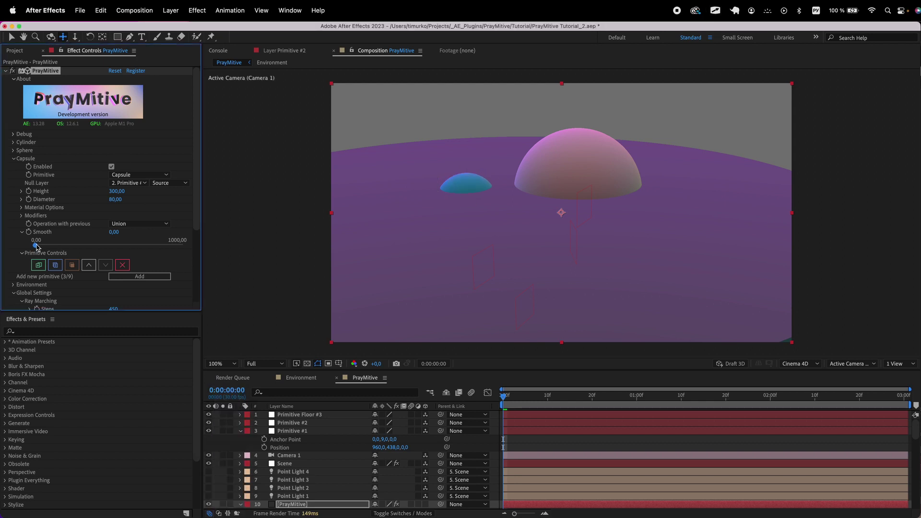
drag(36, 247, 41, 248)
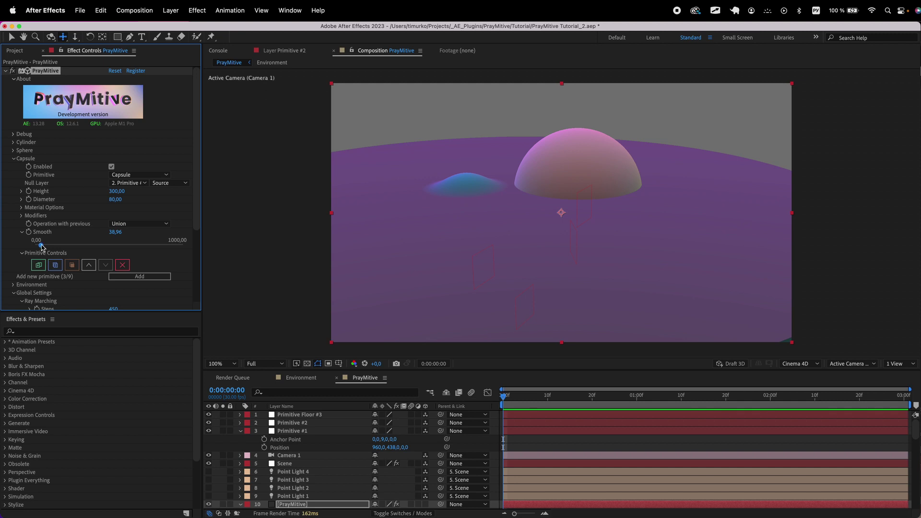
drag(41, 246, 47, 247)
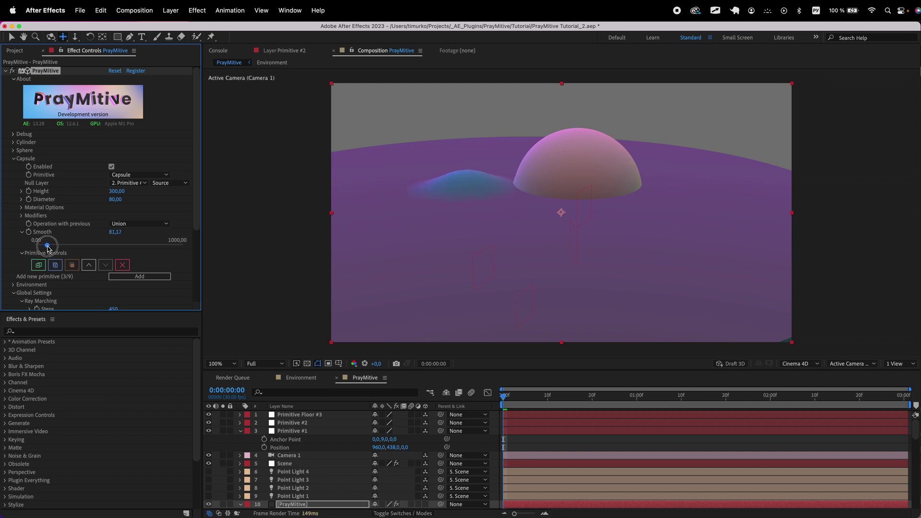
Inspect the Smooth settings of the sphere and the floor cylinder.
click(13, 150)
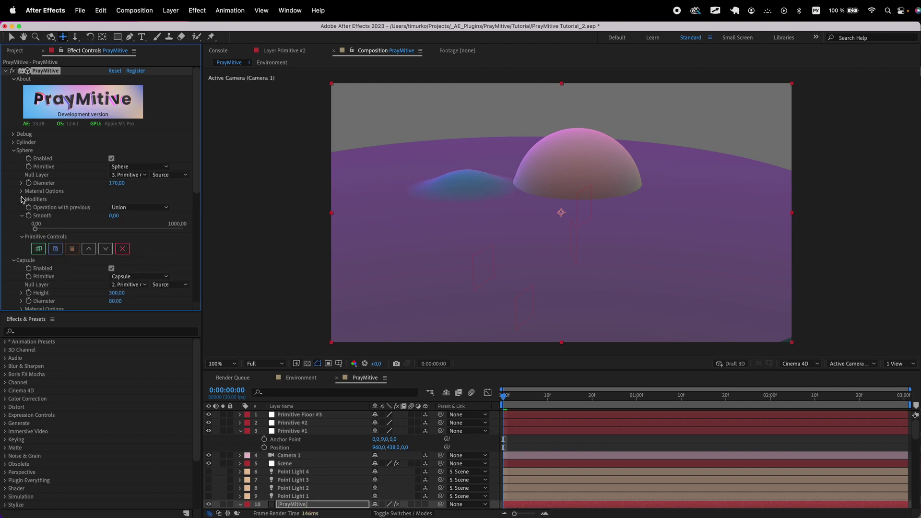
click(13, 142)
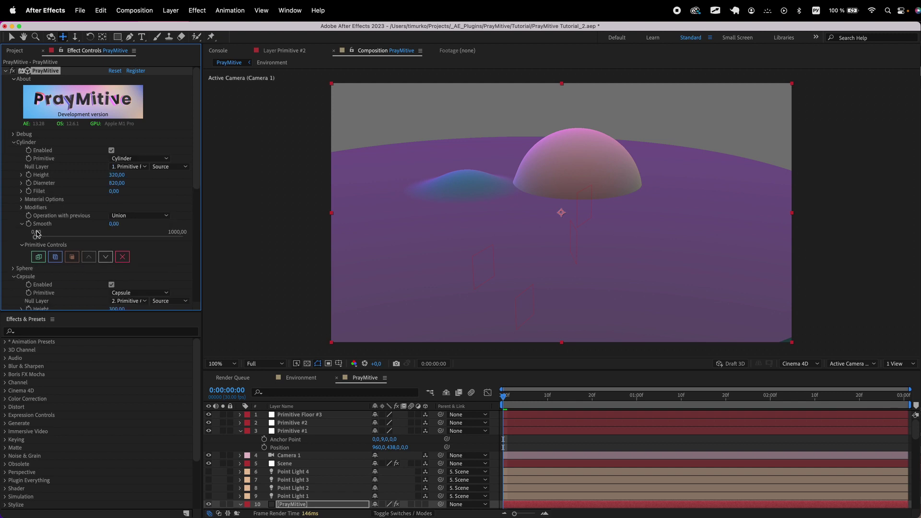
mouse_move(37, 234)
mouse_down()
mouse_move(174, 241)
mouse_move(35, 241)
mouse_up()
click(13, 142)
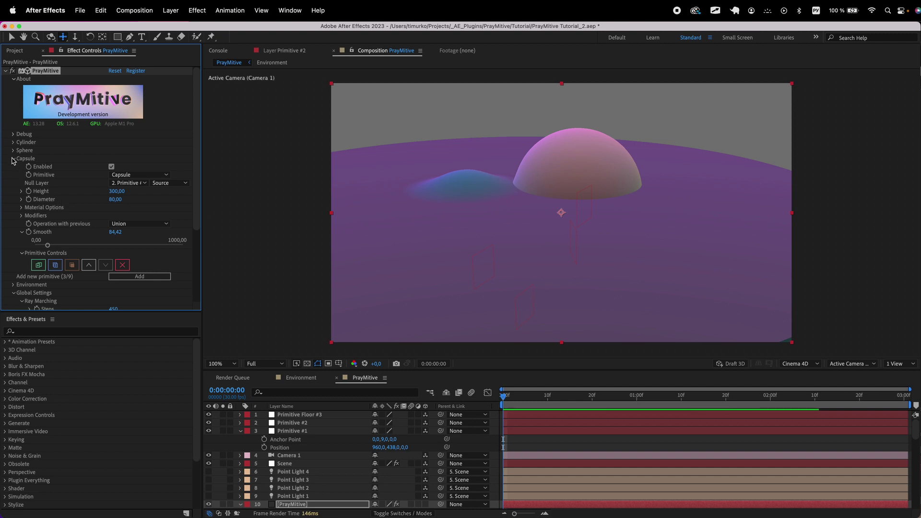
Choose the Environment layer as the Environment Map in the environment settings.
scroll(24, 182, down, 5)
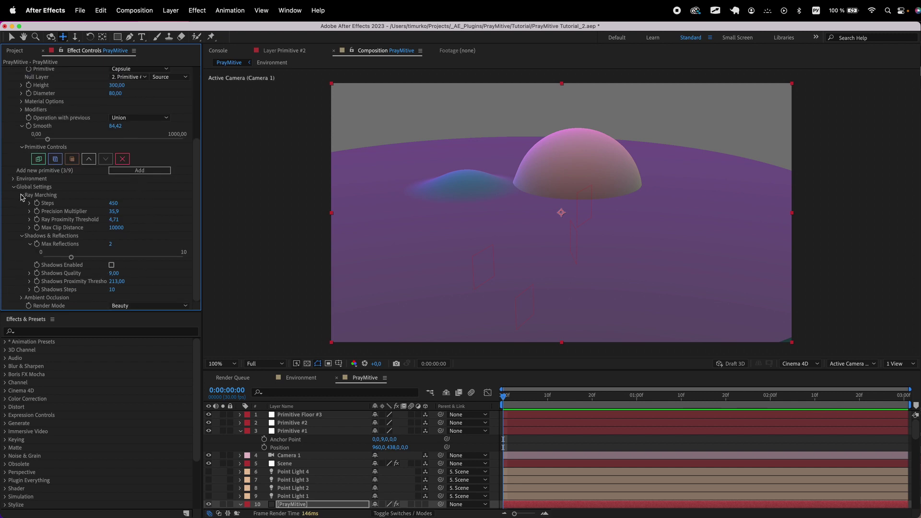
click(14, 181)
click(127, 211)
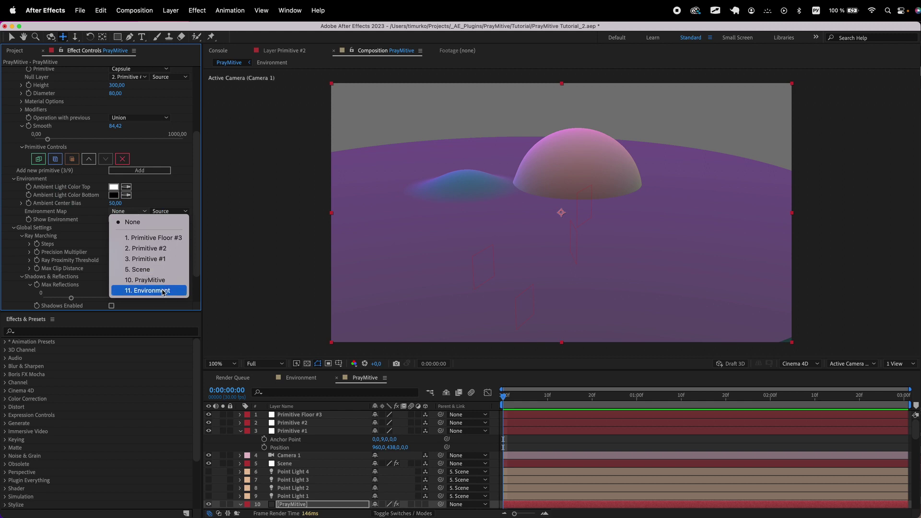
click(120, 289)
scroll(21, 169, up, 5)
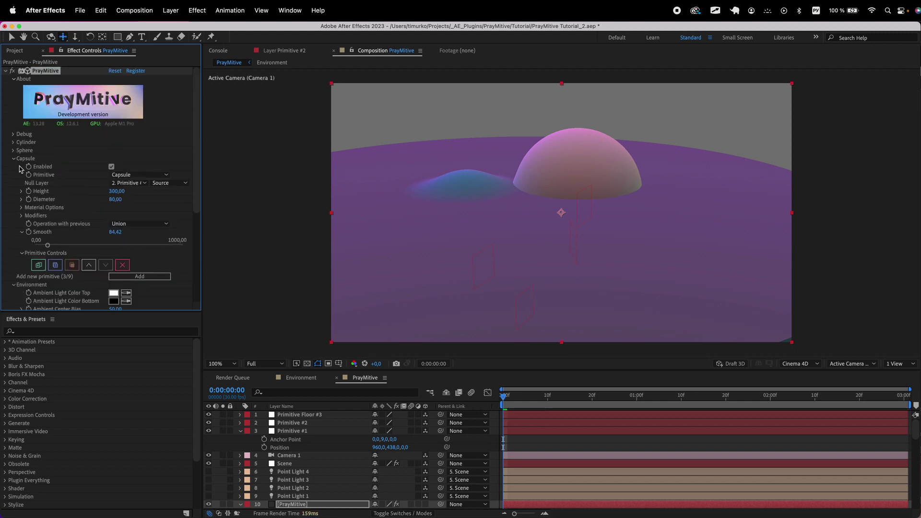
Set the capsule's Glossiness to 100 in its material's Glossiness Options.
click(21, 207)
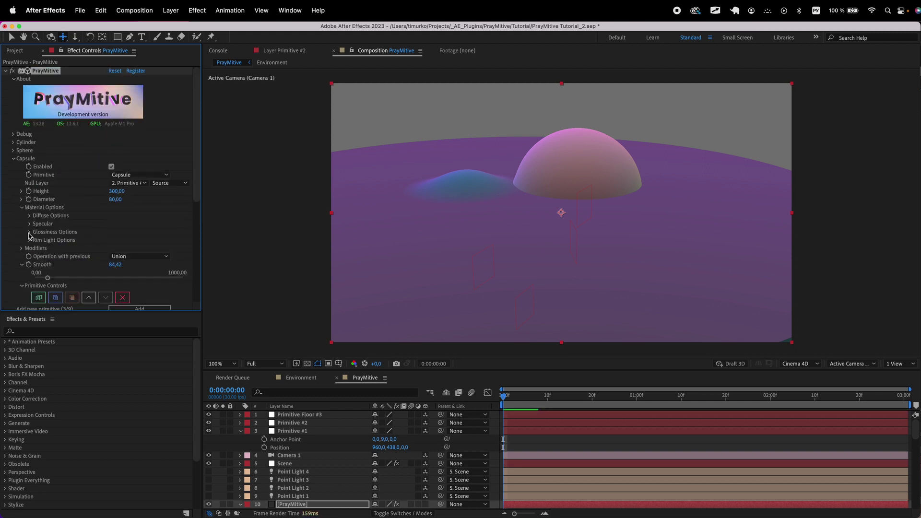
click(30, 232)
drag(114, 240, 160, 243)
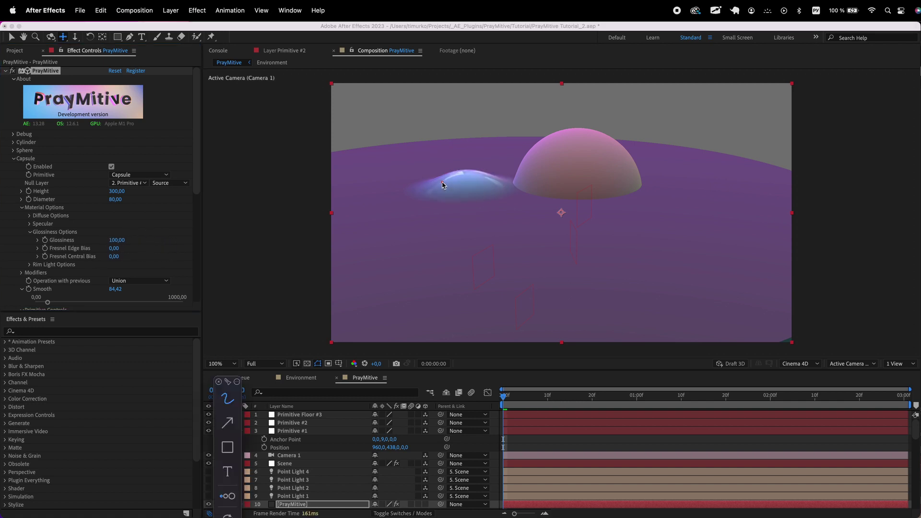
drag(447, 180, 425, 192)
drag(491, 180, 515, 189)
key(Escape)
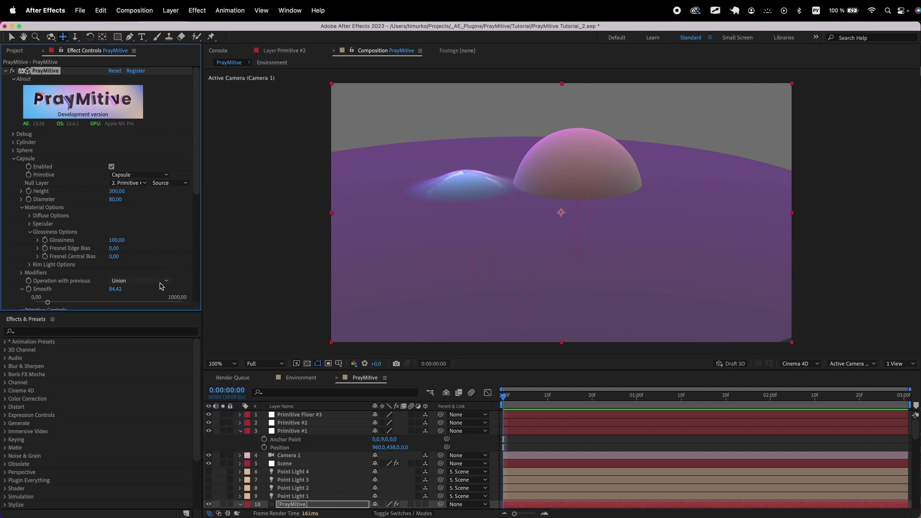
Set the capsule's Operation with previous to Subtraction so it carves into the floor.
click(159, 282)
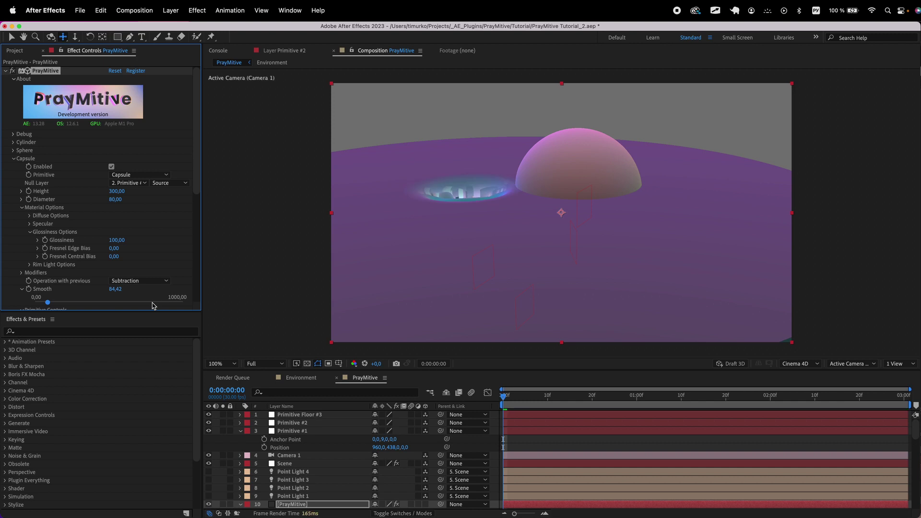
click(51, 38)
mouse_move(475, 198)
mouse_down()
mouse_move(532, 212)
mouse_move(515, 179)
mouse_move(485, 197)
mouse_up()
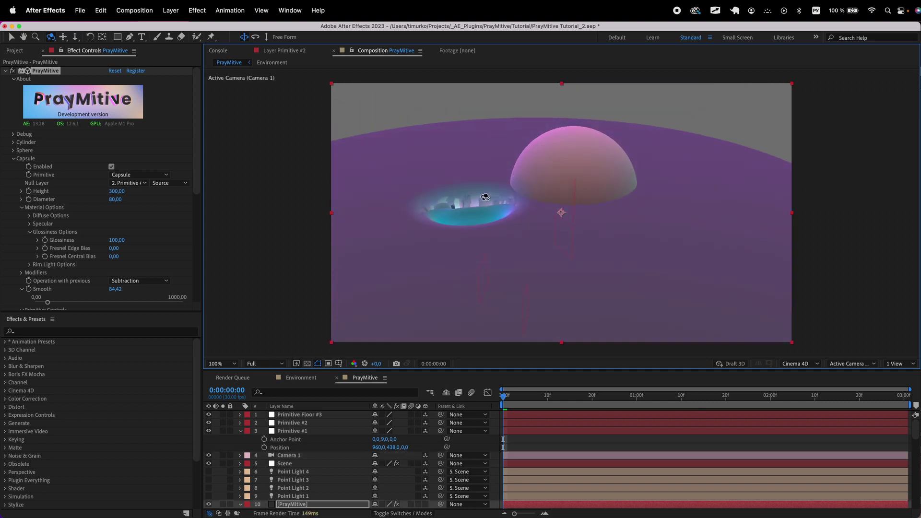
Disable the floor cylinder primitive, leaving only the sphere and capsule enabled.
click(13, 143)
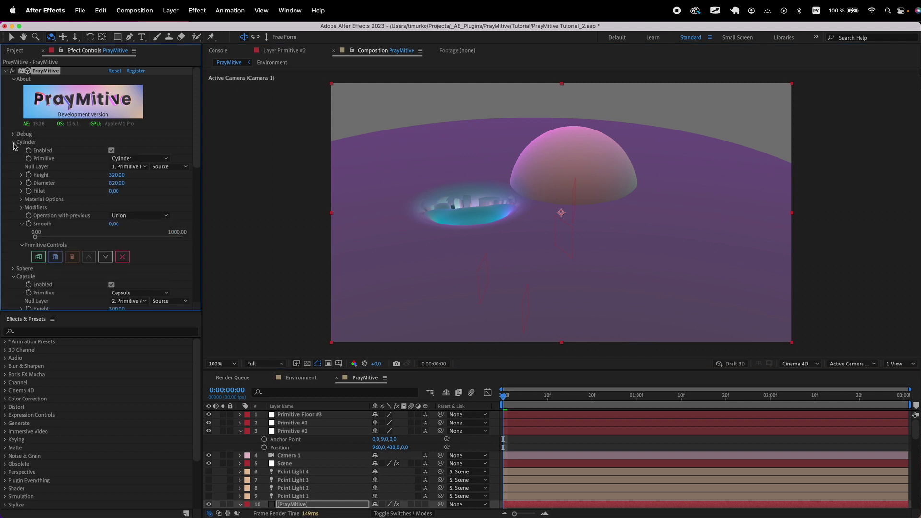
click(13, 142)
click(13, 159)
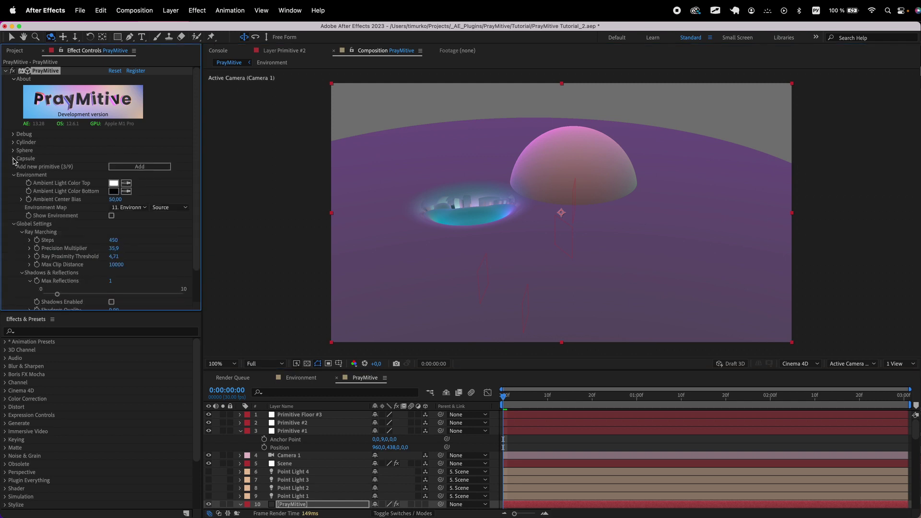
click(13, 142)
click(111, 150)
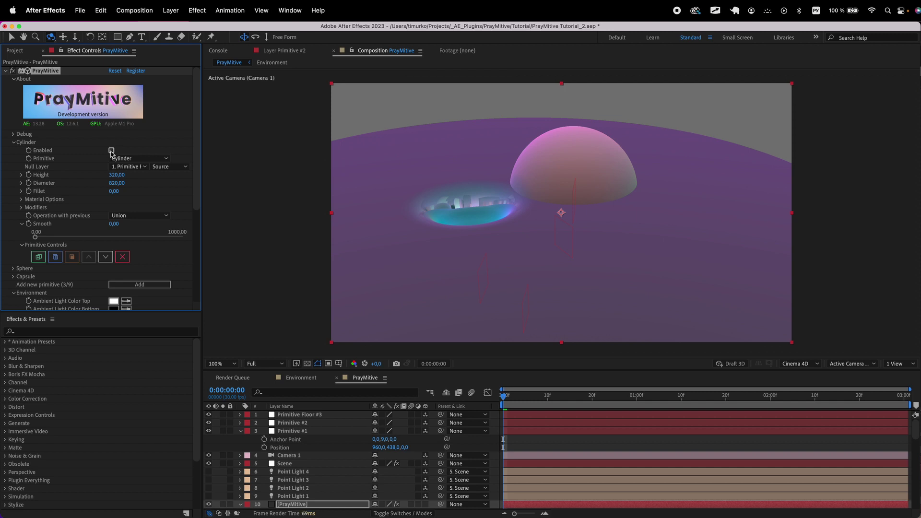
click(13, 142)
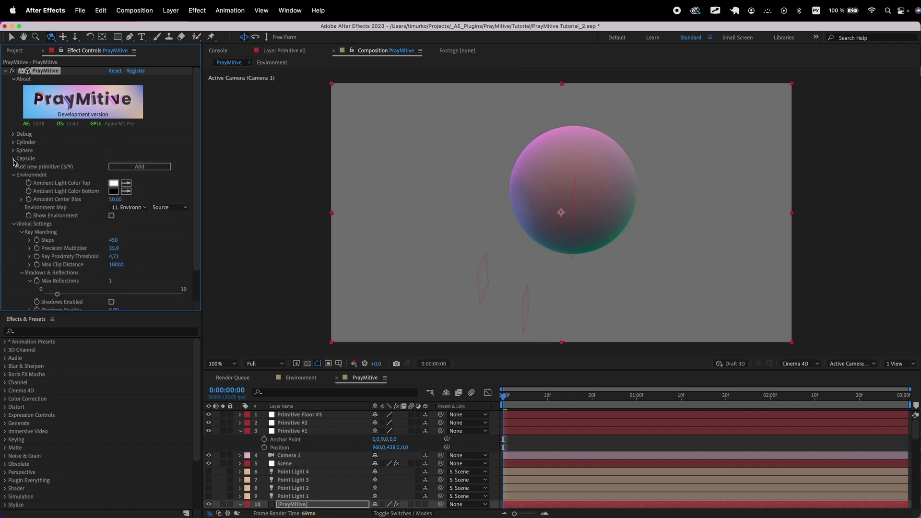
click(13, 158)
Move the Primitive #2 null up to the sphere so the capsule cuts into it.
click(298, 423)
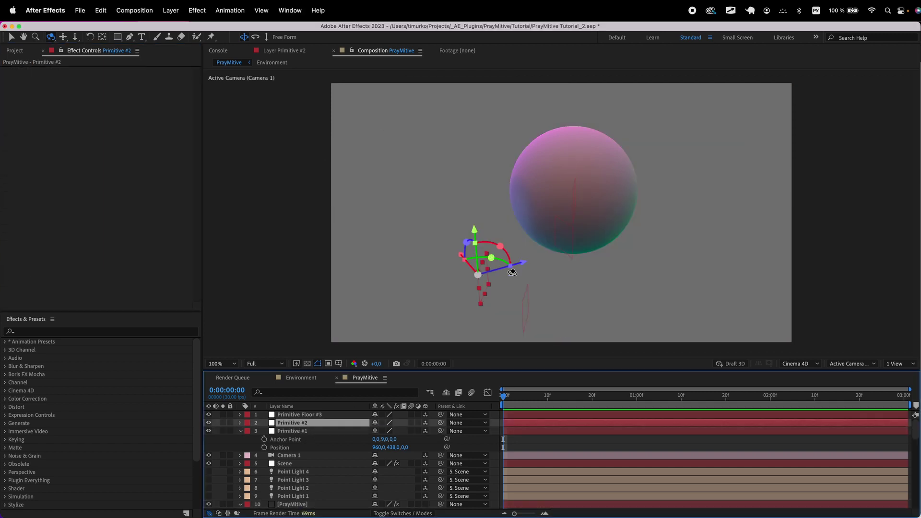
key(v)
drag(512, 273, 589, 195)
key(c)
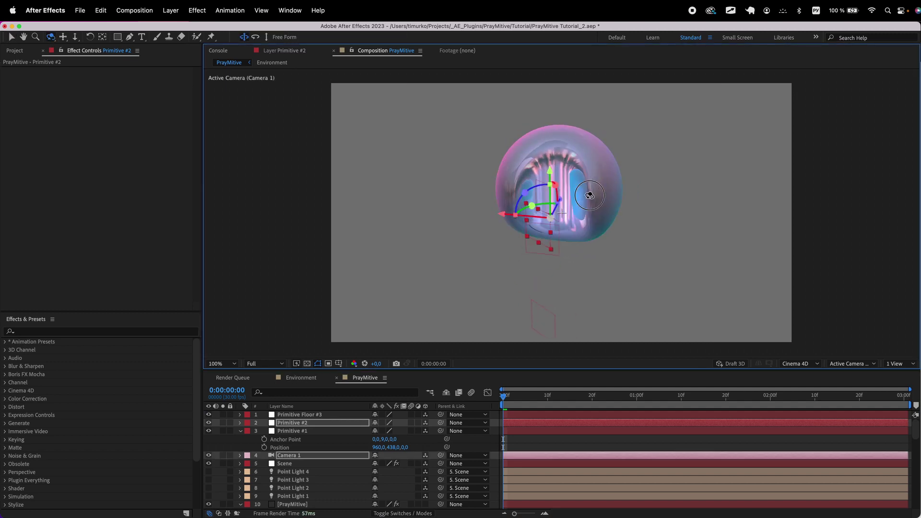
Raise Max Reflections to 3 in the Shadows & Reflections settings.
click(293, 504)
scroll(98, 234, down, 10)
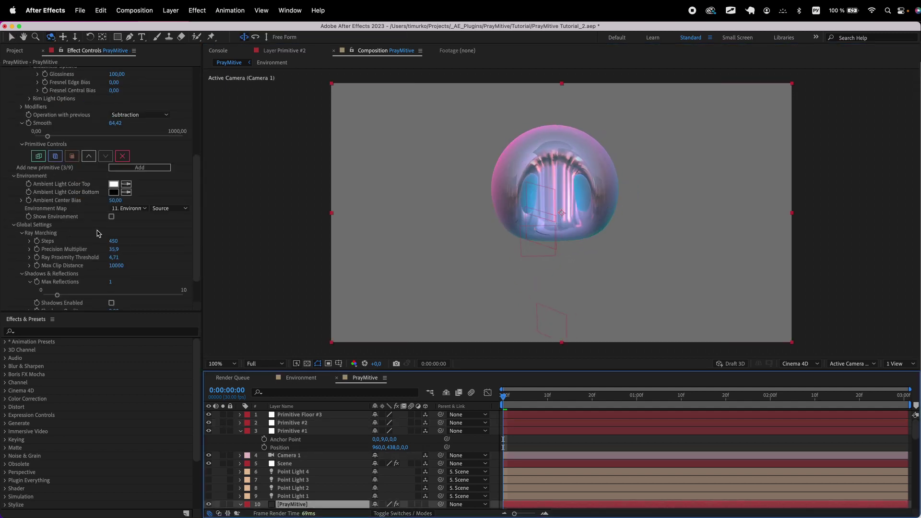
drag(135, 247, 127, 243)
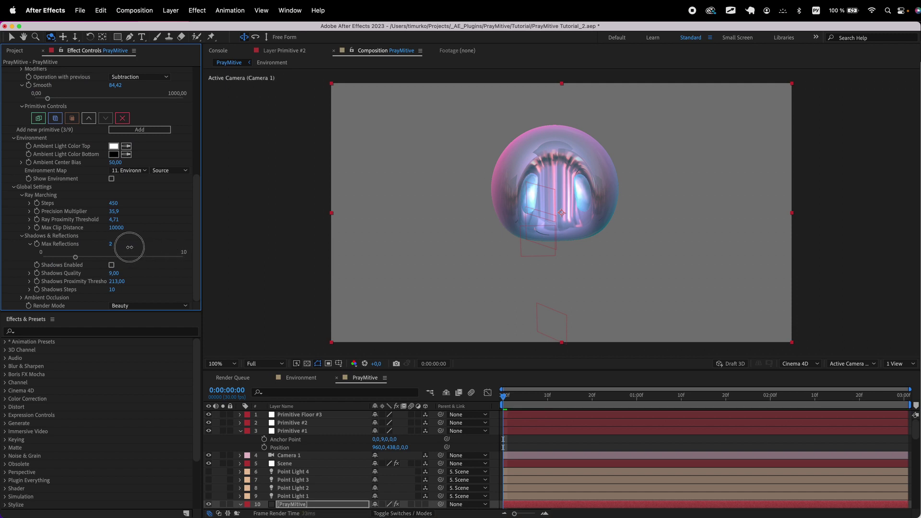
drag(561, 206, 523, 211)
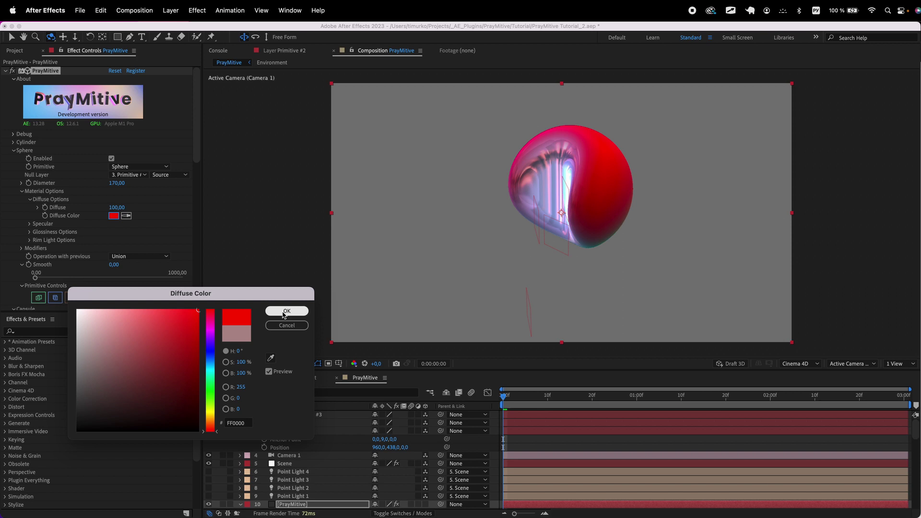
Set the sphere's Diffuse Color to red FF0000 and the capsule's Diffuse Color to blue.
click(287, 311)
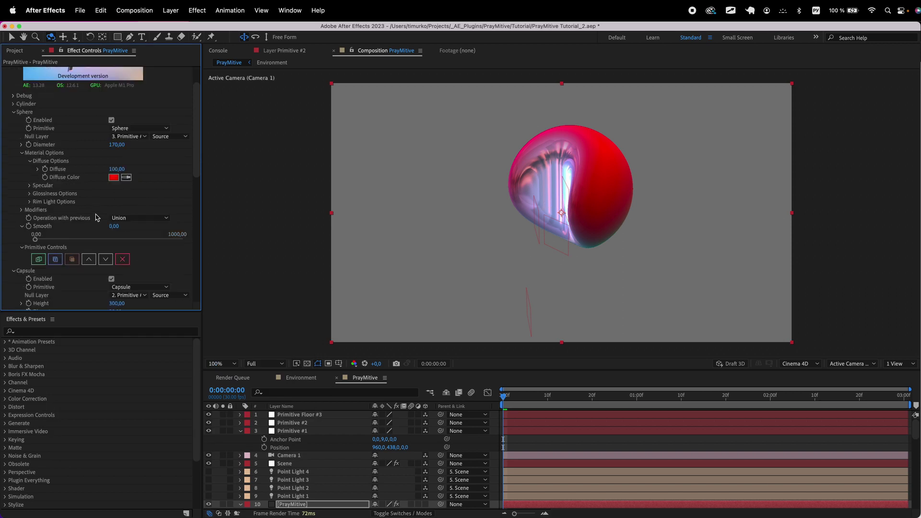
scroll(101, 202, down, 5)
click(114, 179)
click(286, 311)
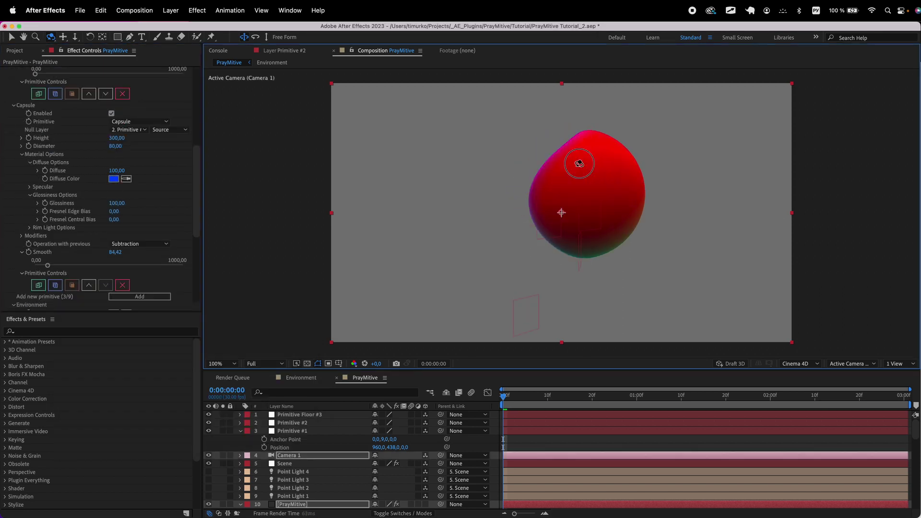
Switch the capsule's Operation with previous to Intersection and lower its Smooth to about 9.7.
click(126, 244)
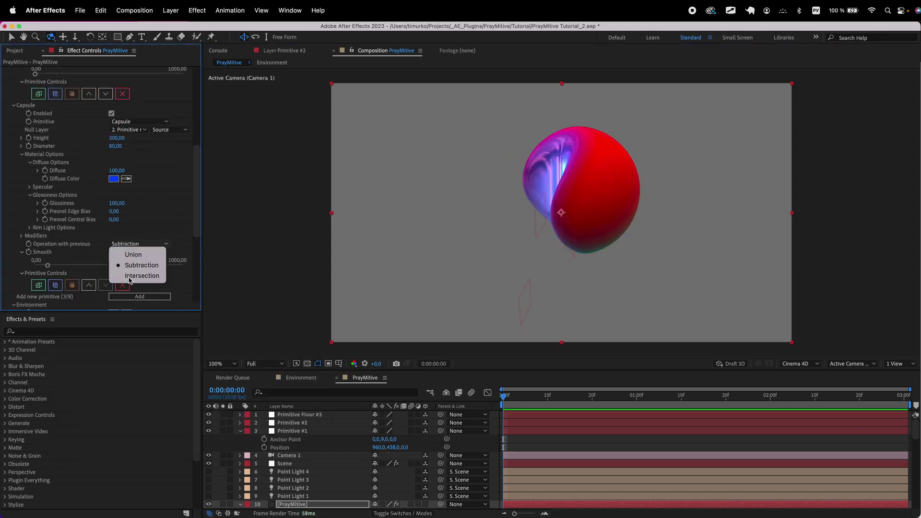
click(128, 277)
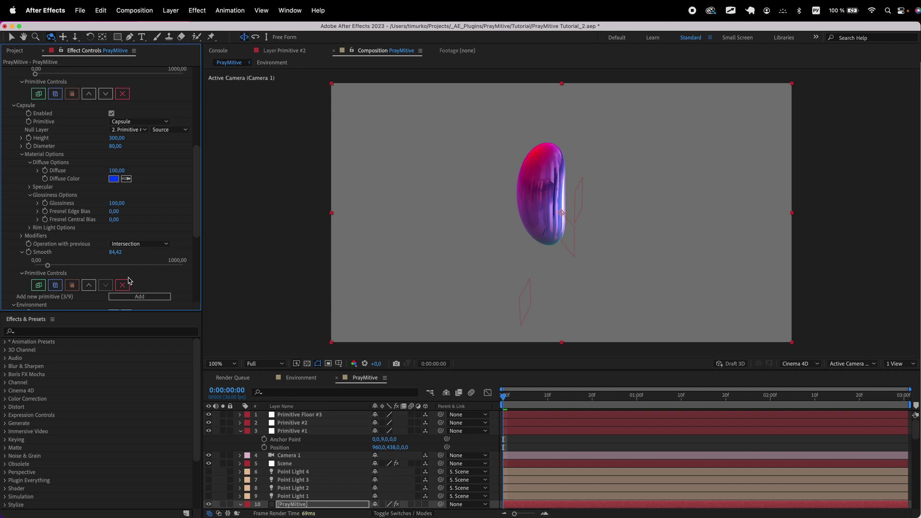
drag(49, 267, 37, 269)
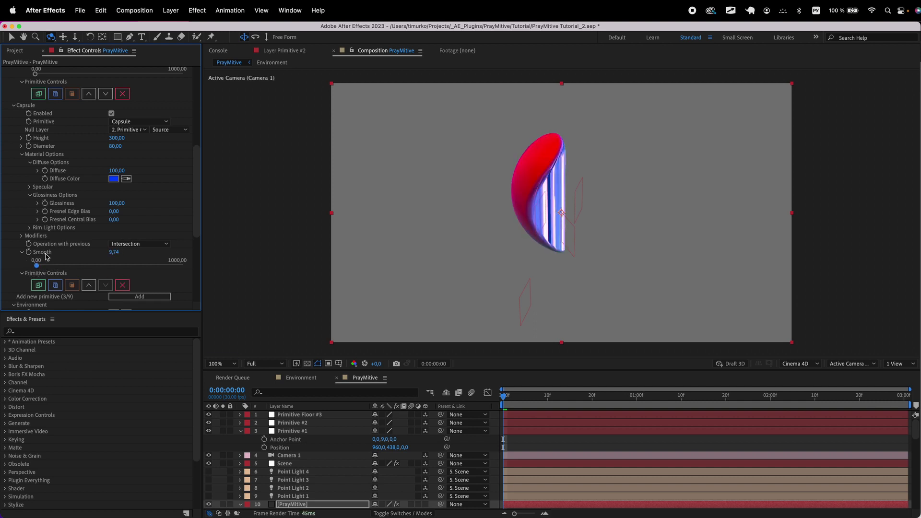
drag(561, 205, 601, 228)
Shift the Primitive #1 null slightly in depth, to a Z position of about 13.8.
key(v)
click(589, 204)
key(c)
Try other Operation with previous modes on the sphere, choosing Subtraction with Smooth at about 94.
click(293, 504)
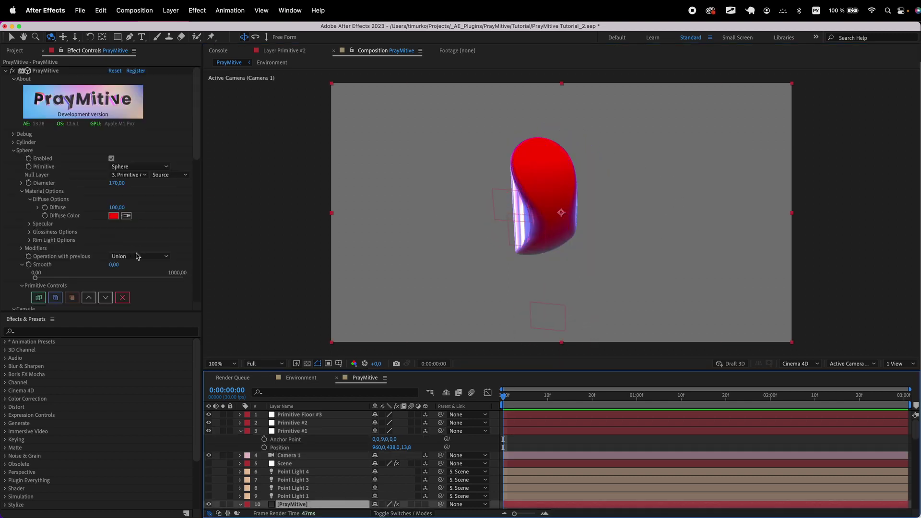
click(139, 256)
click(142, 277)
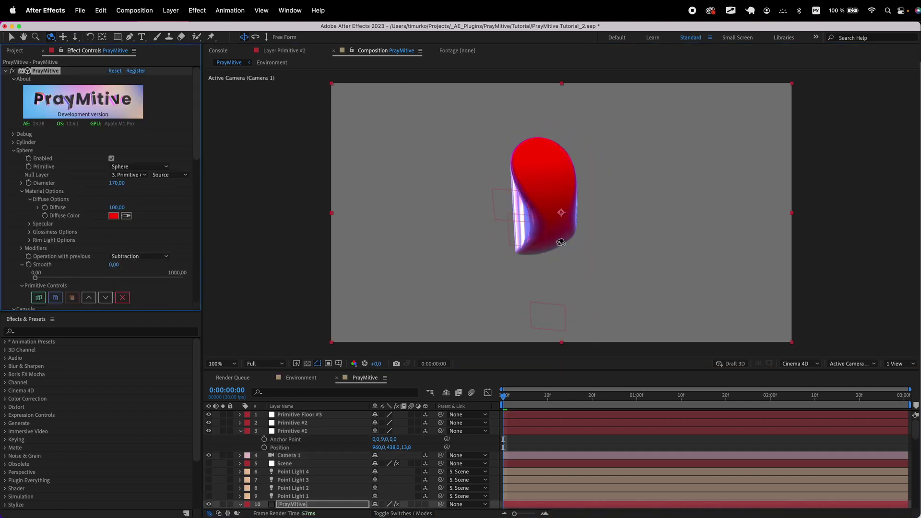
drag(559, 246, 605, 240)
click(139, 257)
click(144, 267)
click(139, 257)
click(139, 288)
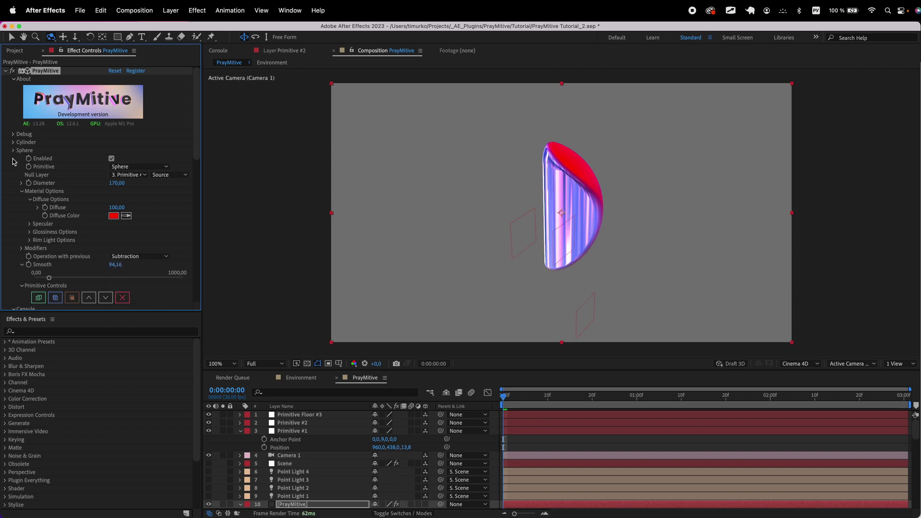
Set the capsule to Subtraction with Smooth about 22.7, Height 120 and Diameter 57.
click(14, 151)
scroll(96, 163, down, 5)
click(129, 164)
drag(40, 186, 41, 186)
scroll(123, 195, up, 5)
drag(113, 199, 112, 199)
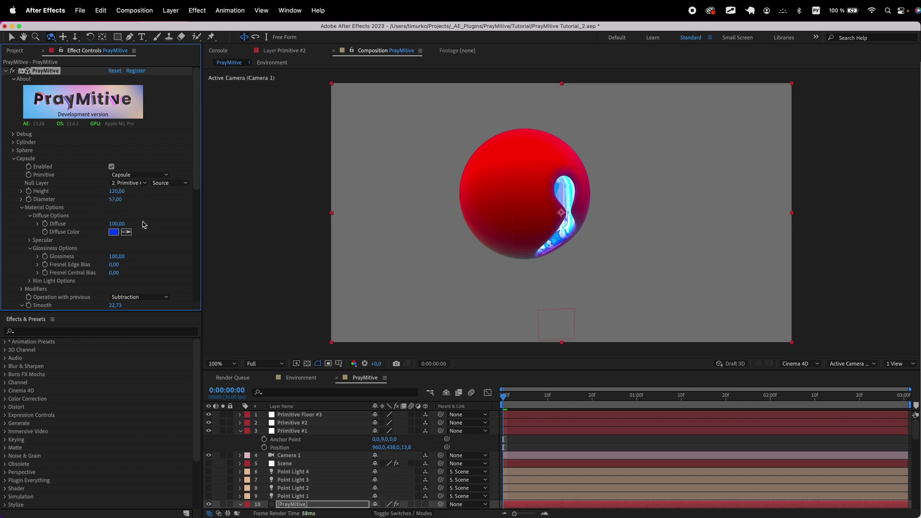
Switch the Render Mode to Ambient Occlusion to preview the occlusion on the carved sphere.
scroll(143, 224, down, 5)
click(22, 298)
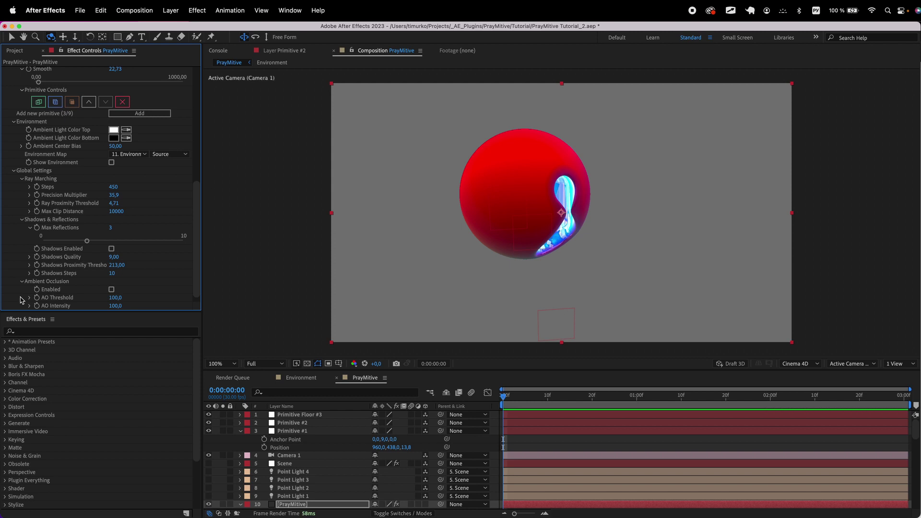
scroll(23, 299, down, 1)
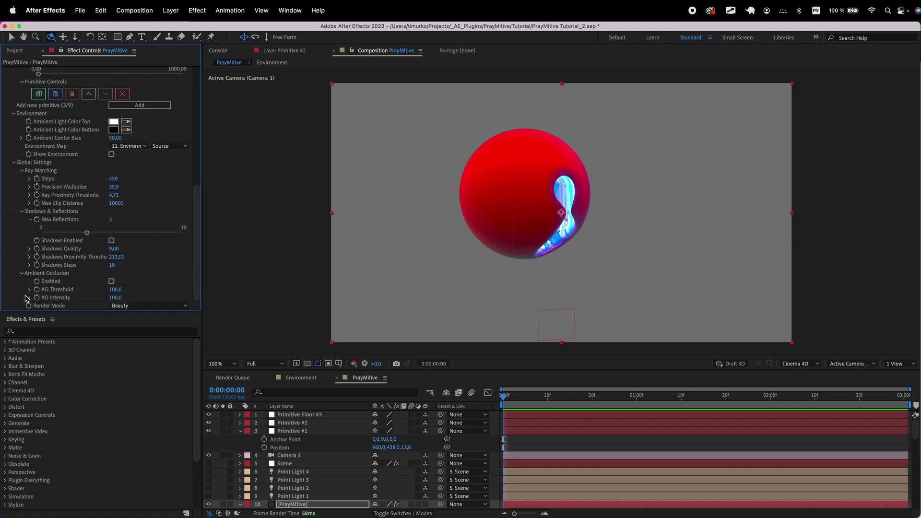
click(148, 306)
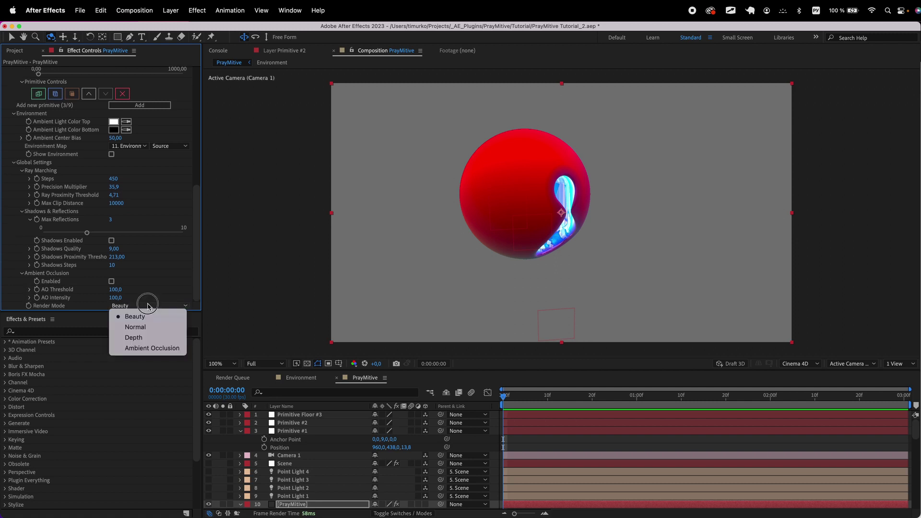
click(153, 348)
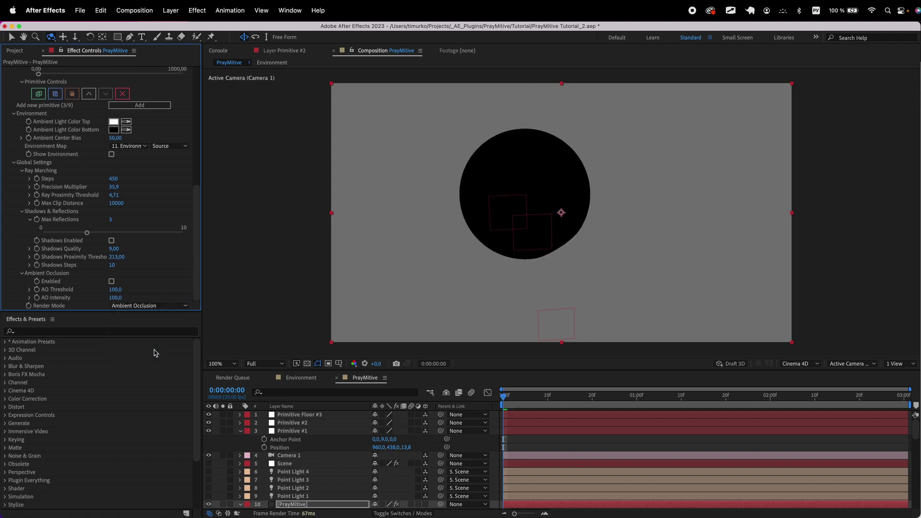
drag(574, 225, 539, 197)
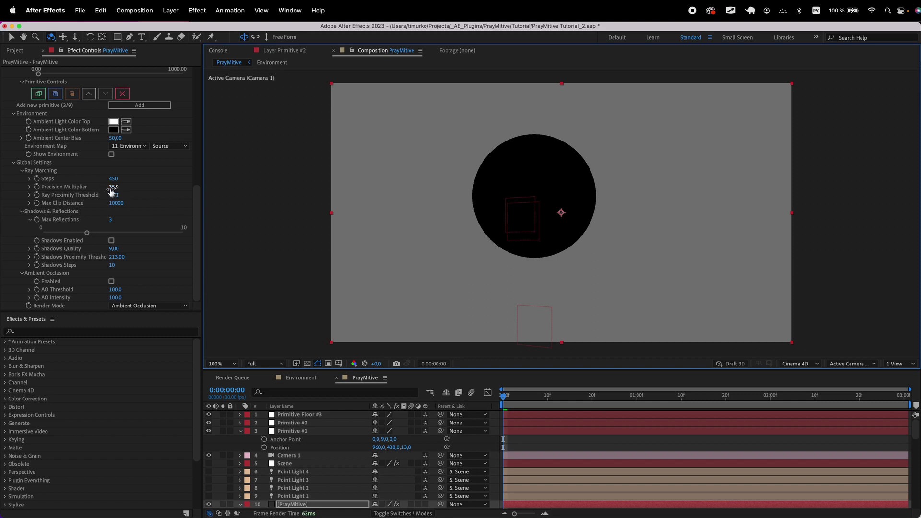
Raise the ray marching Precision Multiplier to 100.
drag(113, 191, 183, 191)
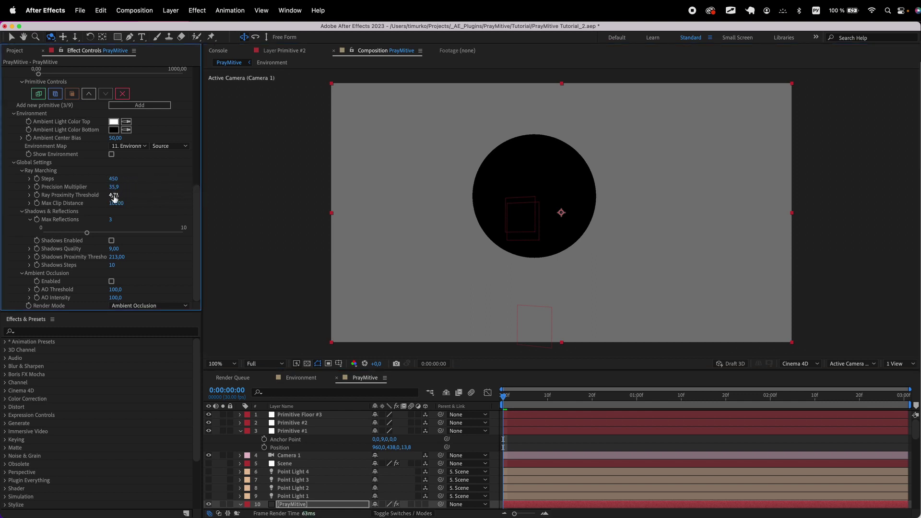
drag(113, 197, 183, 199)
drag(115, 191, 454, 205)
drag(551, 226, 555, 213)
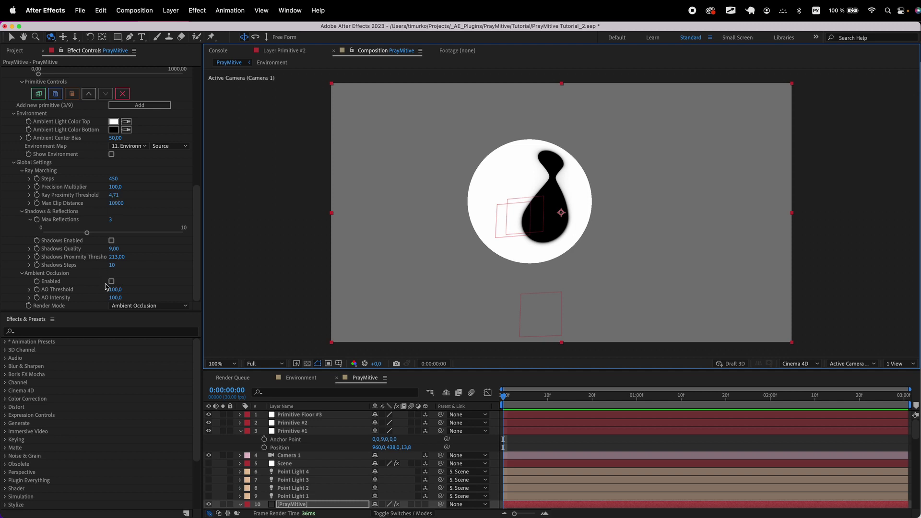
Set AO Threshold to 33 and AO Intensity to 44, and return the Render Mode to Beauty.
mouse_move(117, 291)
mouse_down()
mouse_move(71, 290)
mouse_move(104, 300)
mouse_move(79, 299)
mouse_move(135, 290)
mouse_move(121, 293)
mouse_up()
click(138, 306)
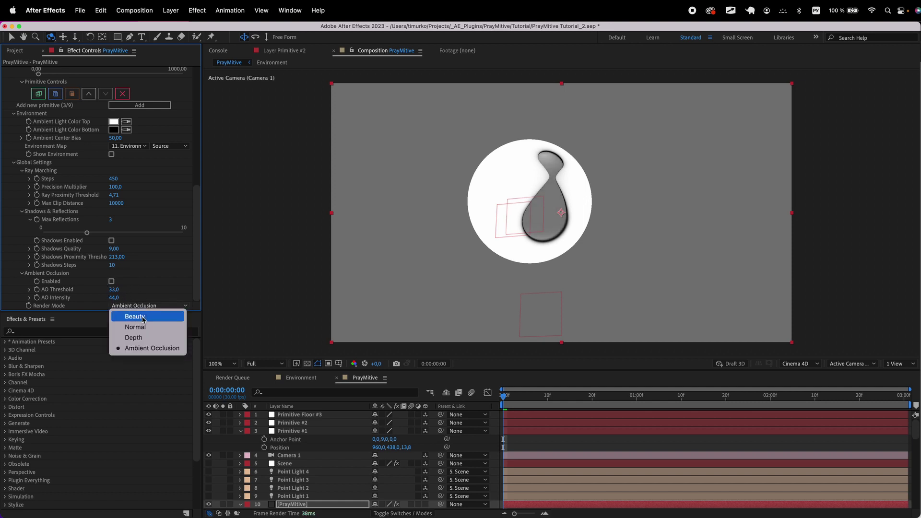
click(143, 317)
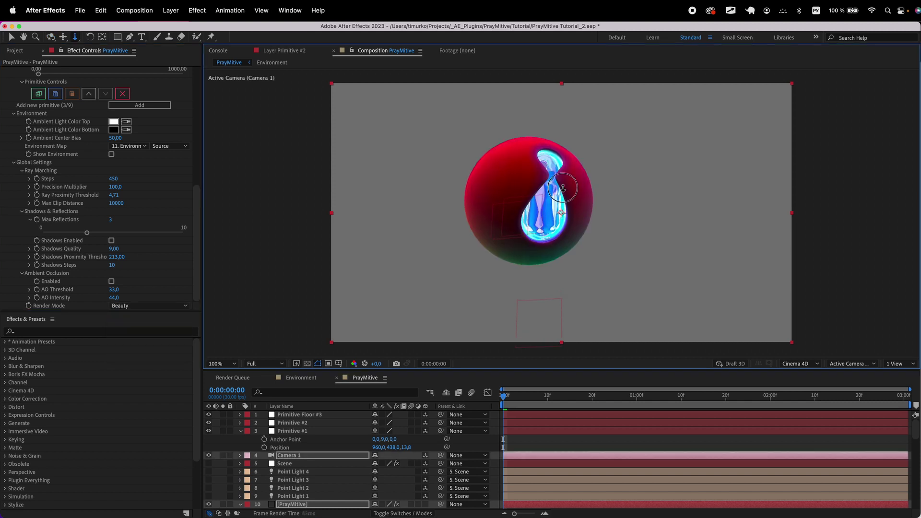
Dolly the camera closer to the sphere, enable Ambient Occlusion and set AO Threshold to about 49.
drag(574, 120, 566, 151)
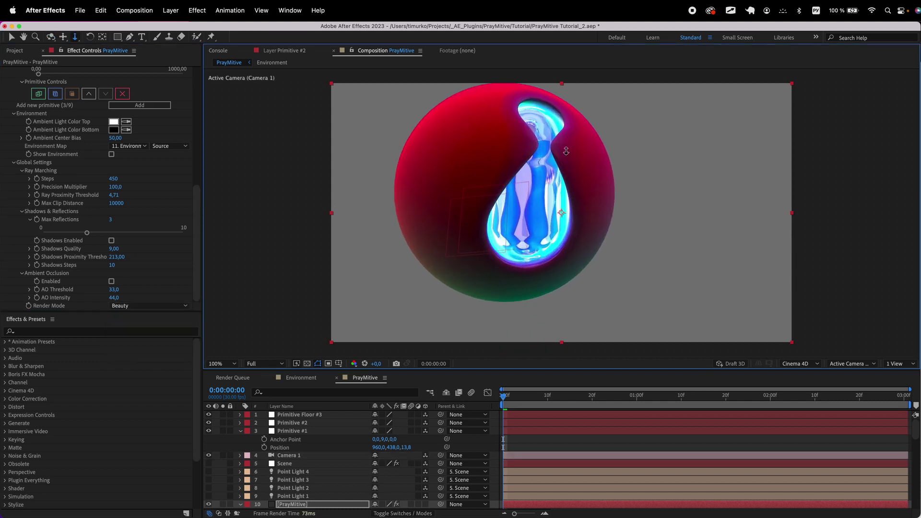
click(111, 282)
drag(113, 289, 120, 289)
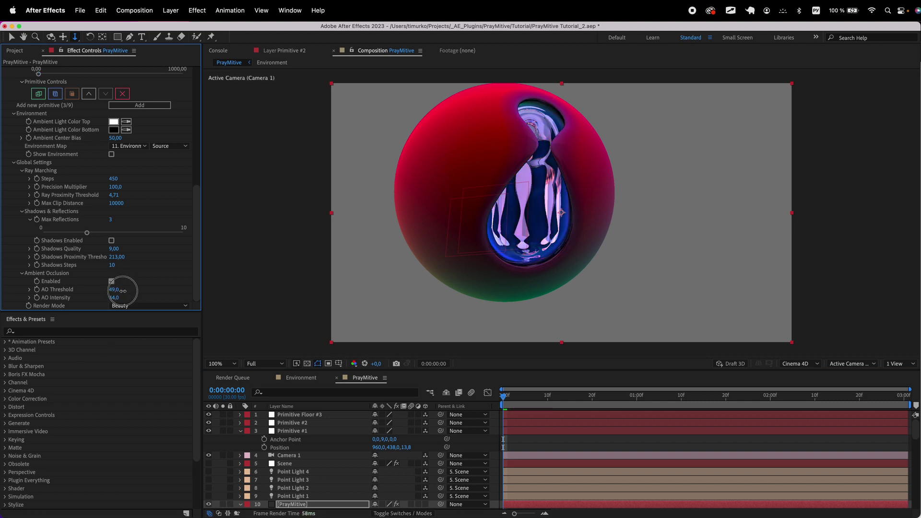
Orbit the camera around the sphere and set the capsule's Operation with previous to Union.
click(51, 37)
mouse_move(518, 190)
mouse_down()
mouse_move(563, 208)
mouse_move(506, 190)
mouse_up()
scroll(162, 203, up, 5)
click(139, 183)
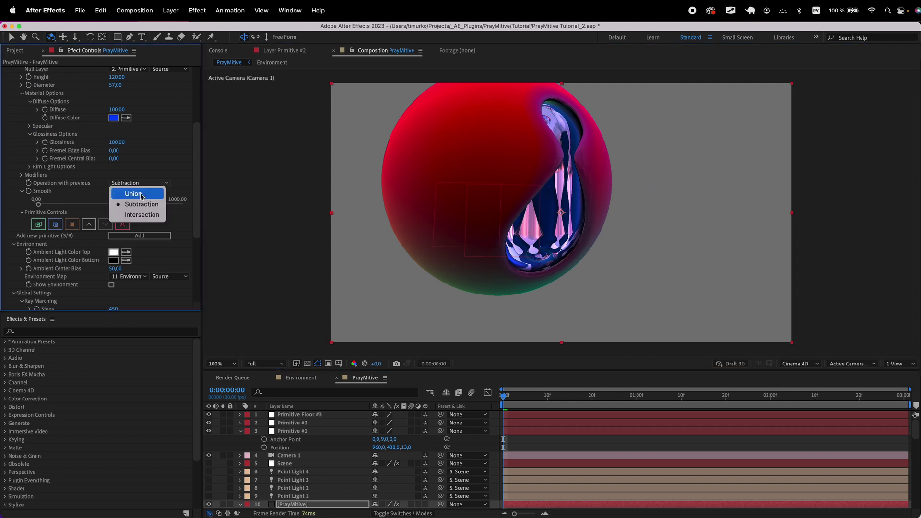
click(137, 193)
Set the capsule's Height to 580 and Diameter to 137.
scroll(113, 156, up, 5)
drag(116, 179, 139, 179)
drag(115, 187, 119, 188)
Orbit the camera to frame the sphere-capsule joint and set the capsule's Smooth to about 16.
drag(482, 192, 490, 225)
click(75, 37)
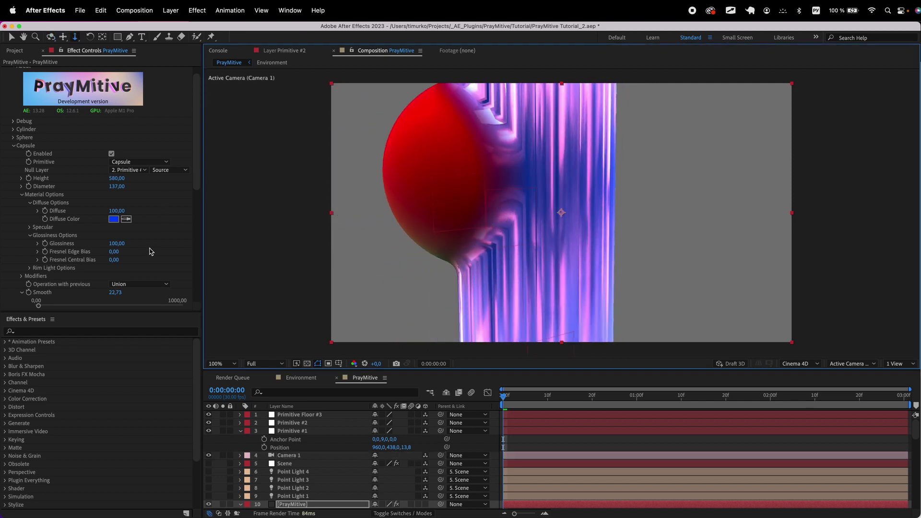
scroll(137, 247, down, 10)
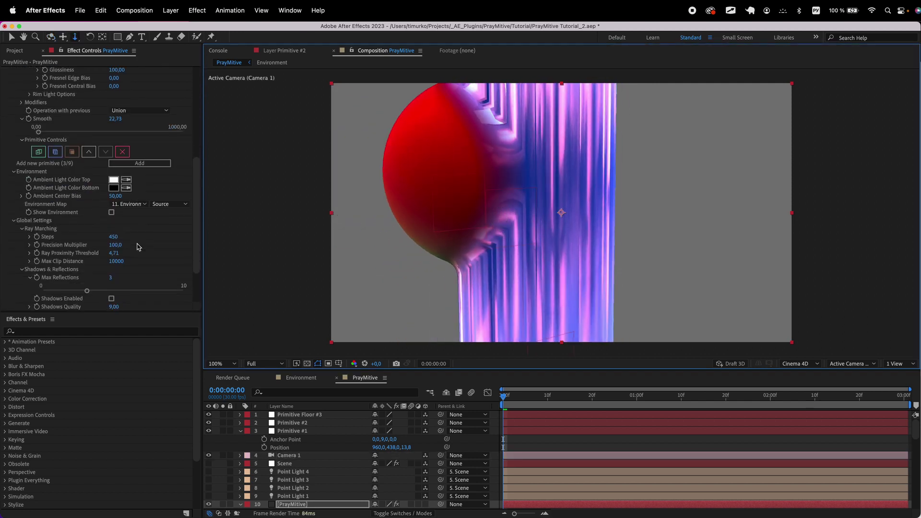
drag(37, 141, 37, 141)
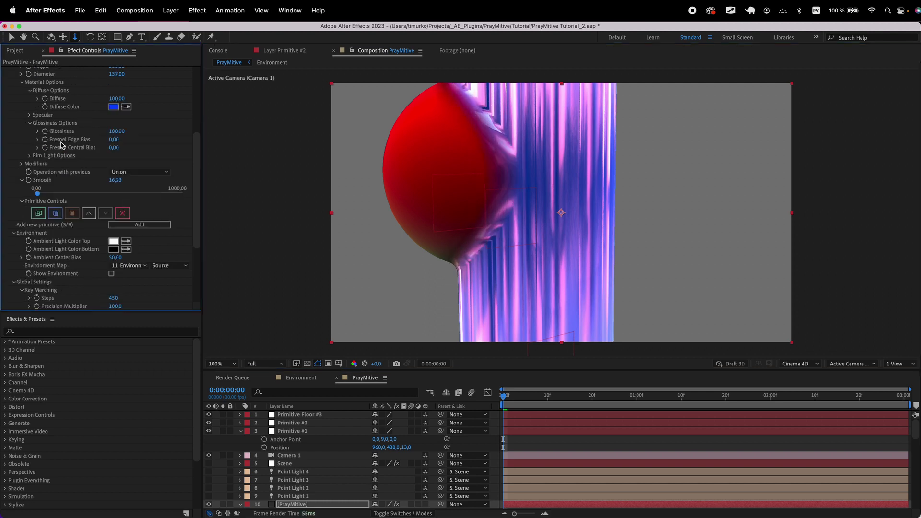
Enable the Ripples modifier on the sphere with Amplitude 30 and Frequency 16.5.
scroll(13, 120, up, 9)
click(14, 117)
click(22, 215)
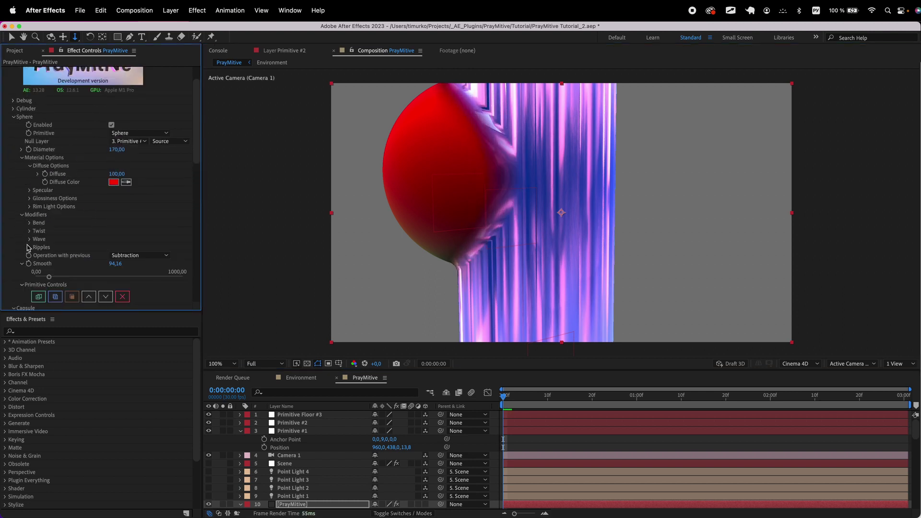
click(30, 247)
scroll(111, 250, down, 1)
click(112, 249)
drag(124, 258, 125, 258)
mouse_move(115, 265)
mouse_down()
mouse_move(177, 263)
mouse_move(106, 257)
mouse_up()
Mark the sphere's ripple grooves with two freehand annotation strokes and clear them.
key(ctrl+a)
mouse_move(470, 135)
mouse_down()
mouse_move(458, 151)
mouse_move(458, 210)
mouse_up()
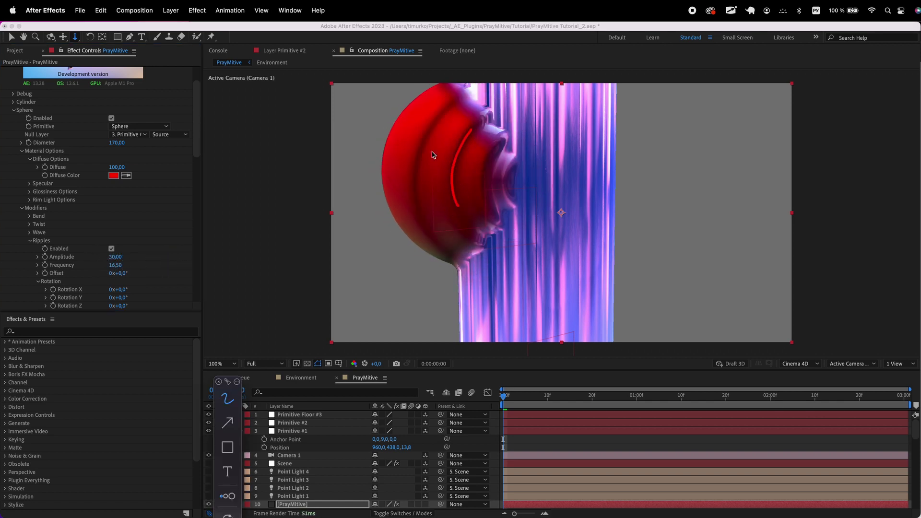
mouse_move(439, 110)
mouse_down()
mouse_move(429, 121)
mouse_move(422, 218)
mouse_up()
key(Escape)
Switch the Render Mode to Ambient Occlusion to preview the occlusion on the rippled shape.
scroll(135, 288, down, 10)
click(148, 306)
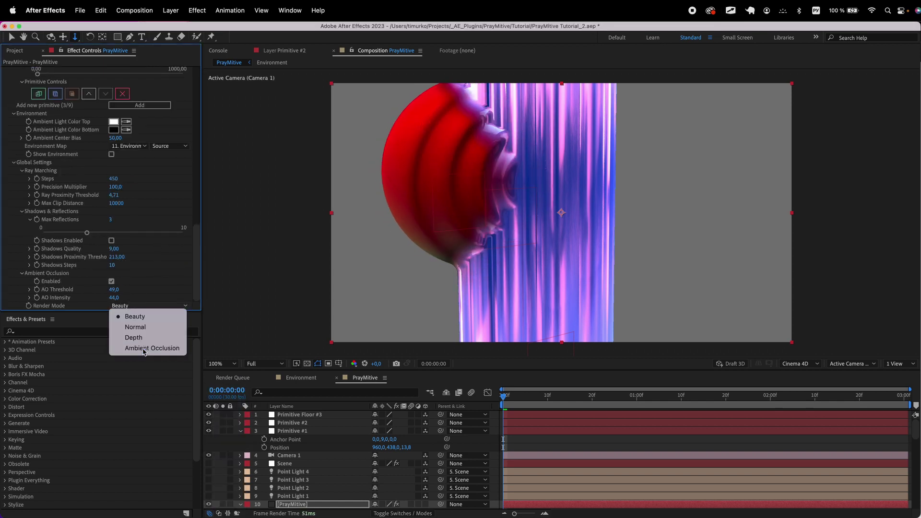
click(144, 348)
Try lowering the ray marching Precision Multiplier to 42.4 and undo the changes.
drag(113, 189, 27, 187)
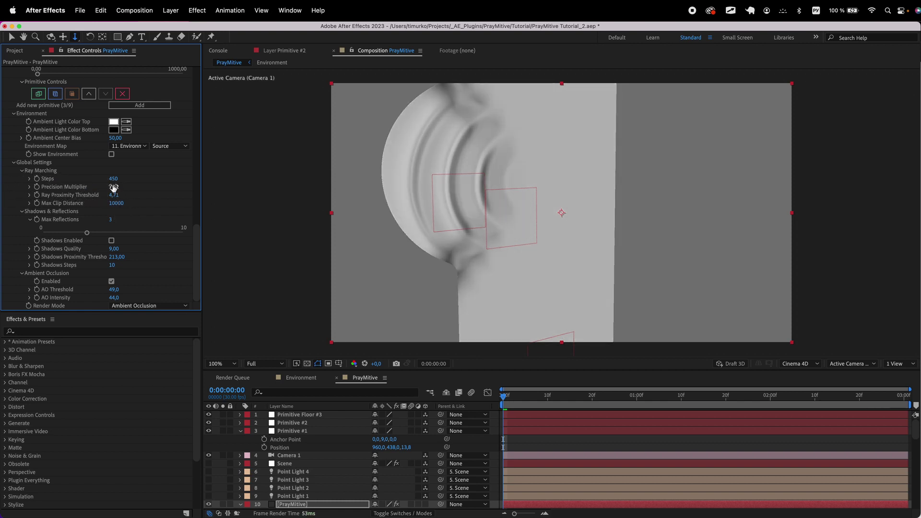
drag(113, 188, 21, 192)
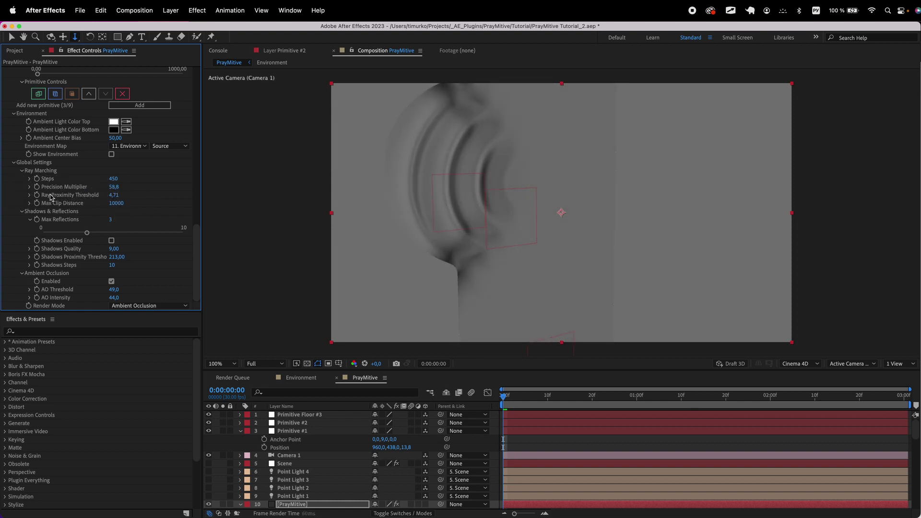
drag(116, 188, 38, 187)
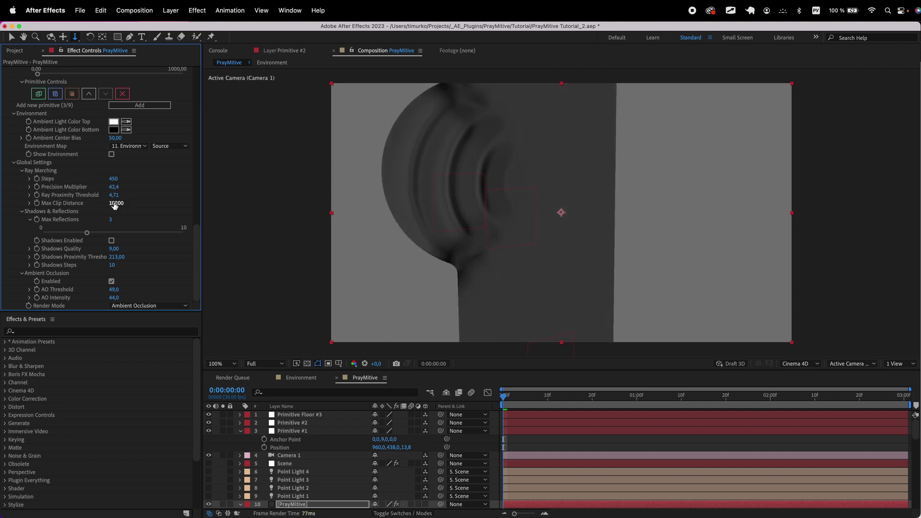
key(super+z)
key(super+z)
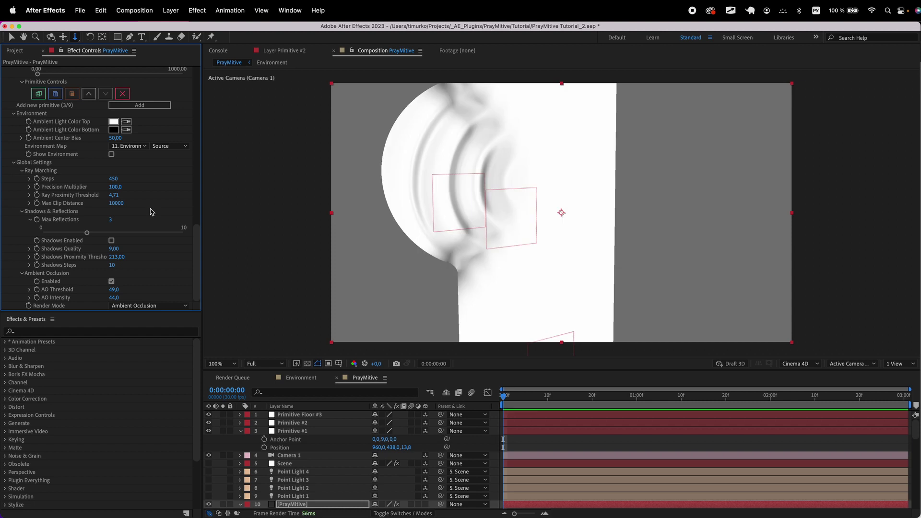
Switch the Render Mode to Normal and dolly the camera back to frame the combined shape.
click(158, 305)
click(156, 326)
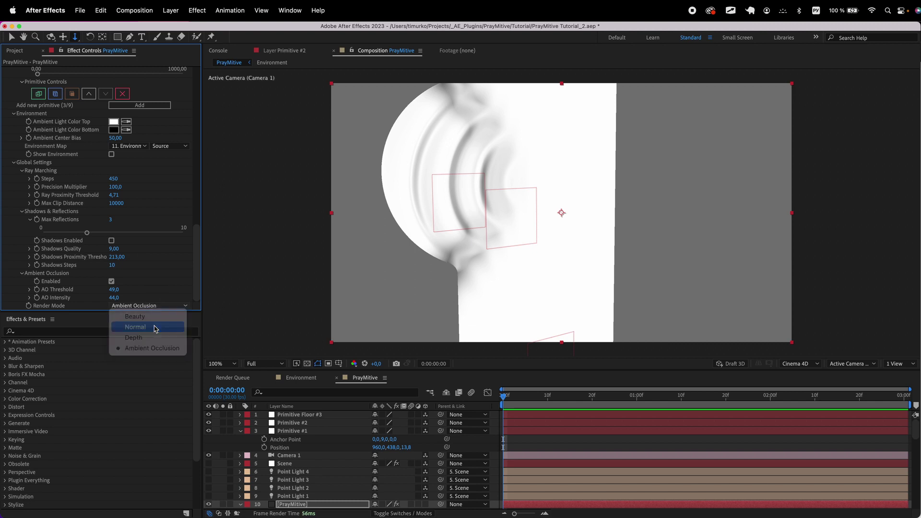
drag(493, 170, 494, 355)
Collapse the PrayMitive layer's properties in the timeline and make the Environment layer visible.
scroll(309, 456, down, 10)
scroll(295, 454, up, 8)
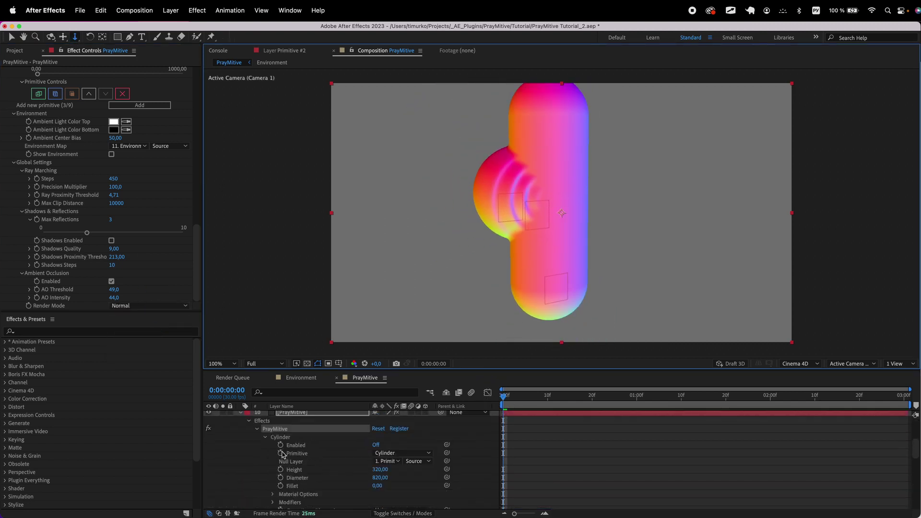
scroll(281, 452, down, 4)
click(240, 415)
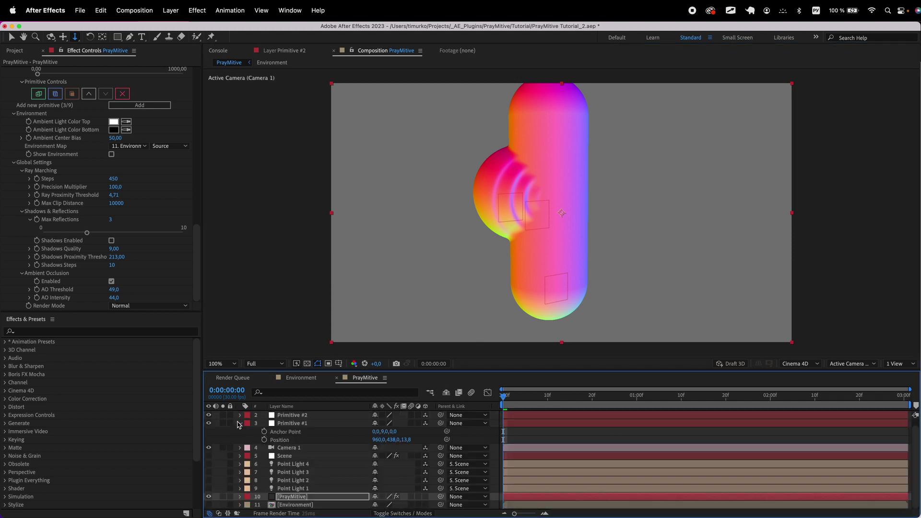
click(279, 505)
click(209, 504)
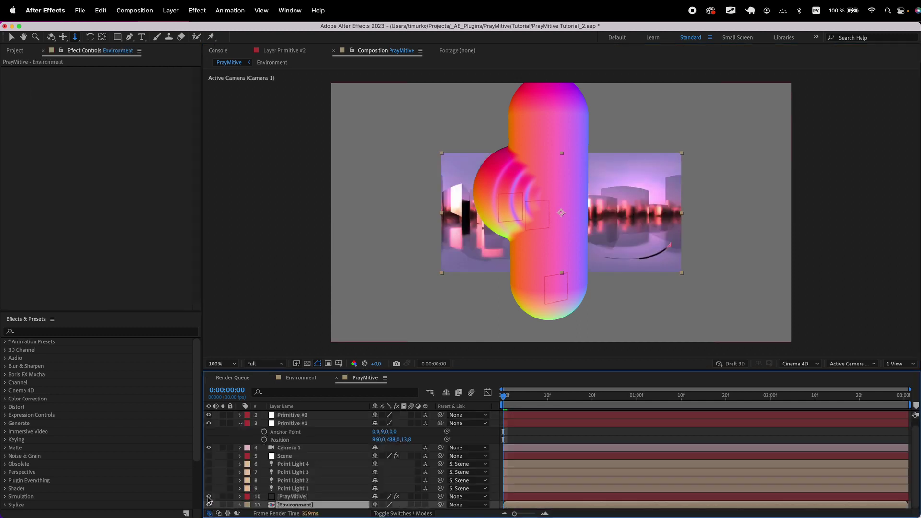
Find the Displacement Map effect and apply it to the Environment layer.
click(53, 331)
text(Вшы)
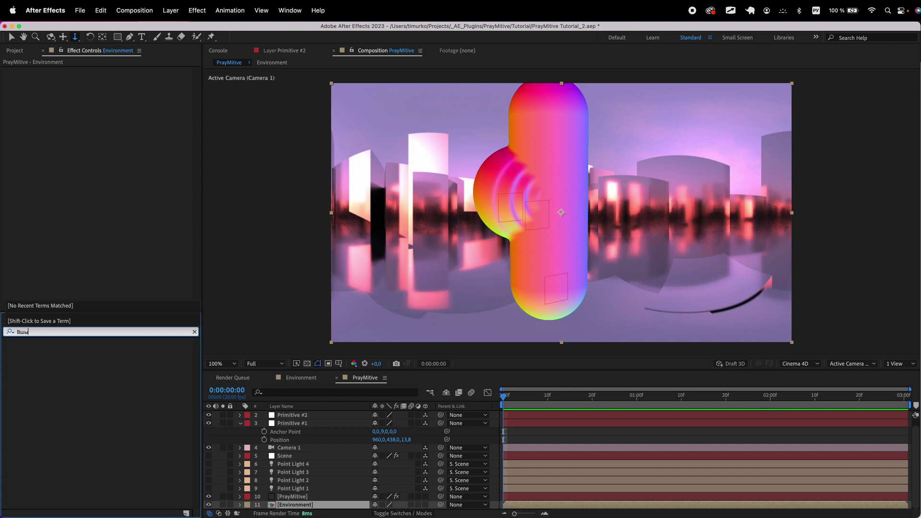
text(з)
key(ctrl+space)
text(Dis)
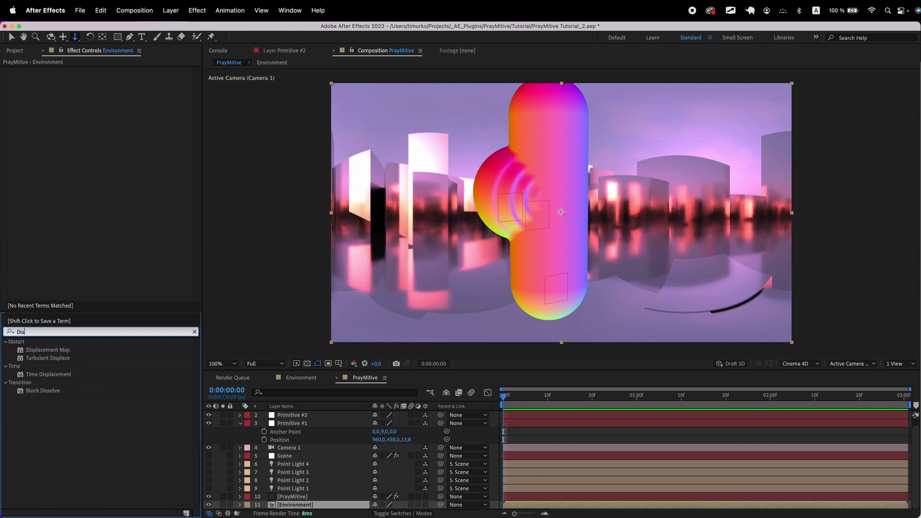
double_click(63, 351)
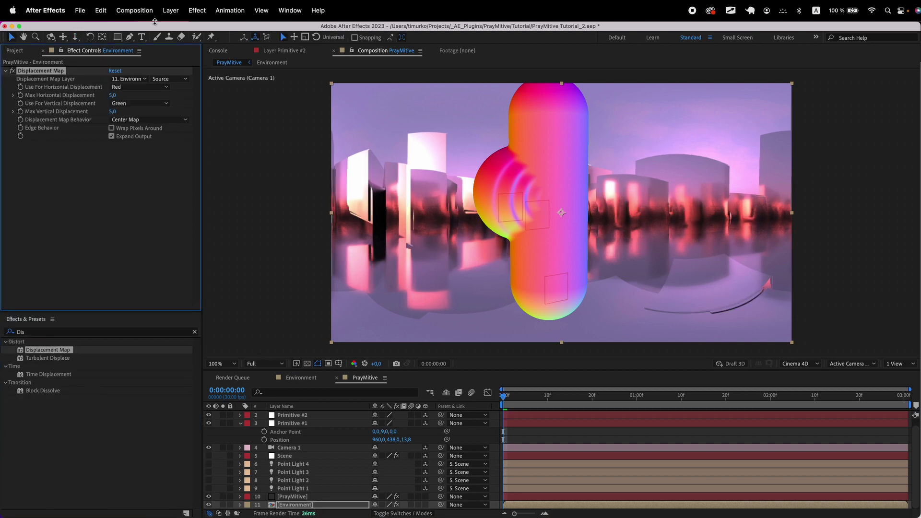
Choose the PrayMitive layer as the Displacement Map Layer and hide that layer in the composition.
click(127, 79)
click(162, 148)
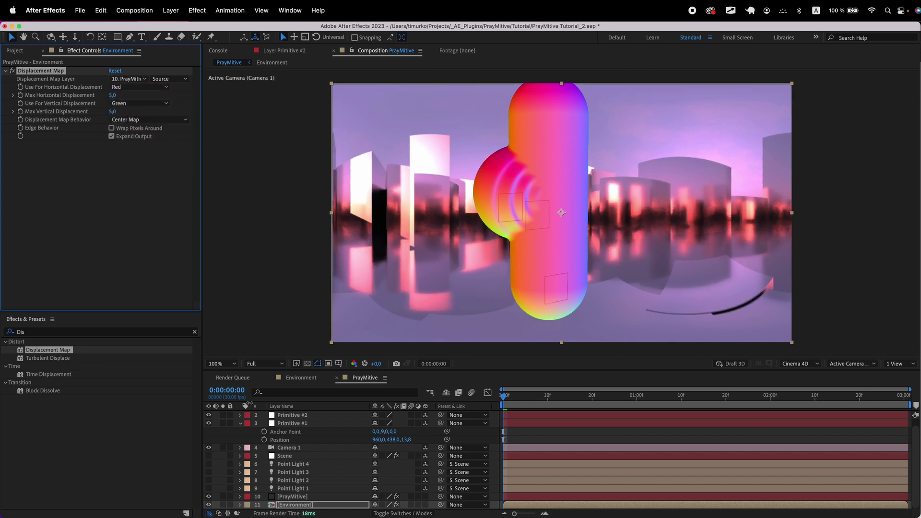
click(208, 497)
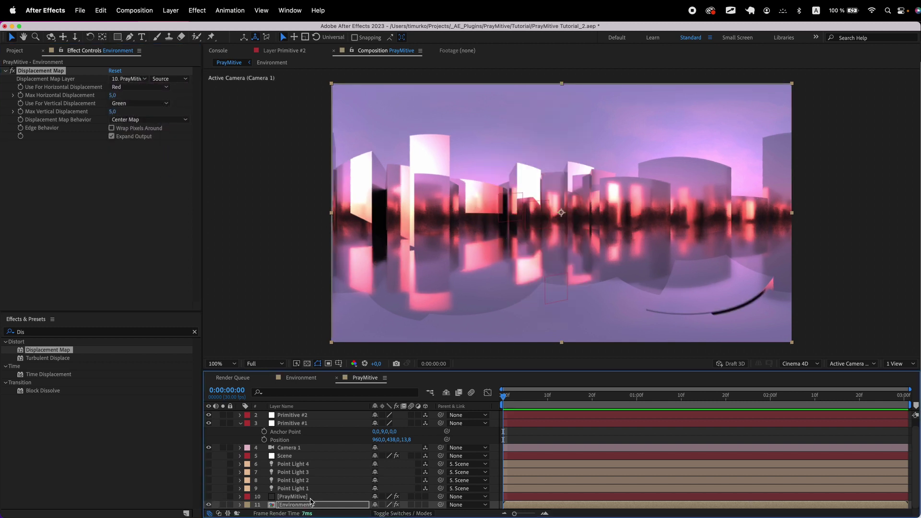
Set the map source to Effects & Masks, Max Horizontal Displacement to 136 and Max Vertical Displacement to 925.
click(169, 78)
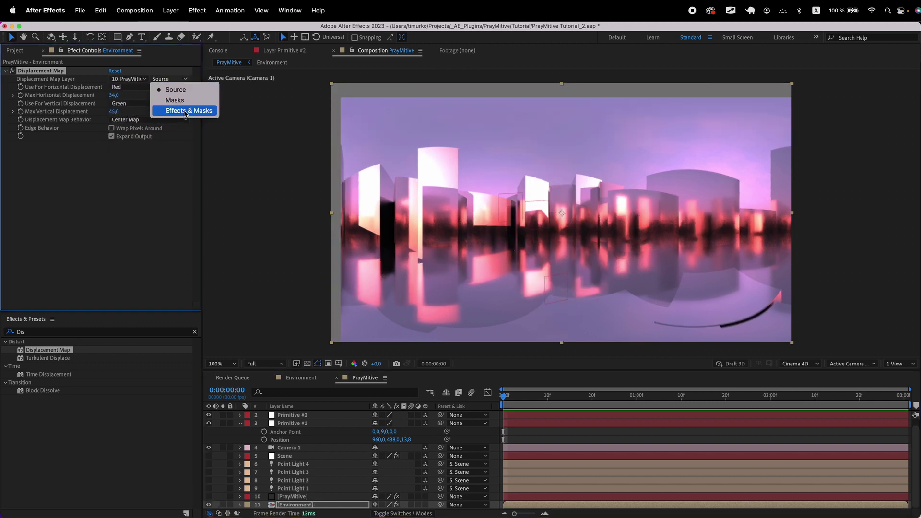
click(184, 111)
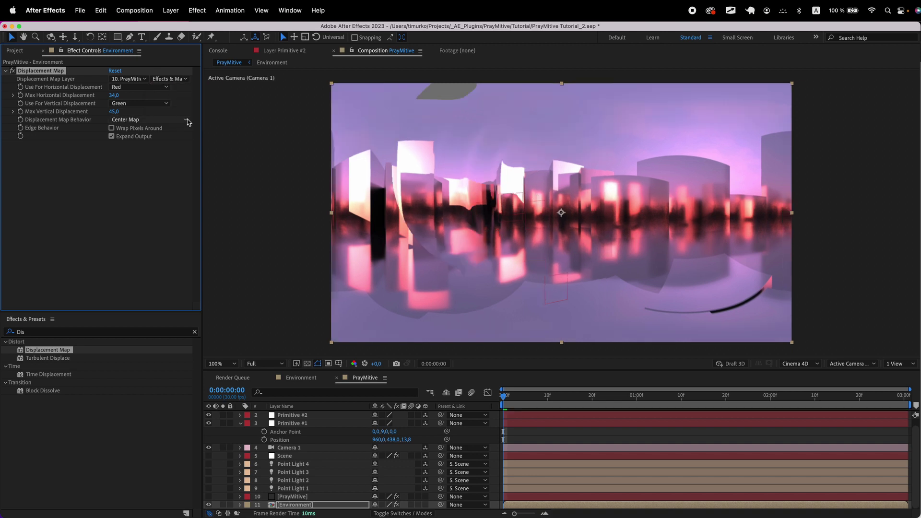
drag(114, 95, 177, 96)
drag(116, 113, 344, 483)
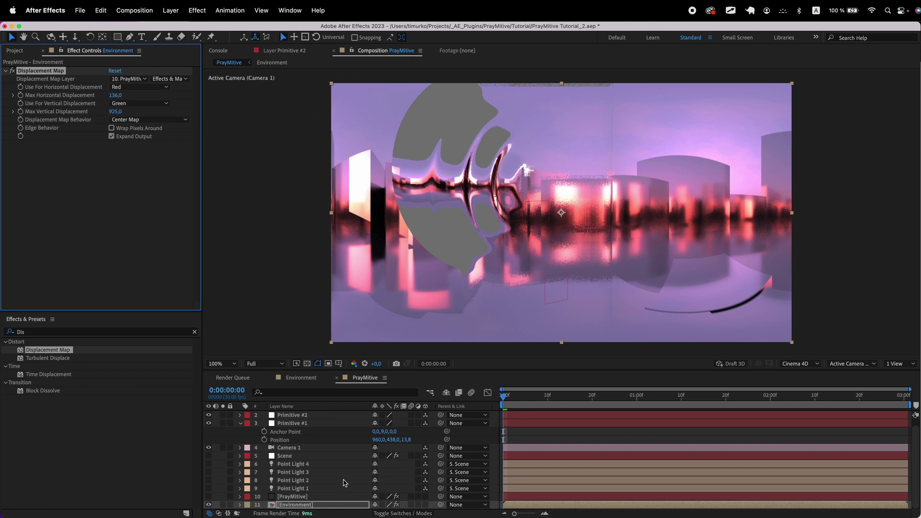
Compare the displacement against the PrayMitive layer and set Displacement Map Behavior to Stretch Map to Fit.
click(209, 497)
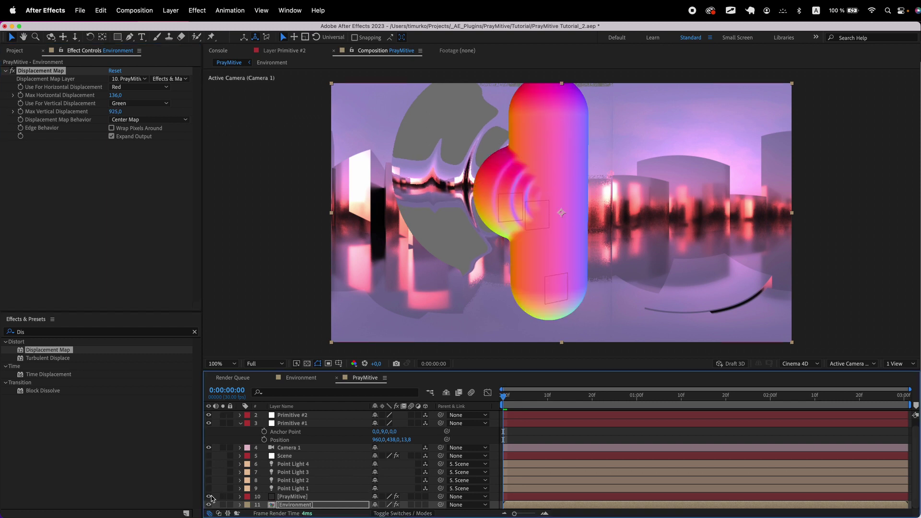
click(209, 497)
click(277, 506)
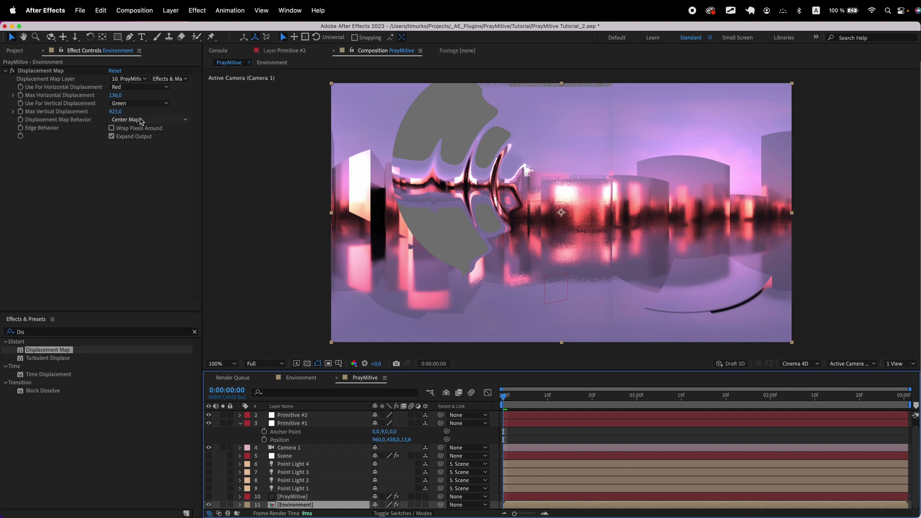
click(144, 119)
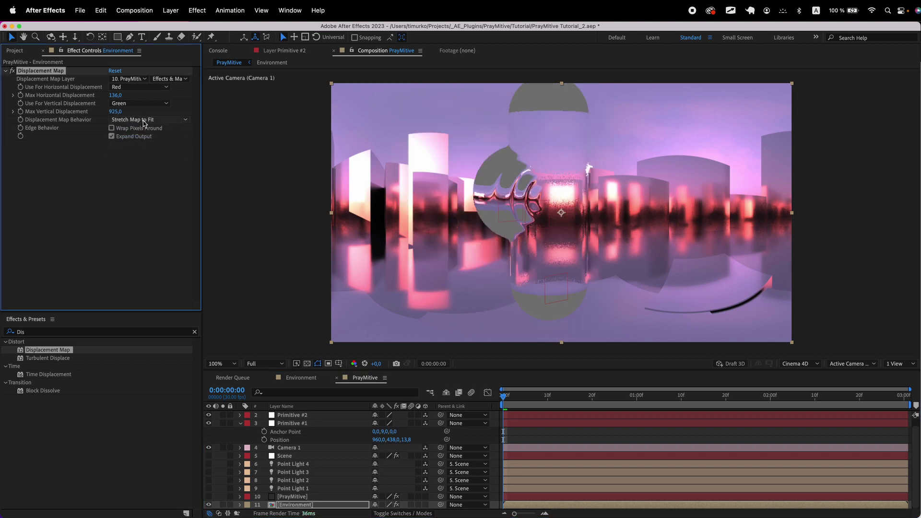
Show the PrayMitive layer over the displaced environment and lower its Opacity to 48%.
click(209, 496)
click(309, 497)
key(t)
drag(376, 506, 317, 507)
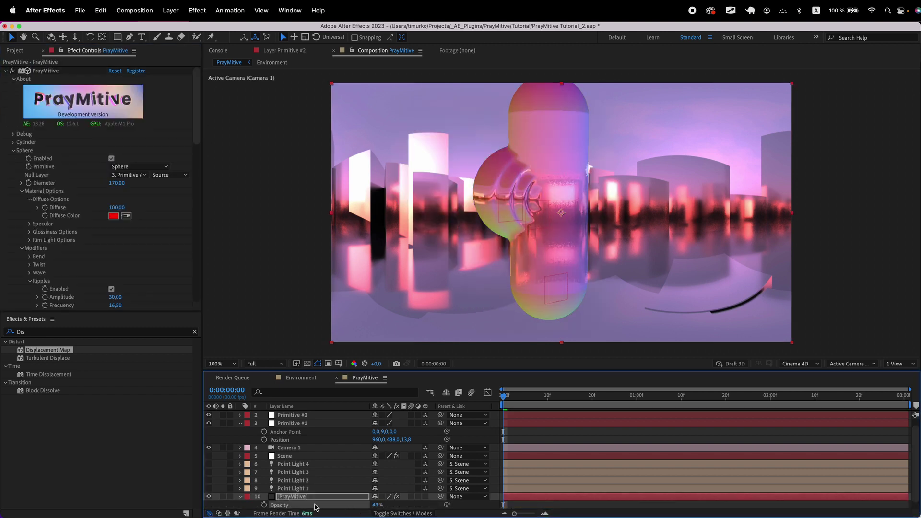
Try moving the Primitive #1 null in the viewer and undo the move.
scroll(285, 506, down, 1)
click(285, 506)
click(289, 440)
click(293, 415)
drag(500, 194, 482, 197)
key(super+z)
Raise the capsule's Smooth to about 71 and hide the Environment layer.
click(300, 488)
scroll(61, 274, up, 3)
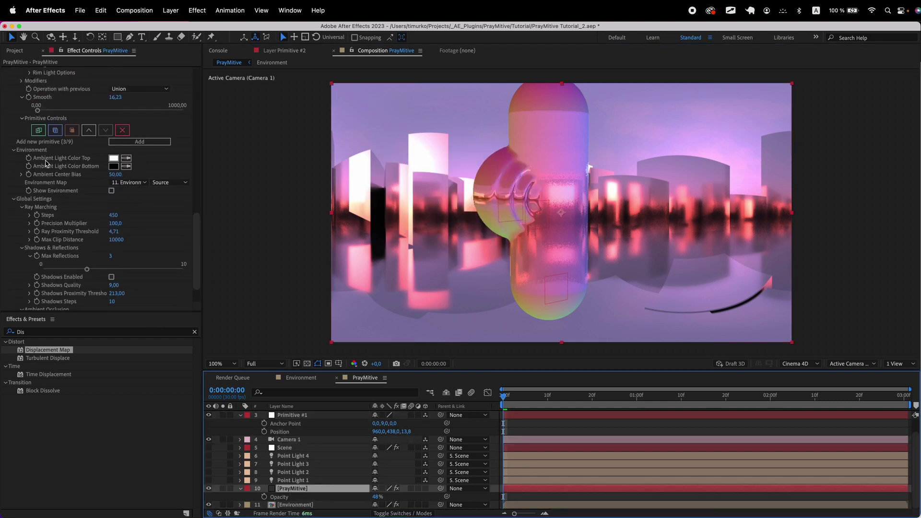
drag(38, 110, 45, 111)
click(207, 506)
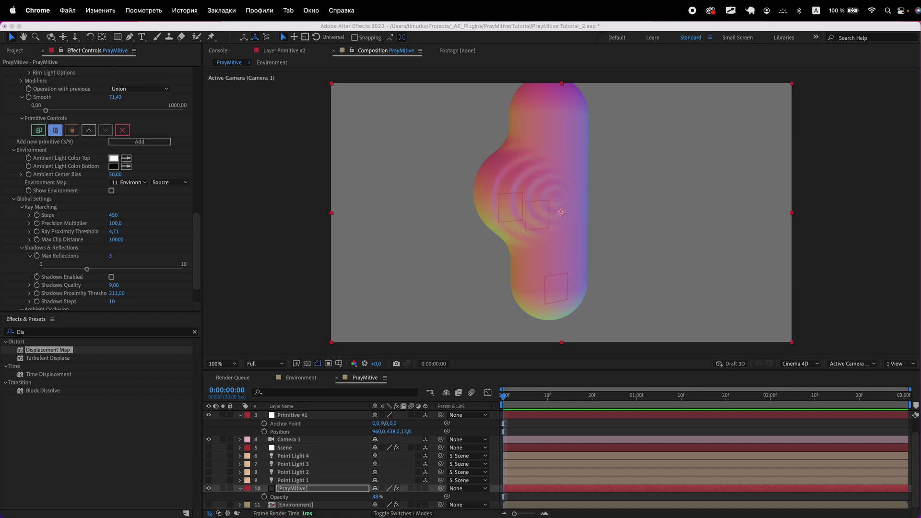
Switch the Render Mode to Depth and restore the PrayMitive layer's Opacity to 100%.
scroll(105, 258, down, 2)
click(153, 310)
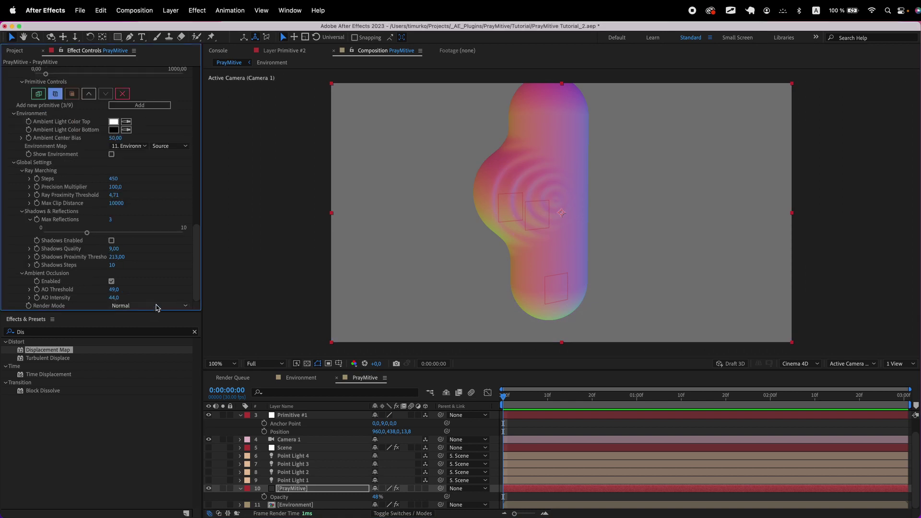
click(157, 307)
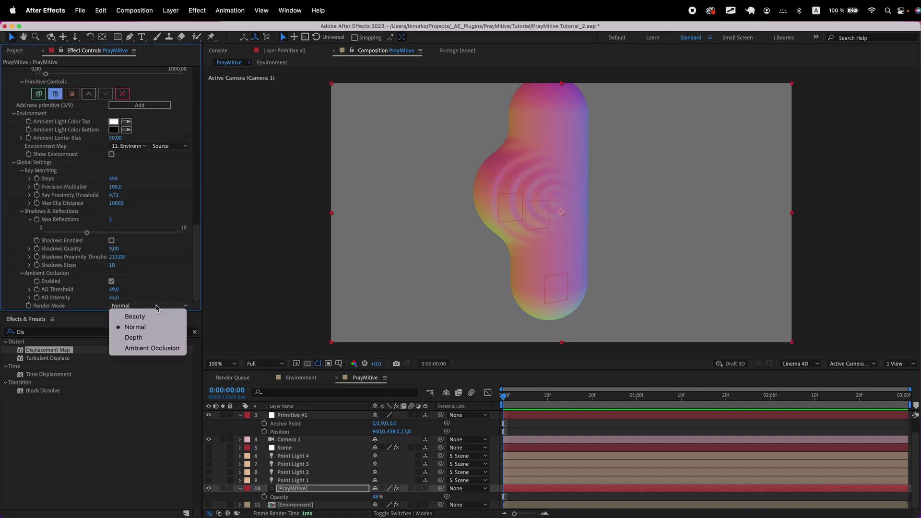
click(154, 340)
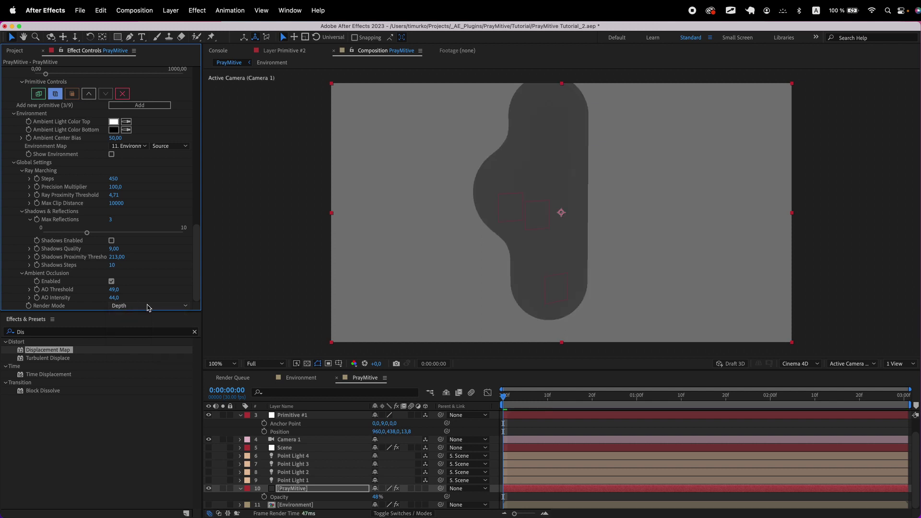
drag(377, 497, 451, 503)
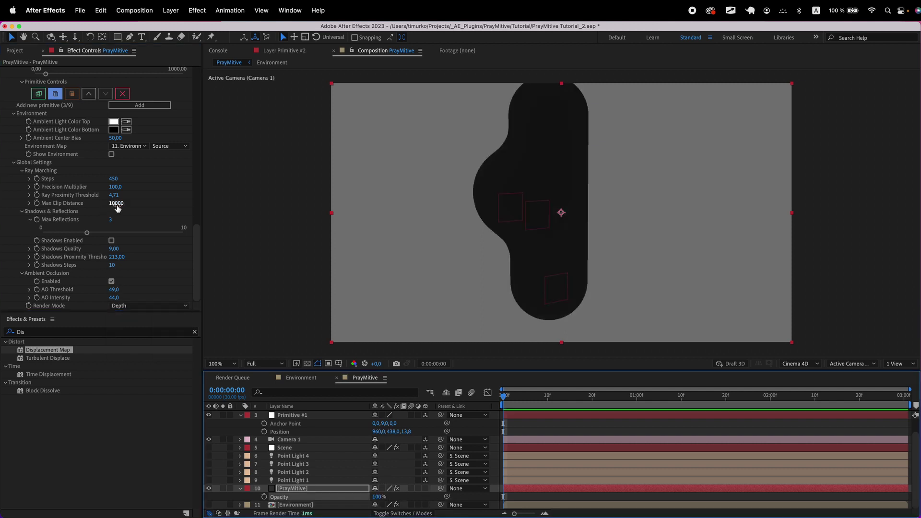
Dolly and orbit the camera closer to the shape and lower Max Clip Distance to about 2020 for more depth contrast.
mouse_move(115, 203)
mouse_down()
mouse_move(65, 205)
mouse_move(124, 202)
mouse_up()
key(3)
drag(507, 203, 508, 168)
drag(111, 206, 70, 206)
click(50, 36)
drag(539, 209, 527, 185)
click(63, 37)
key(1)
key(3)
drag(550, 192, 551, 204)
drag(115, 204, 118, 205)
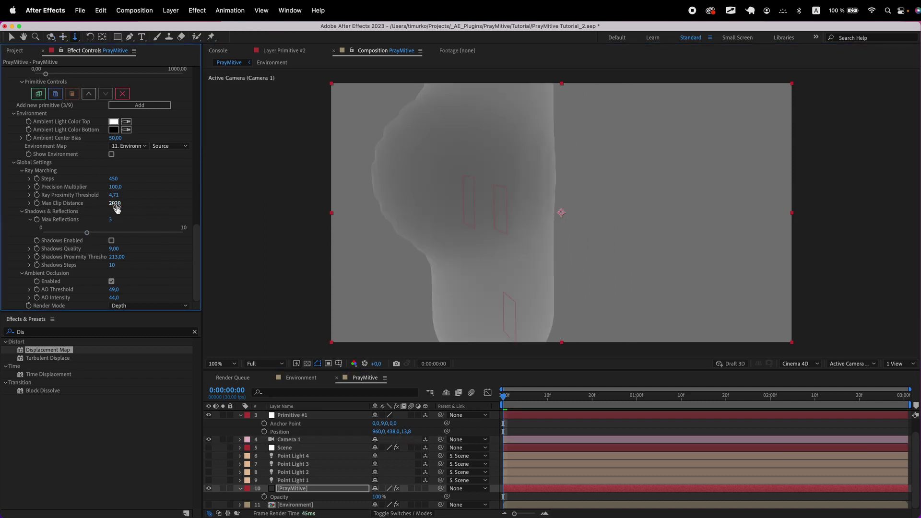
Duplicate the PrayMitive layer, set the upper copy's Render Mode to Beauty, and compare it with the Depth layer.
click(326, 489)
key(ctrl+d)
scroll(144, 268, down, 15)
scroll(144, 268, down, 15)
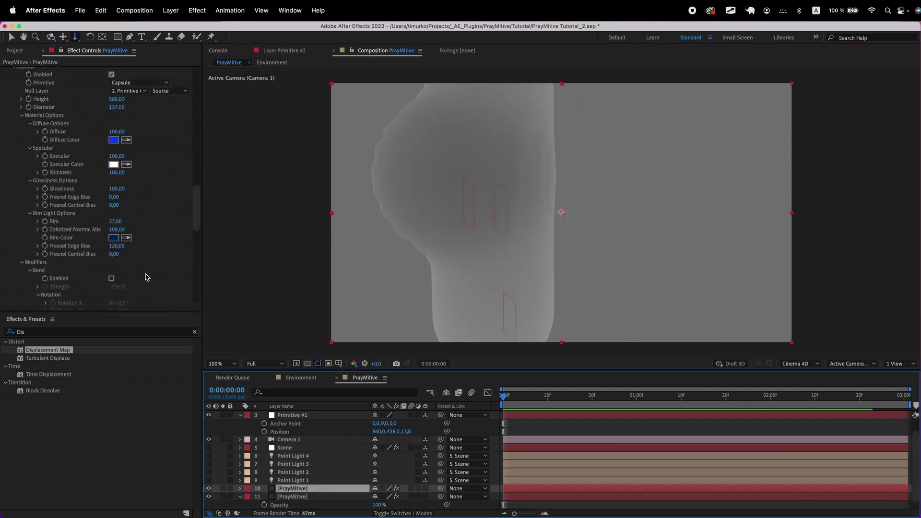
click(95, 295)
click(122, 306)
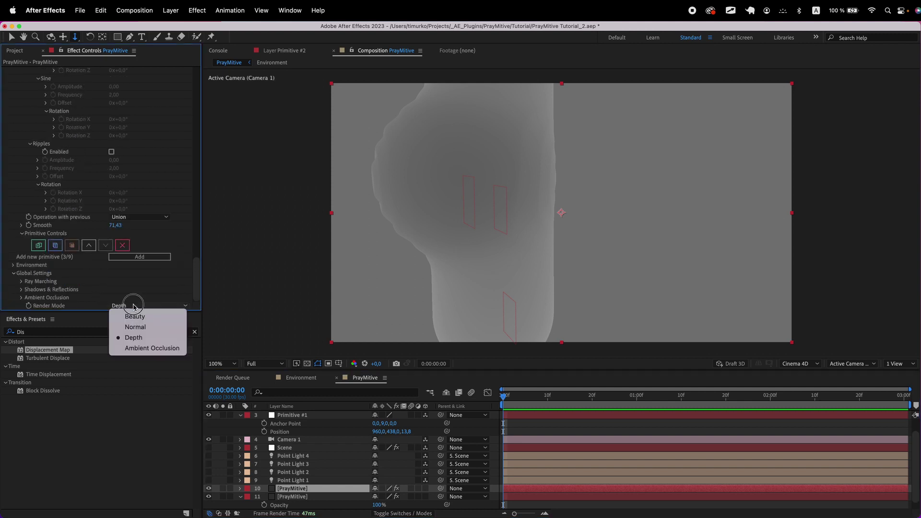
click(139, 314)
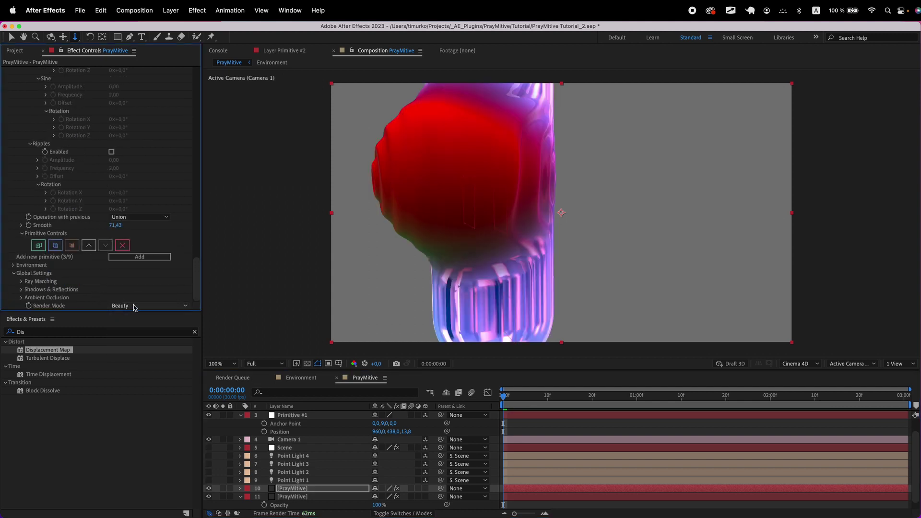
click(221, 488)
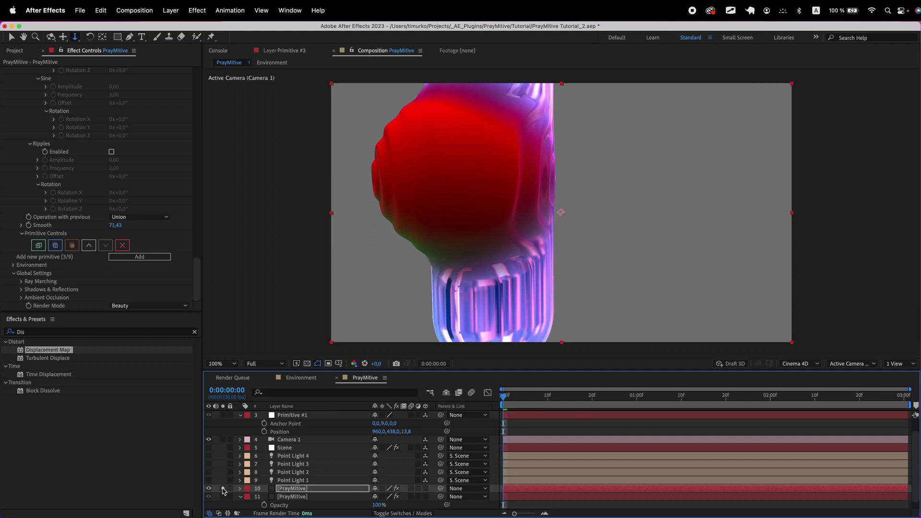
click(221, 489)
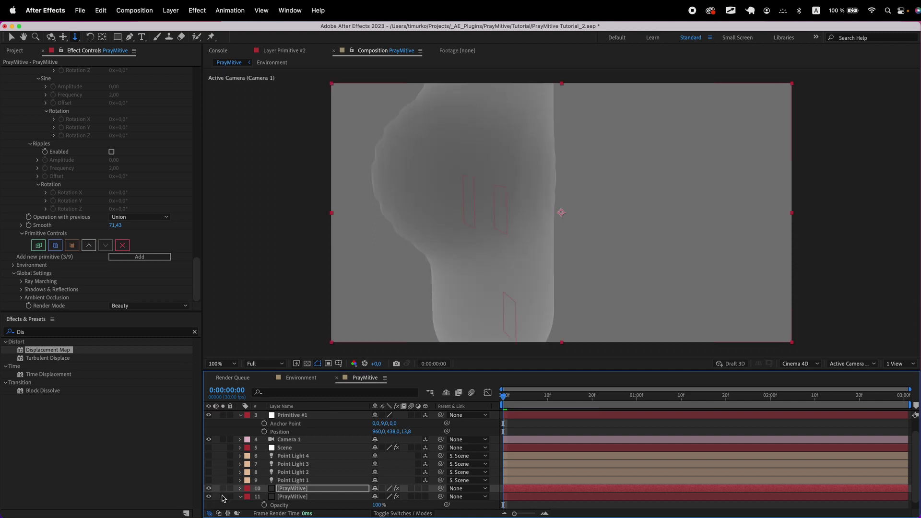
Create an adjustment layer above all layers and apply the Camera Lens Blur effect to it.
click(292, 497)
click(171, 10)
mouse_move(172, 29)
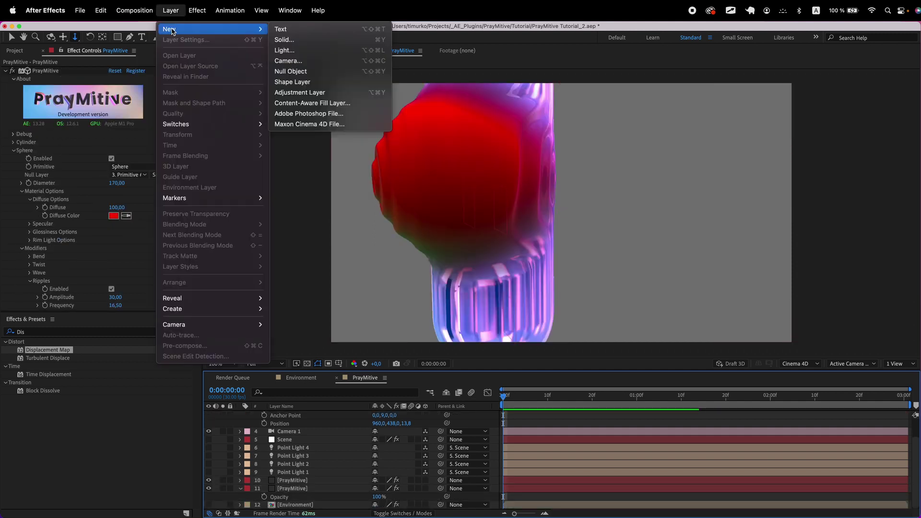
click(327, 92)
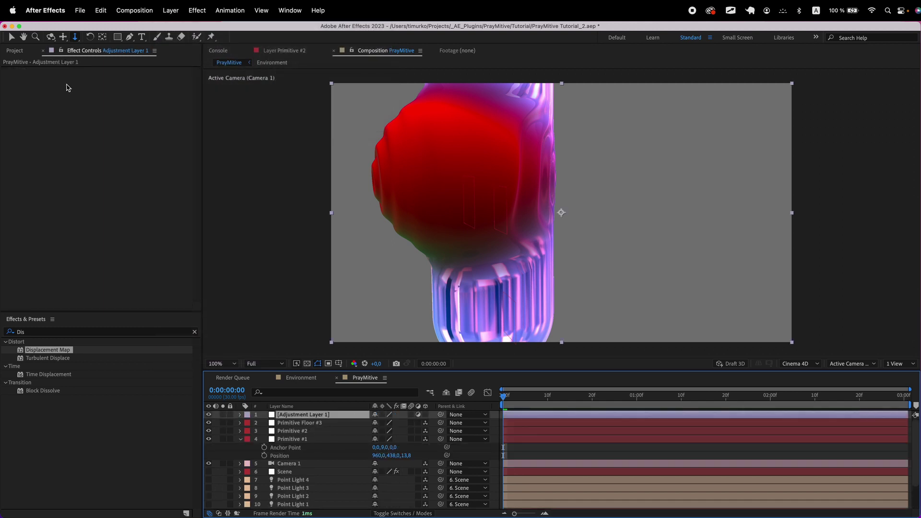
click(29, 332)
text(Camera)
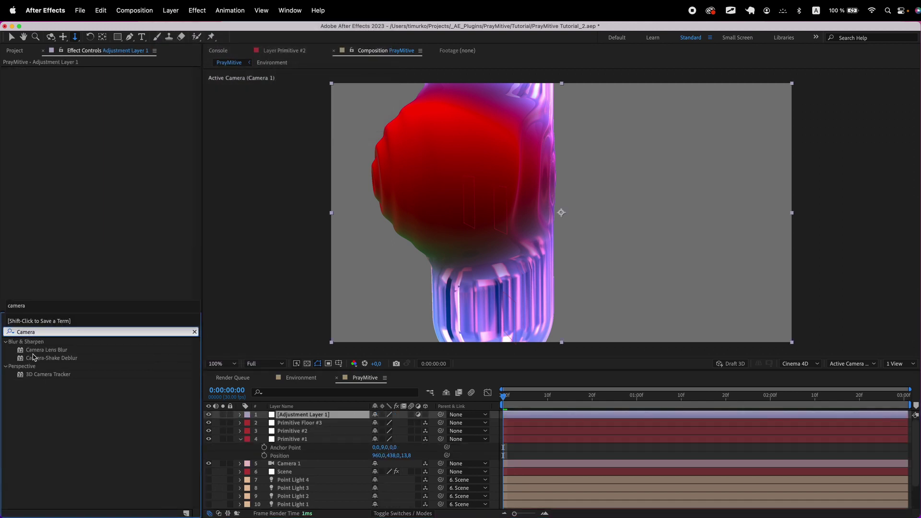
double_click(35, 350)
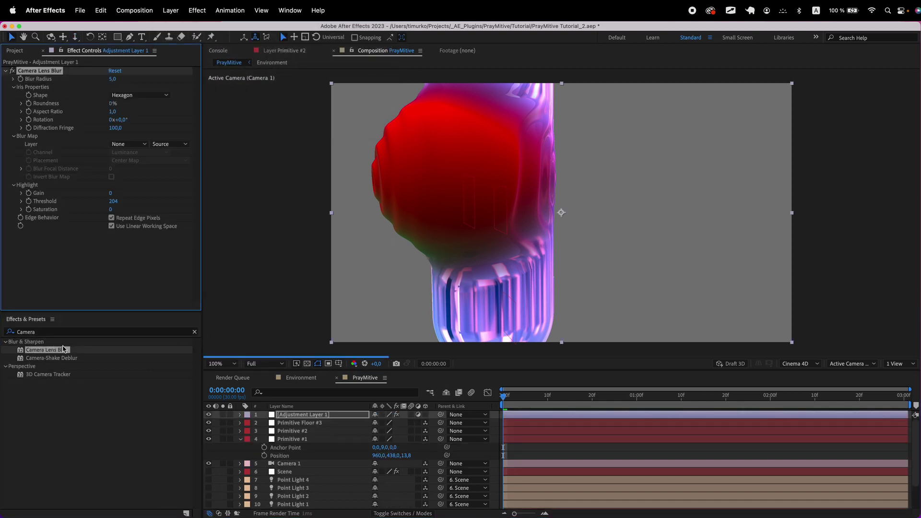
Rename the lower PrayMitive layer, which renders the Depth pass, as PrayMitive Depth.
click(133, 145)
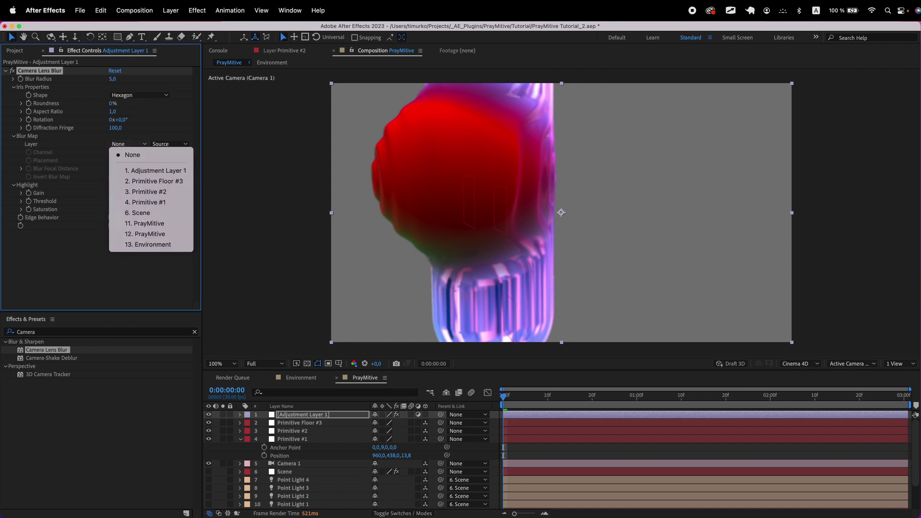
click(305, 494)
scroll(310, 493, down, 3)
click(309, 489)
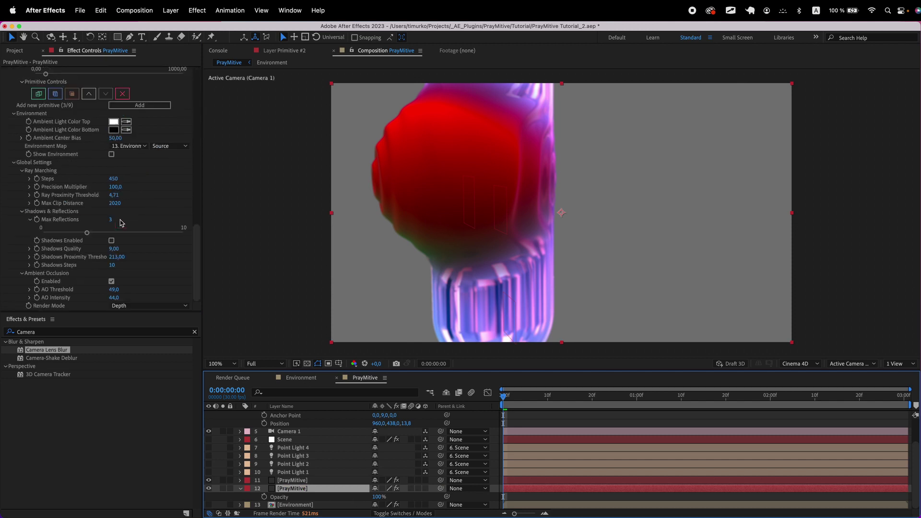
key(Return)
text(Depth)
key(Return)
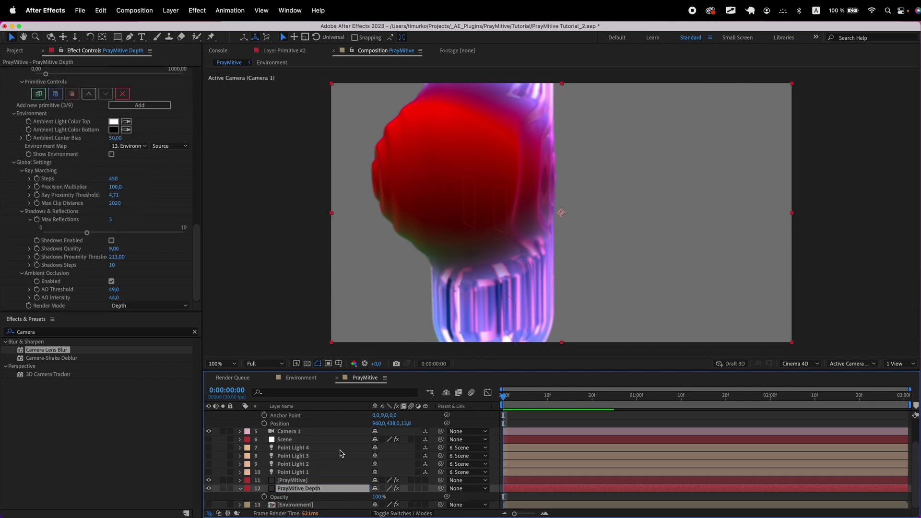
Assign PrayMitive Depth as the Camera Lens Blur's Blur Map layer, with Effects & Masks as its source.
scroll(302, 463, up, 3)
click(314, 415)
click(129, 144)
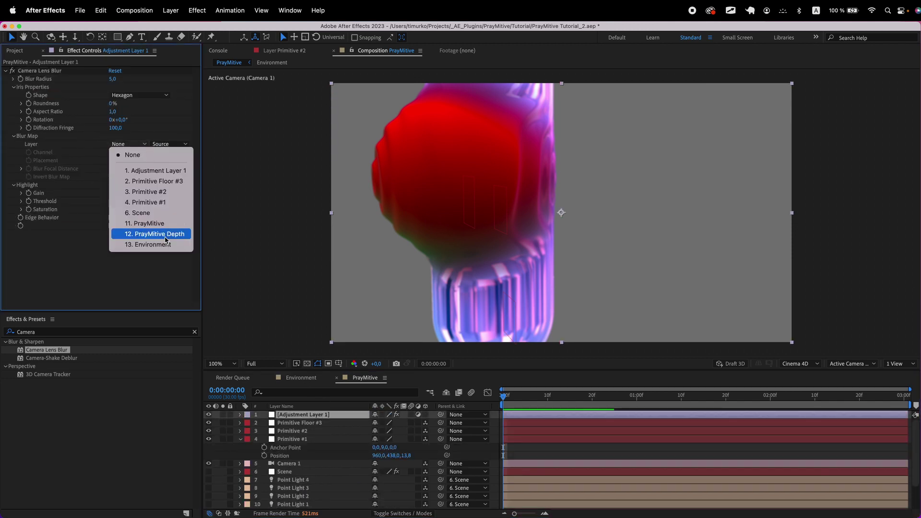
click(167, 234)
click(172, 144)
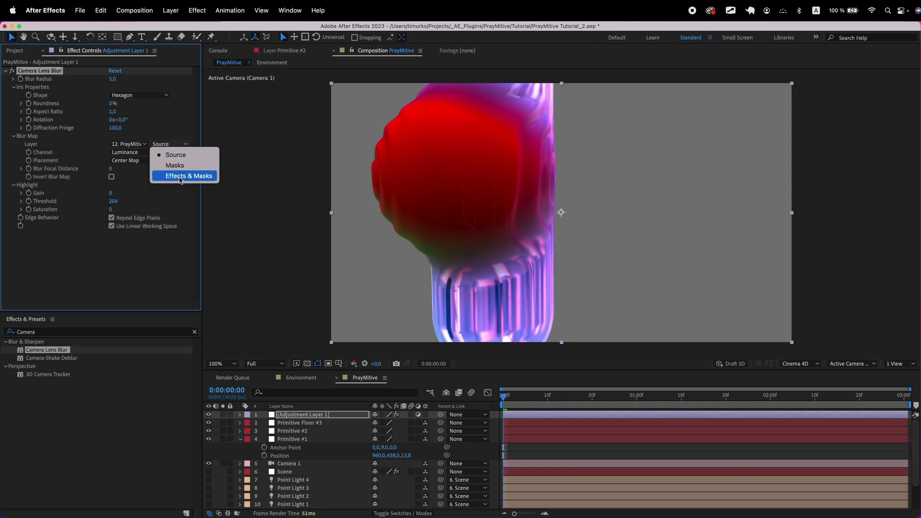
click(180, 177)
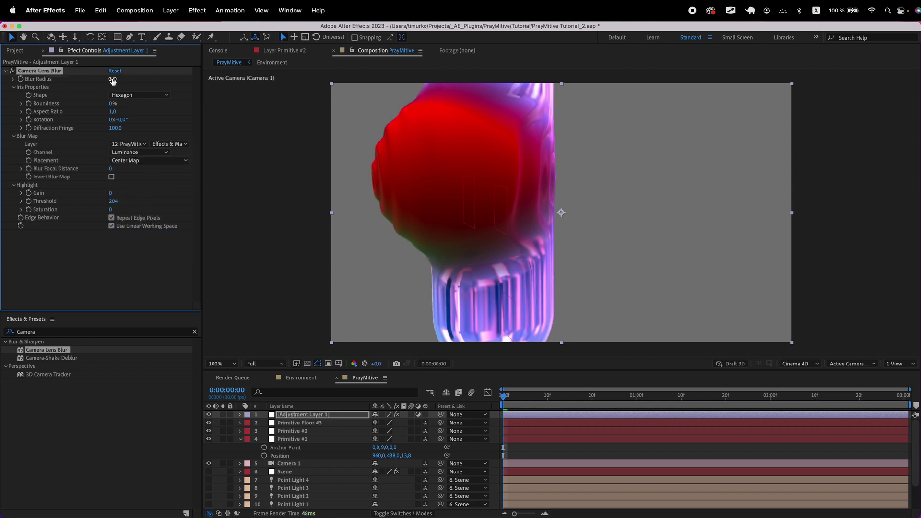
Set Blur Radius to 91 and Blur Focal Distance to 133, and orbit the camera to test the blur.
drag(113, 80, 181, 81)
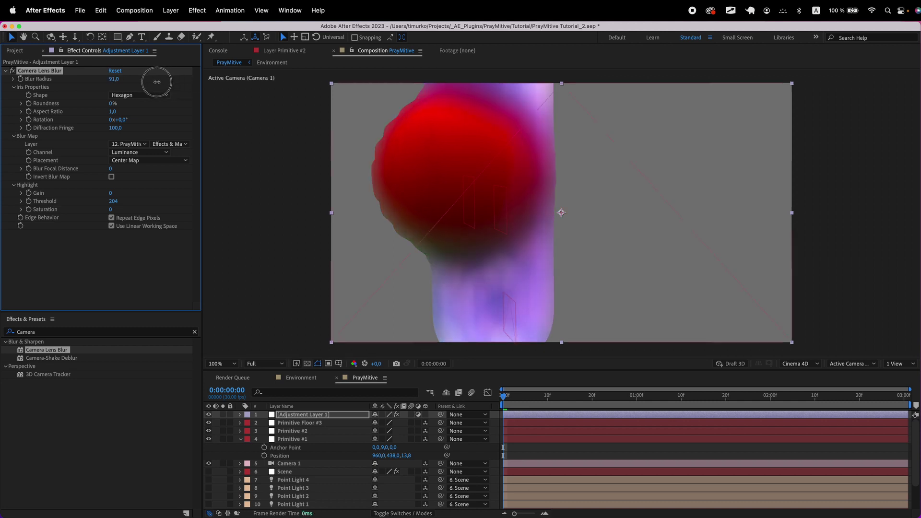
mouse_move(110, 169)
mouse_down()
mouse_move(128, 171)
mouse_move(91, 169)
mouse_move(115, 171)
mouse_up()
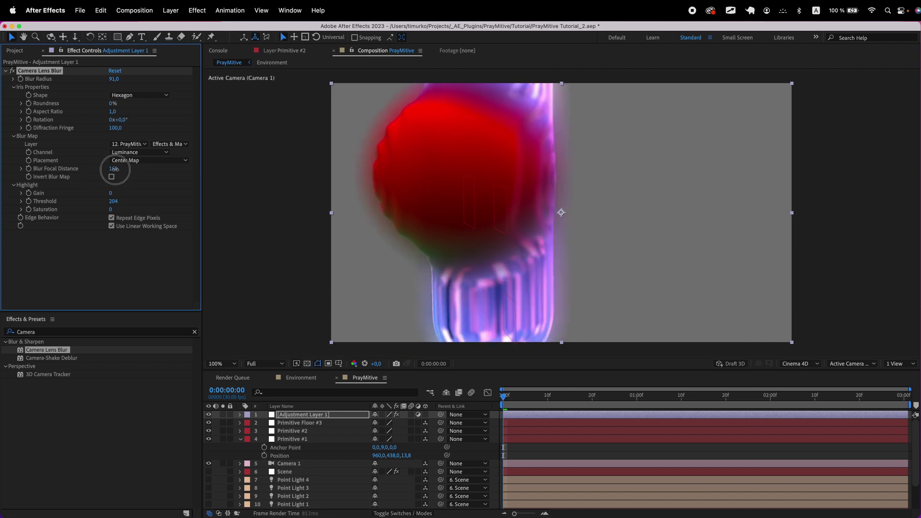
key(c)
drag(502, 232, 505, 193)
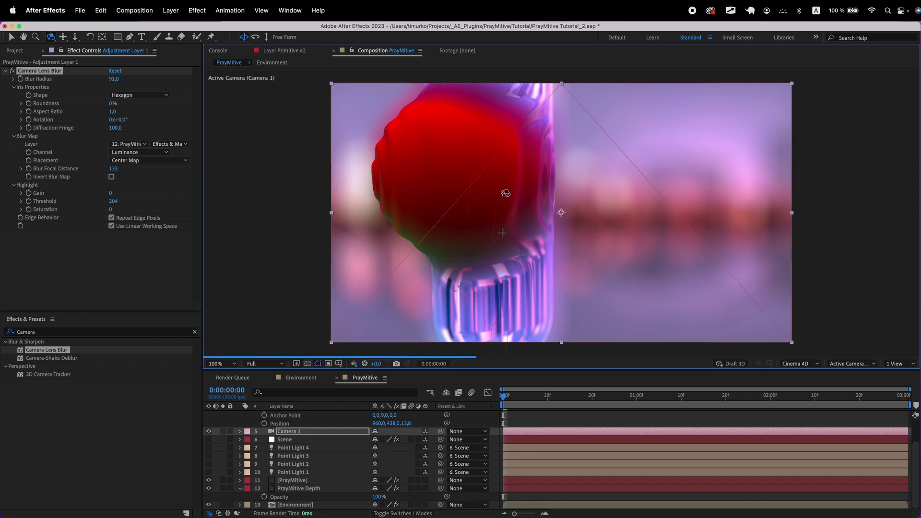
Hide Adjustment Layer 1 and move the PrayMitive Depth layer above the Beauty PrayMitive layer.
scroll(299, 471, up, 3)
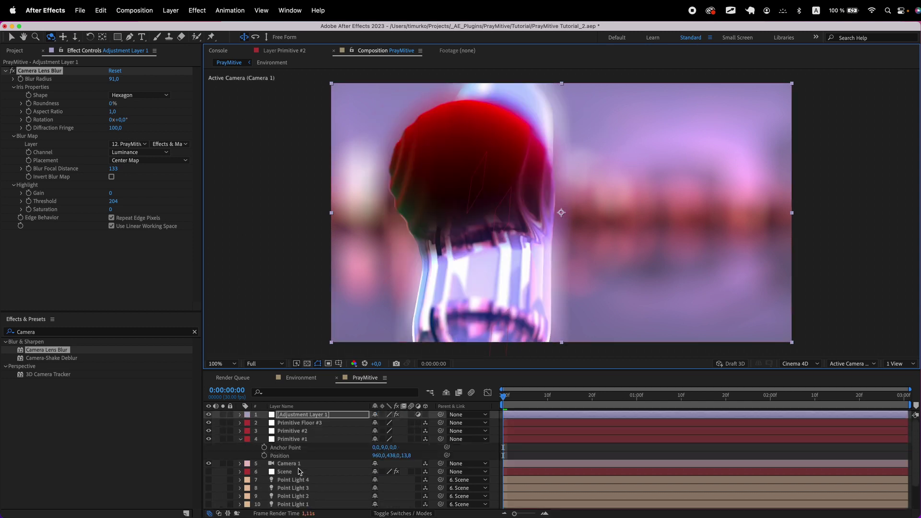
click(208, 415)
scroll(332, 467, down, 3)
drag(289, 488, 297, 478)
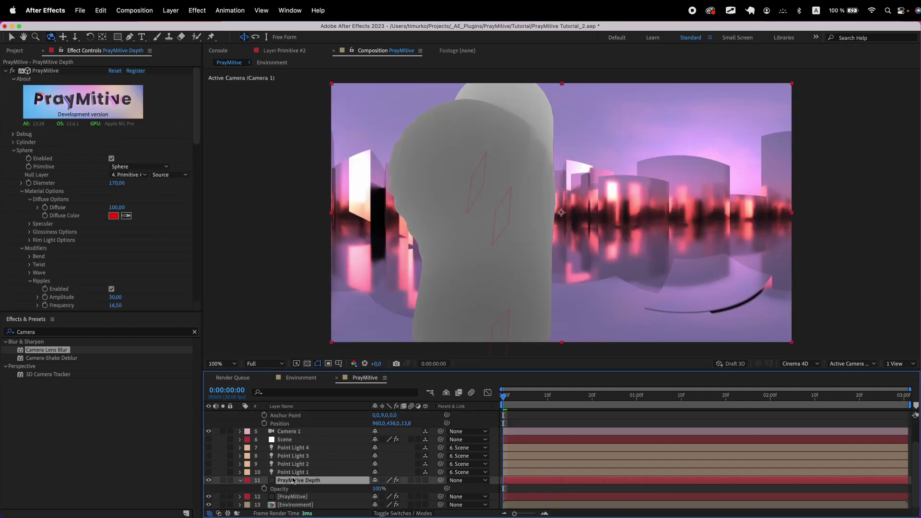
Set the PrayMitive Depth layer's blending mode to Screen.
click(399, 513)
click(397, 481)
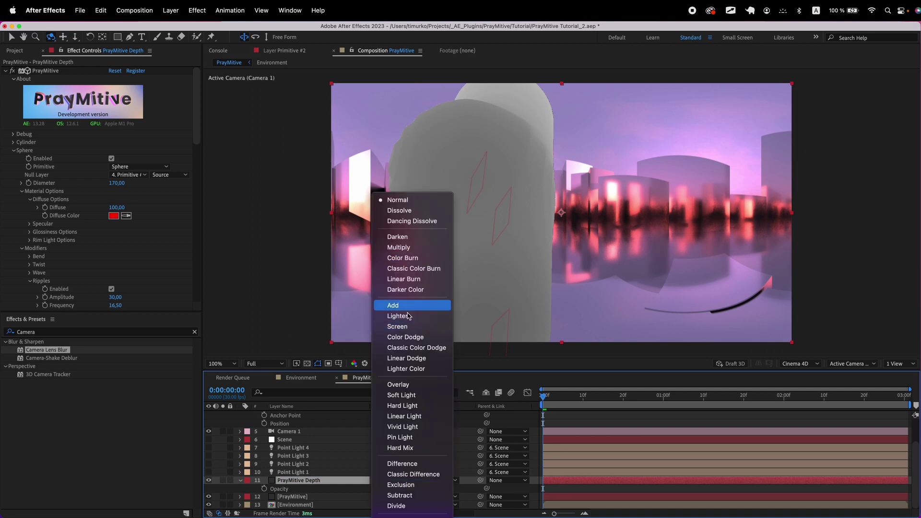
click(398, 325)
Try adjusting Max Clip Distance on the PrayMitive Depth layer.
scroll(98, 253, down, 15)
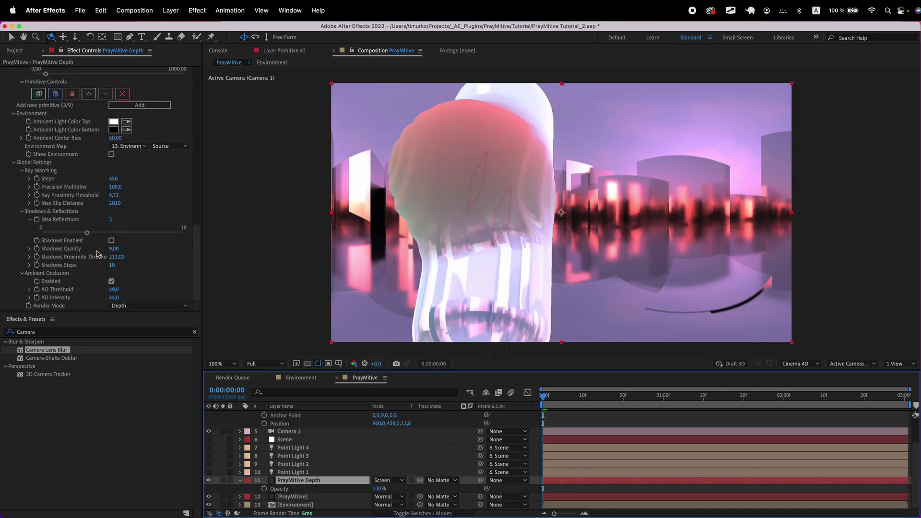
click(124, 258)
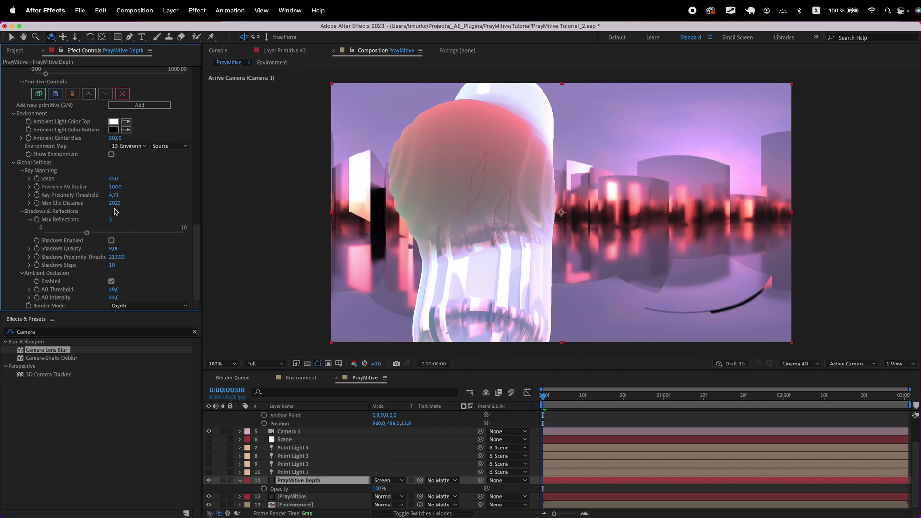
mouse_move(115, 205)
mouse_down()
mouse_move(98, 204)
mouse_move(113, 204)
mouse_up()
key(ctrl+shift+a)
drag(482, 102, 492, 93)
key(Escape)
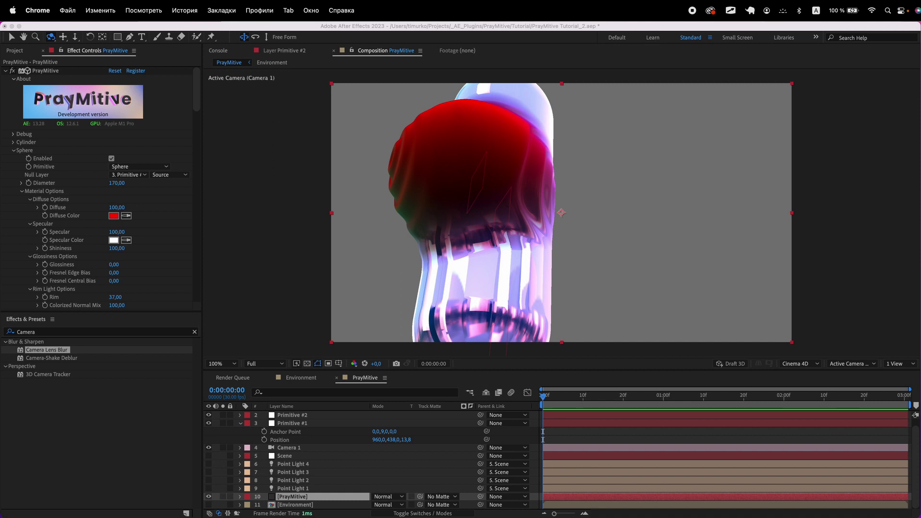
Dolly the camera closer and examine the shape's outer edge at 400% magnification.
click(74, 37)
click(75, 37)
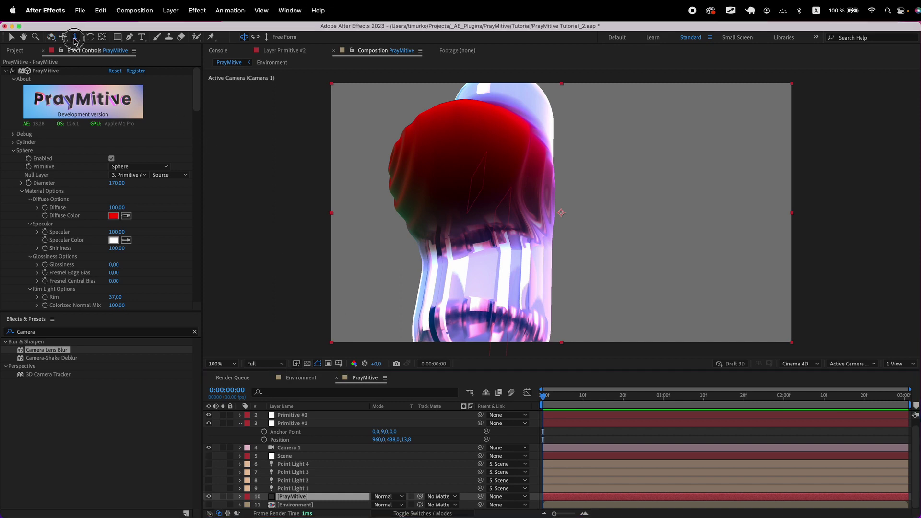
drag(585, 192, 613, 89)
key(period)
key(period)
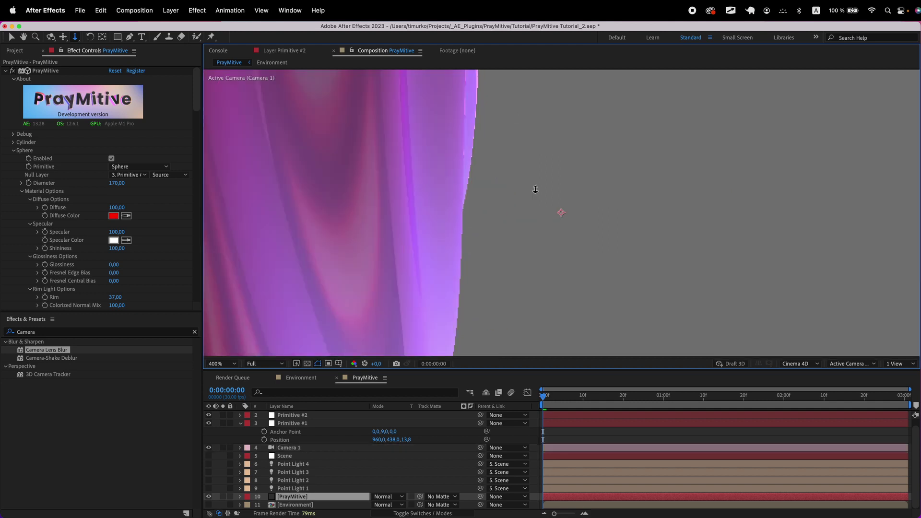
mouse_move(502, 270)
mouse_down()
mouse_move(570, 210)
mouse_move(514, 236)
mouse_move(549, 250)
mouse_move(538, 187)
mouse_up()
key(ctrl+a)
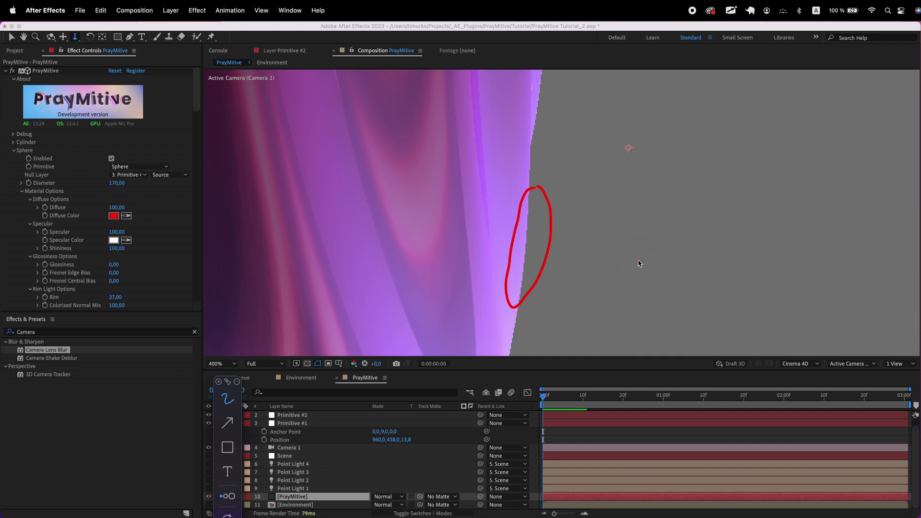
key(Escape)
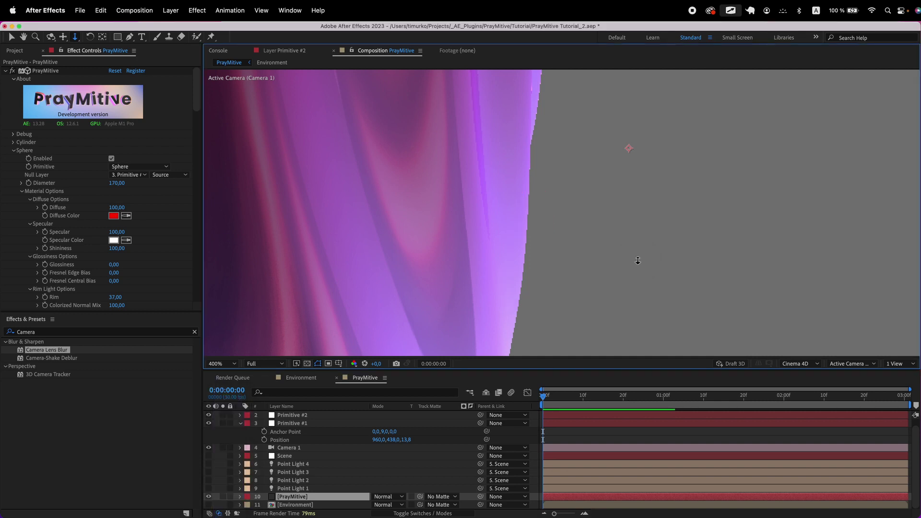
Set the PrayMitive solid's width to 1920 * 3 px with the aspect ratio locked to 16:9.
click(168, 10)
click(176, 41)
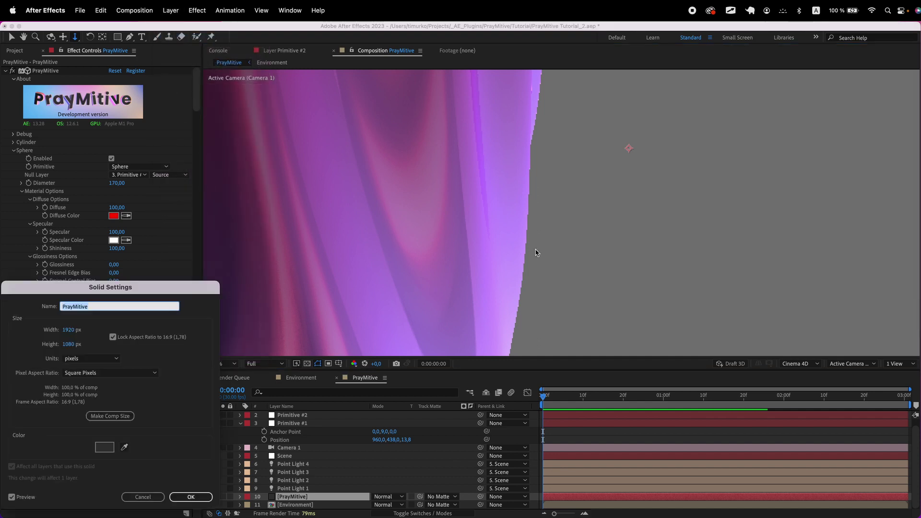
drag(70, 297, 211, 196)
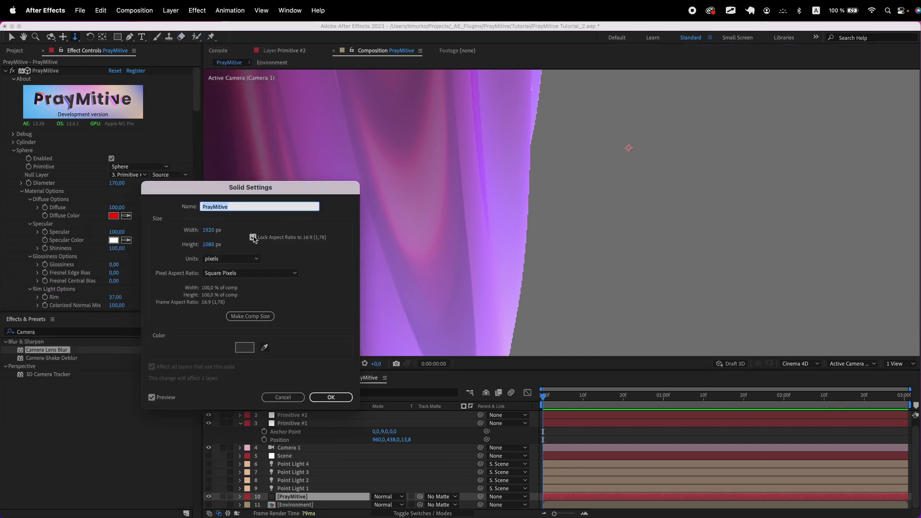
click(211, 230)
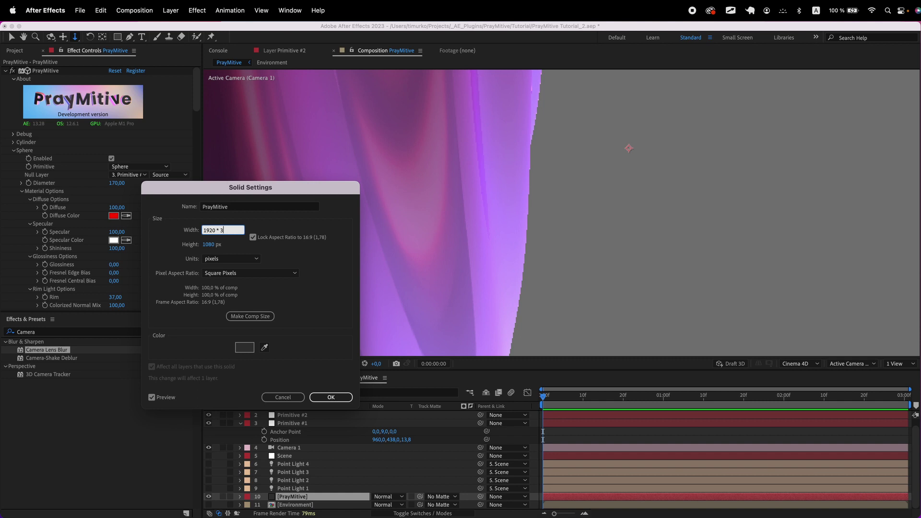
key(Return)
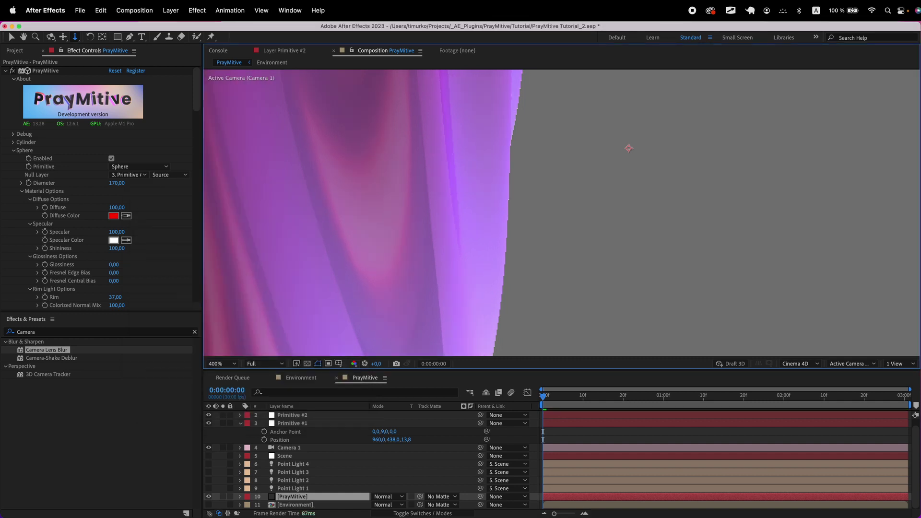
drag(261, 201, 261, 213)
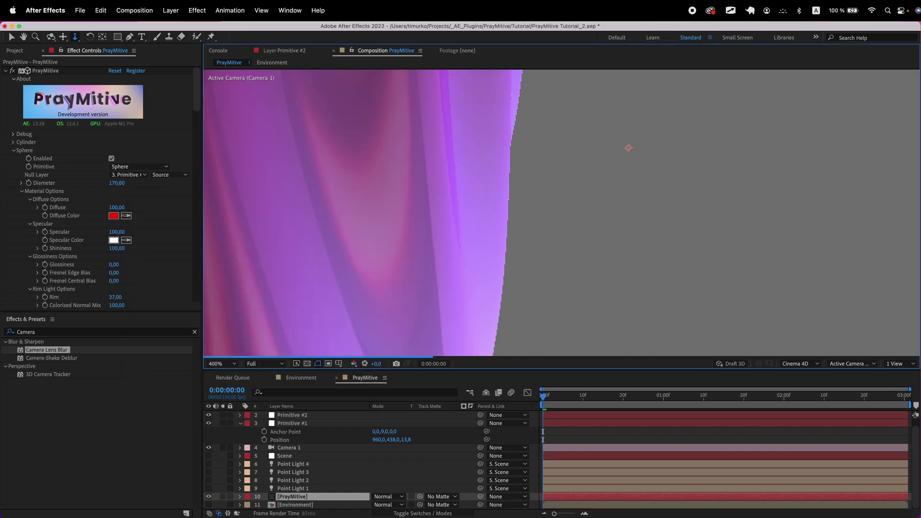
Fit the PrayMitive layer to the composition size and examine the shape's edge at 400% and 100% magnification.
click(169, 10)
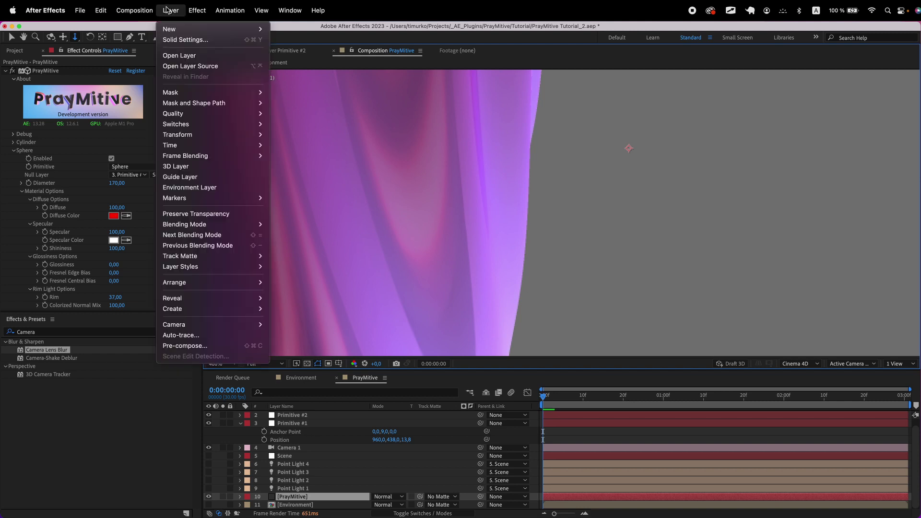
mouse_move(198, 135)
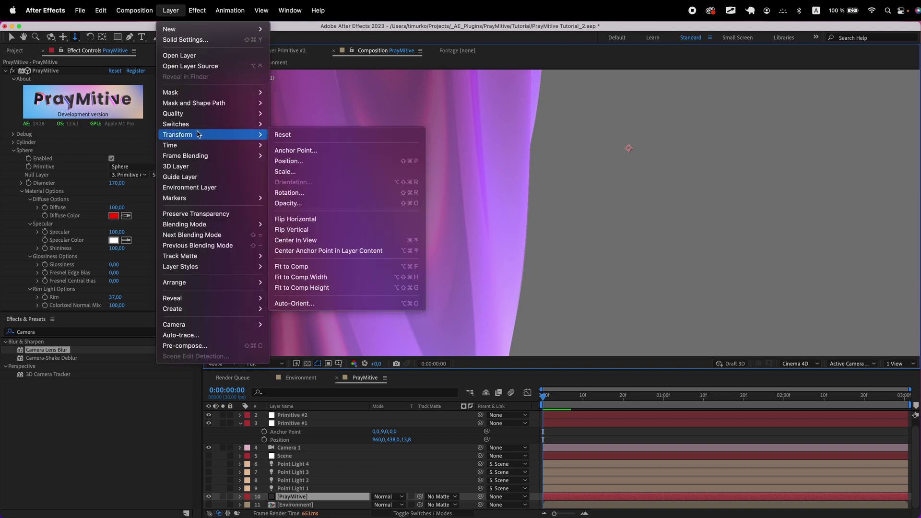
click(380, 267)
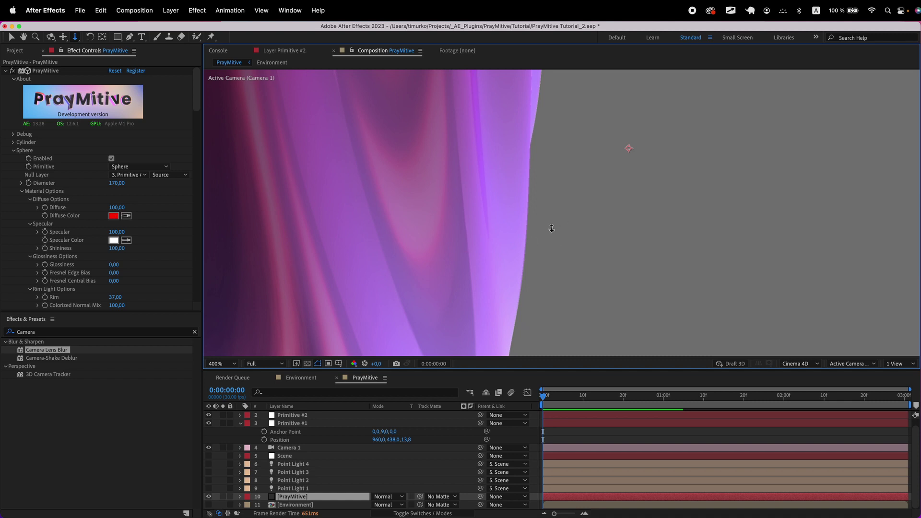
key(alt+Tab)
mouse_move(530, 208)
mouse_down()
mouse_move(526, 248)
mouse_move(527, 211)
mouse_up()
key(Escape)
scroll(526, 238, down, 3)
scroll(526, 239, up, 1)
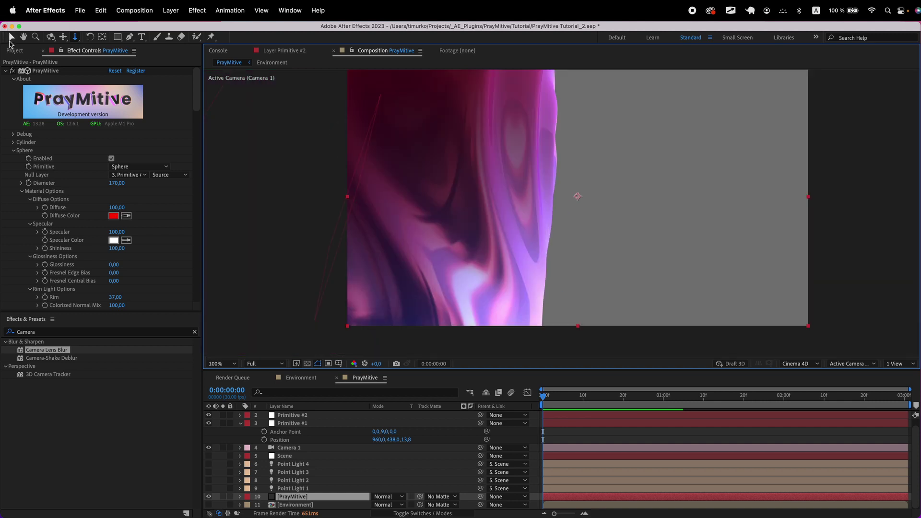
Dolly the camera back until the red sphere and the capsule behind it fit in the frame.
click(10, 41)
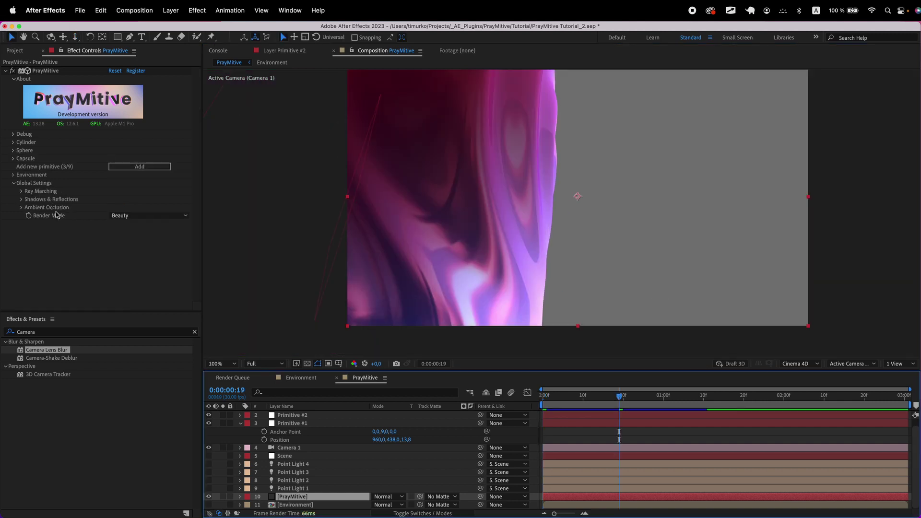
click(75, 38)
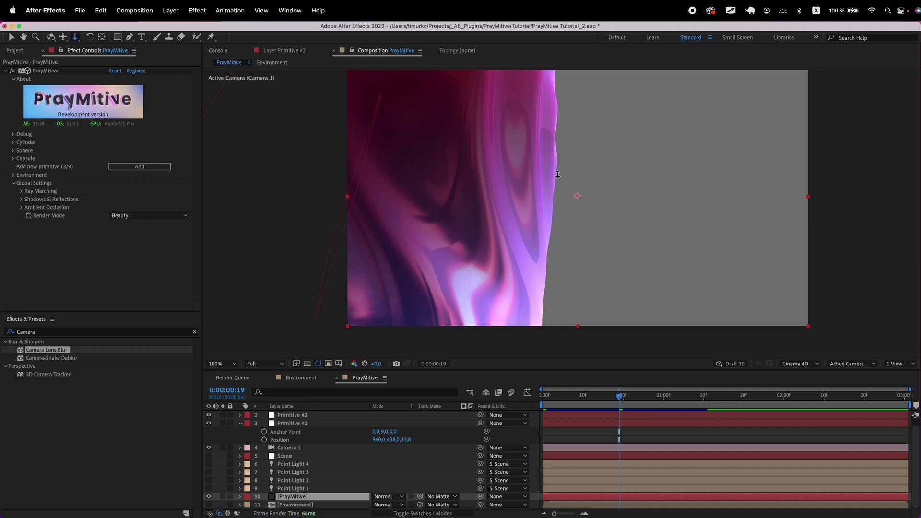
drag(647, 181, 661, 489)
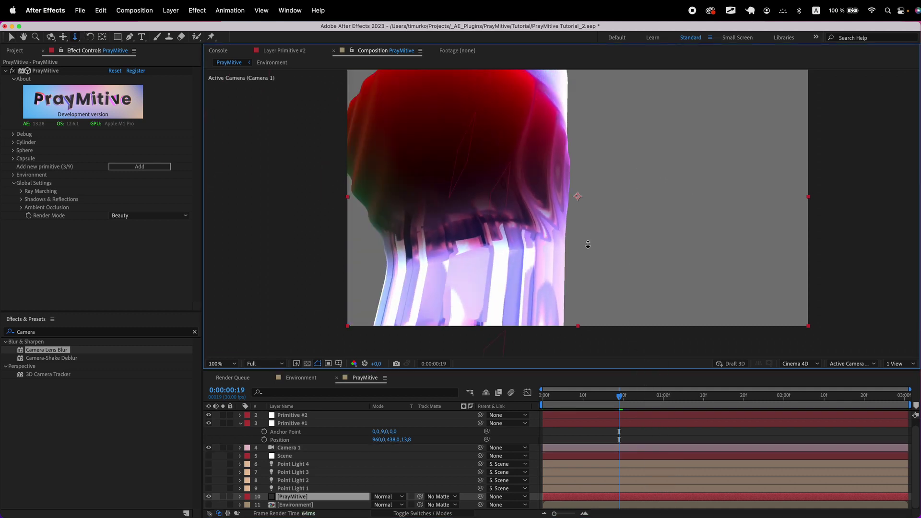
drag(590, 250, 594, 320)
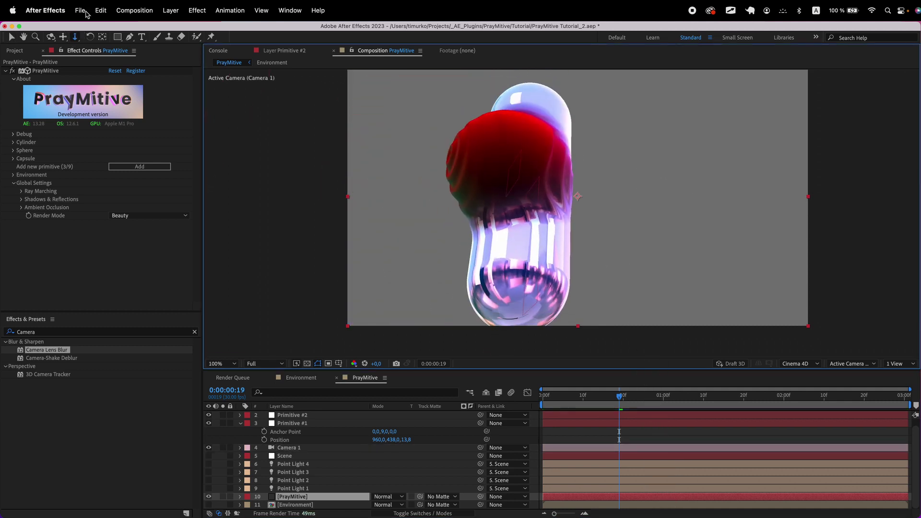
Orbit and pan the camera around the shape to a side view with the red sphere protruding from the capsule.
click(50, 37)
drag(518, 173, 578, 204)
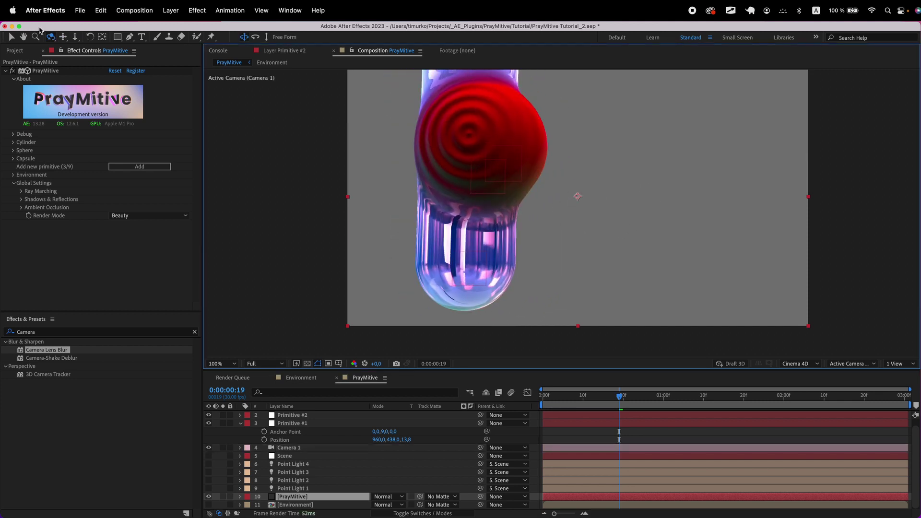
click(63, 37)
drag(456, 146, 469, 165)
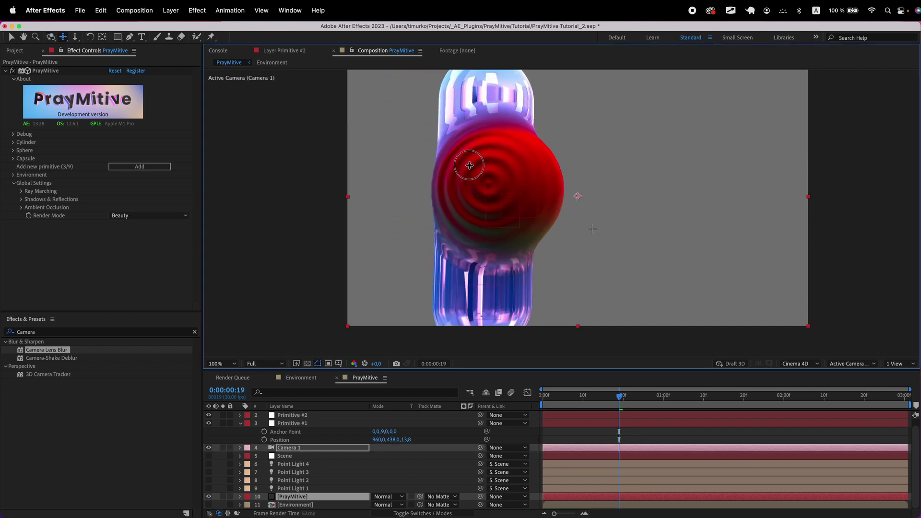
click(50, 36)
drag(511, 200, 728, 236)
Move the Primitive #1 null along its Z axis to about -206.4, pulling the red sphere out of the capsule.
key(v)
click(584, 199)
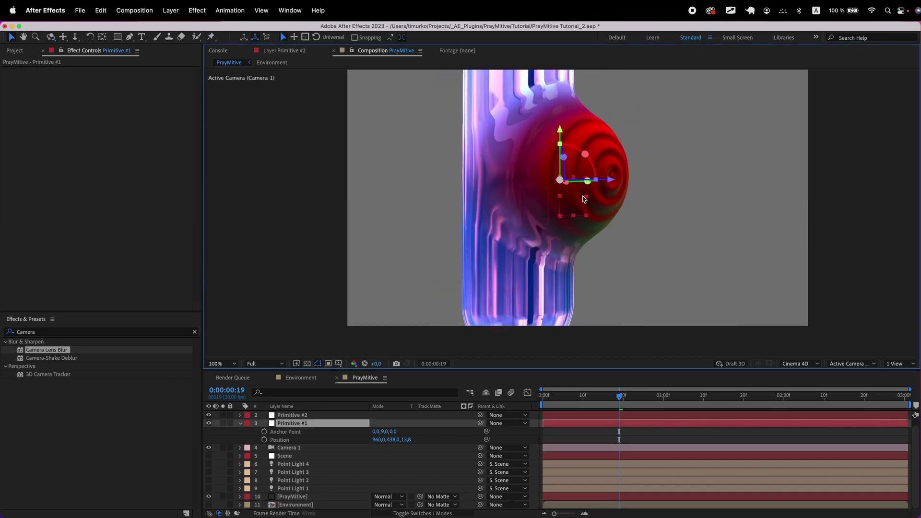
drag(612, 180, 705, 200)
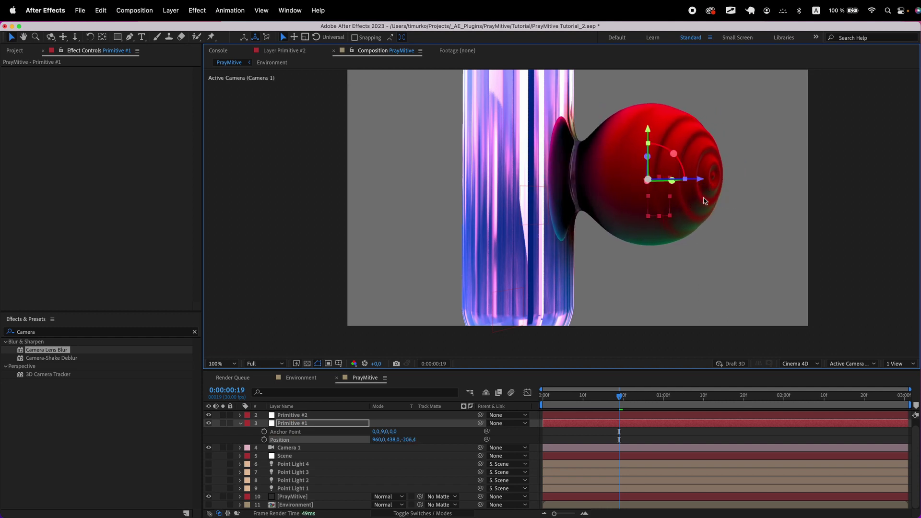